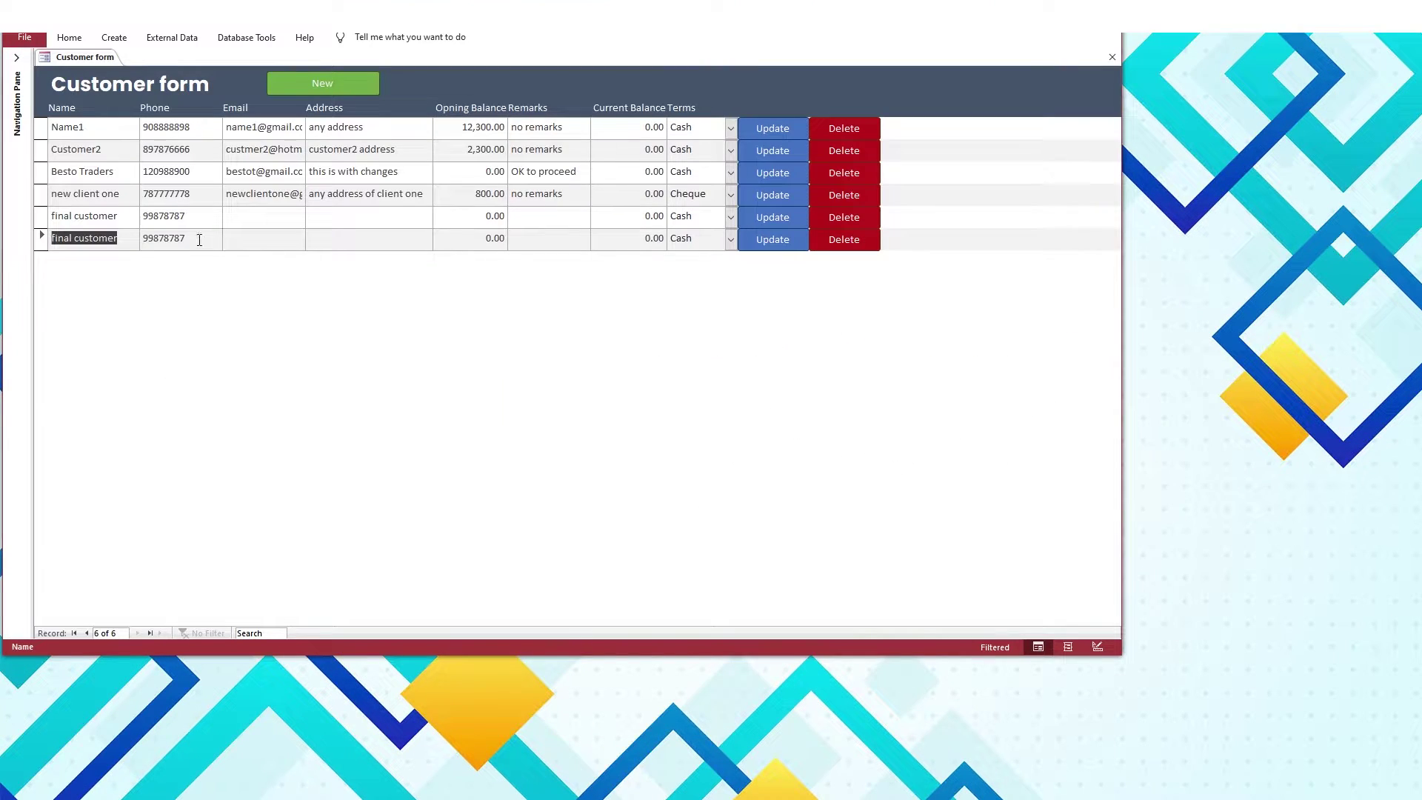
Open the new-customer form and move it below the customer list
click(199, 240)
click(347, 86)
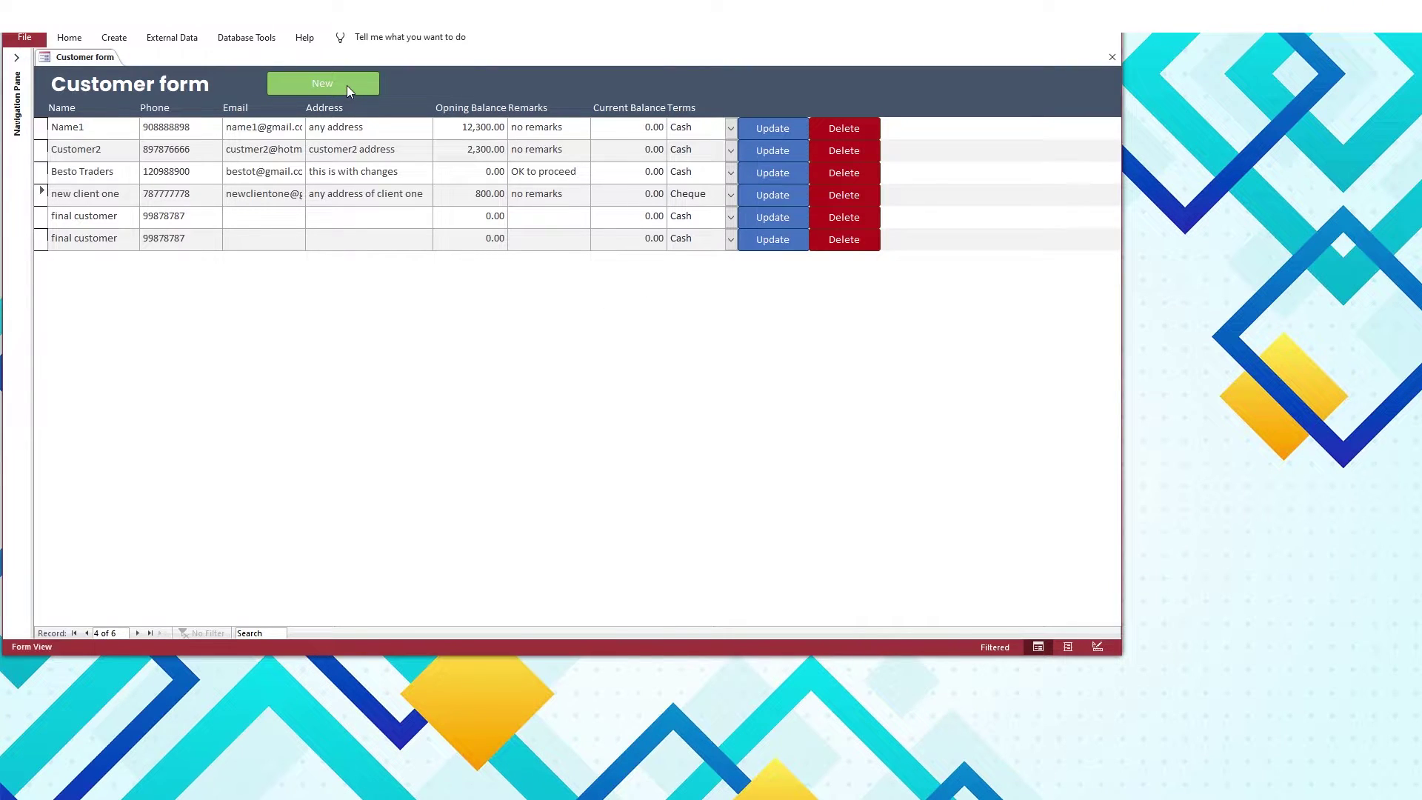
drag(407, 123, 260, 283)
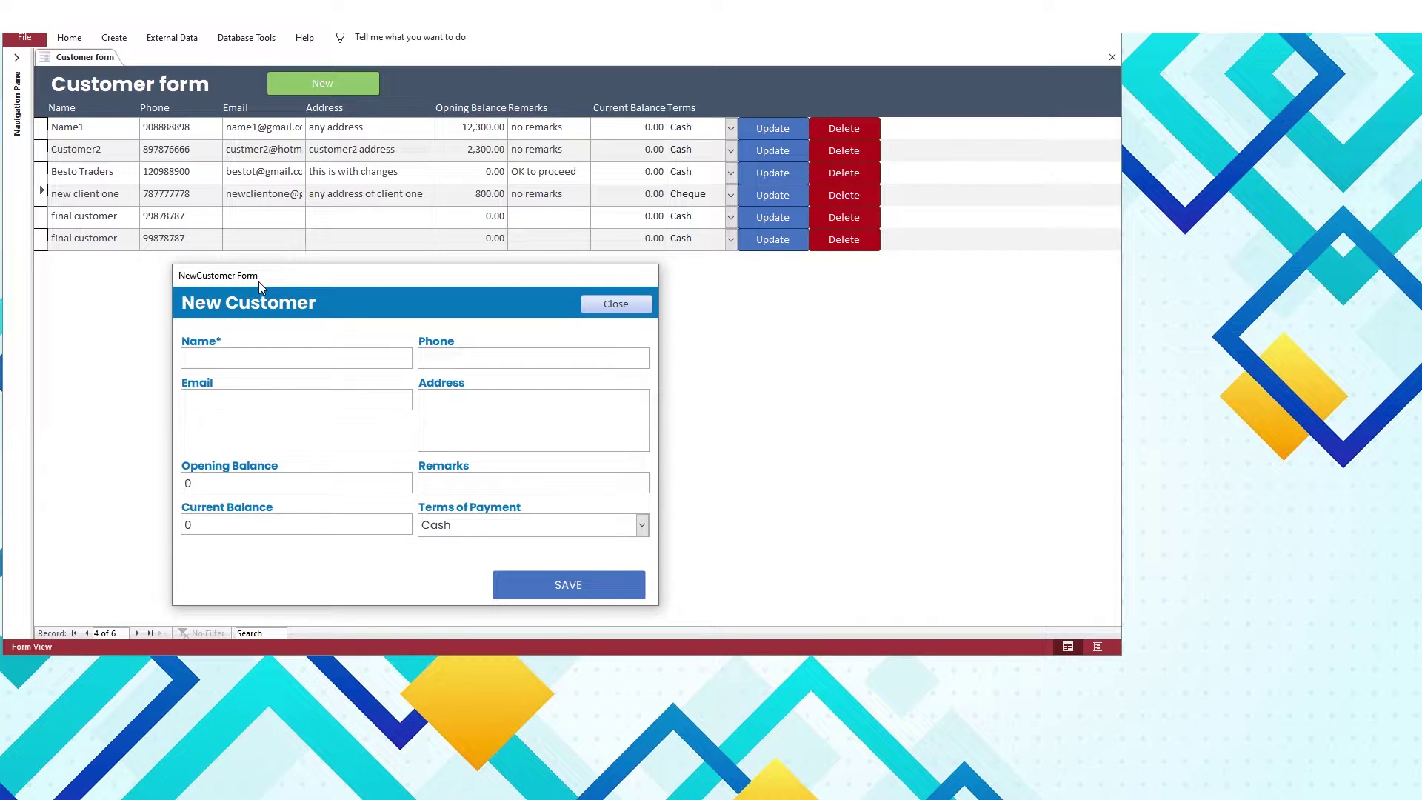
Enter 'New Customer' as the name, then a phone number, e-mail and placeholder address
text(New Customer)
key(Tab)
text(989787877)
key(Tab)
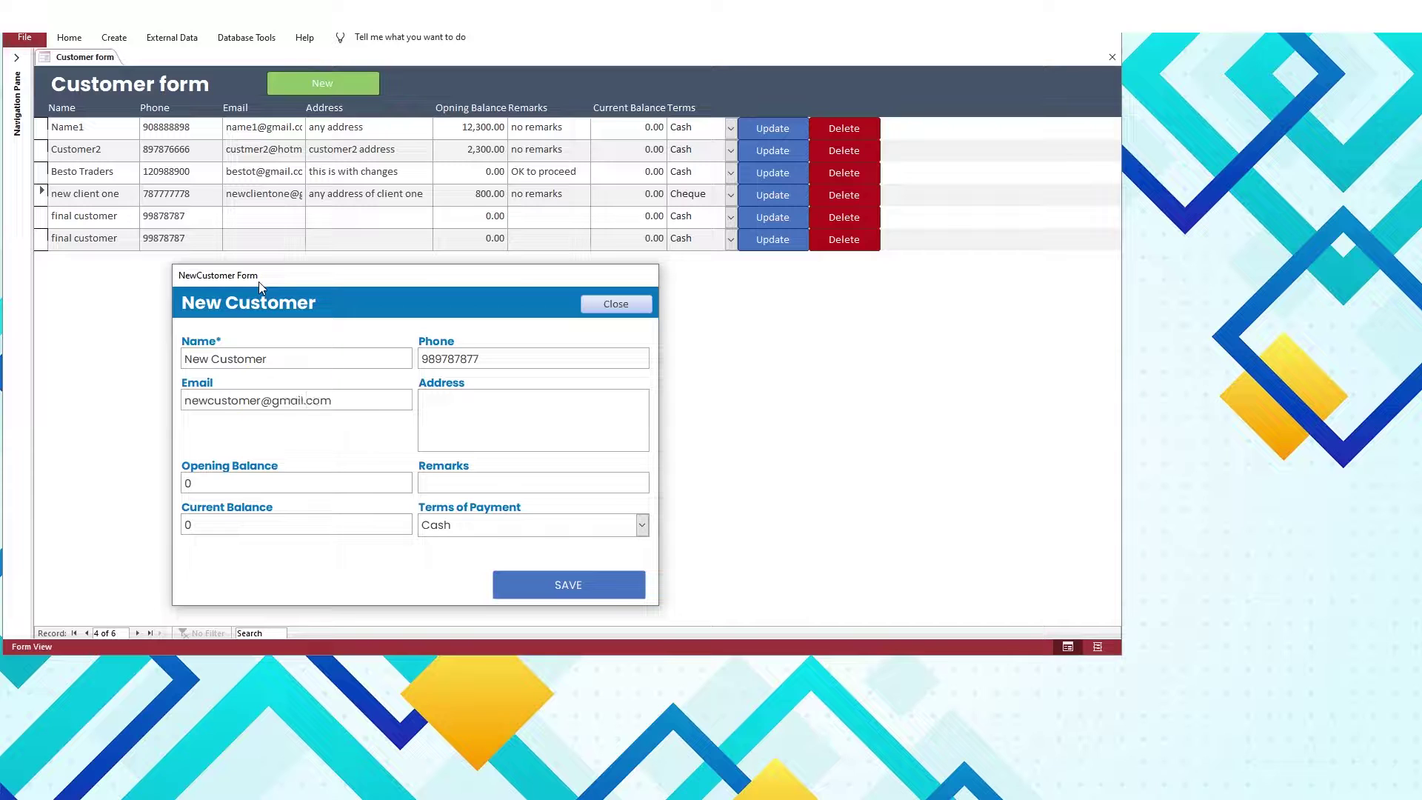
key(Tab)
text(address of new customer)
Correct the address ending, give an opening balance of 300 and save the record
key(BackSpace)
key(BackSpace)
key(BackSpace)
key(BackSpace)
key(BackSpace)
text(stomer)
key(Tab)
text(300)
key(Tab)
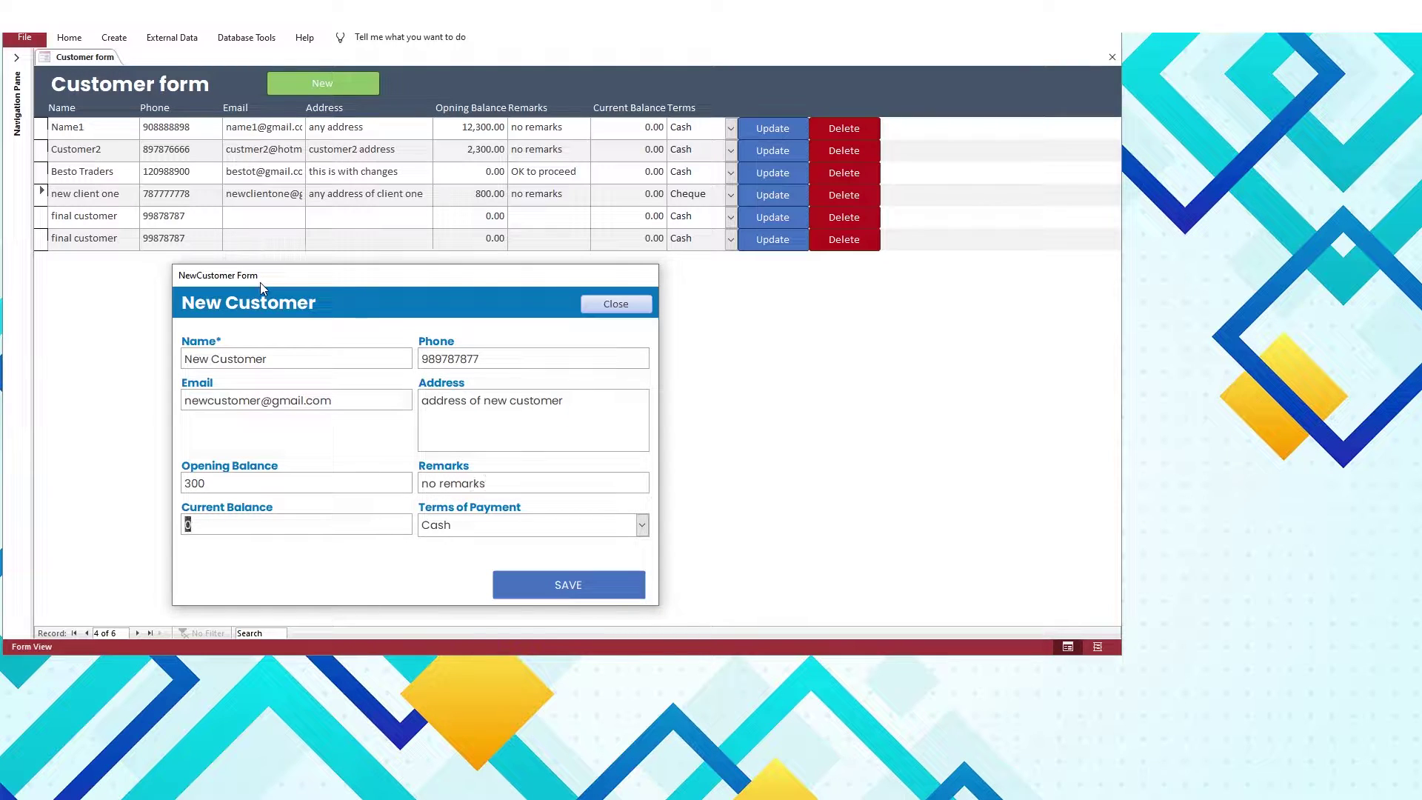
click(578, 577)
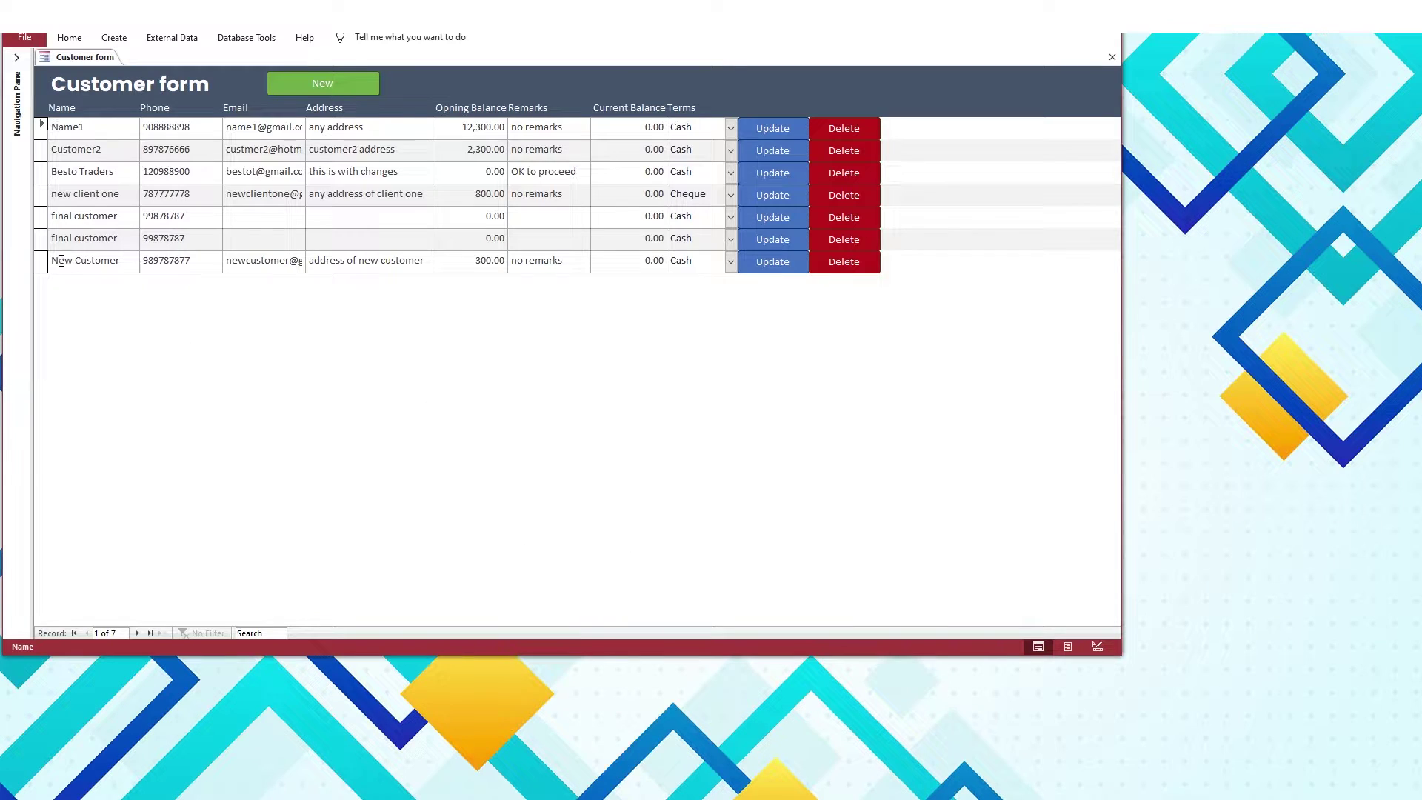
click(773, 261)
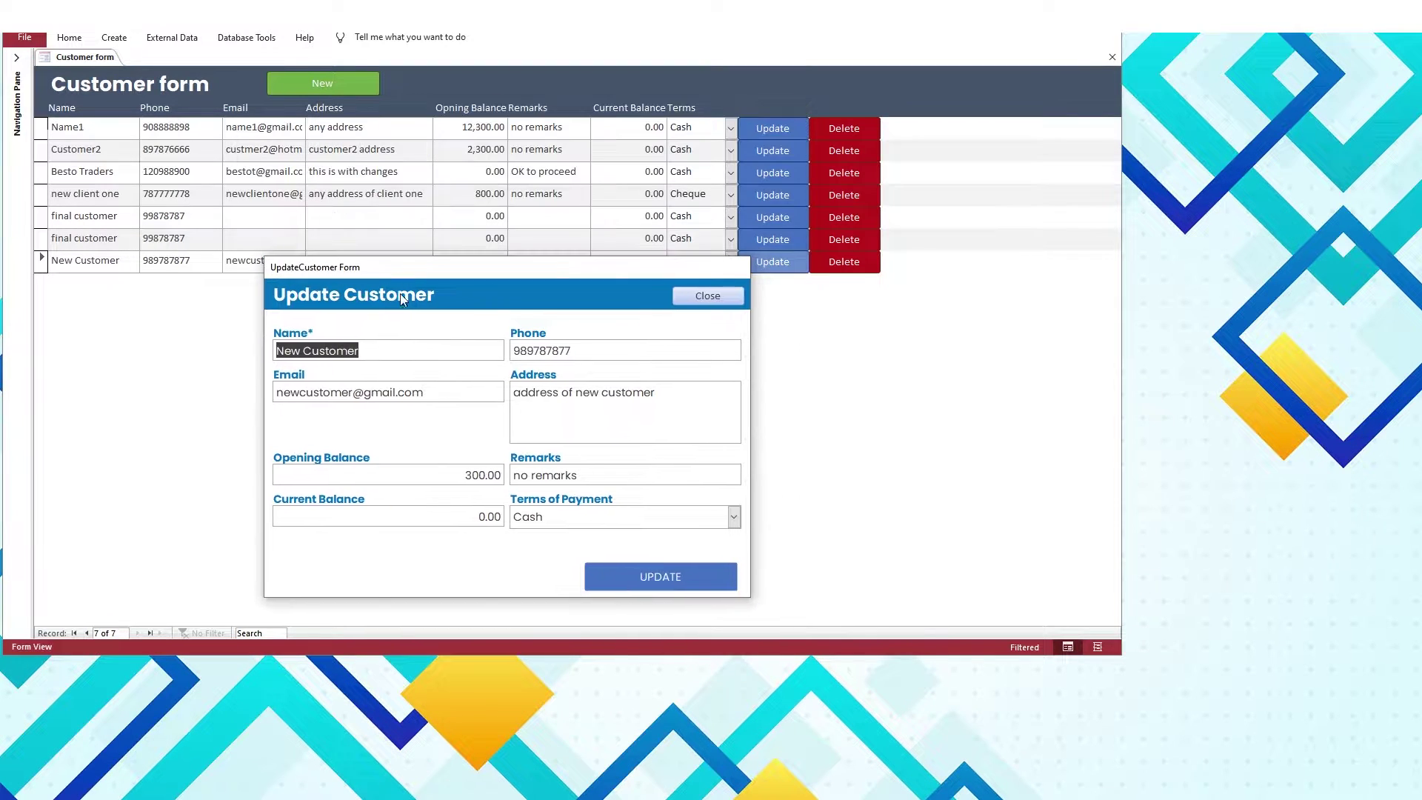
click(374, 348)
key(Tab)
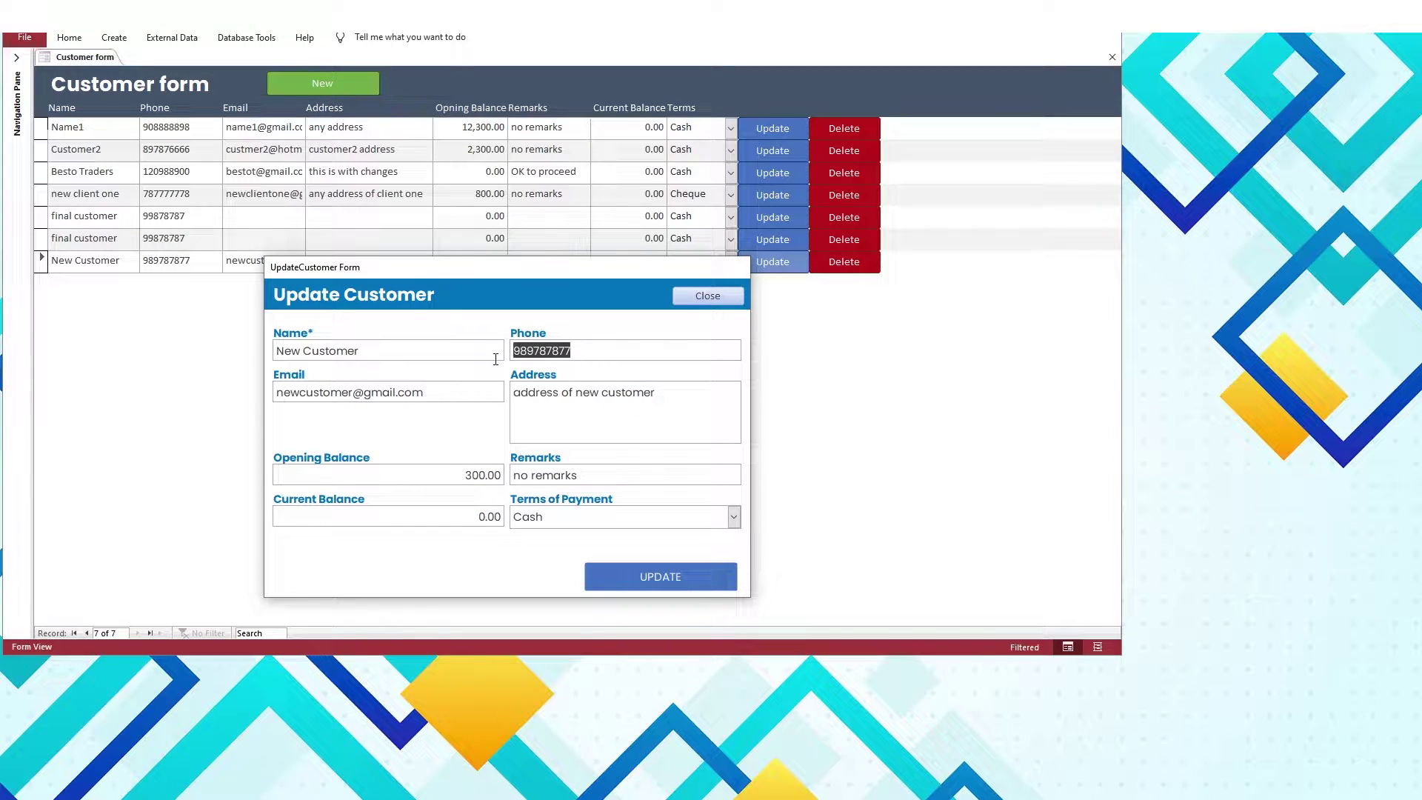
text(12121212121)
double_click(573, 350)
click(674, 583)
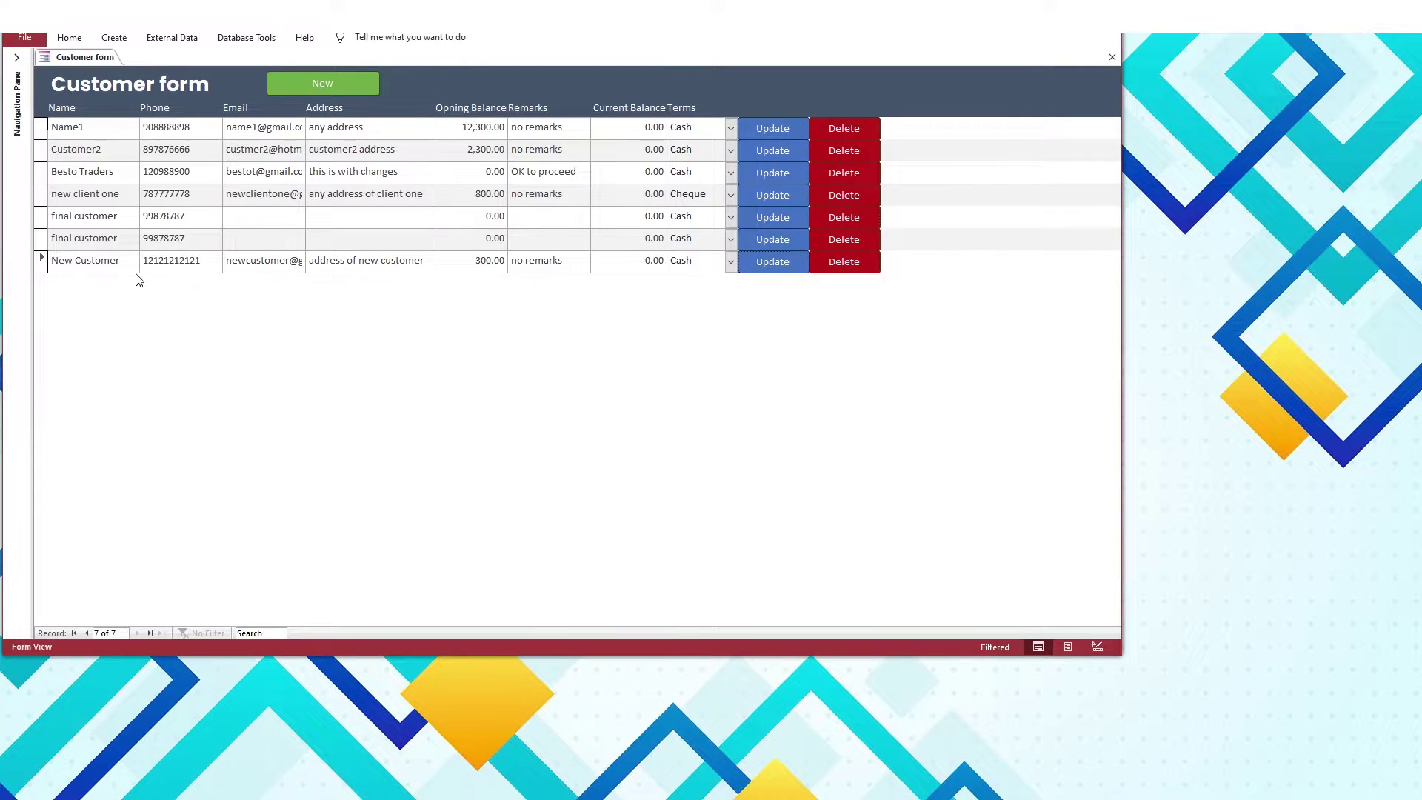
Change New Customer's opening balance to 6700 and save it
drag(207, 262, 142, 261)
click(190, 260)
double_click(190, 260)
click(785, 273)
click(582, 348)
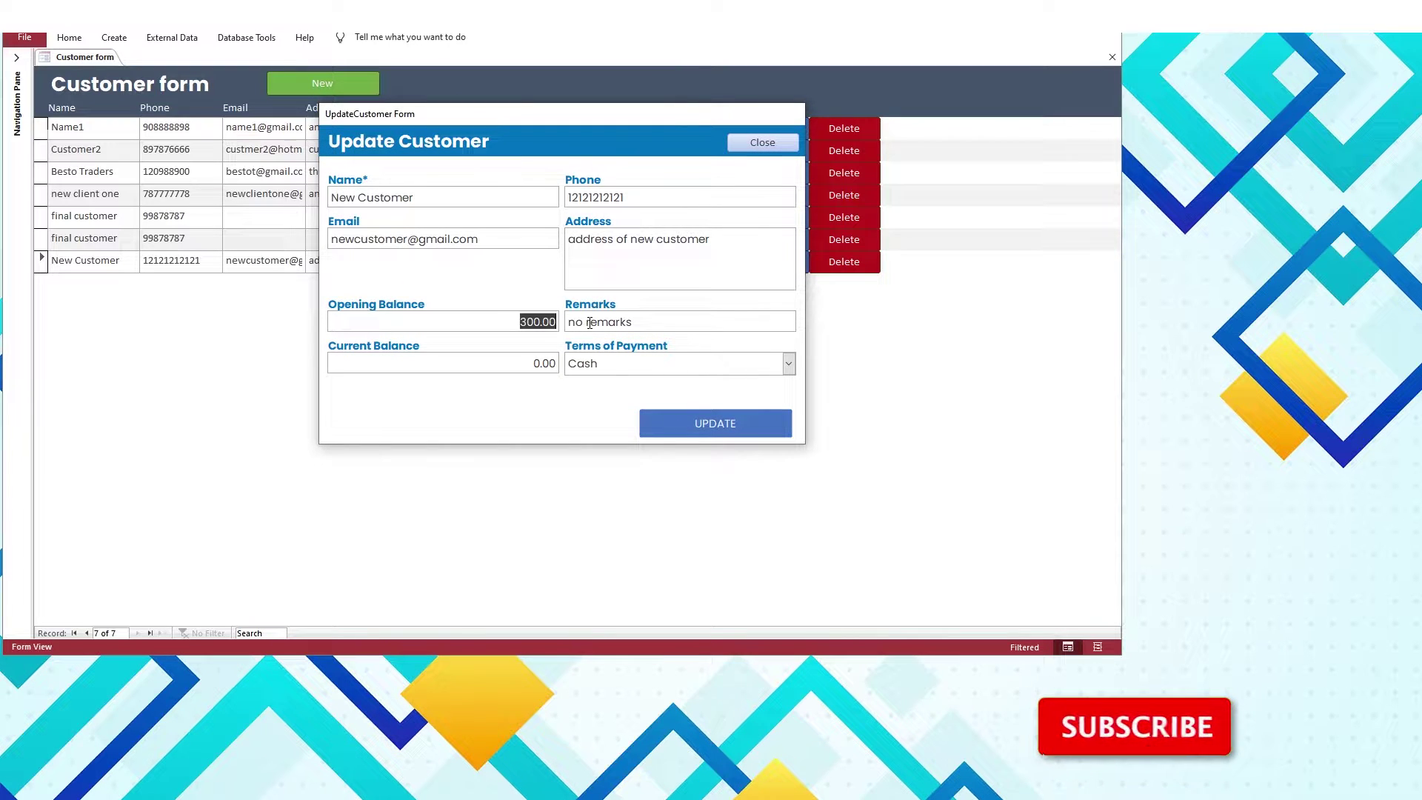
text(6700)
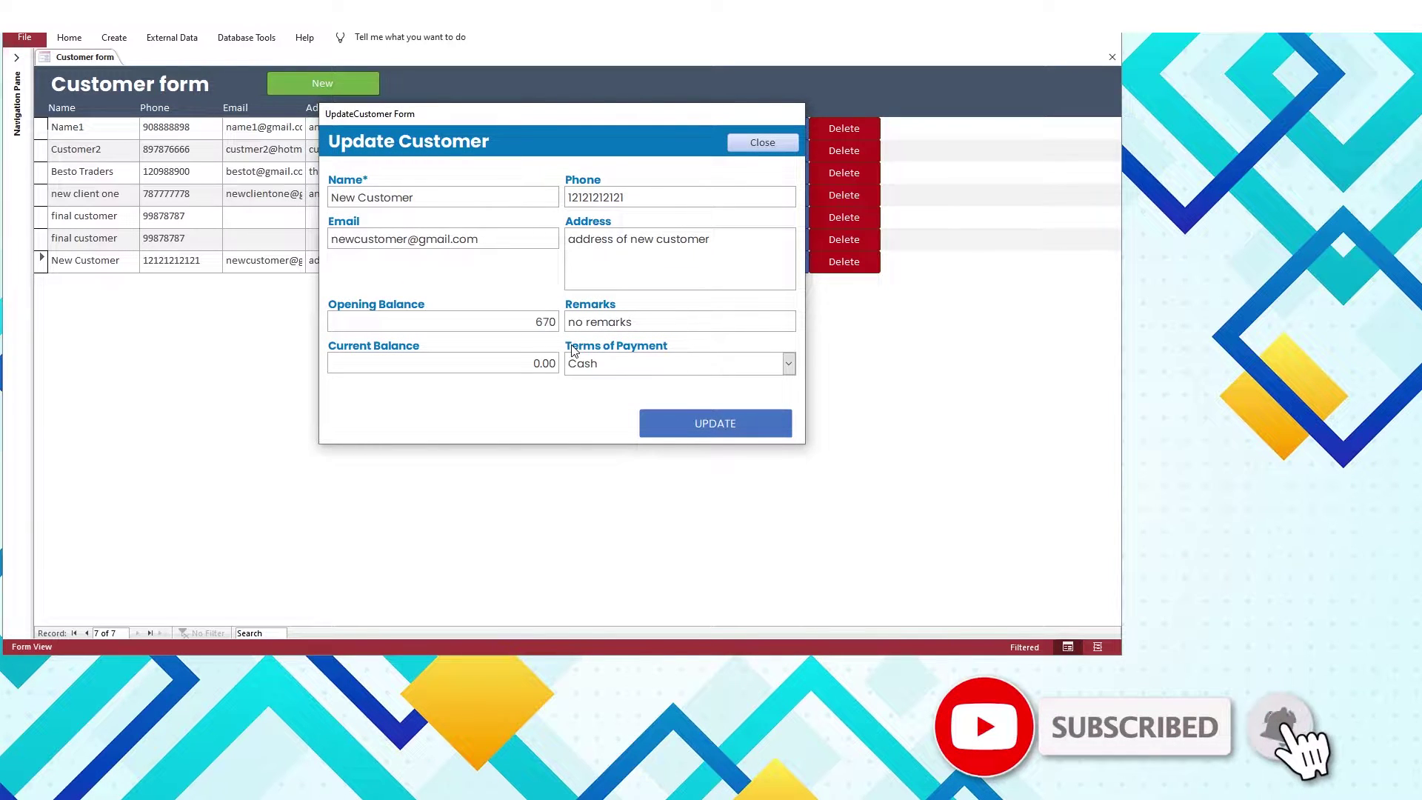
key(Tab)
click(668, 423)
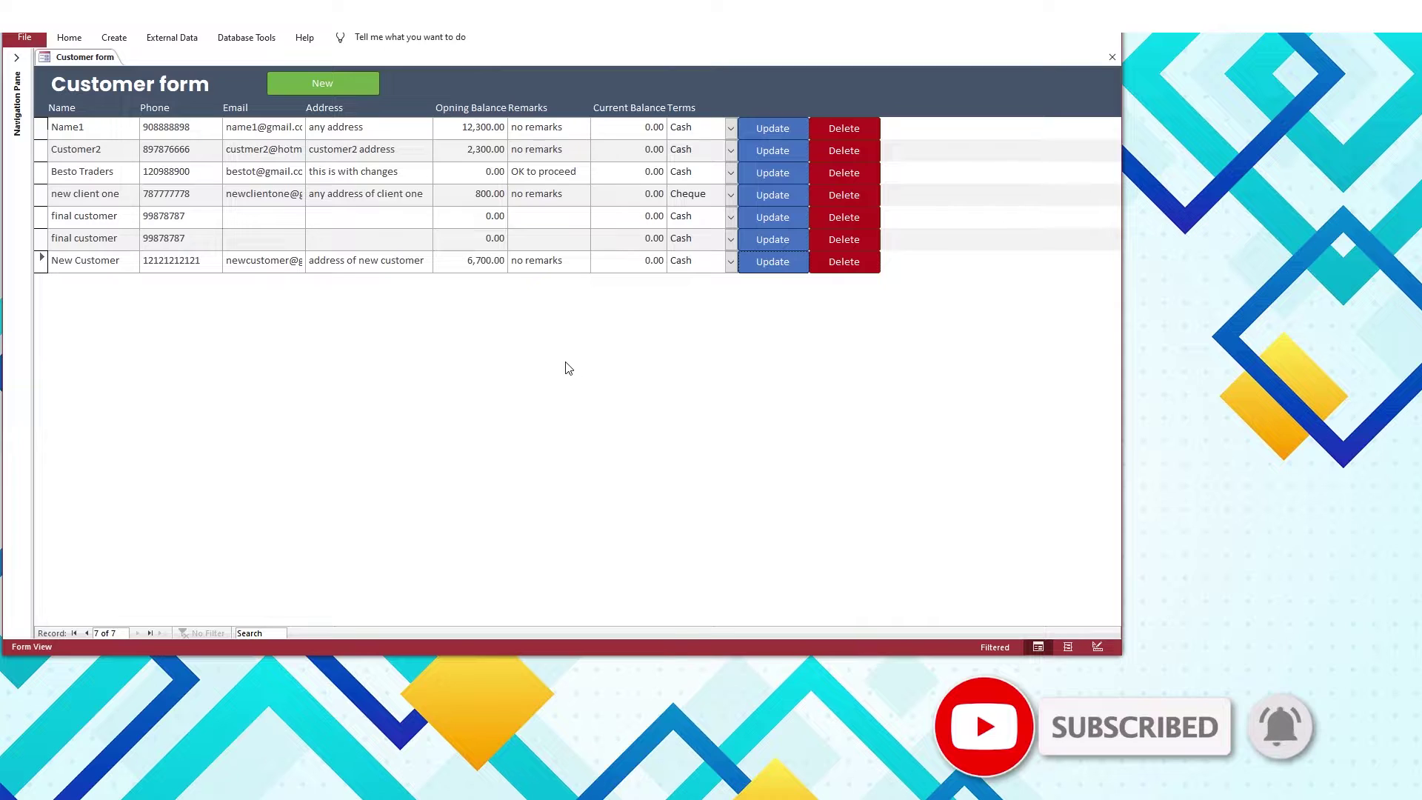
Delete the New Customer record, cancelling the first prompt and confirming the second
drag(458, 264, 514, 264)
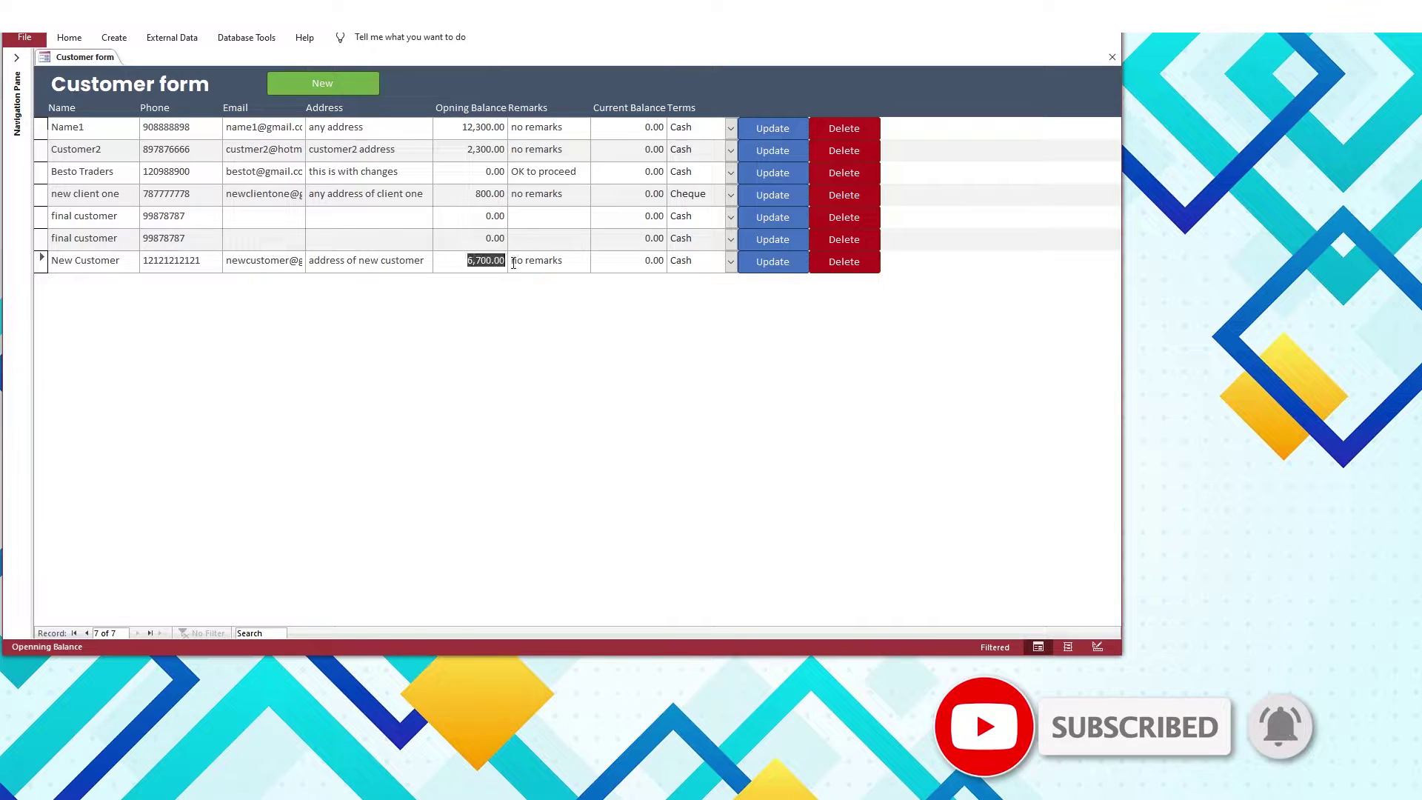
click(859, 263)
drag(687, 375, 463, 316)
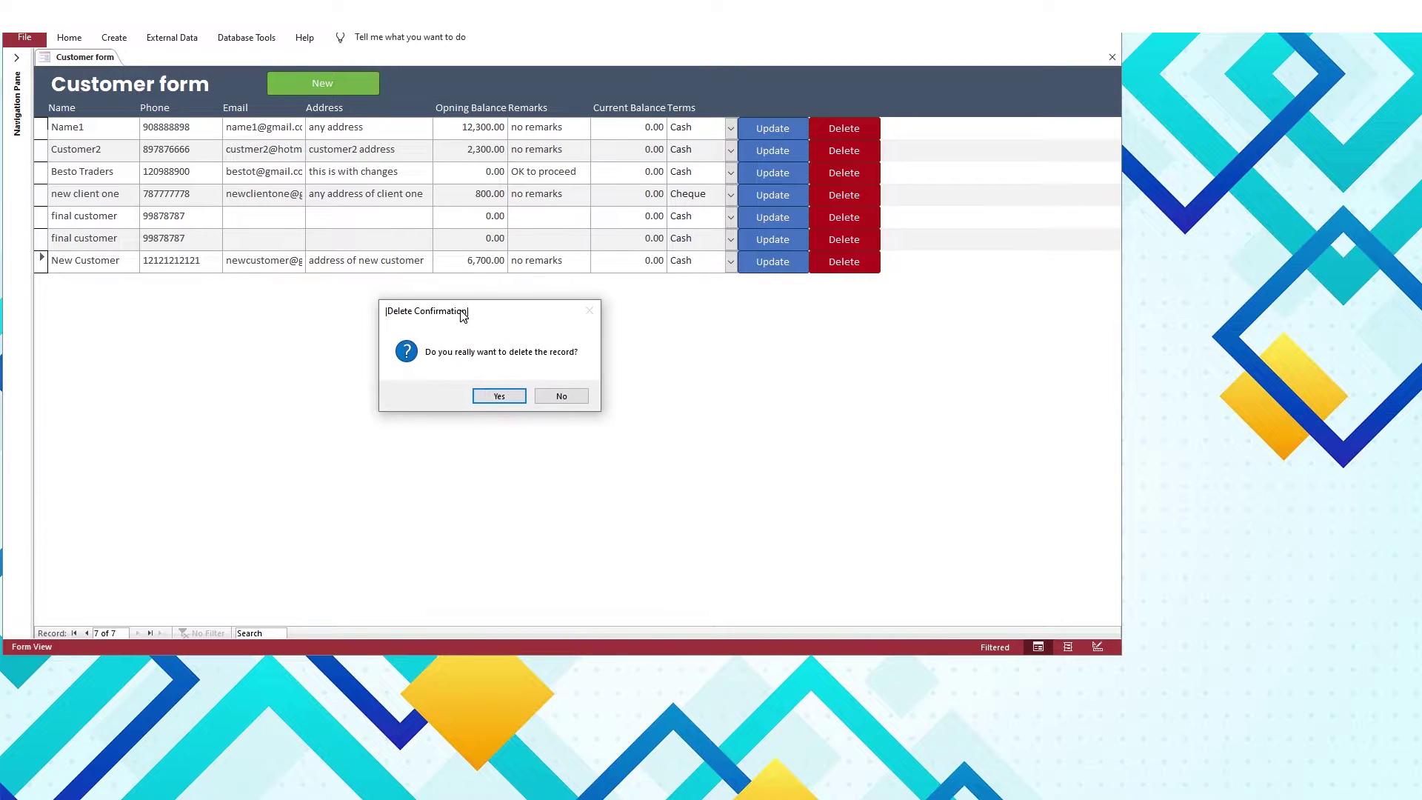
click(565, 395)
click(834, 265)
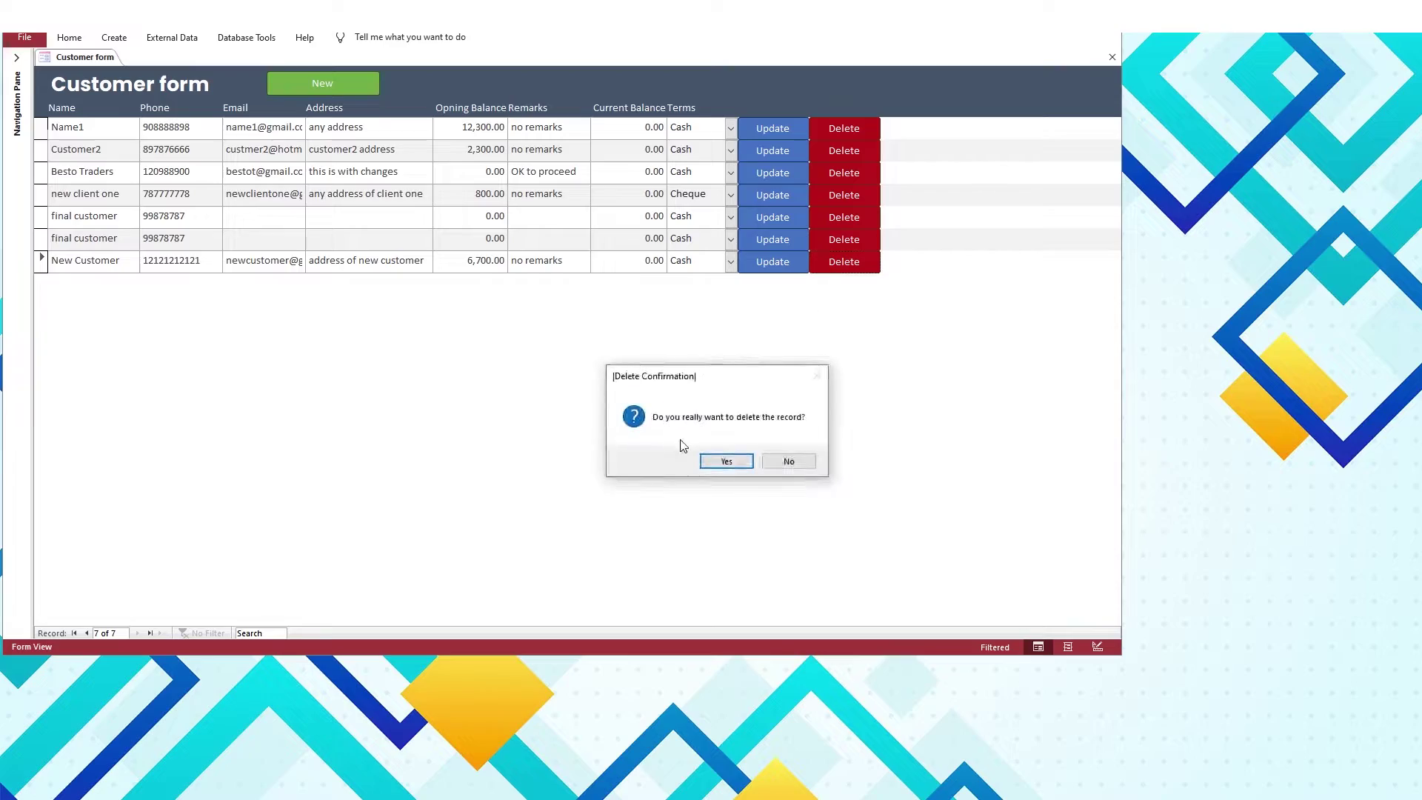
click(732, 462)
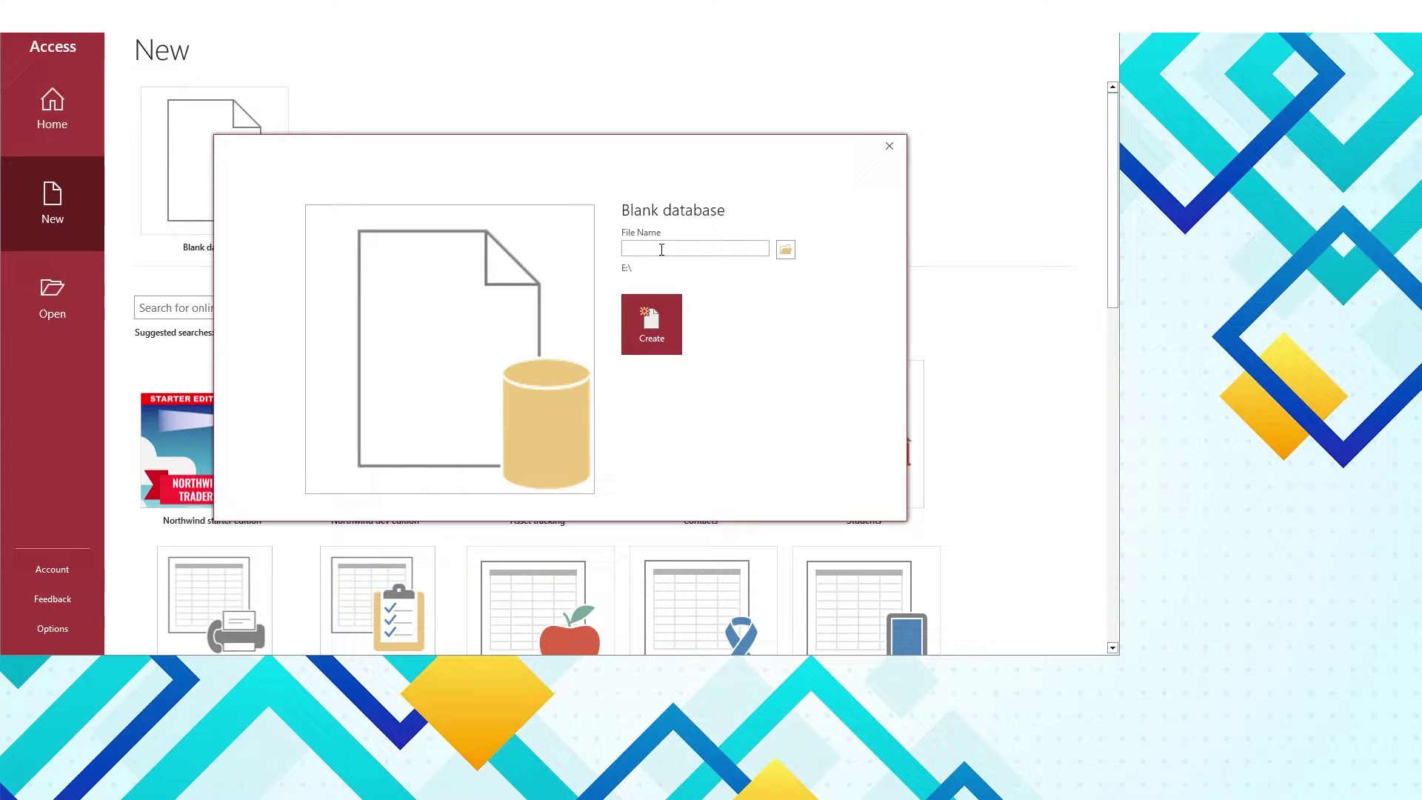
Create a blank database named 'CRUD System DB' and start a new table design
text(C)
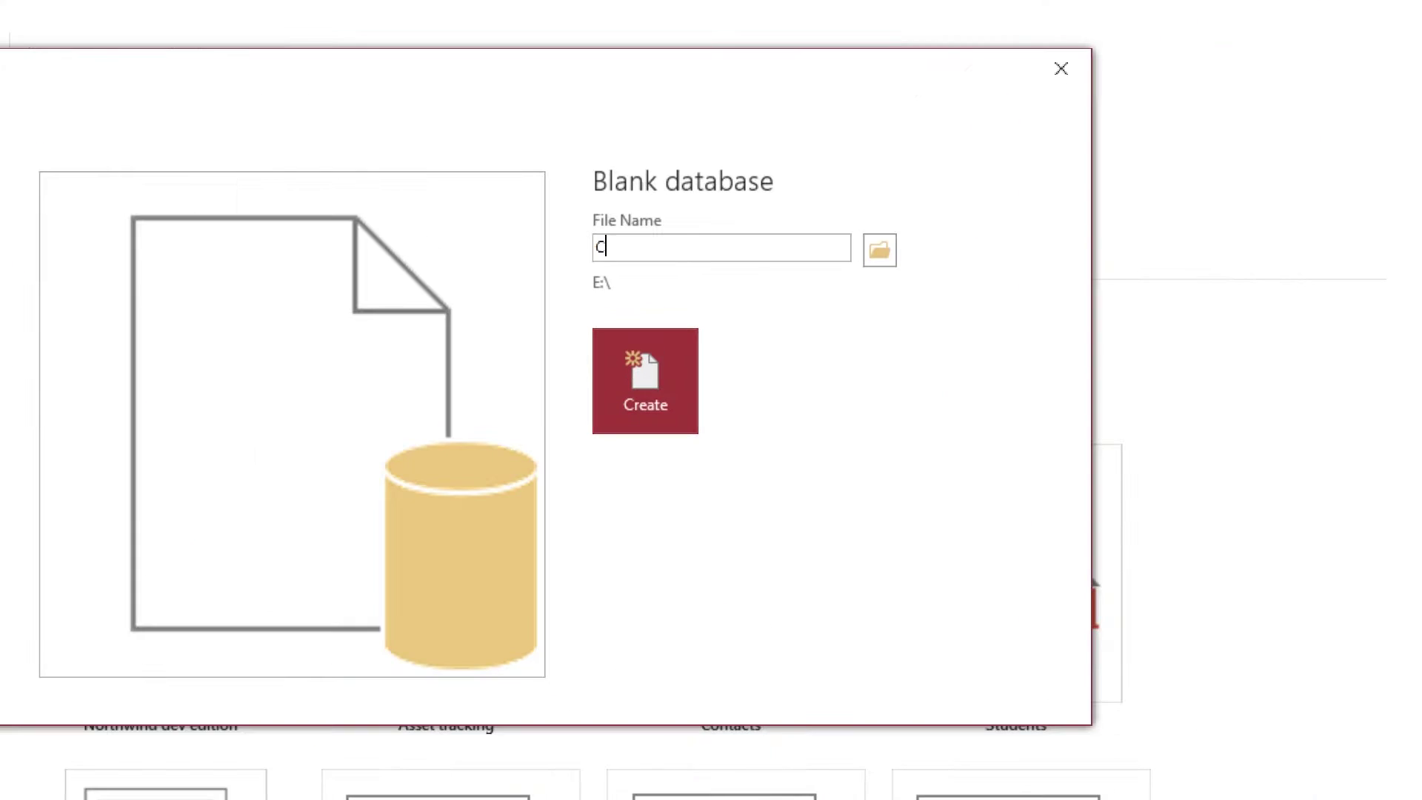
text(RUD System DB)
click(645, 380)
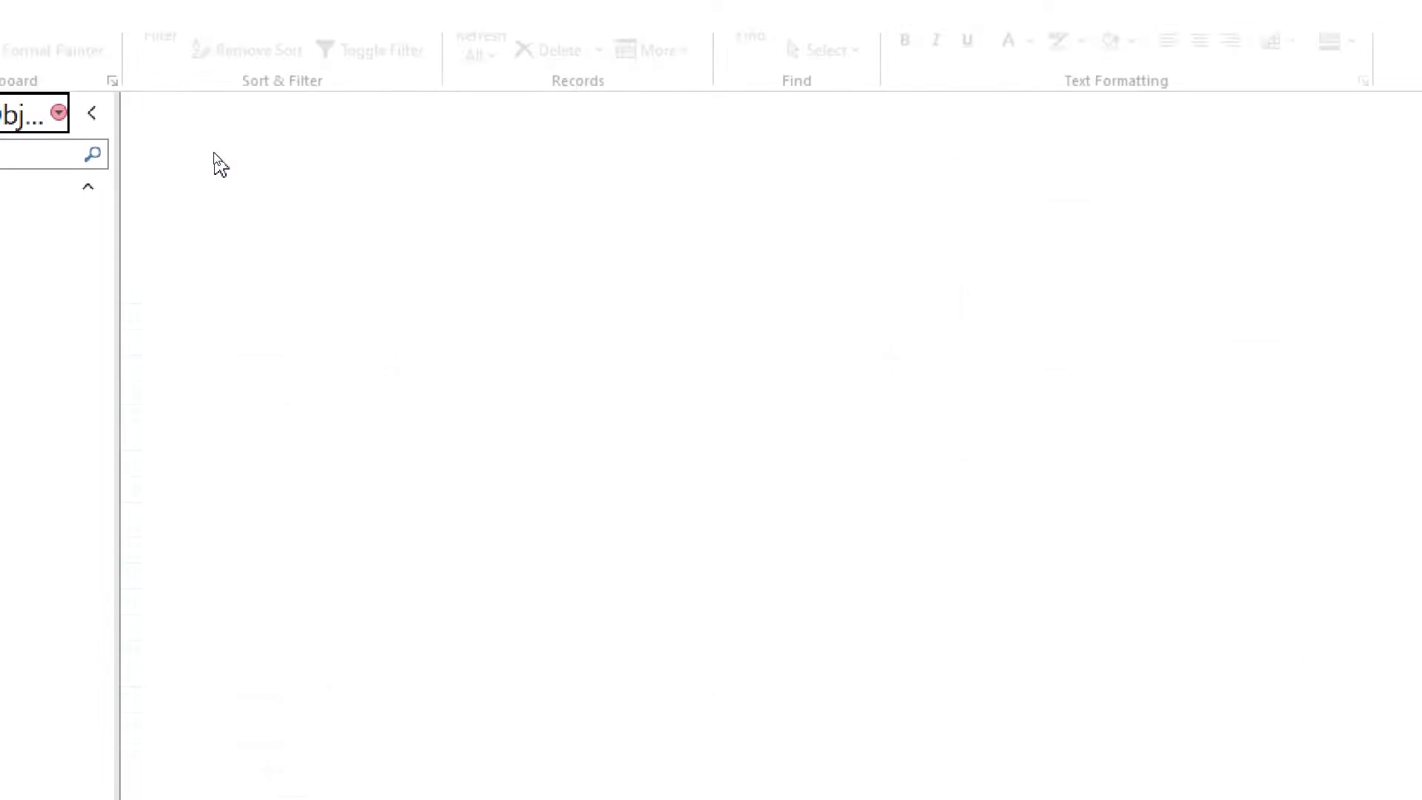
click(196, 67)
click(186, 126)
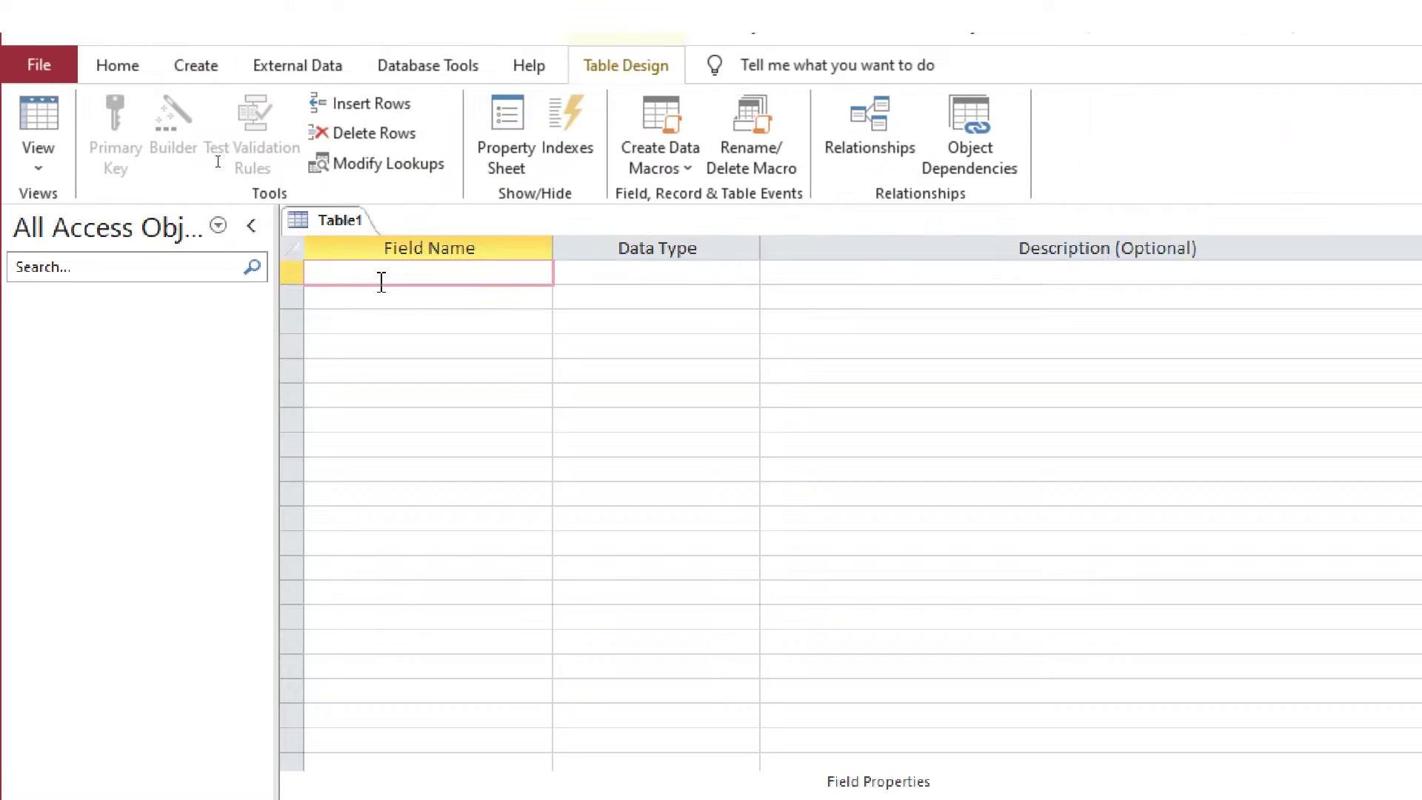
Add cid as AutoNumber described 'Customer ID', and cname described 'Name'
text(cid)
key(Tab)
text(a)
key(Tab)
text(Customer ID)
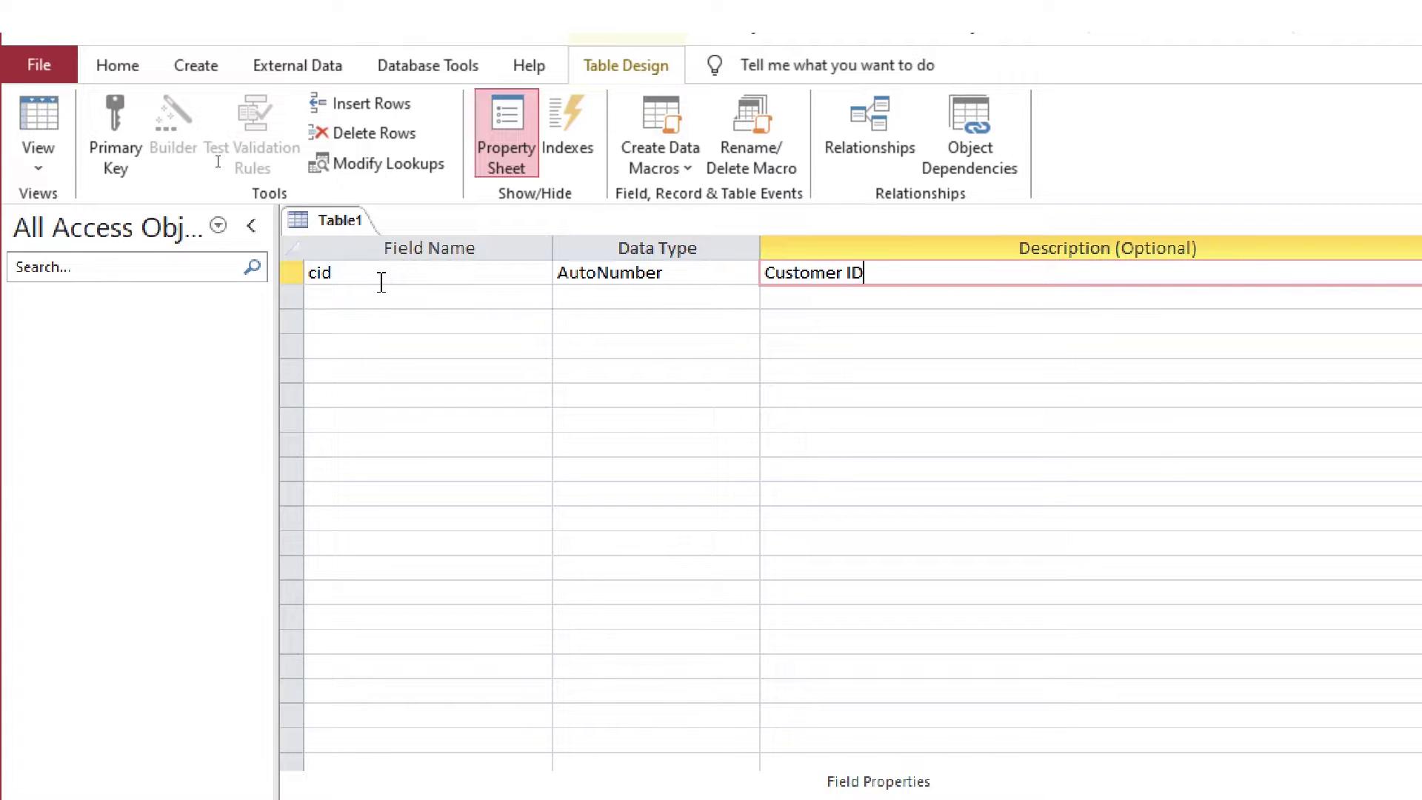
key(Tab)
text(cname)
key(Tab)
Add cphone described 'Phone' and restore Short Text after an invalid data type entry
key(Tab)
text(Name)
key(Tab)
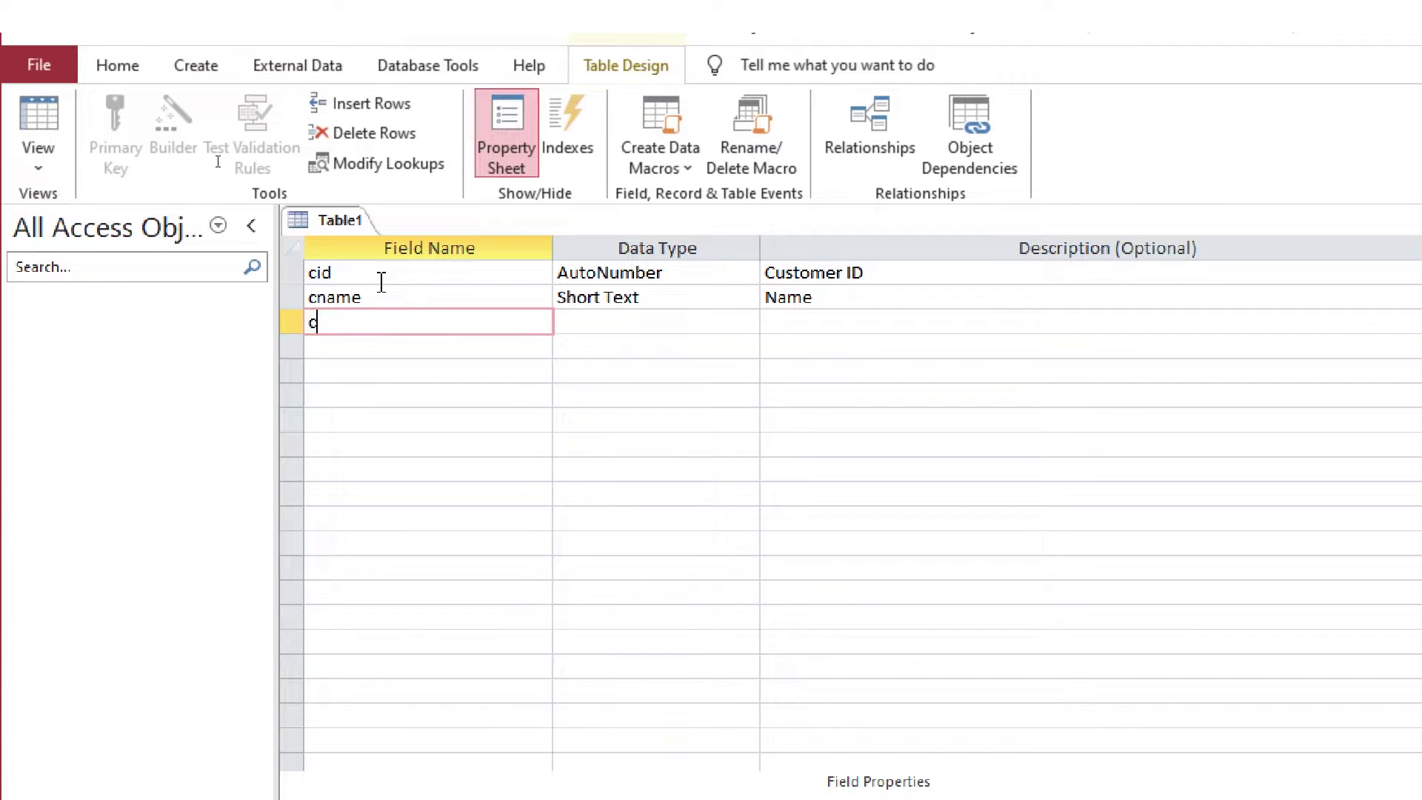
text(cphone)
key(Tab)
key(Tab)
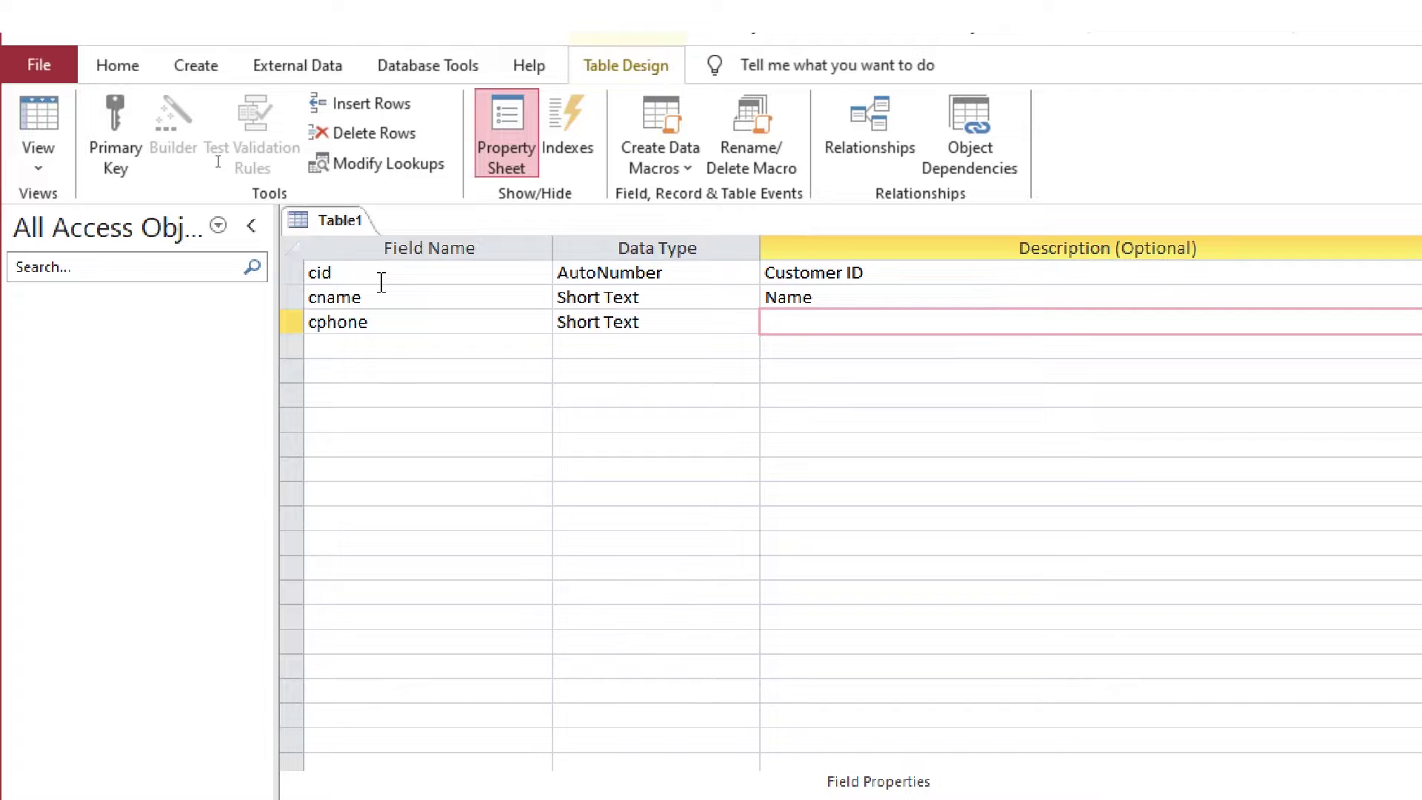
text(Phone)
key(Tab)
text(caddress)
key(Tab)
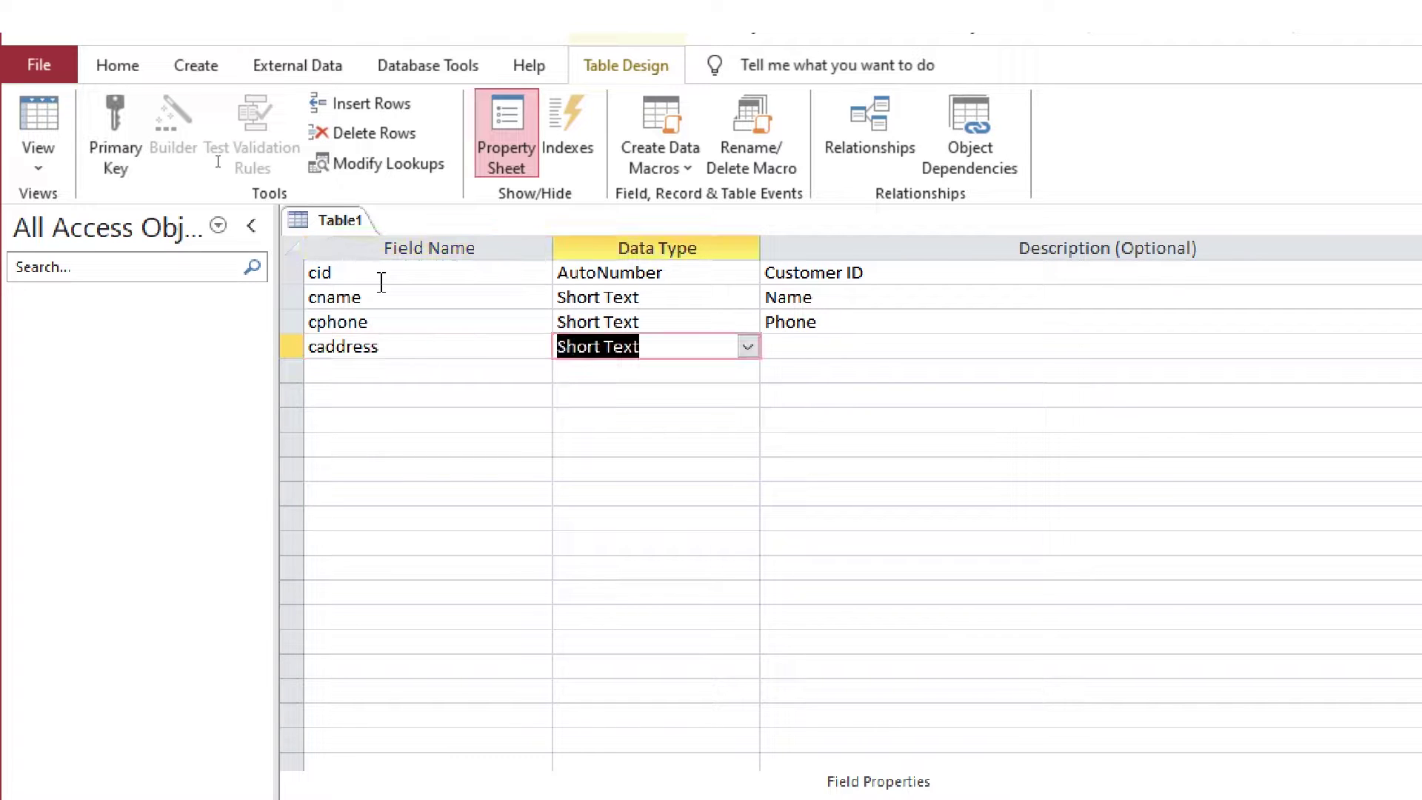
key(BackSpace)
key(alt+Down)
Add cemail described 'Email' and caddres described 'Address'
key(Tab)
key(Return)
key(Escape)
key(shift+Tab)
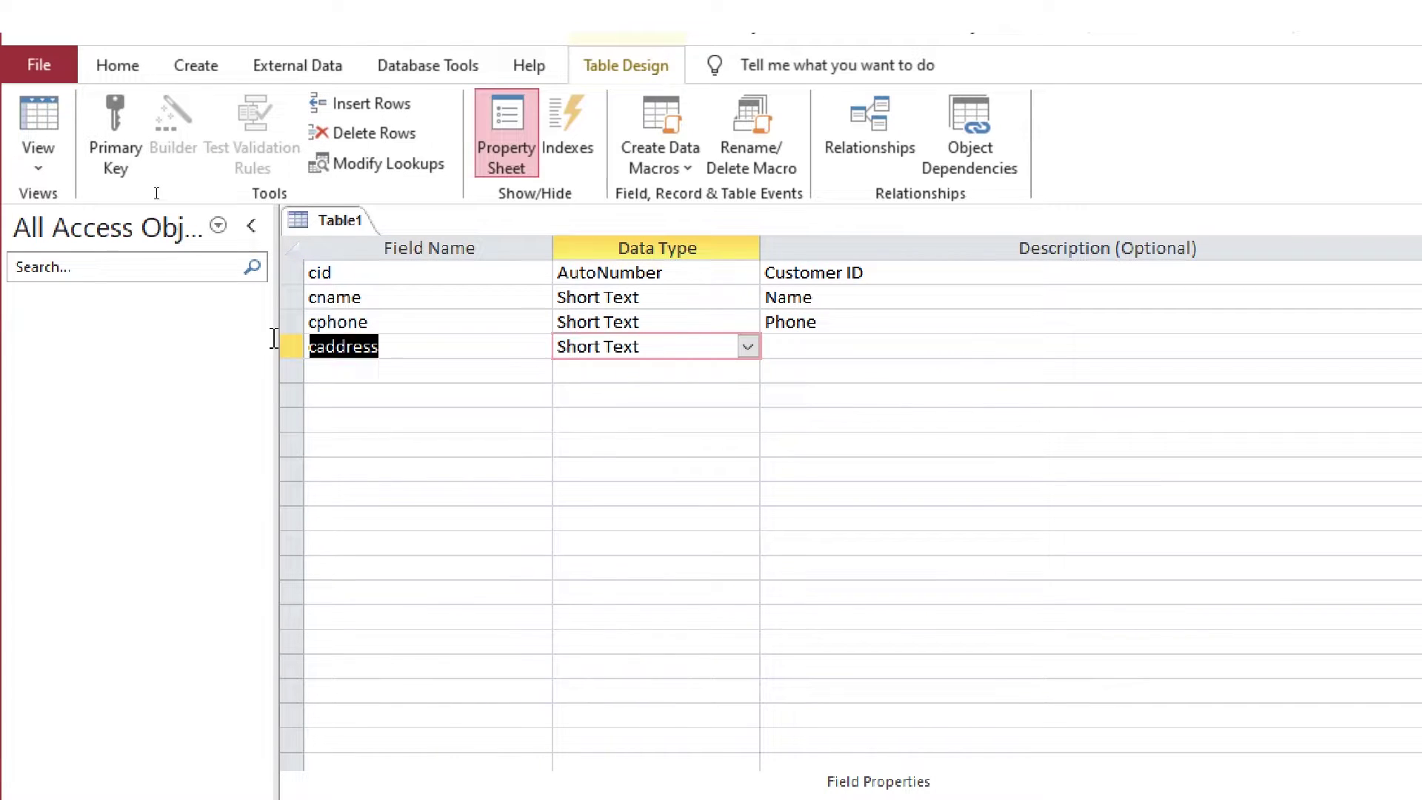
text(cemail)
key(Tab)
key(Tab)
text(Em)
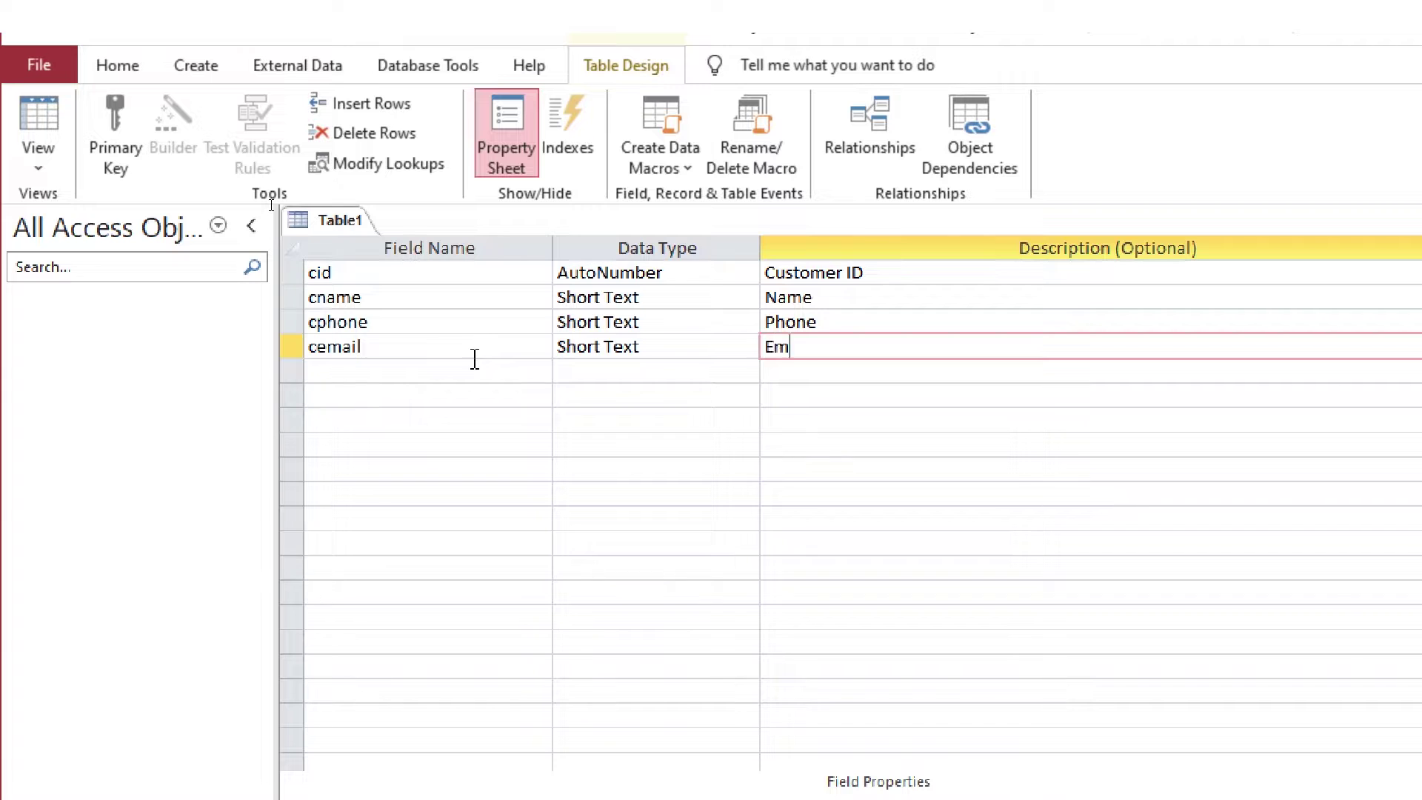
text(ail)
key(Tab)
text(caddres)
key(Tab)
text(l)
key(Tab)
text(Address)
Add copenb as Currency described 'Openning Balance', and cremarks described 'Remarks'
key(Tab)
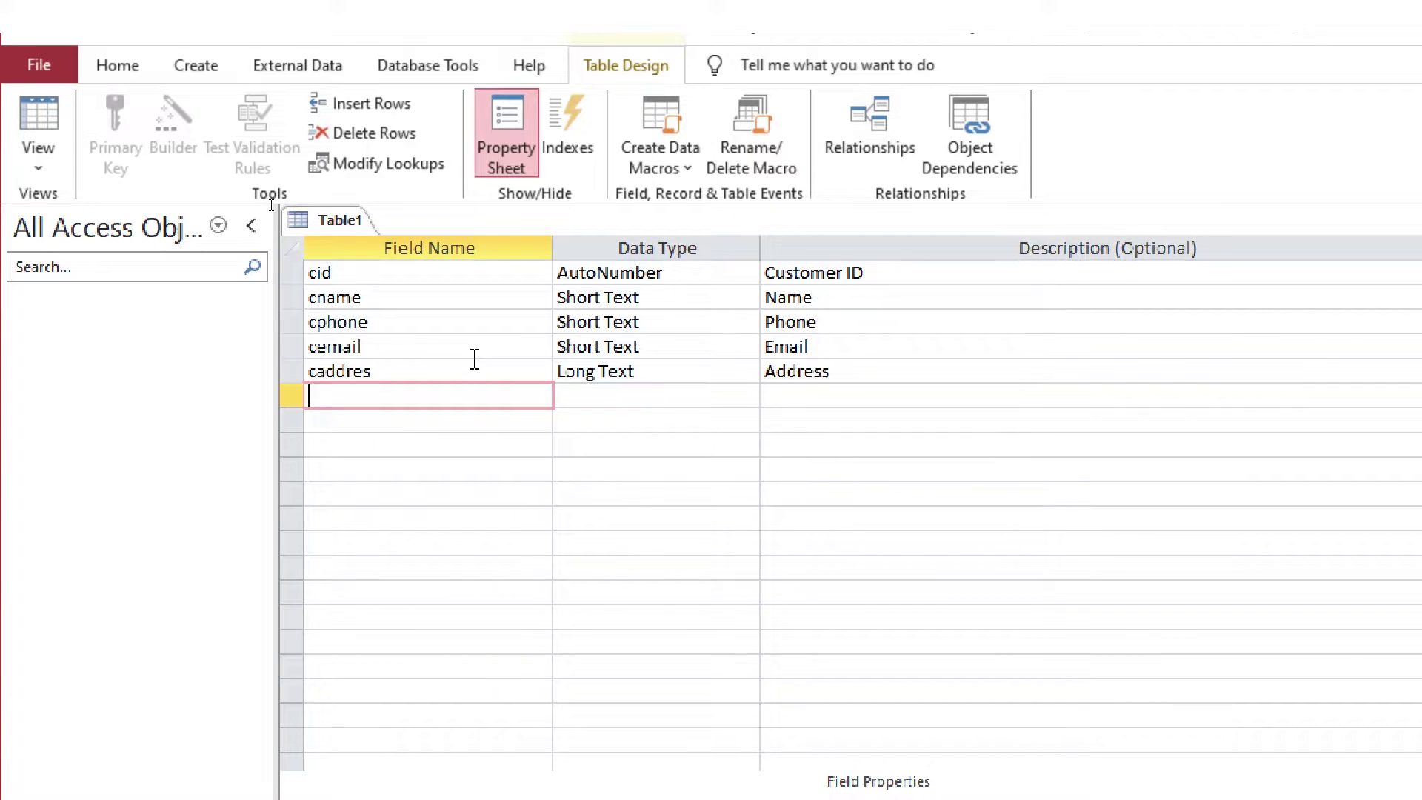
text(copenb)
key(Tab)
text(cu)
key(Tab)
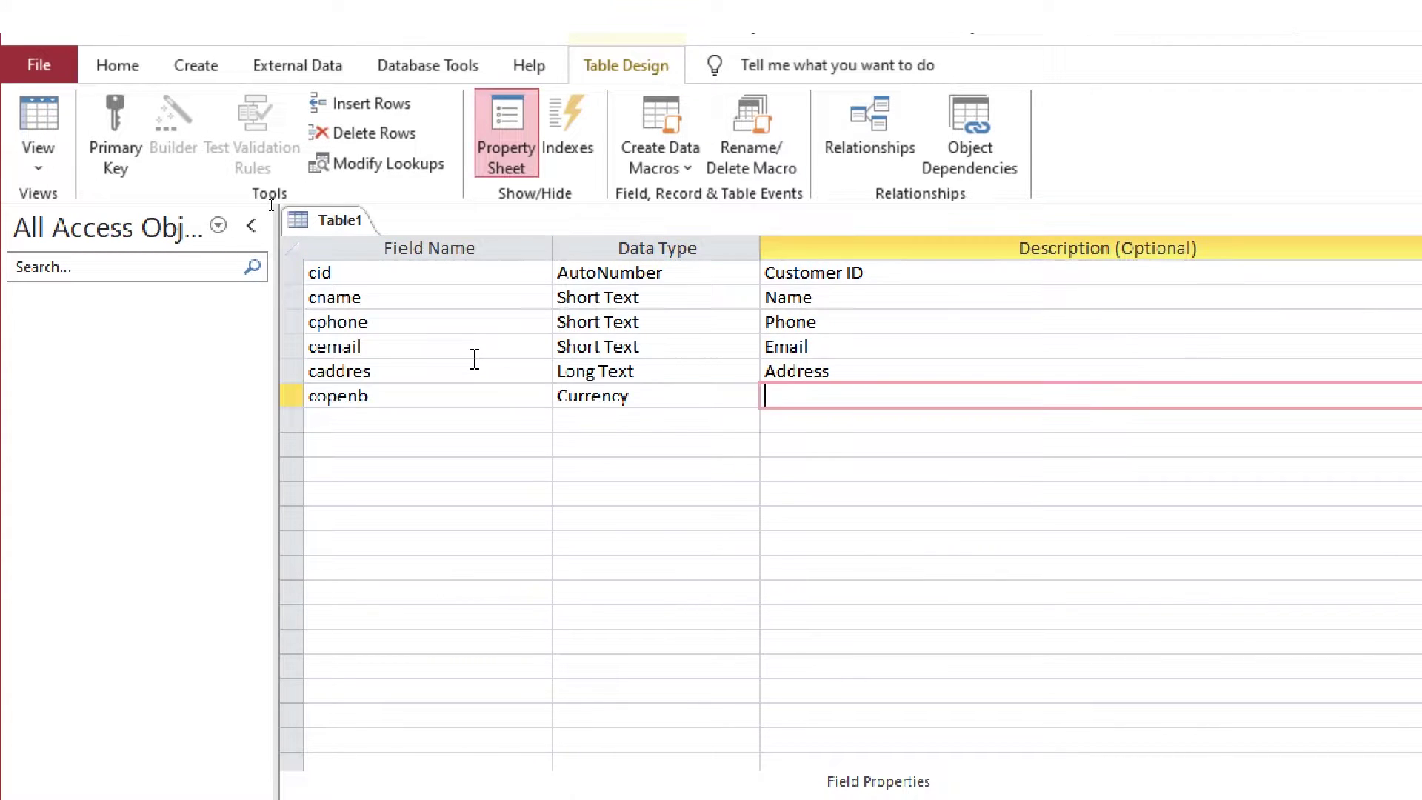
text(Openning Balance)
key(Tab)
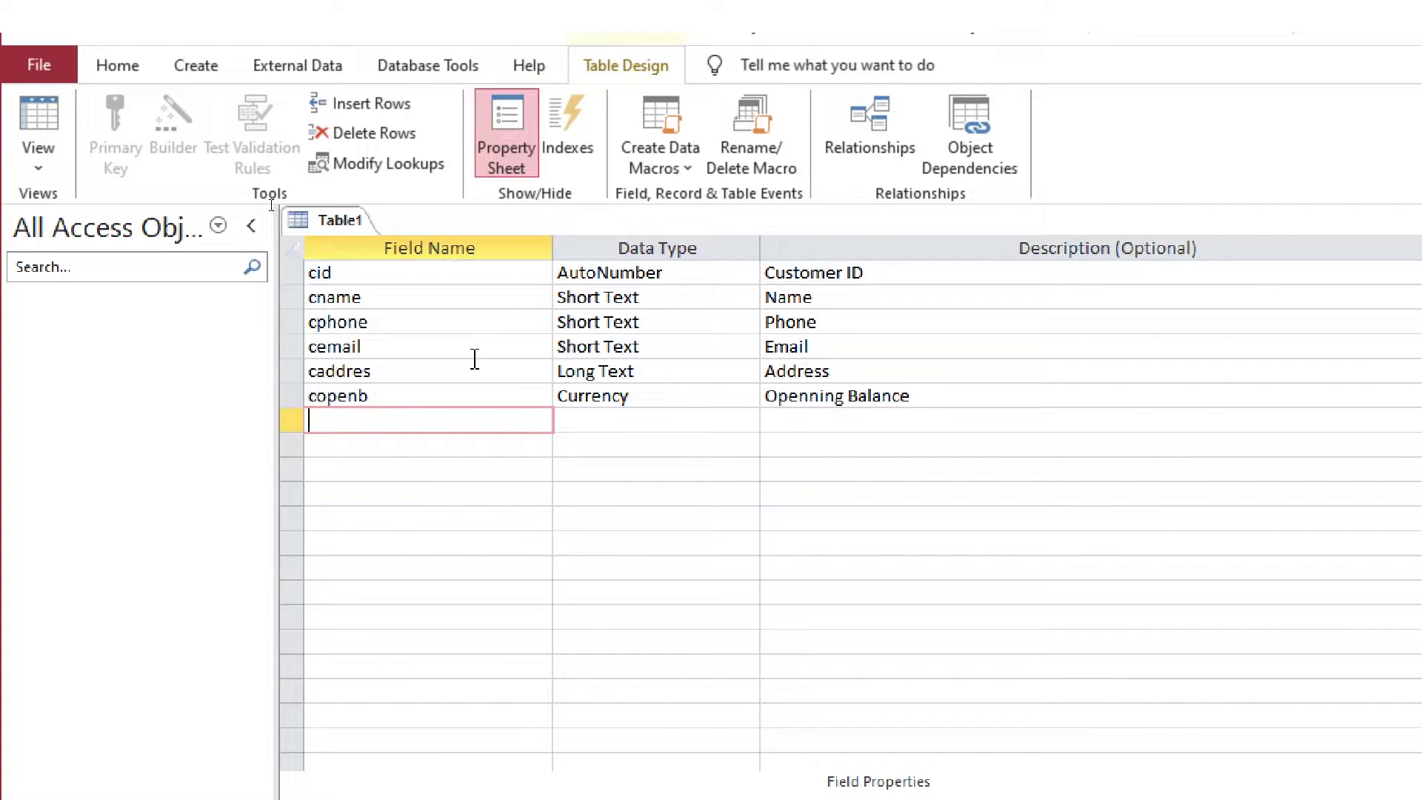
text(cremarks)
key(Tab)
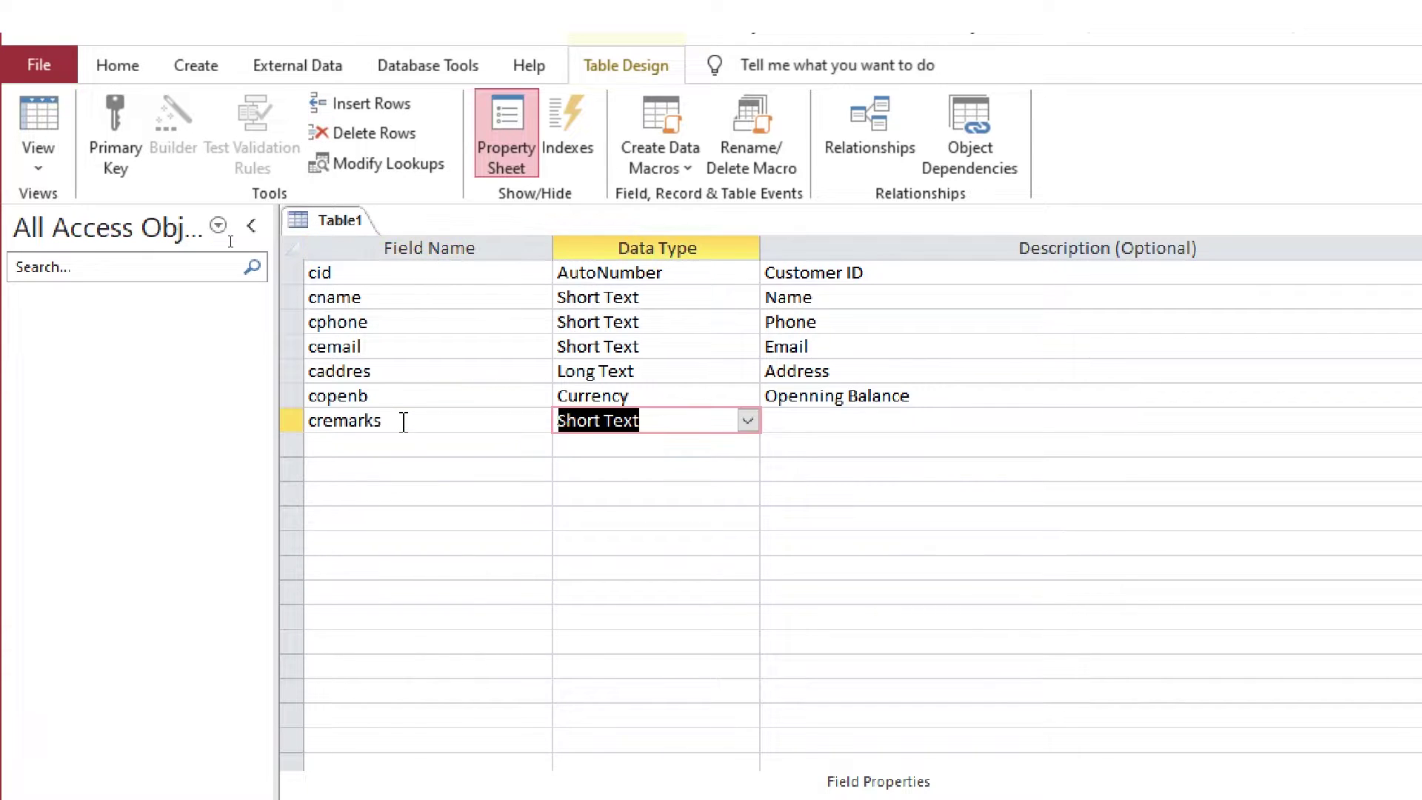
text(l)
key(Tab)
text(Remarks)
Add cbalance as Currency described 'Balance', then add the cterms field
key(Tab)
text(cbal)
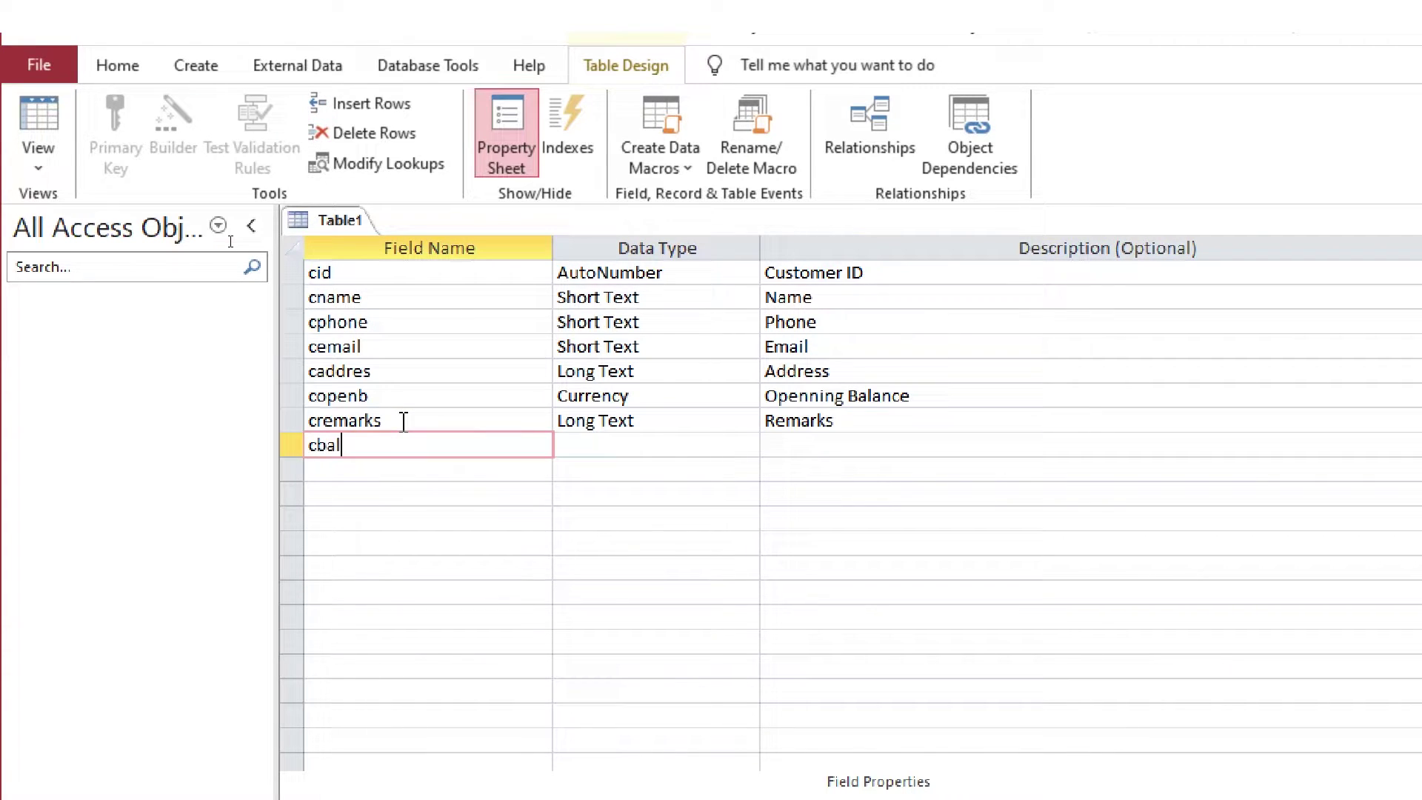
text(ance)
key(Tab)
text(cu)
key(Tab)
text(Balance)
key(Tab)
text(cterms)
key(Tab)
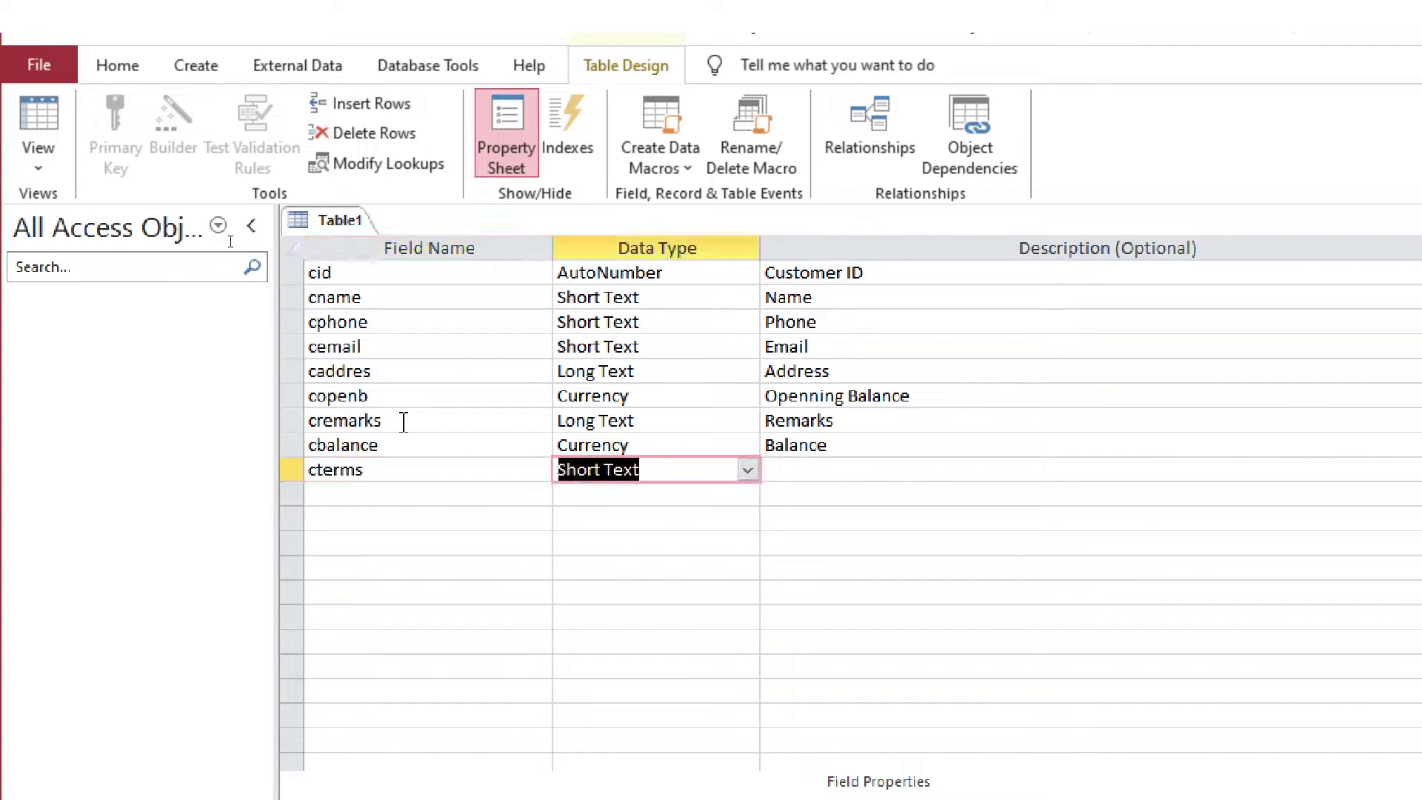
click(747, 469)
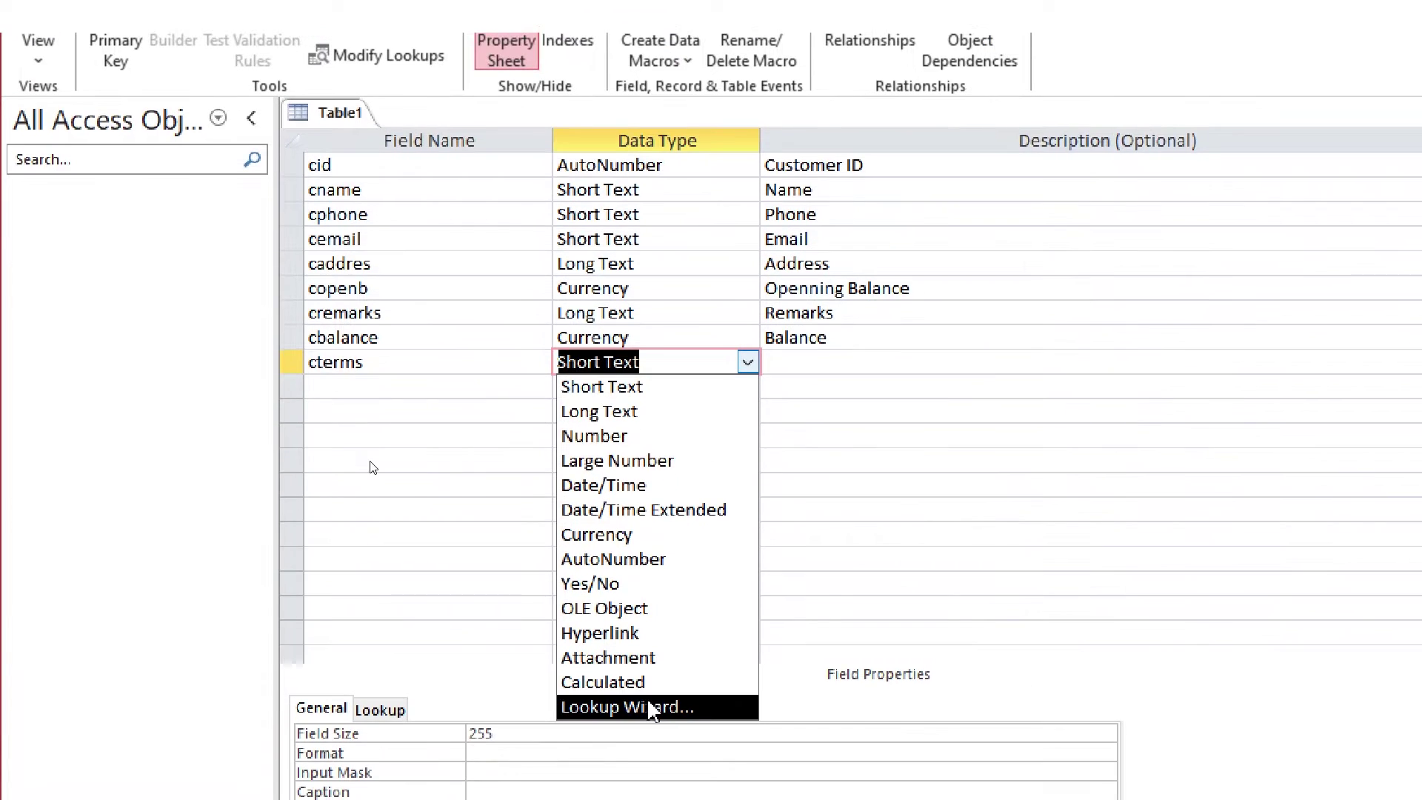
Make cterms a lookup of typed values Cash, Cheque and Other, limited to the list
click(651, 736)
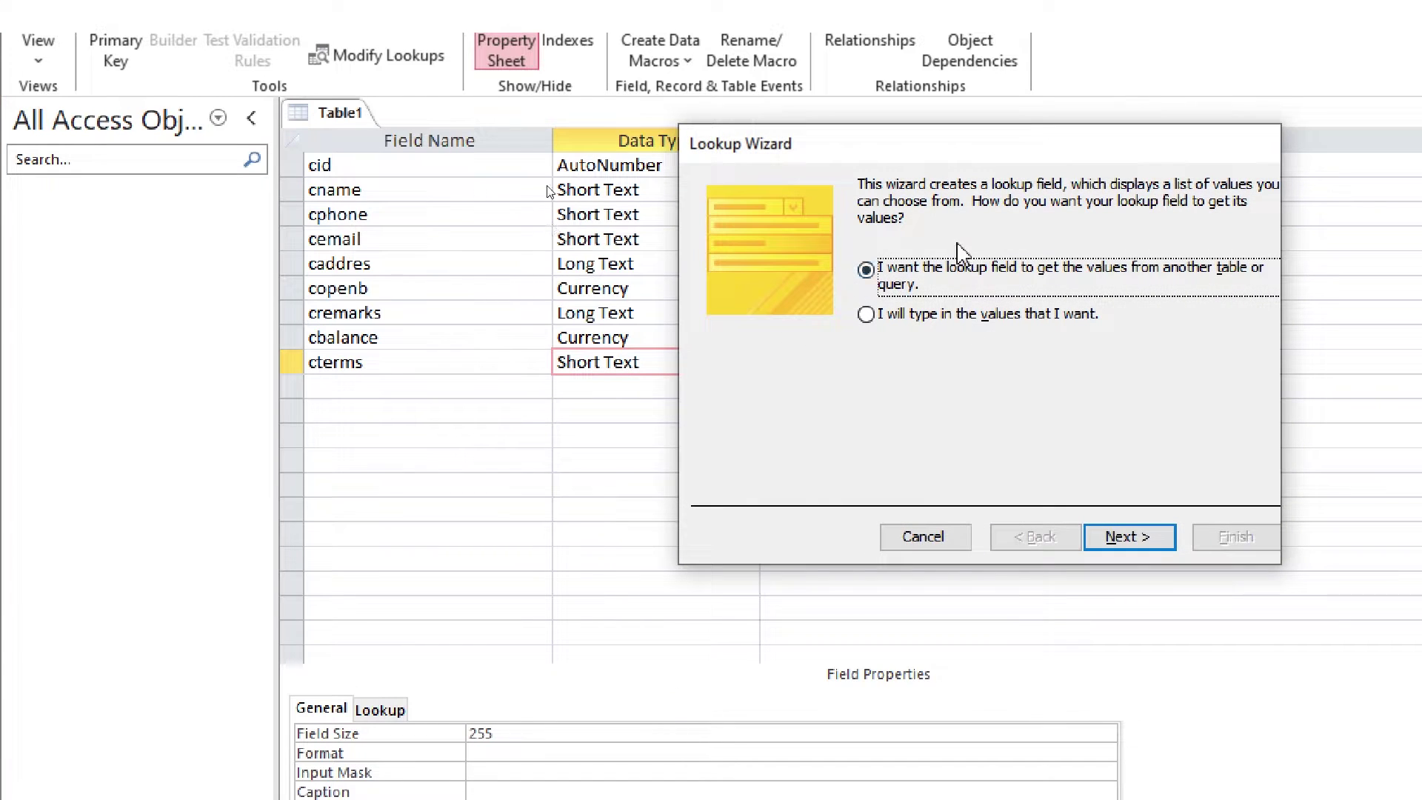
click(963, 314)
click(1129, 536)
text(Cash)
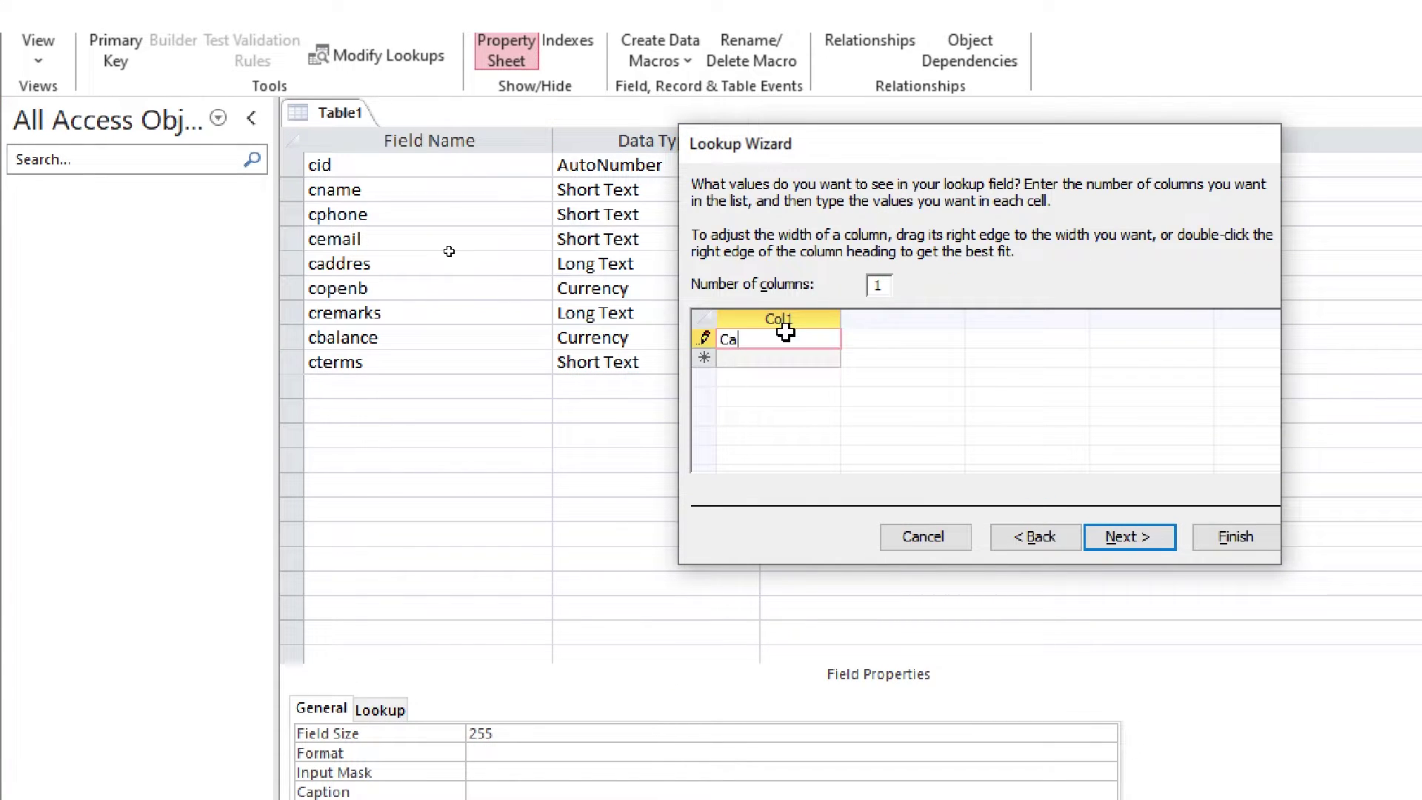
key(Tab)
text(Che)
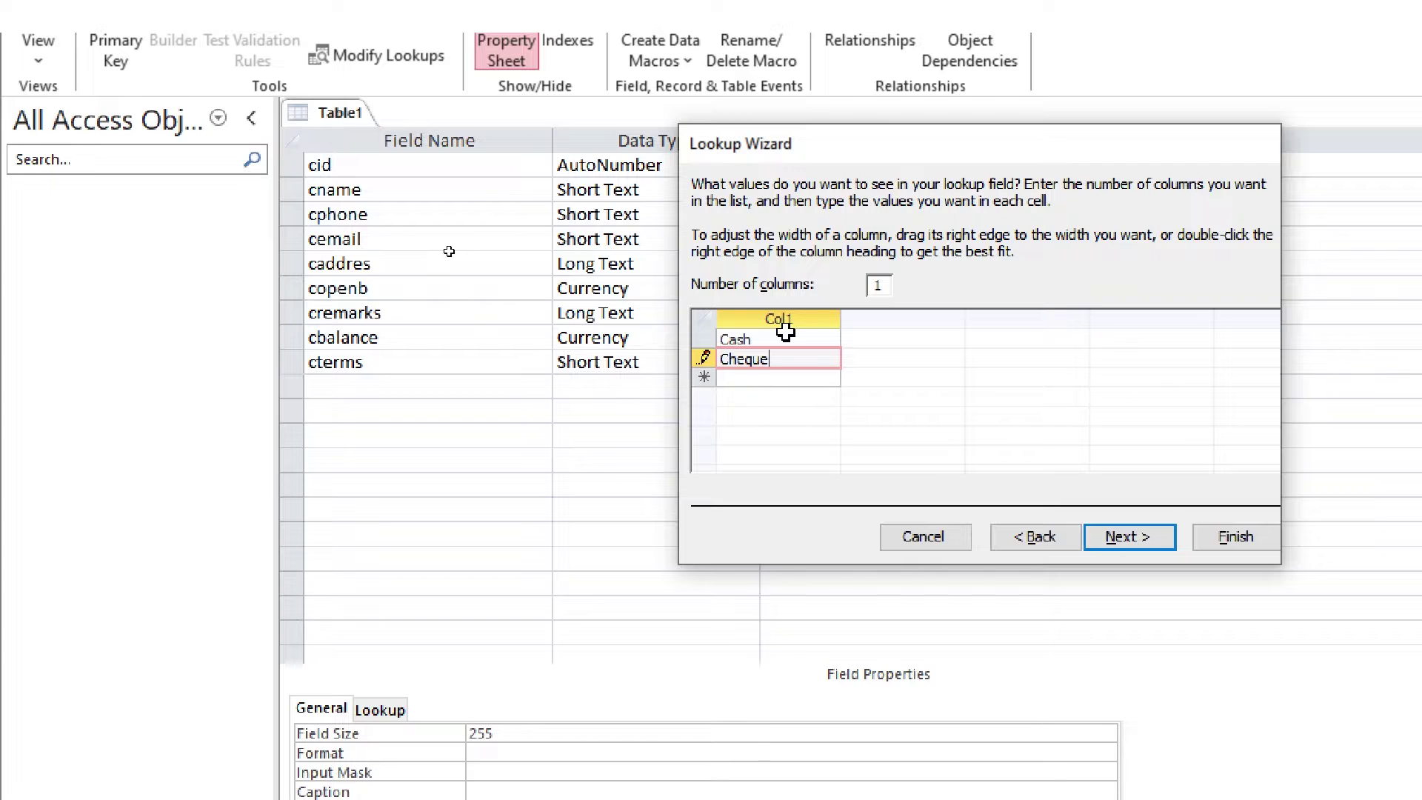
key(Tab)
text(Oth)
click(1128, 536)
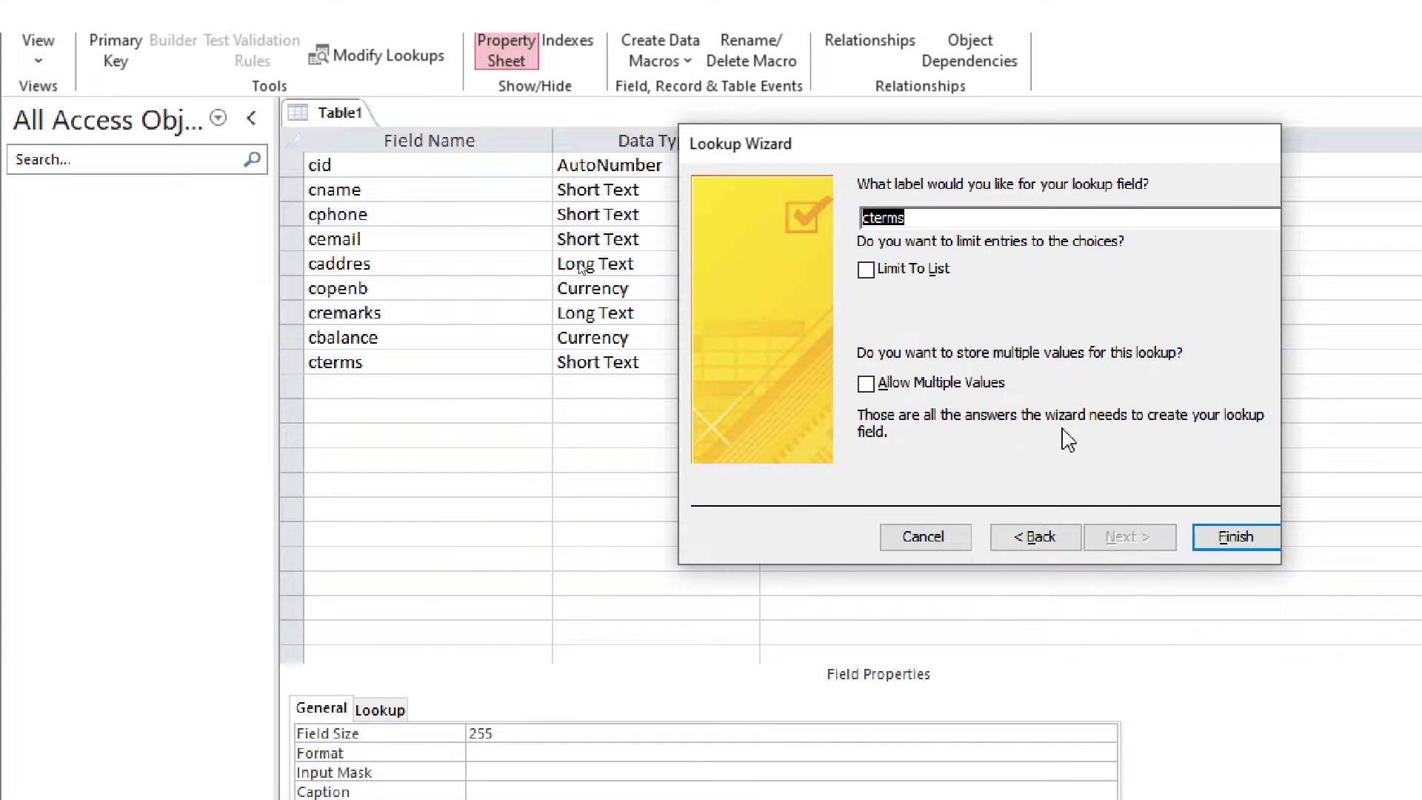
key(alt+l)
click(1207, 532)
key(Tab)
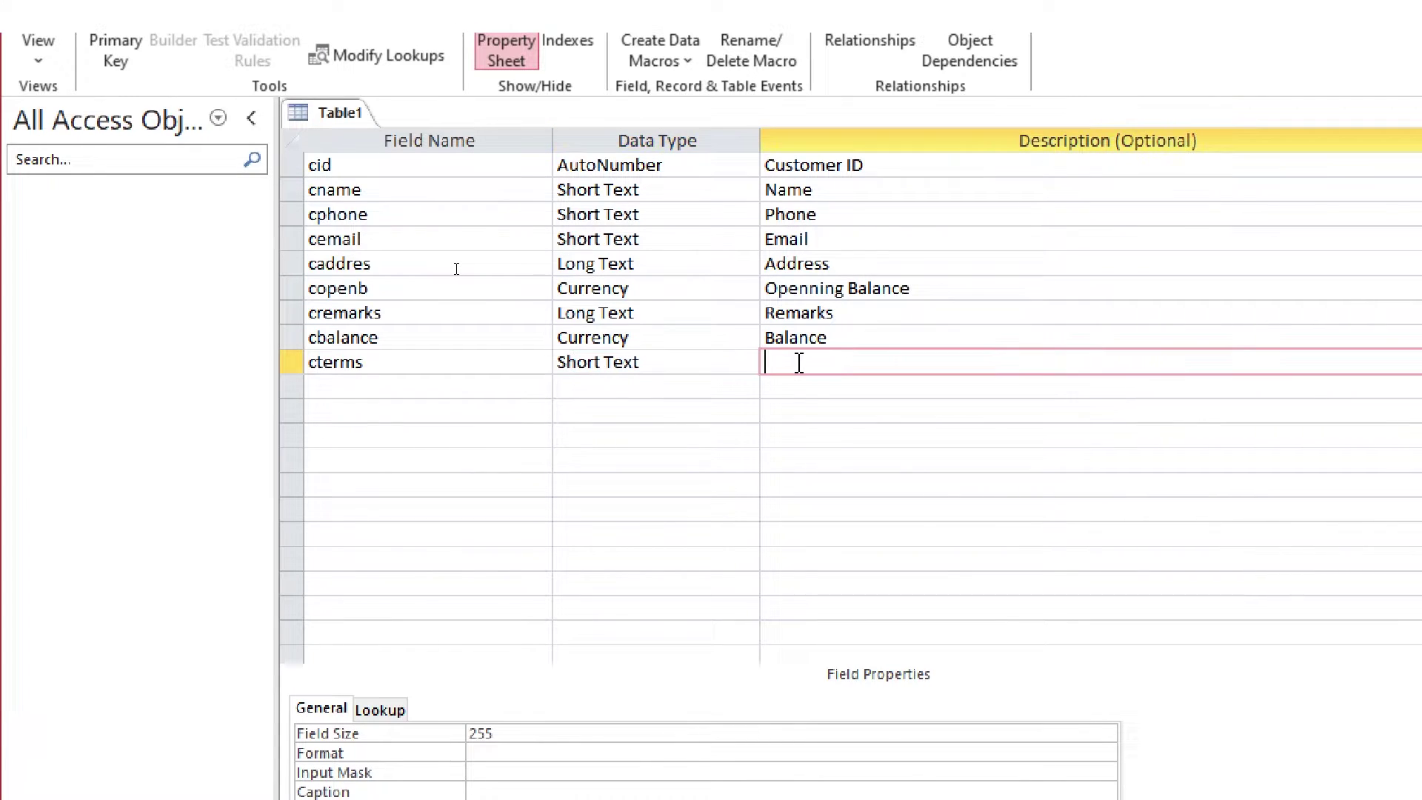
Describe cterms as 'Terms', make cid the primary key, and save the table as 'Customer Tbl'
text(Terms)
key(Tab)
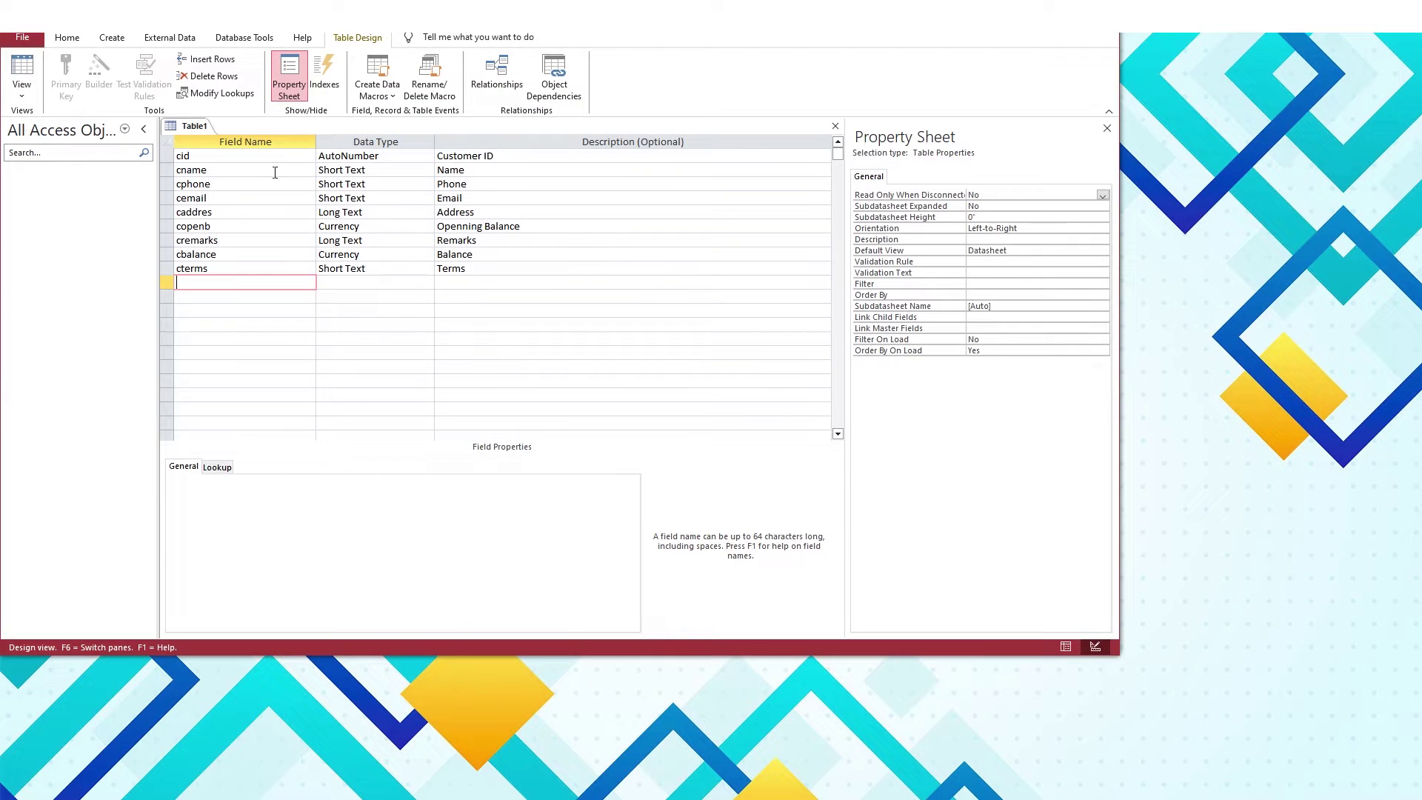
click(370, 165)
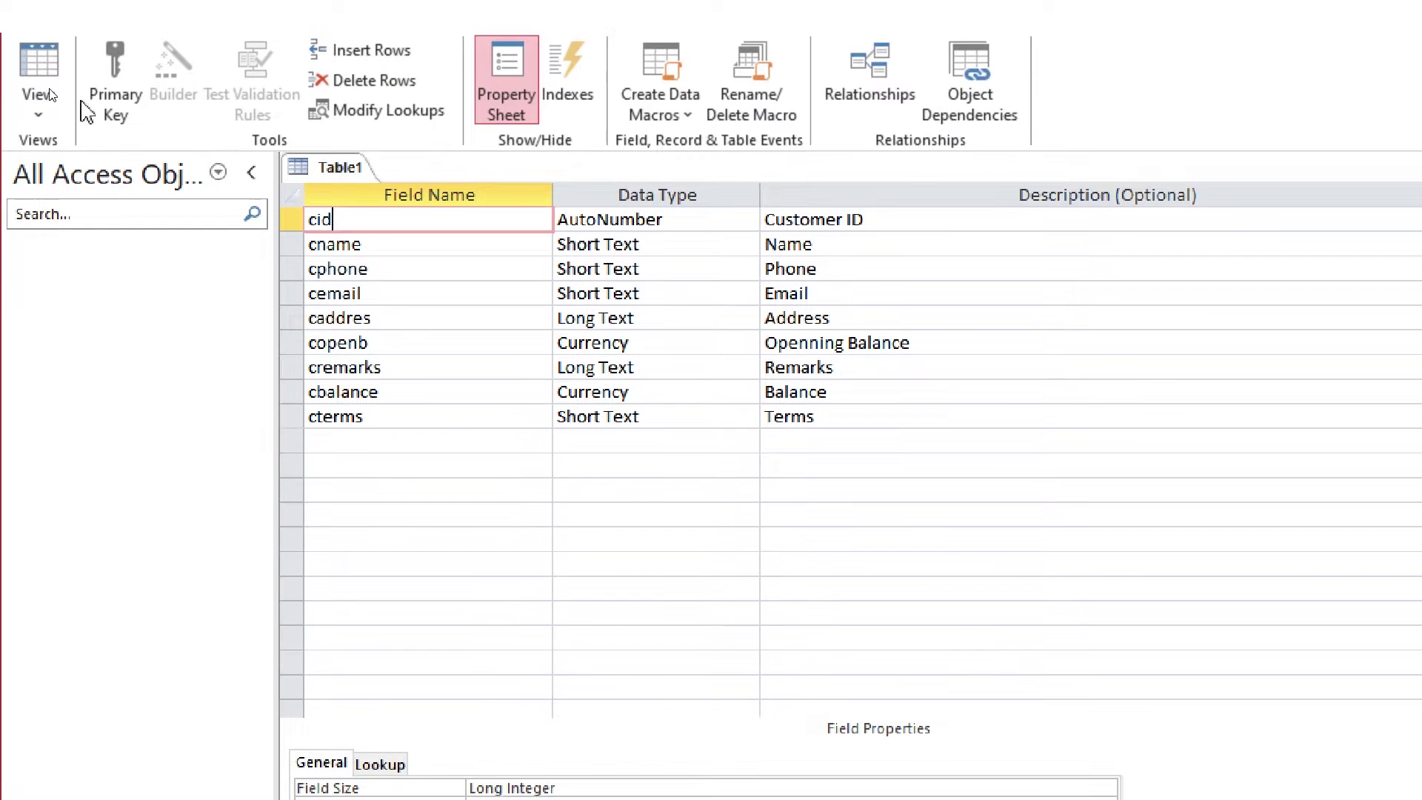
click(110, 98)
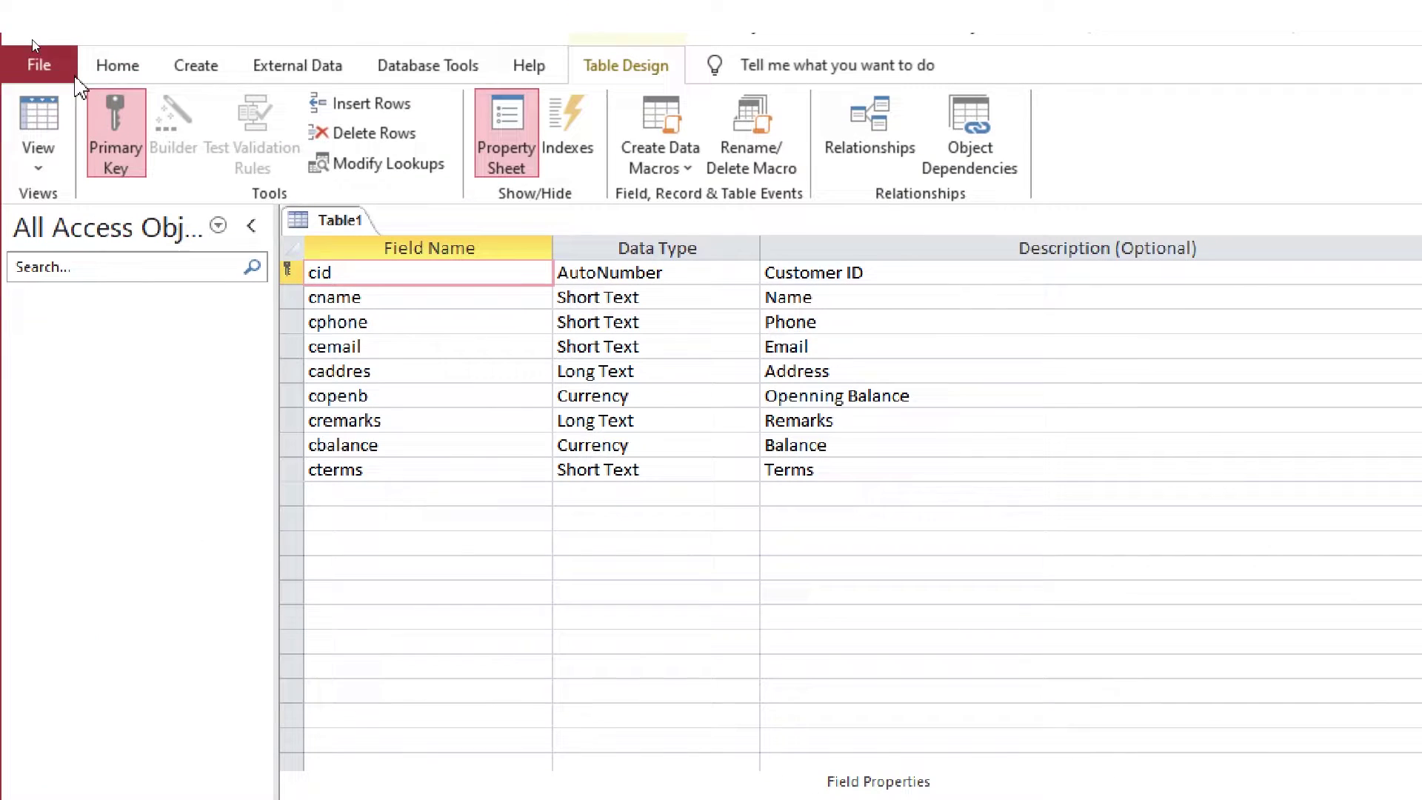
key(ctrl+s)
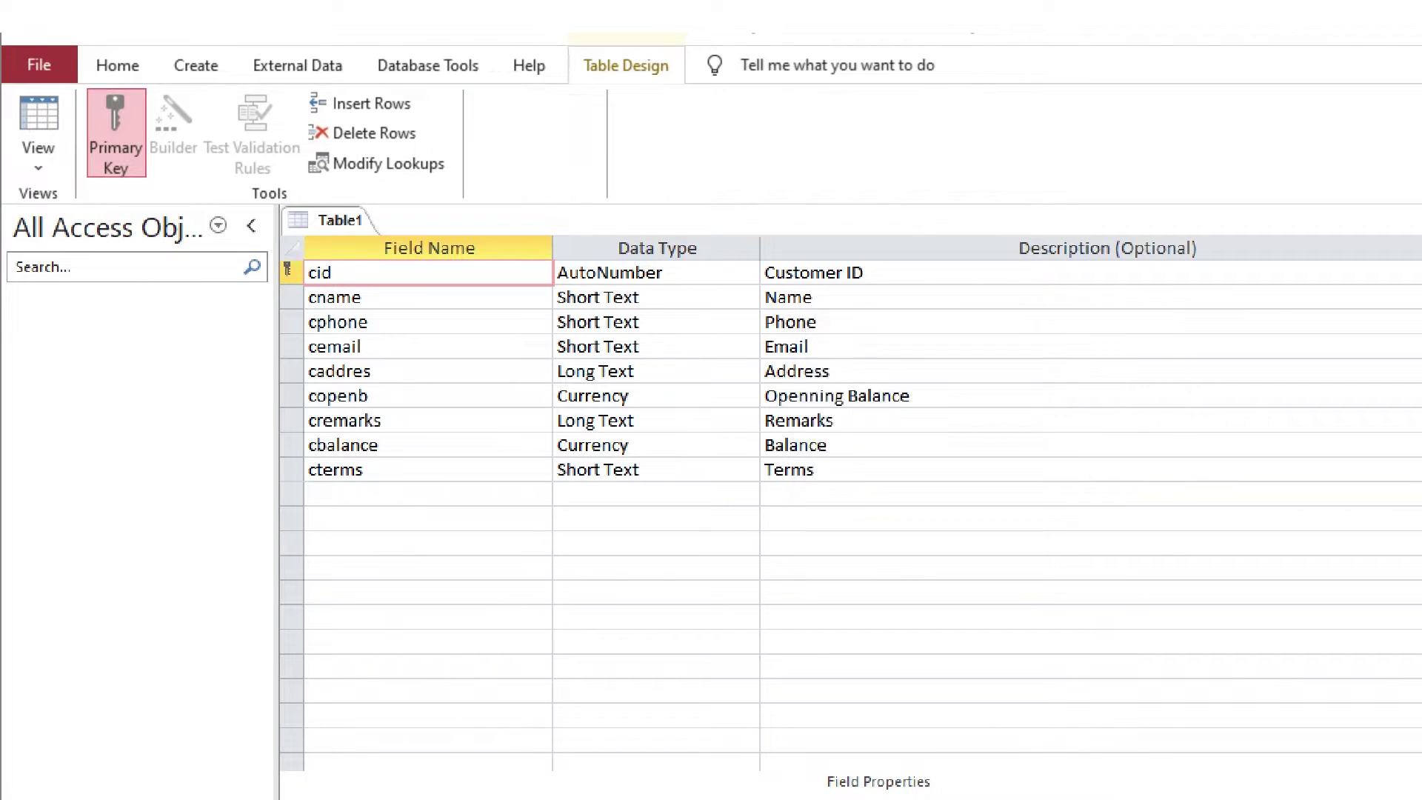
text(Customer Tbl)
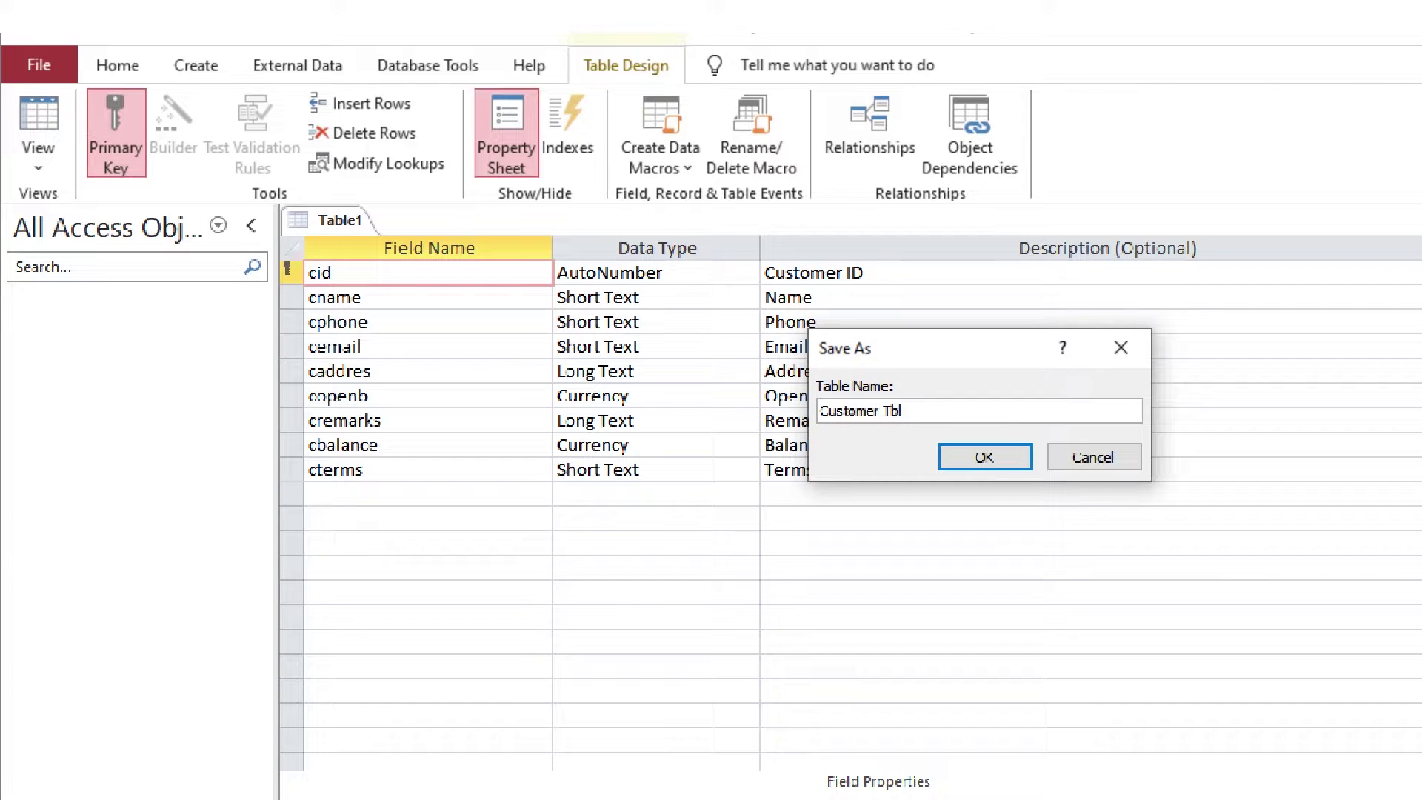
click(991, 460)
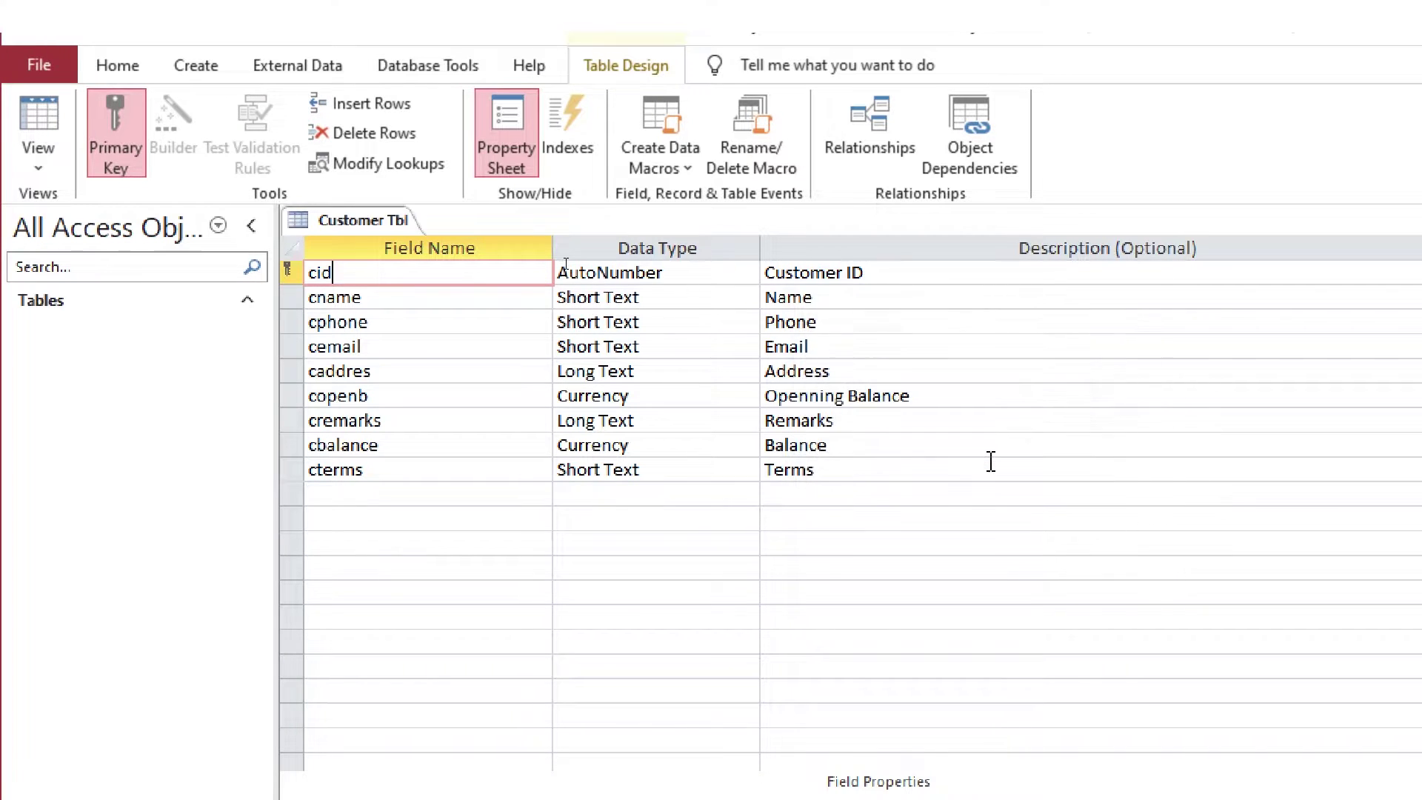
click(348, 371)
Set copenb's Format to Standard with 2 decimal places
click(111, 331)
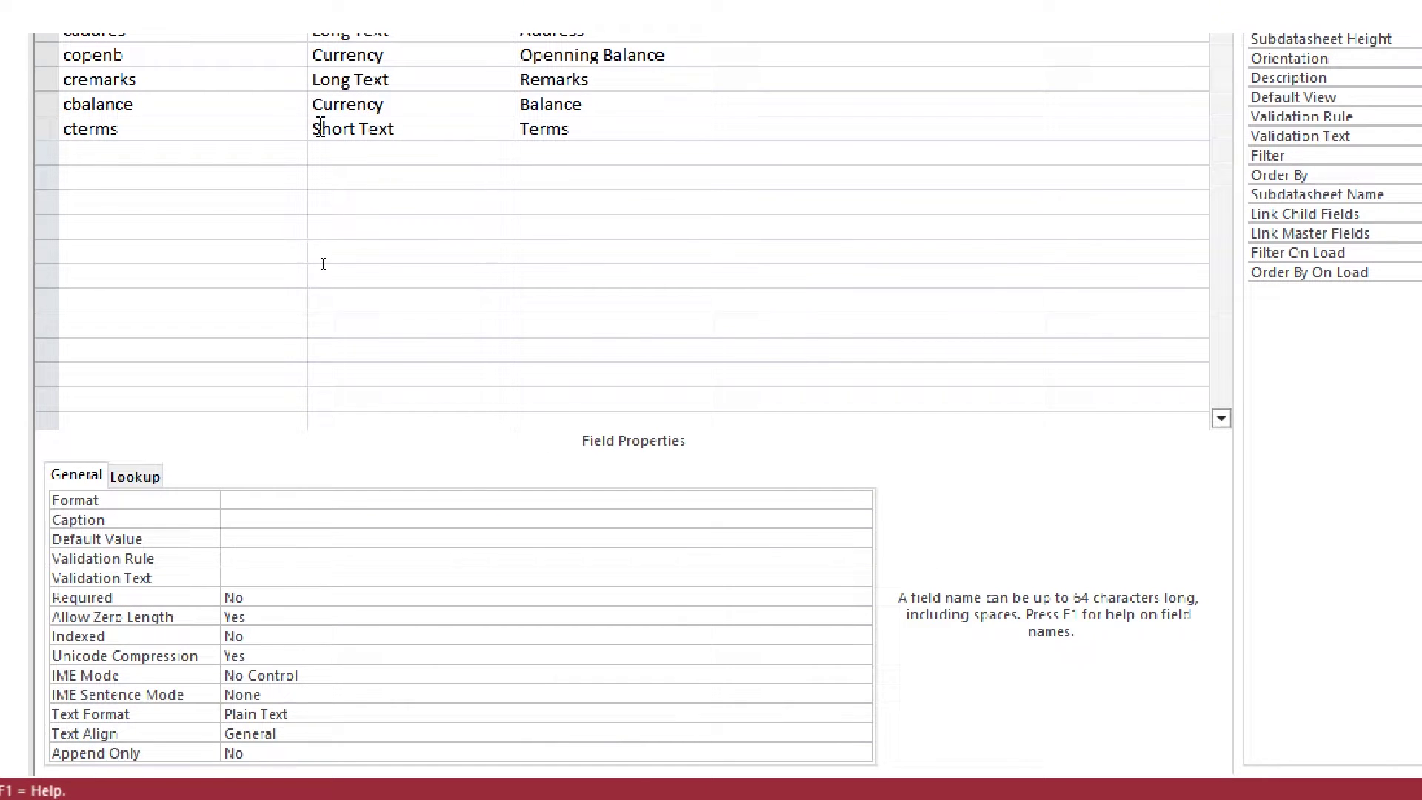
click(323, 104)
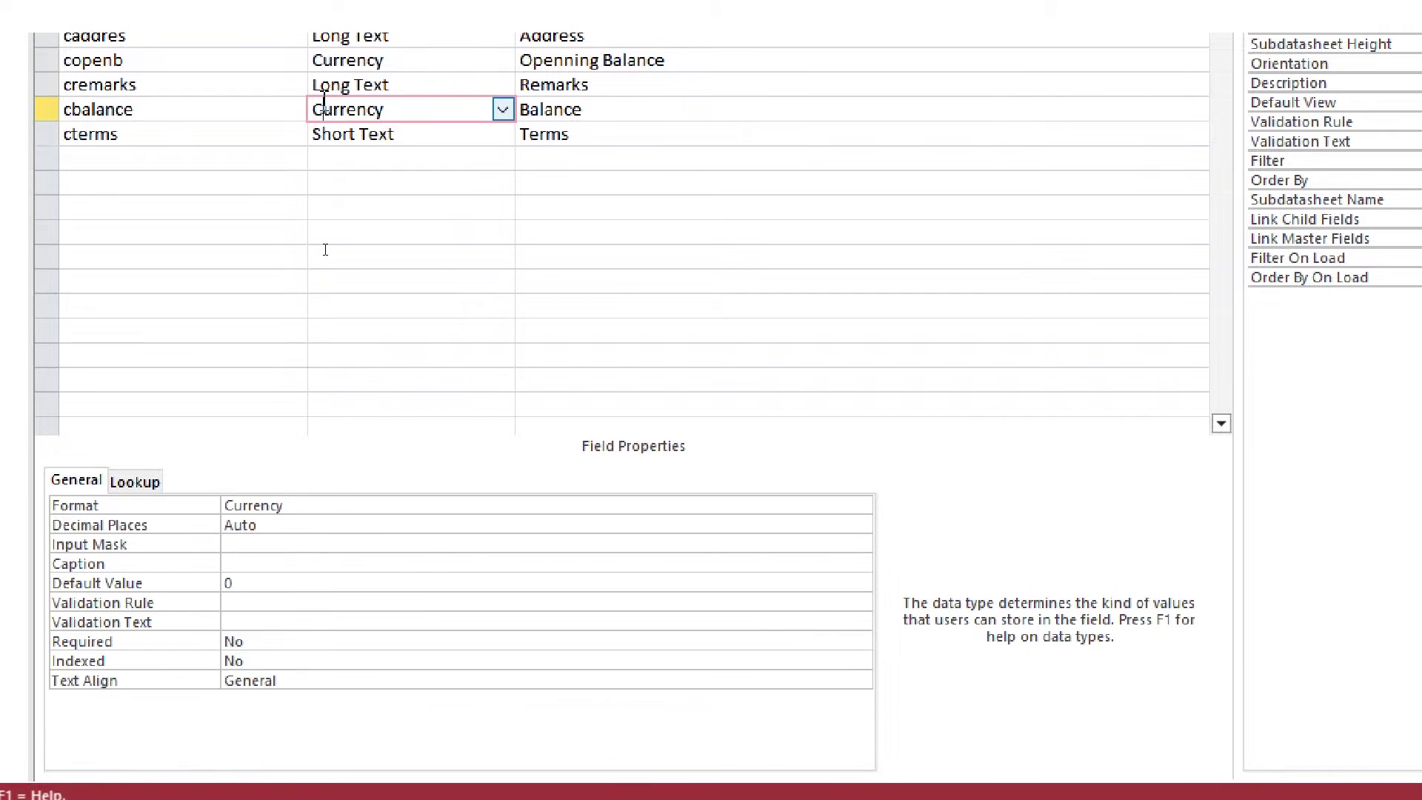
click(352, 55)
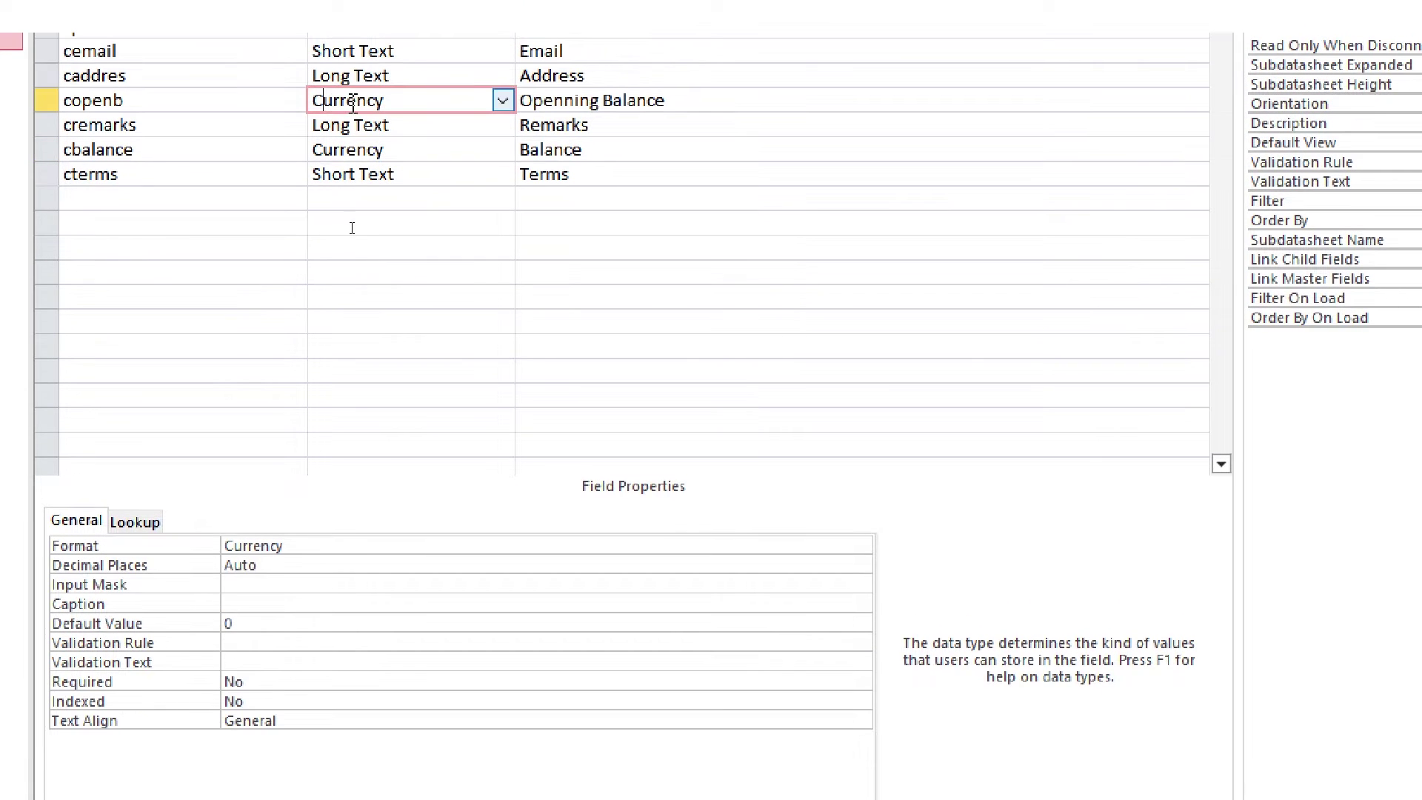
click(332, 548)
click(861, 546)
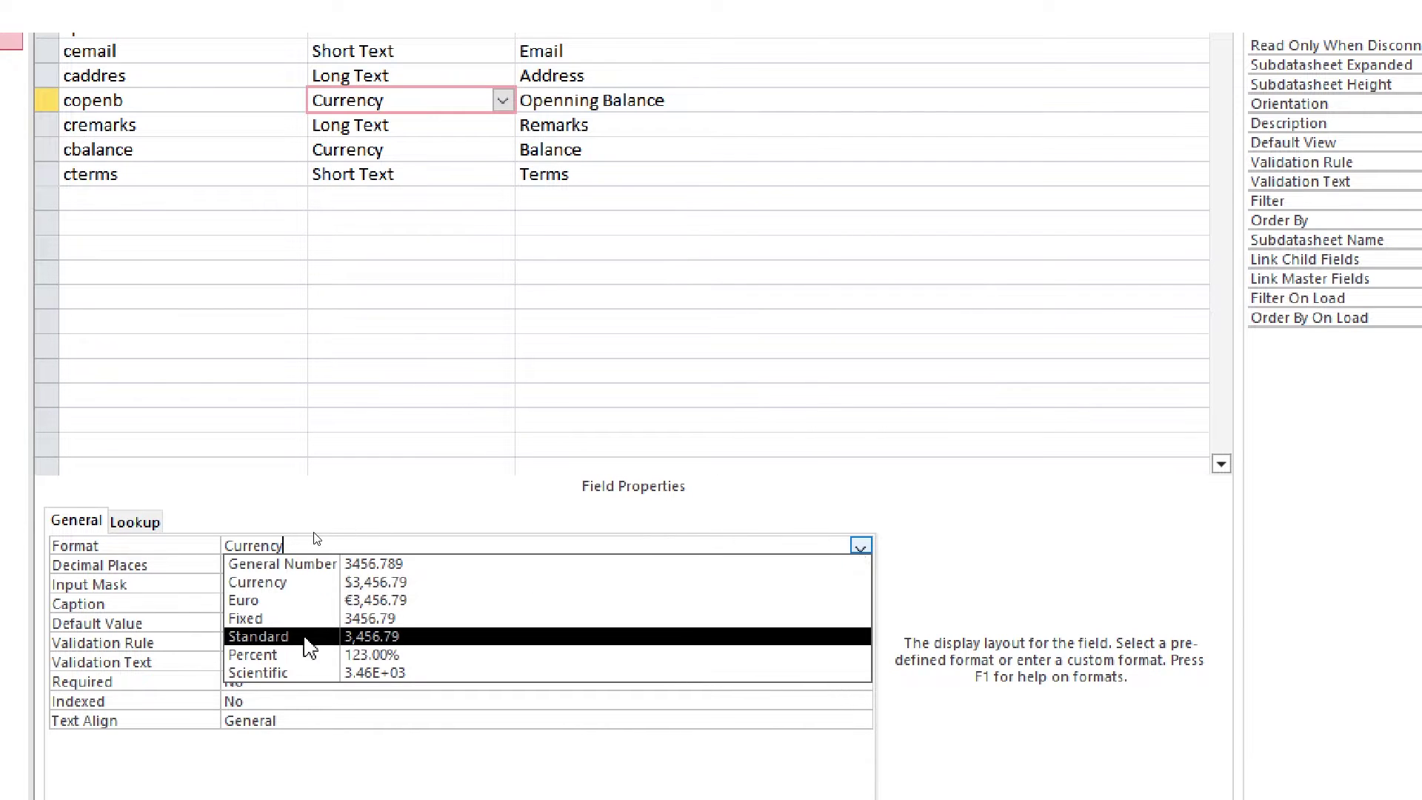
click(310, 643)
click(306, 565)
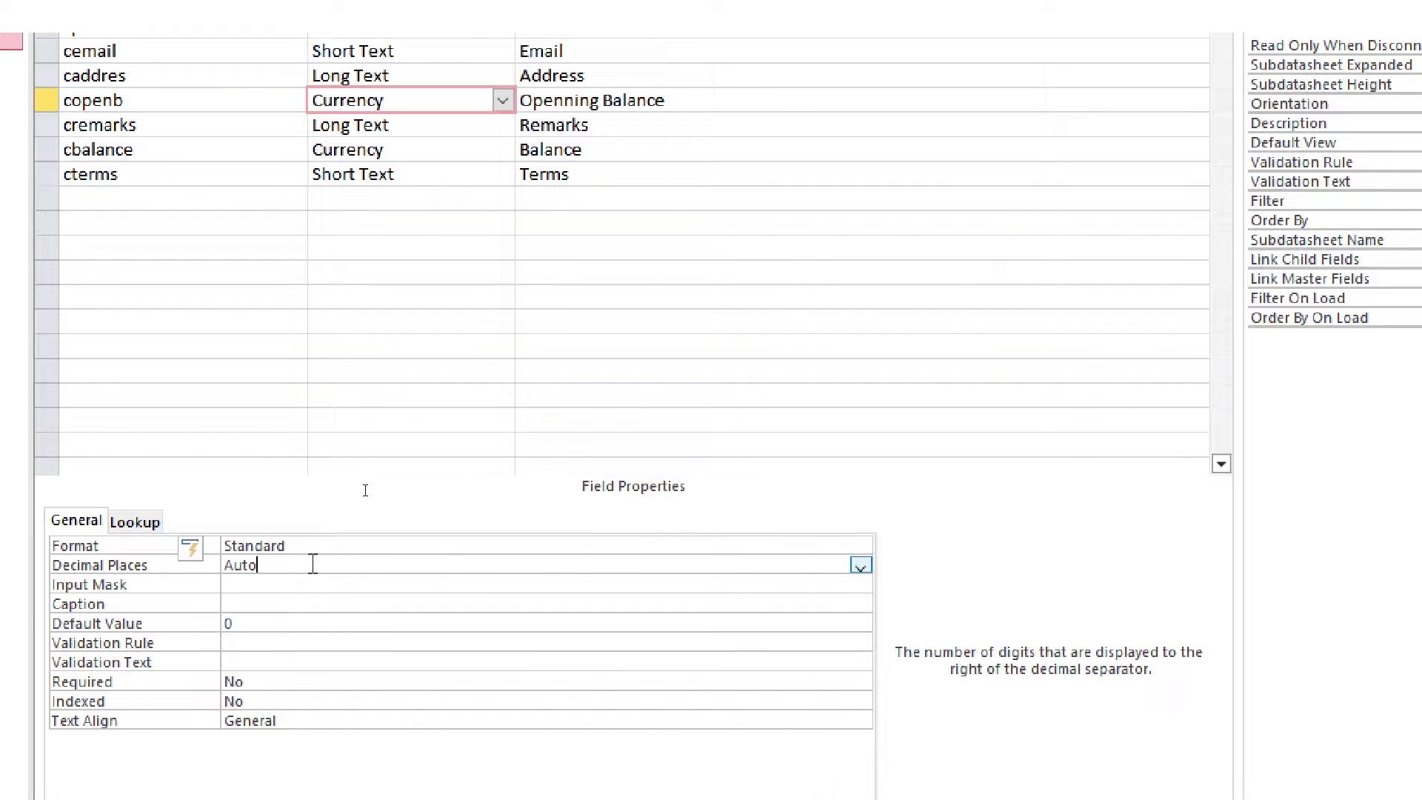
click(861, 566)
click(454, 638)
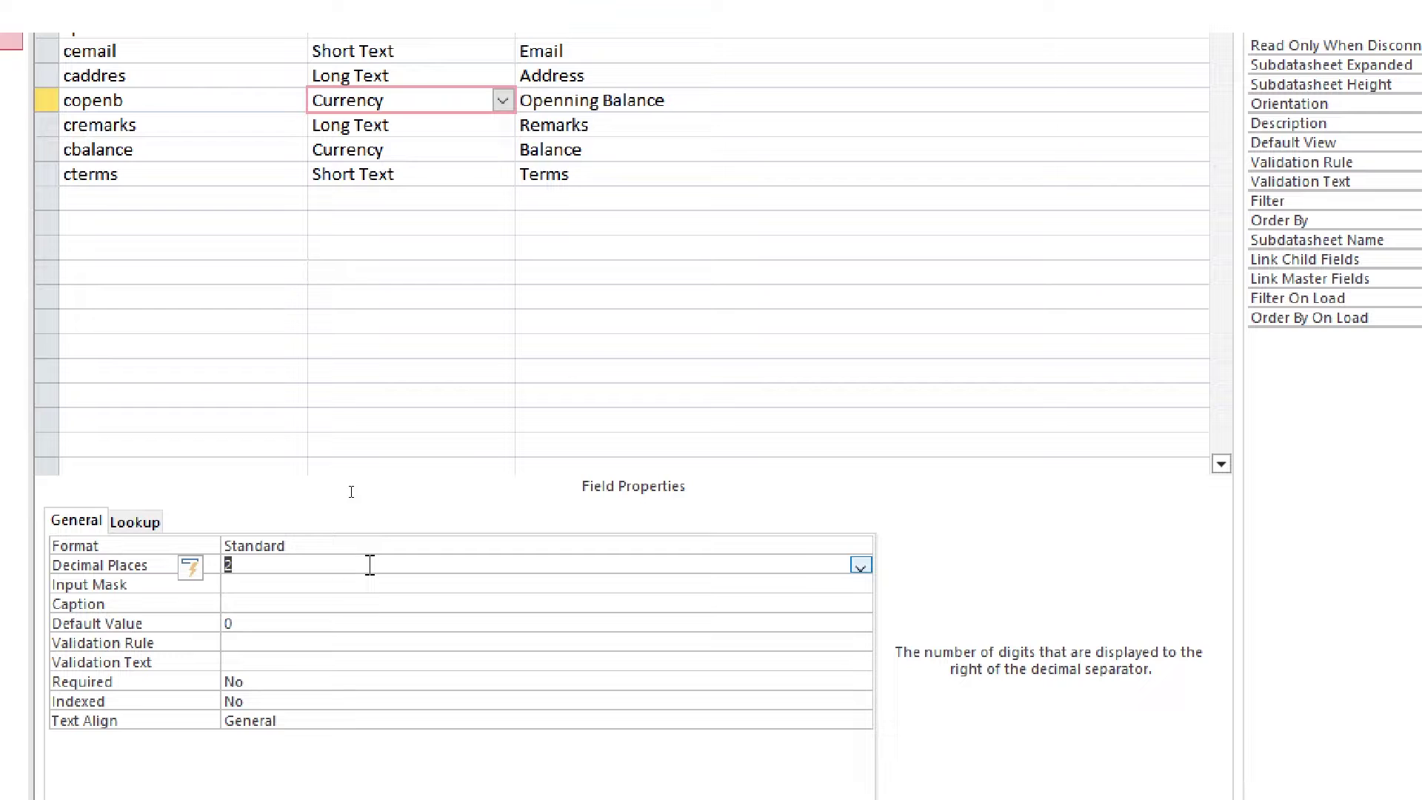
Set cbalance's Format to Standard with 2 decimal places
click(391, 150)
key(F6)
click(861, 546)
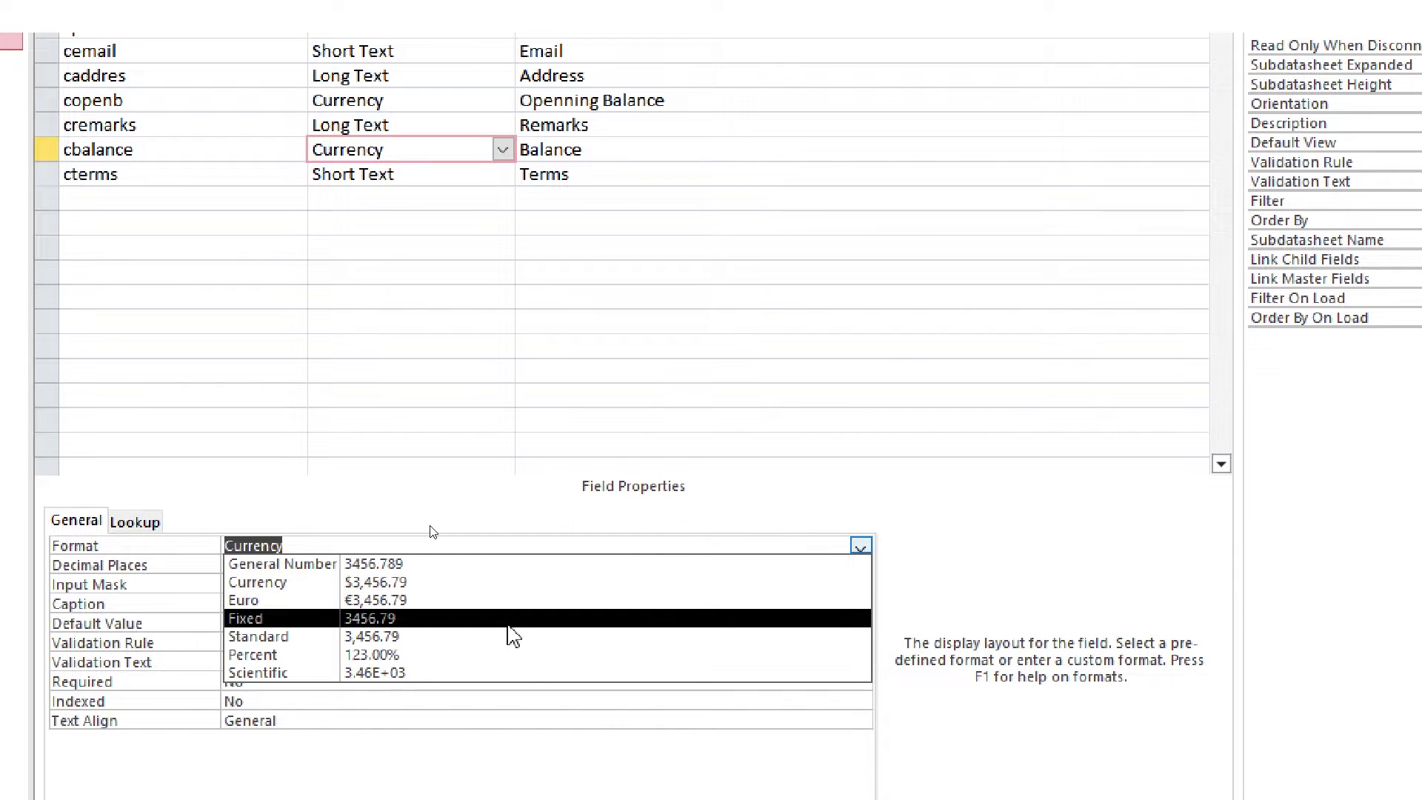
click(508, 637)
click(359, 570)
click(861, 565)
click(518, 643)
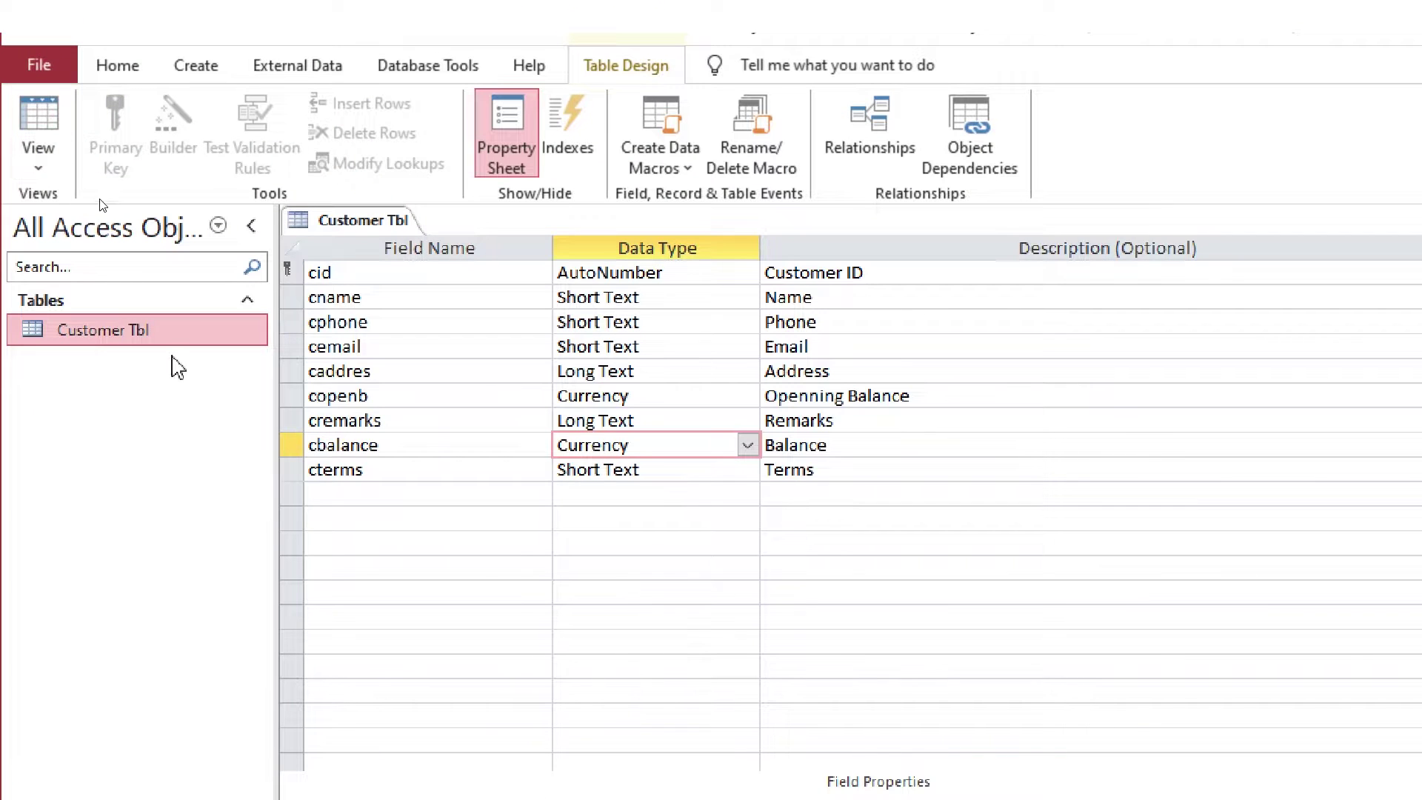
Open Customer Tbl and start a new record with the customer's name and phone number
double_click(88, 189)
click(295, 159)
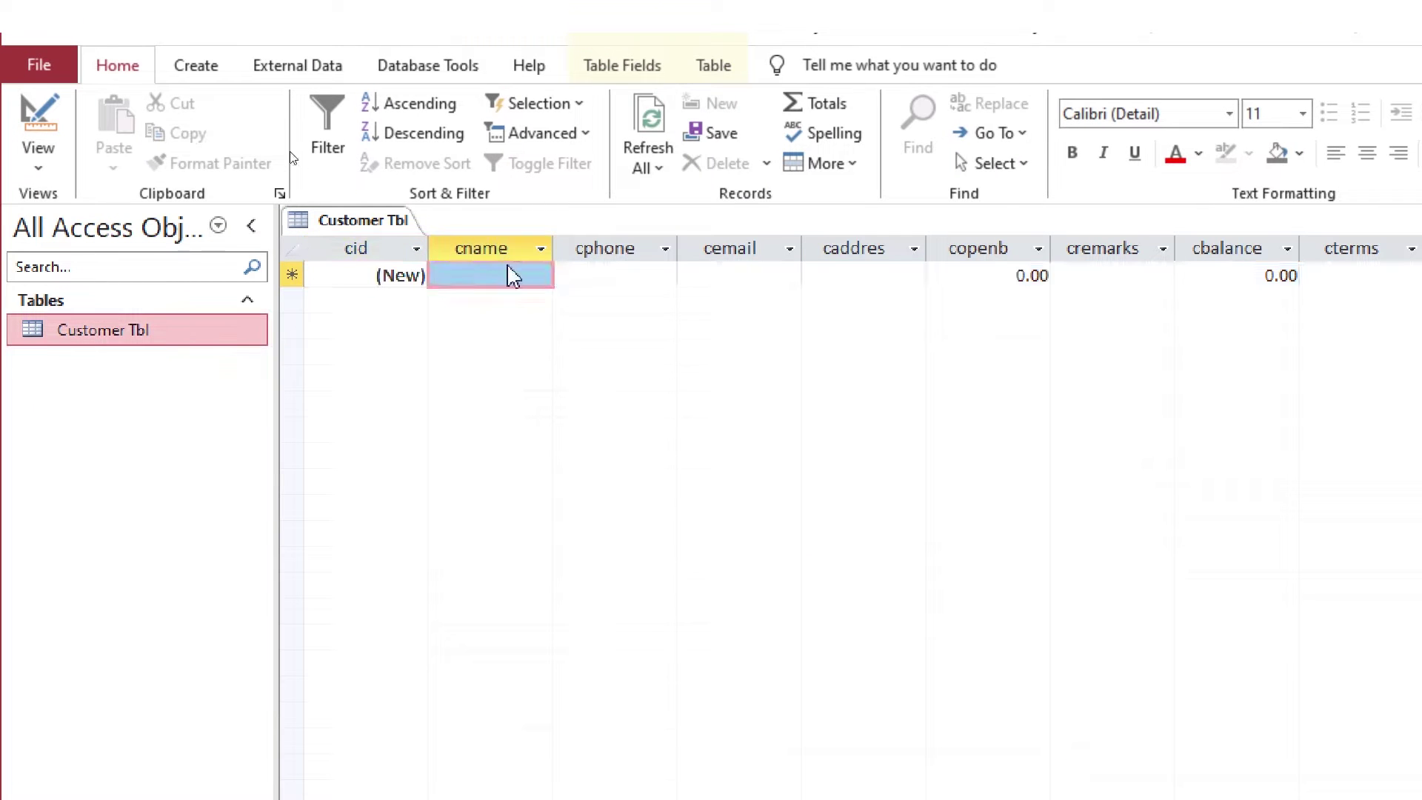
click(511, 274)
text(Name1)
key(Tab)
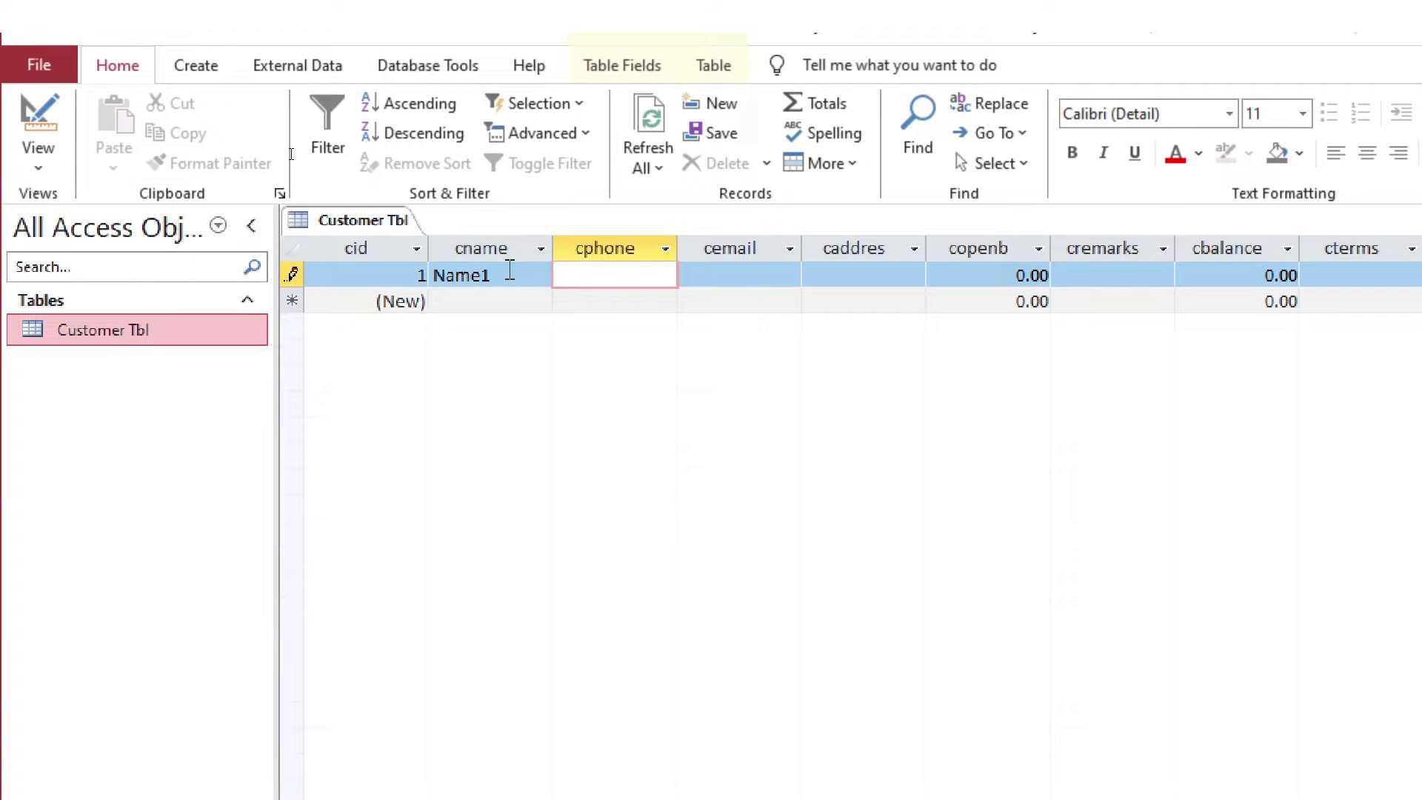
text(908888898)
key(Tab)
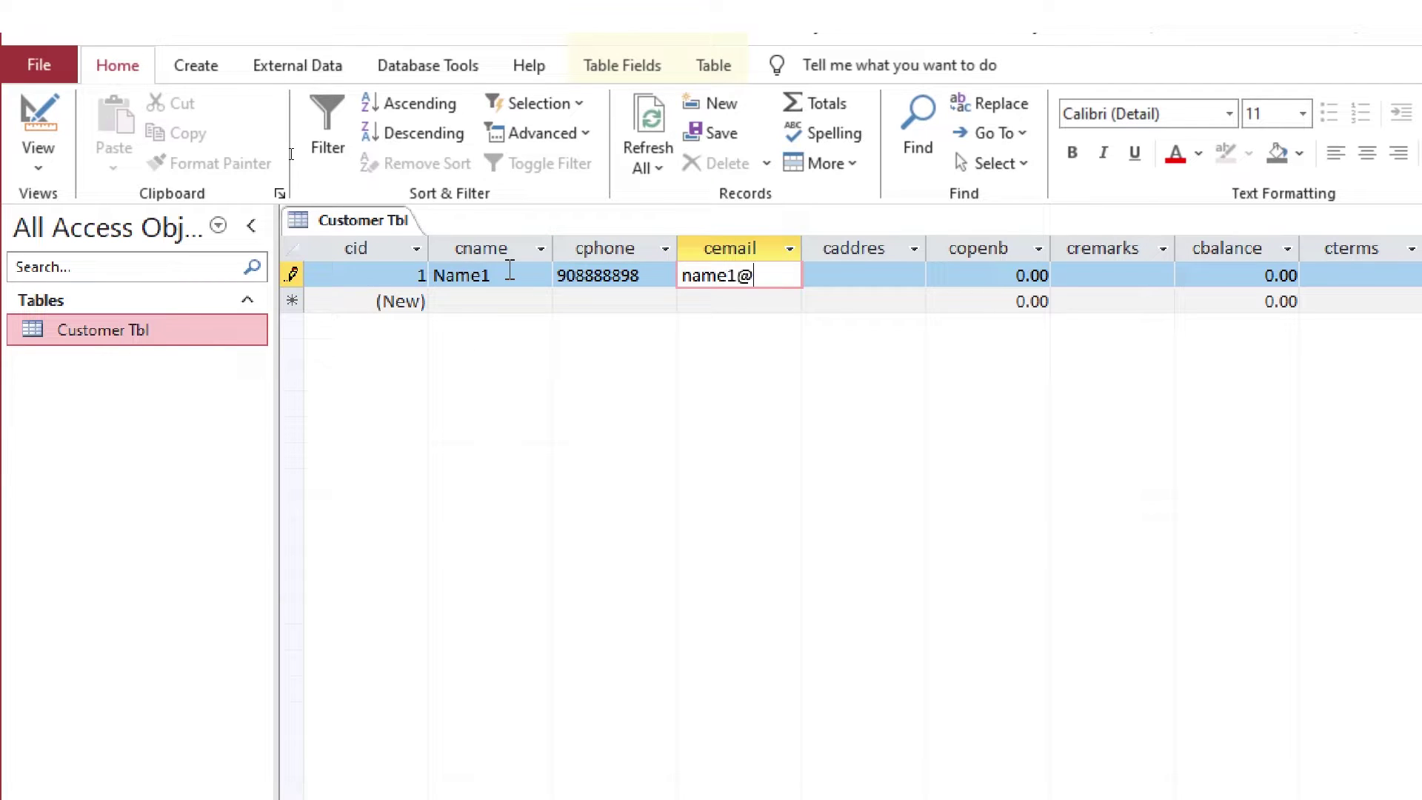
Fill in the customer's e-mail, address 'any address', opening balance 12,300 and remarks 'no remarks'
key(Tab)
text(any address)
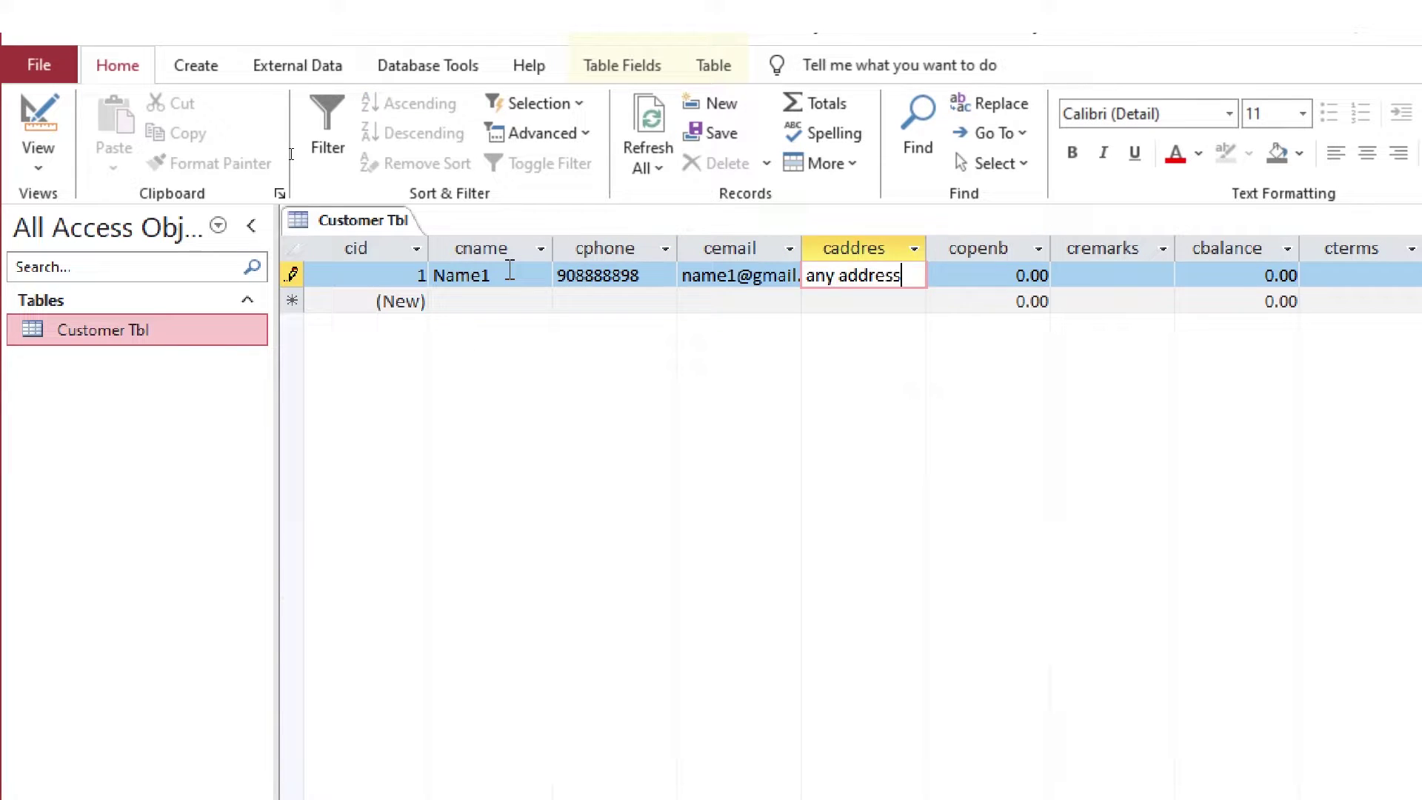
key(Tab)
text(12,300)
key(Tab)
text(no rema)
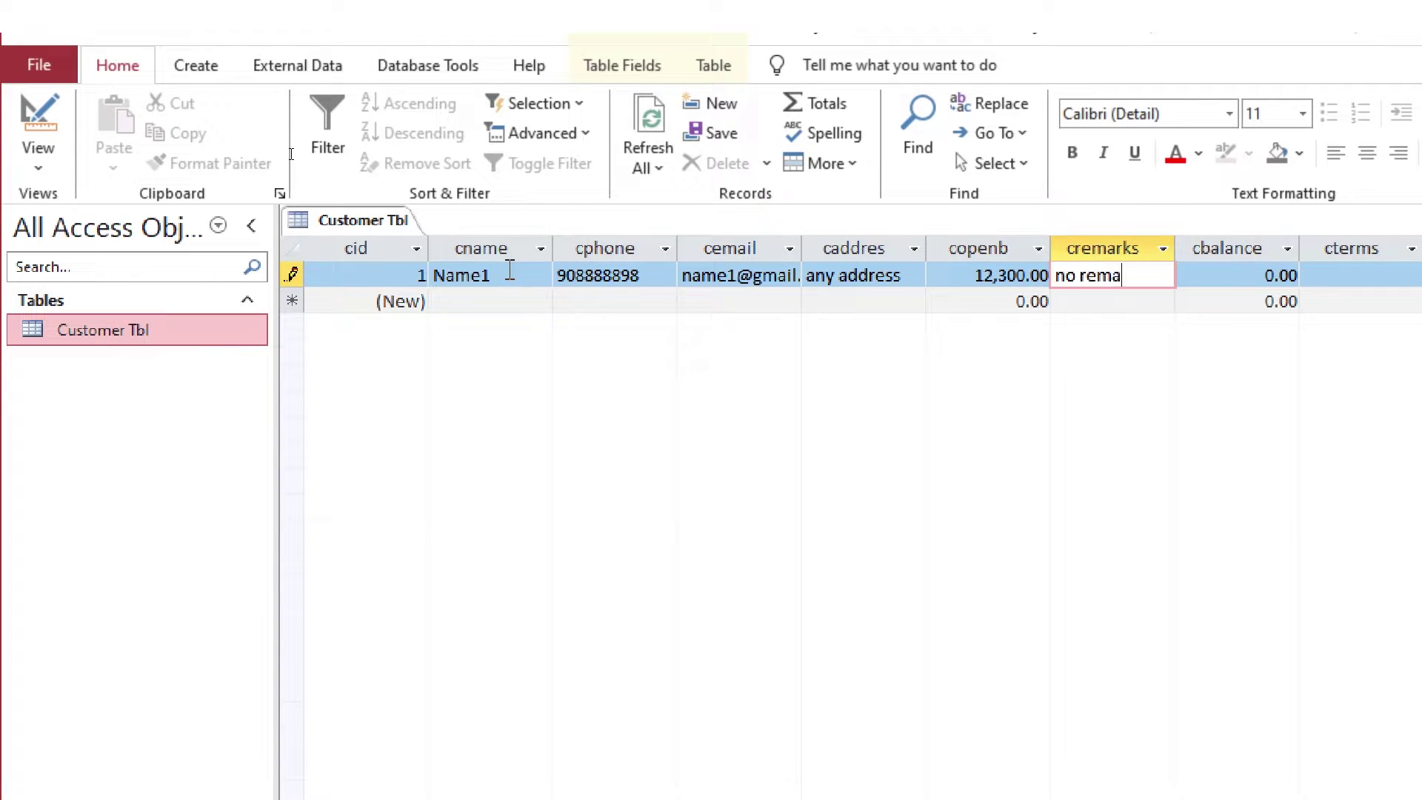
text(rks)
key(Tab)
key(Tab)
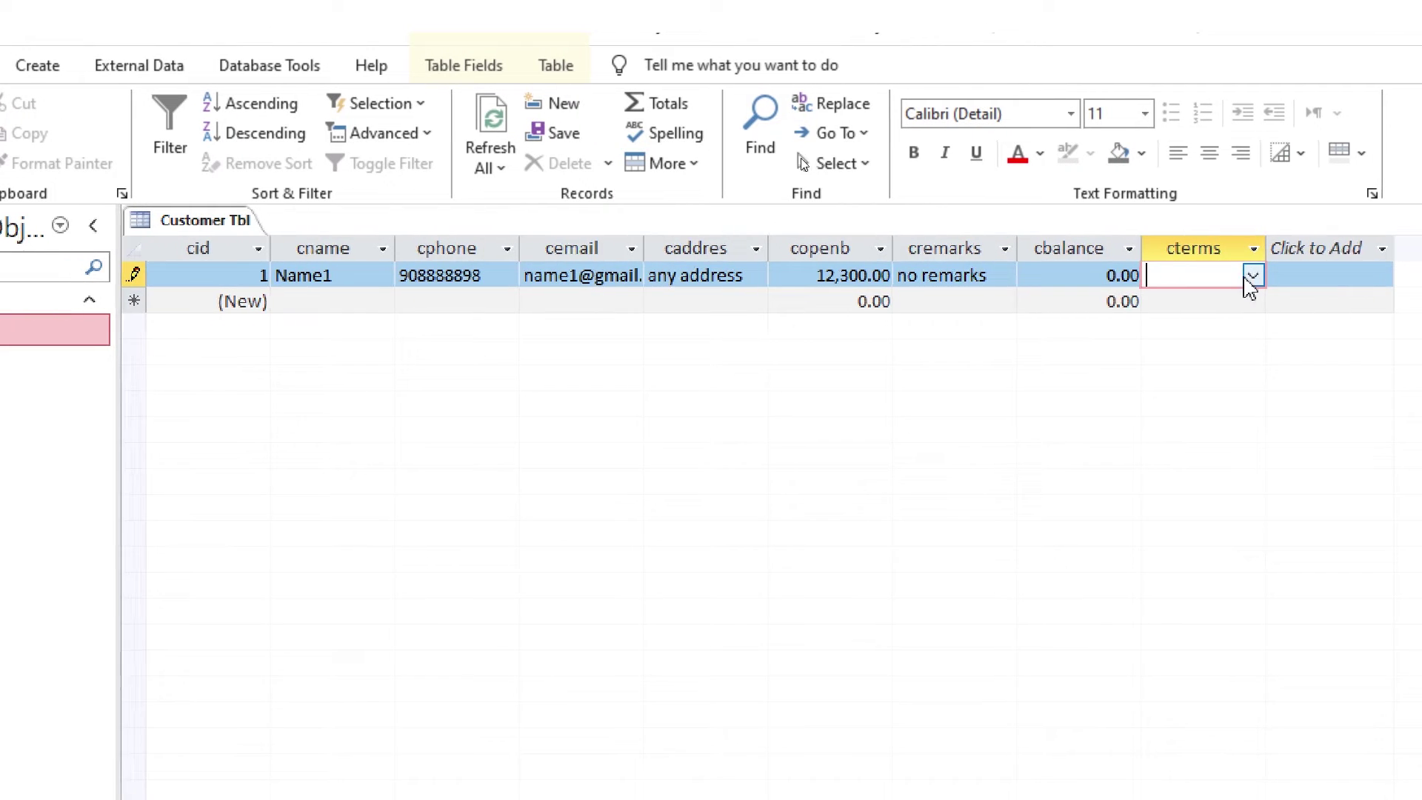
Set the record's terms to Cash and make Cash the default in the cterms list items
click(1252, 275)
click(1174, 301)
click(1250, 277)
click(1168, 388)
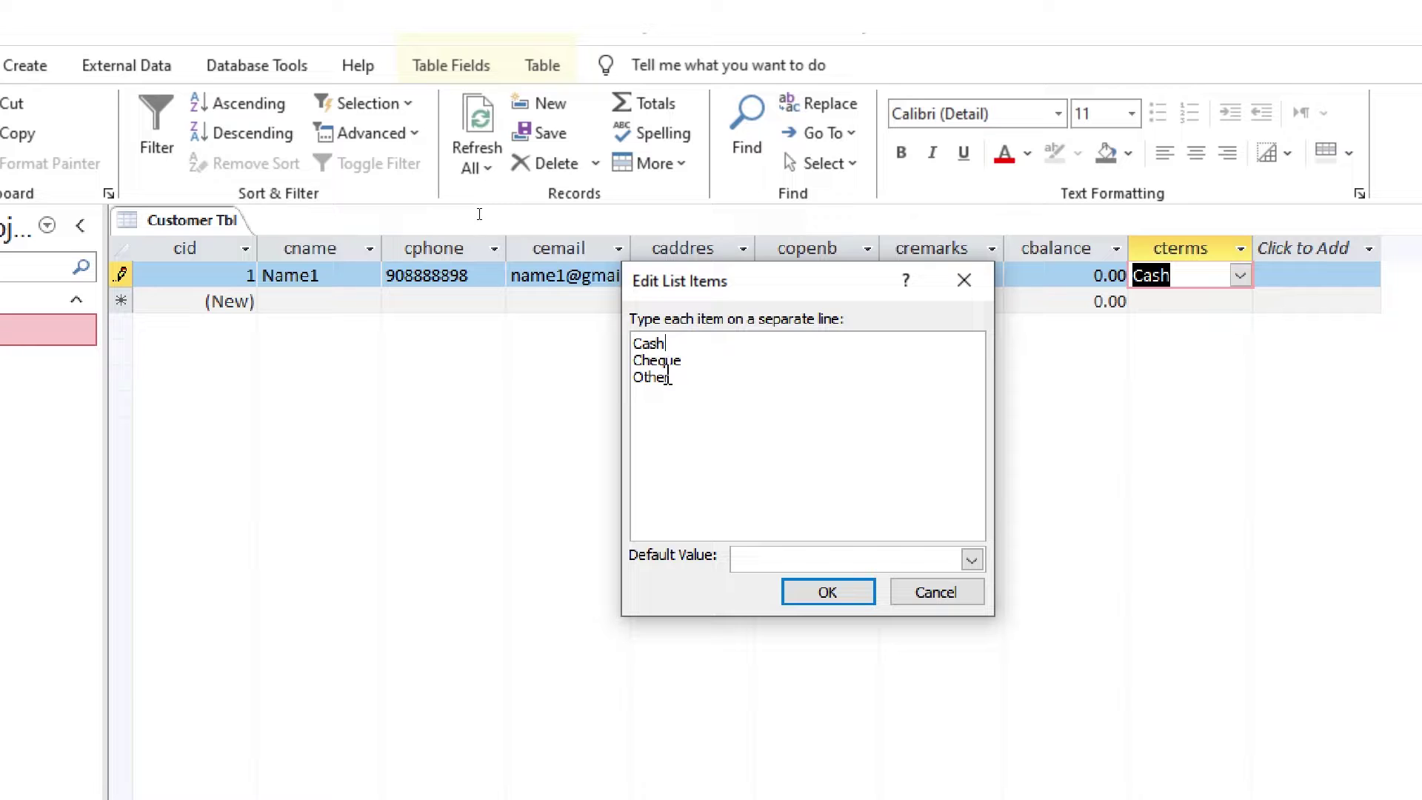
click(971, 559)
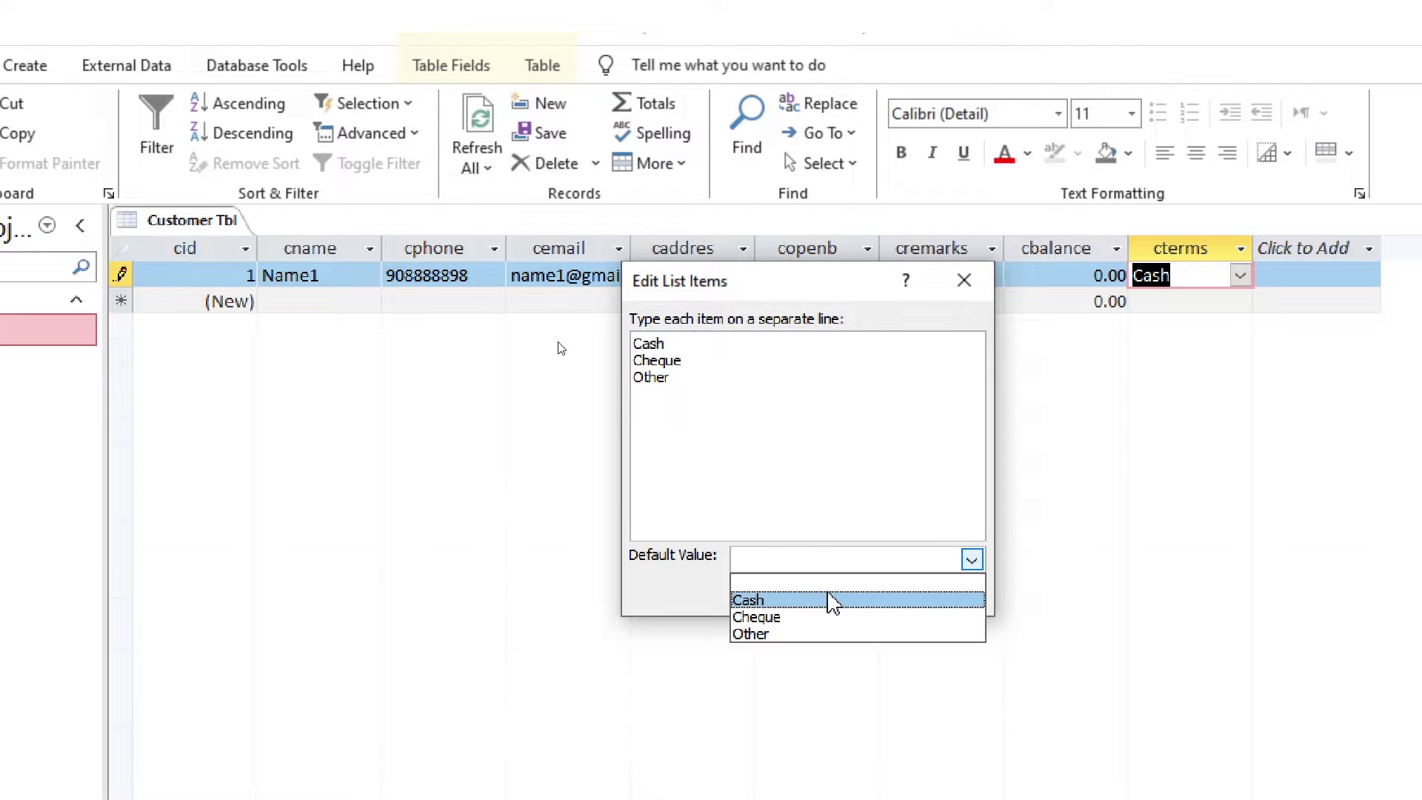
click(785, 601)
click(820, 590)
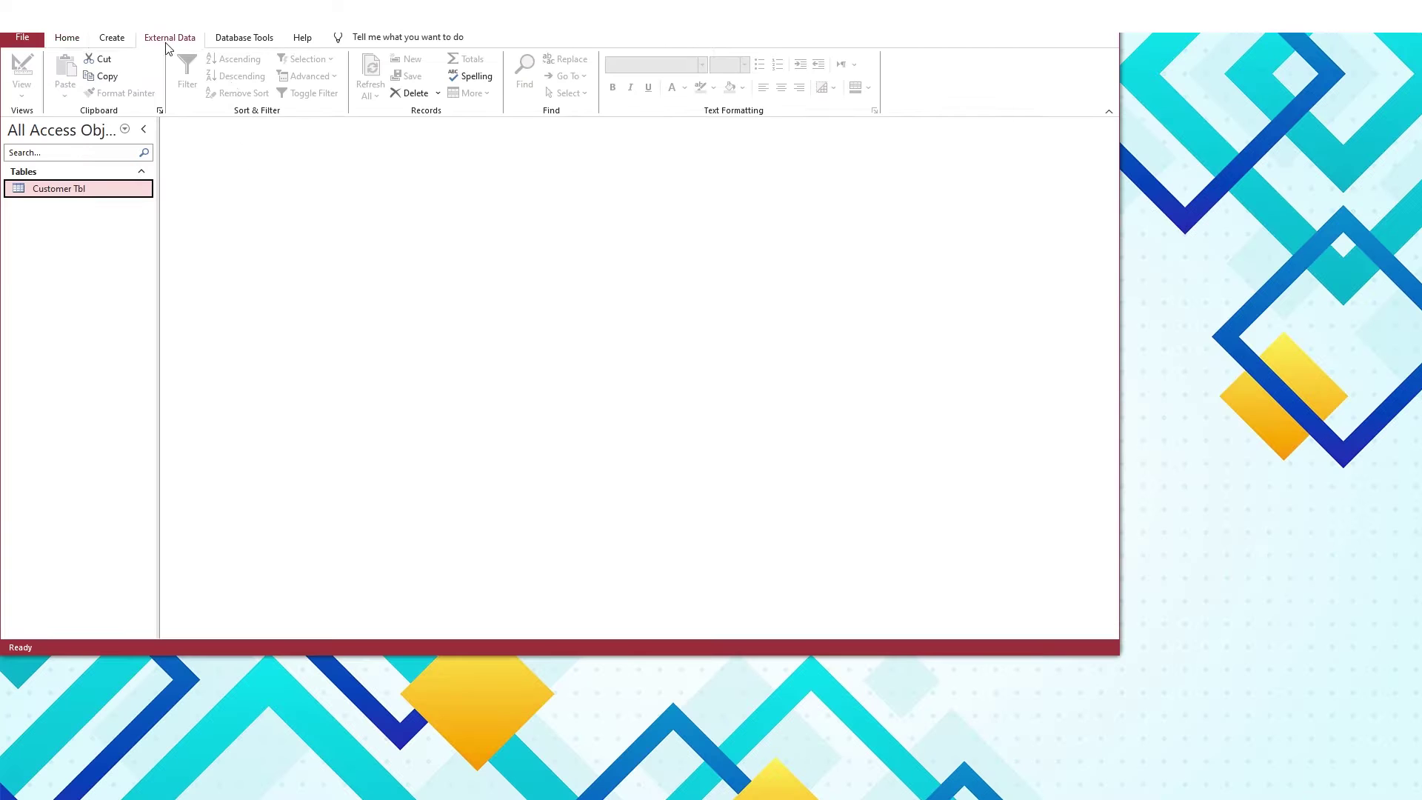
click(111, 35)
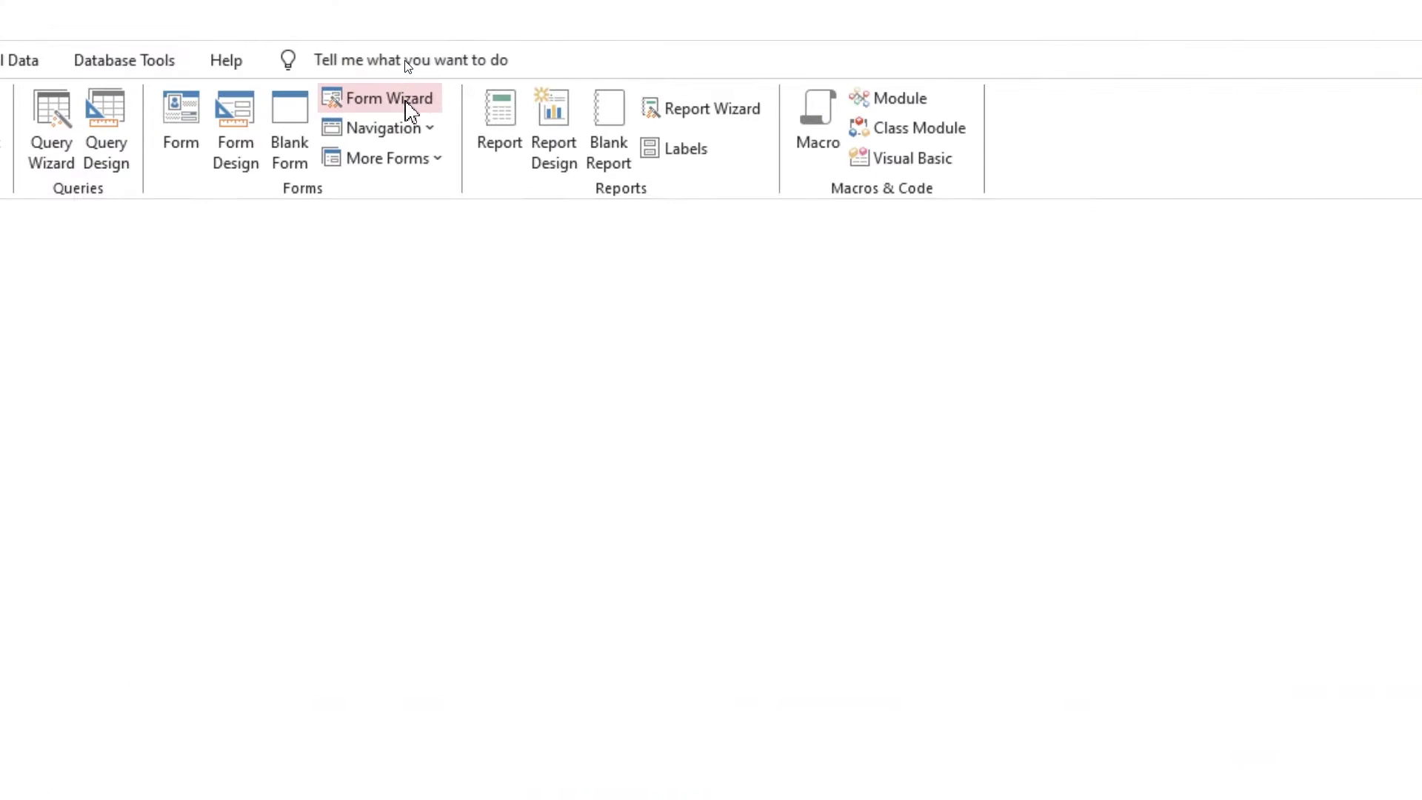
Build a tabular 'Customer form' from all Customer Tbl fields and open it
click(408, 103)
click(630, 515)
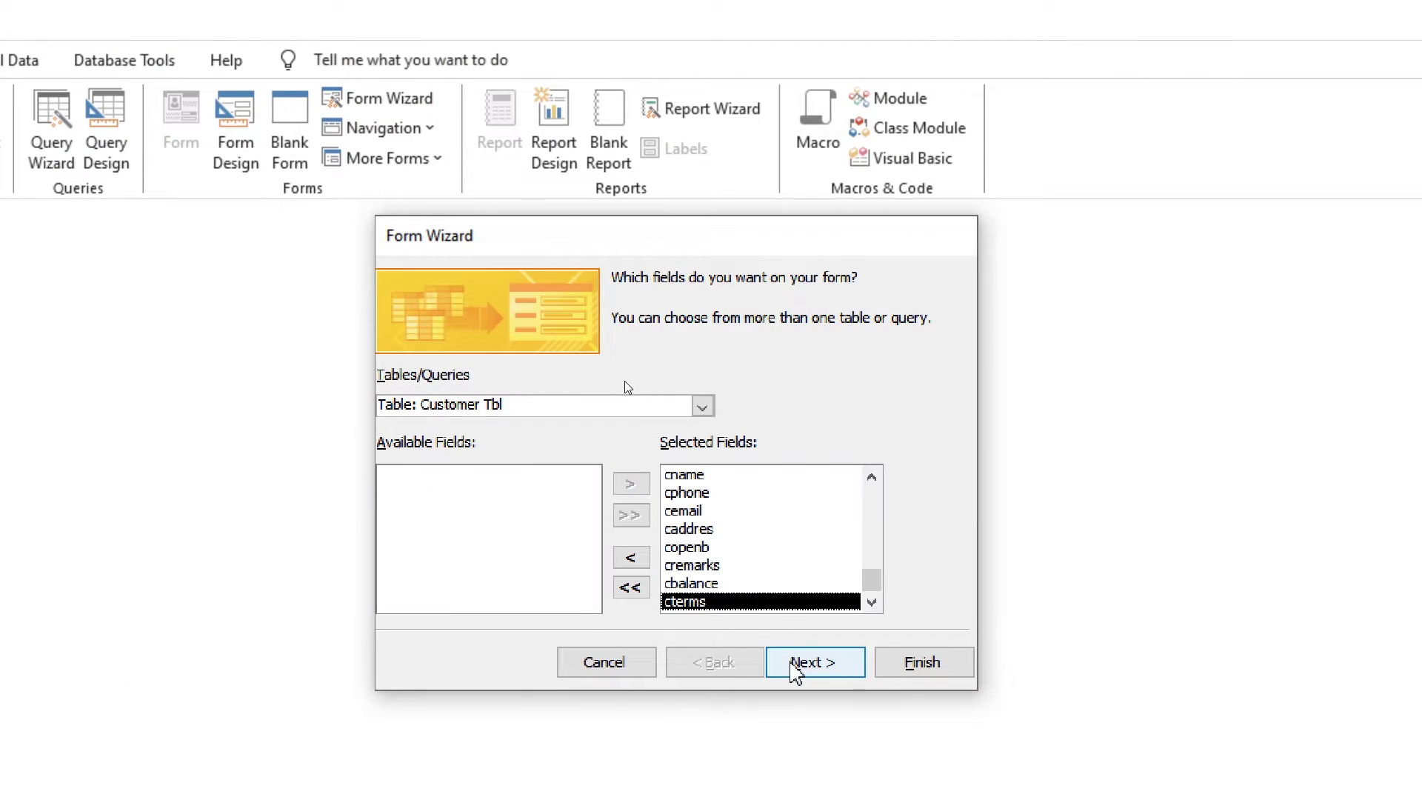
click(796, 665)
click(646, 381)
click(590, 382)
click(622, 223)
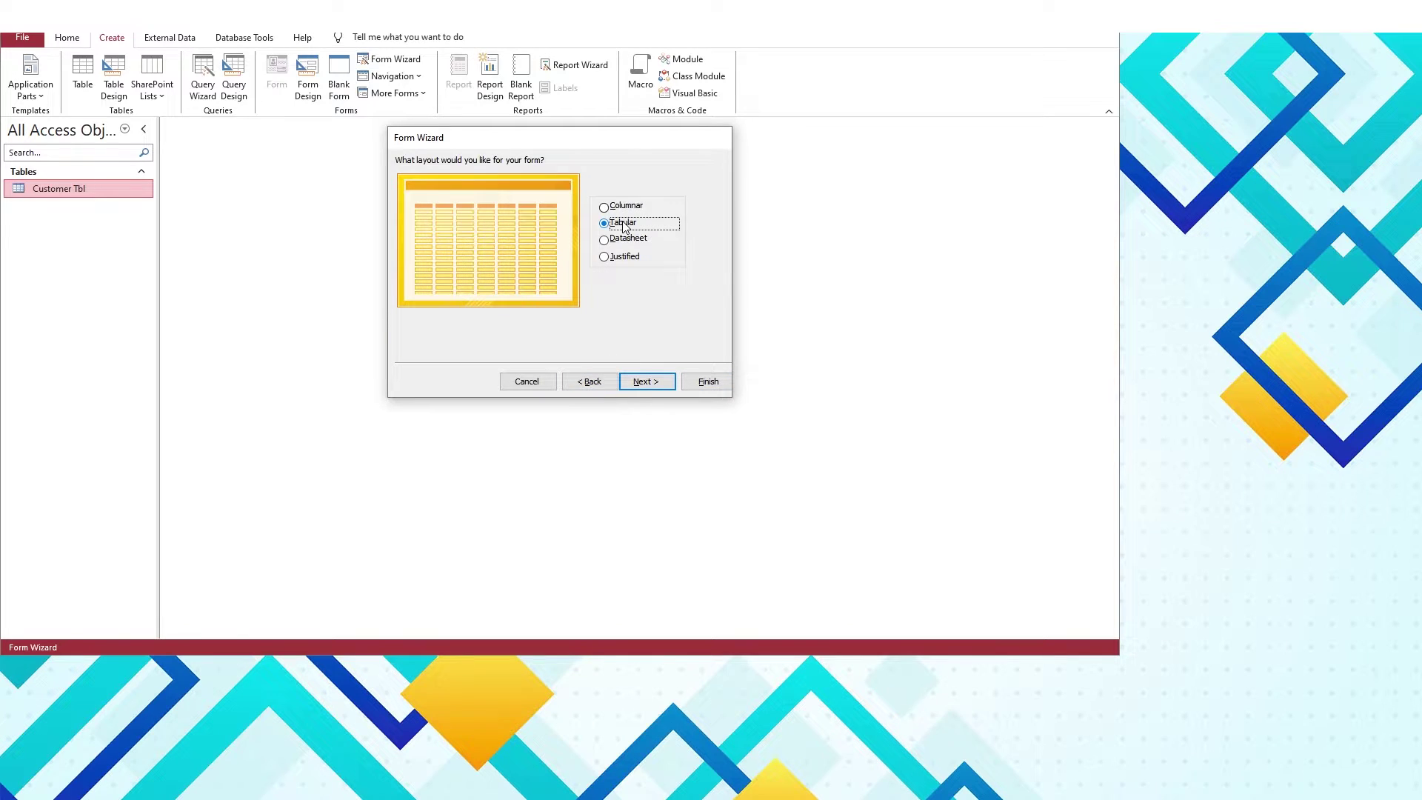
click(637, 384)
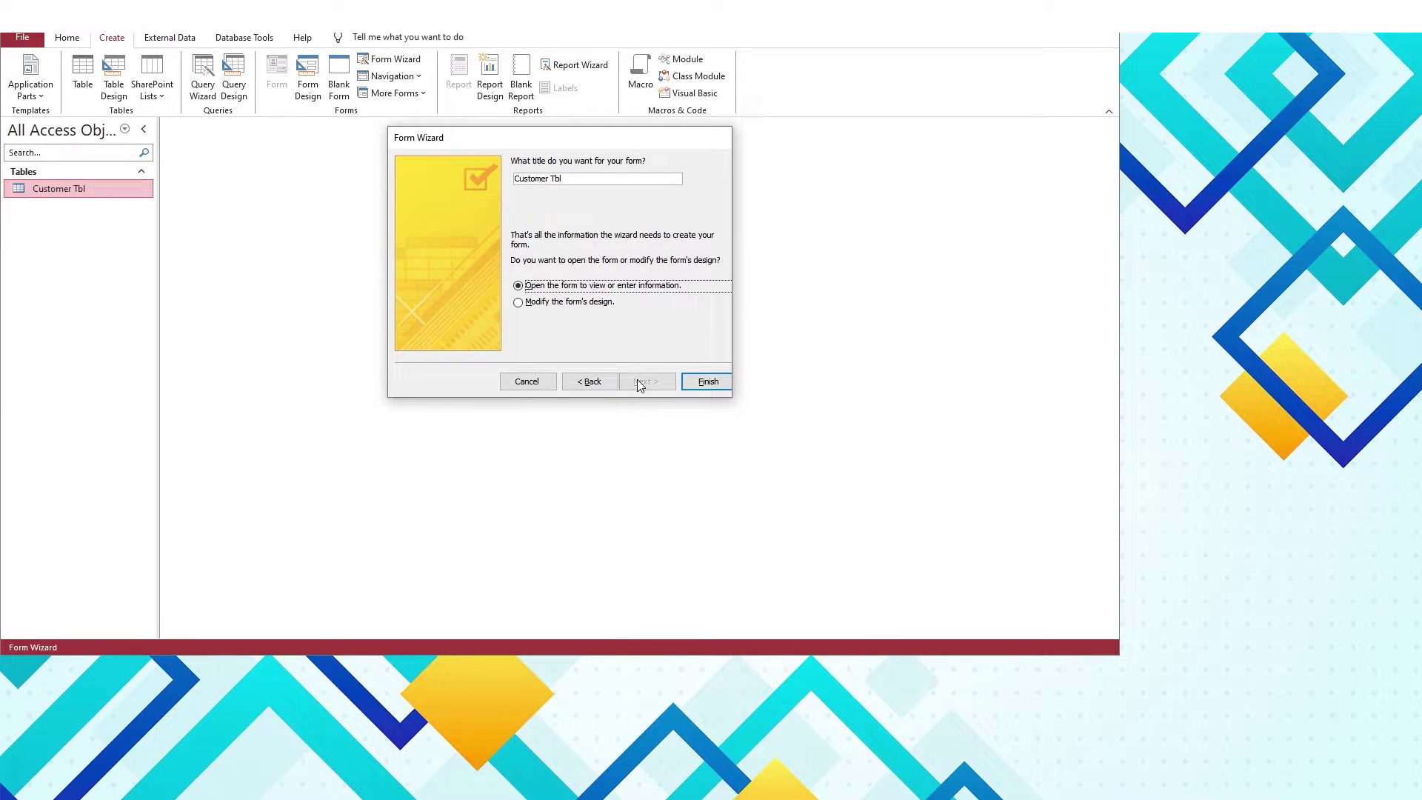
click(706, 383)
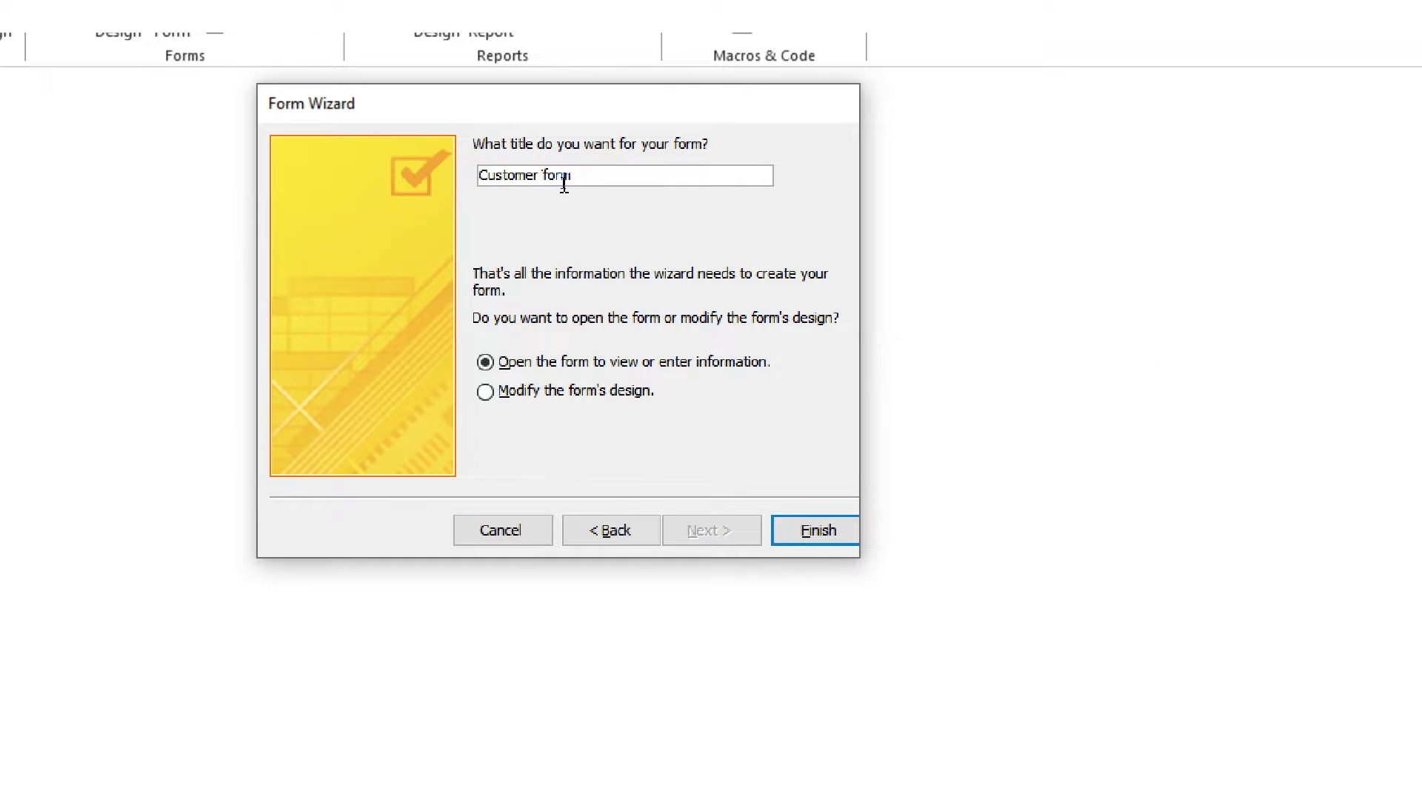
click(813, 531)
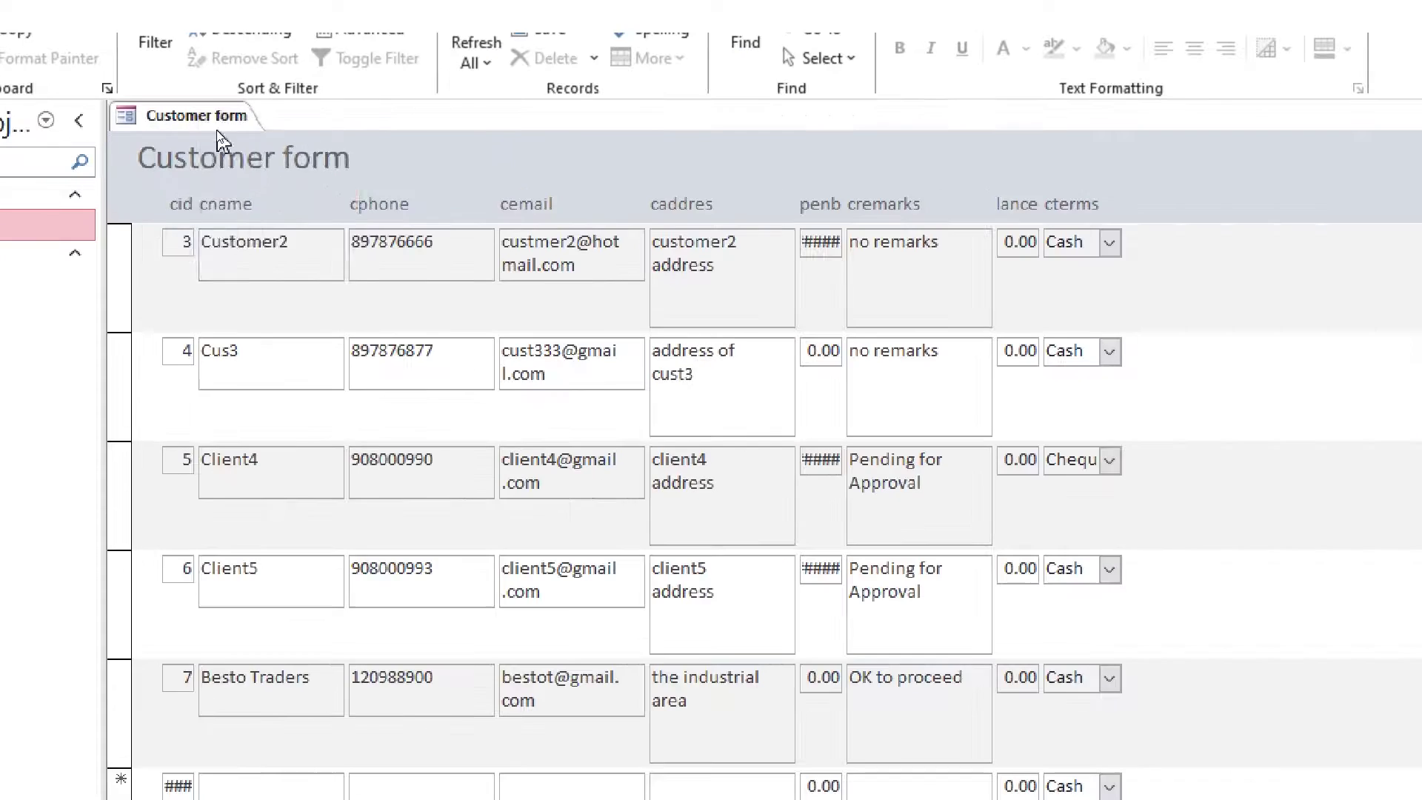
Switch the Customer form to Design View, heighten the header and delete the cid controls
right_click(210, 124)
click(243, 227)
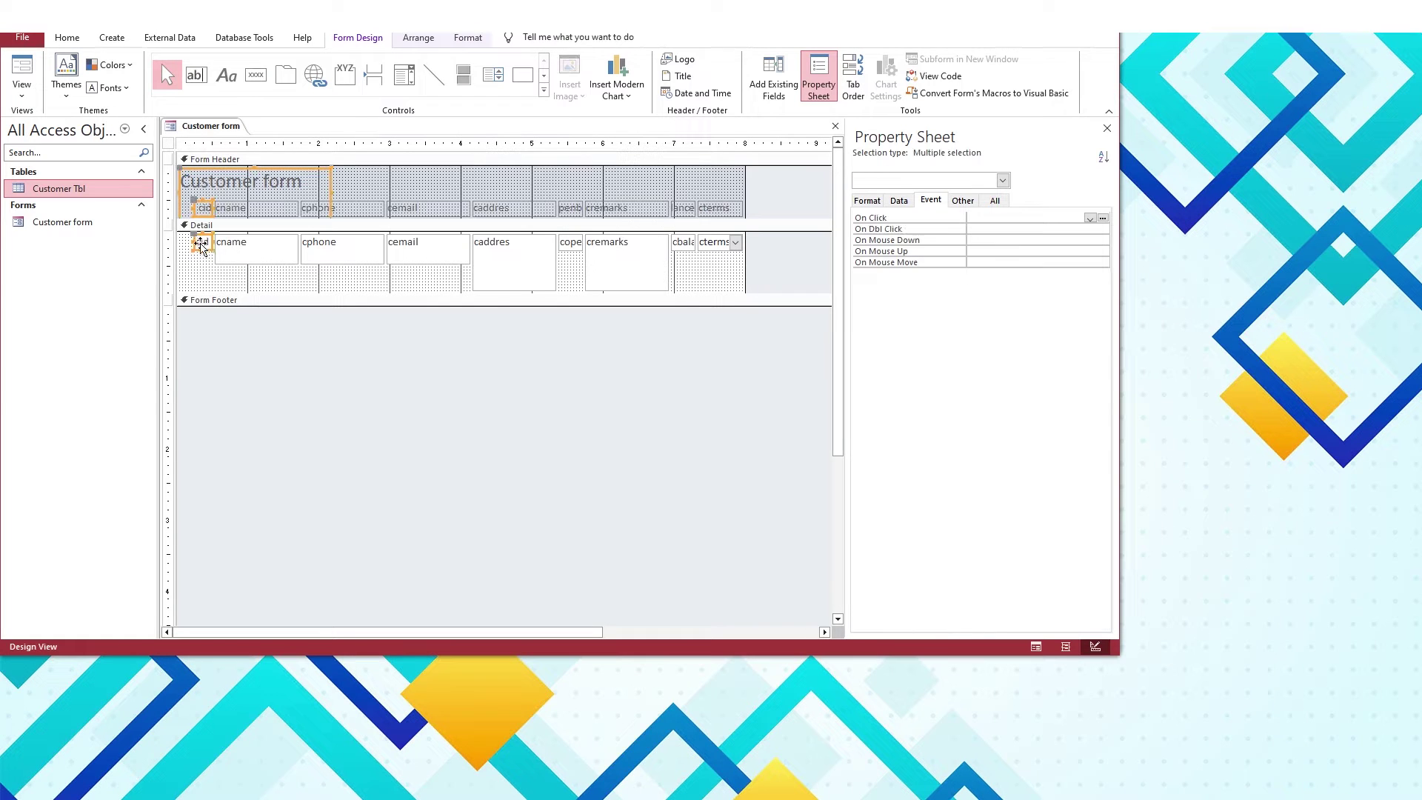
drag(201, 226, 203, 249)
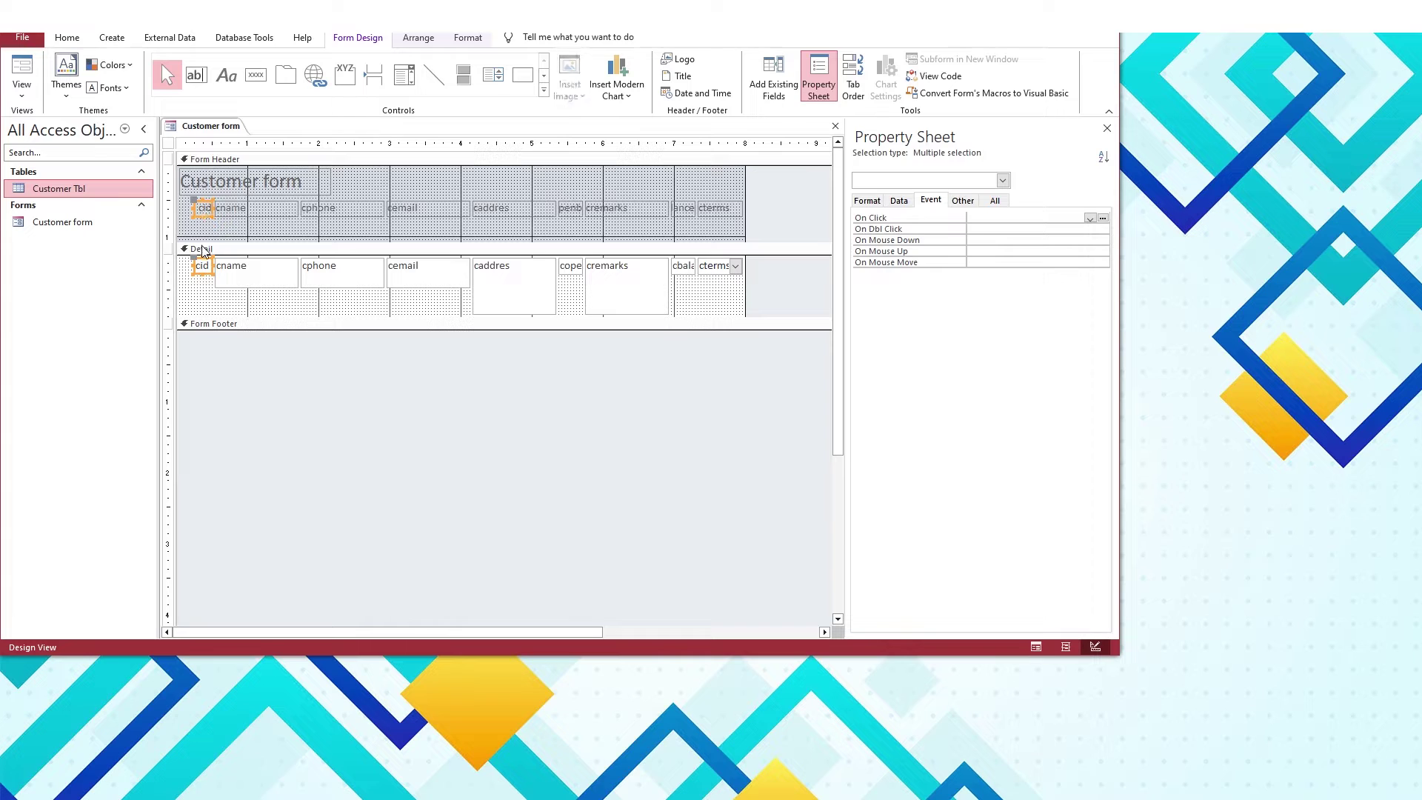
key(Delete)
Select all controls and spread the columns across the form width
click(418, 37)
click(741, 84)
click(735, 110)
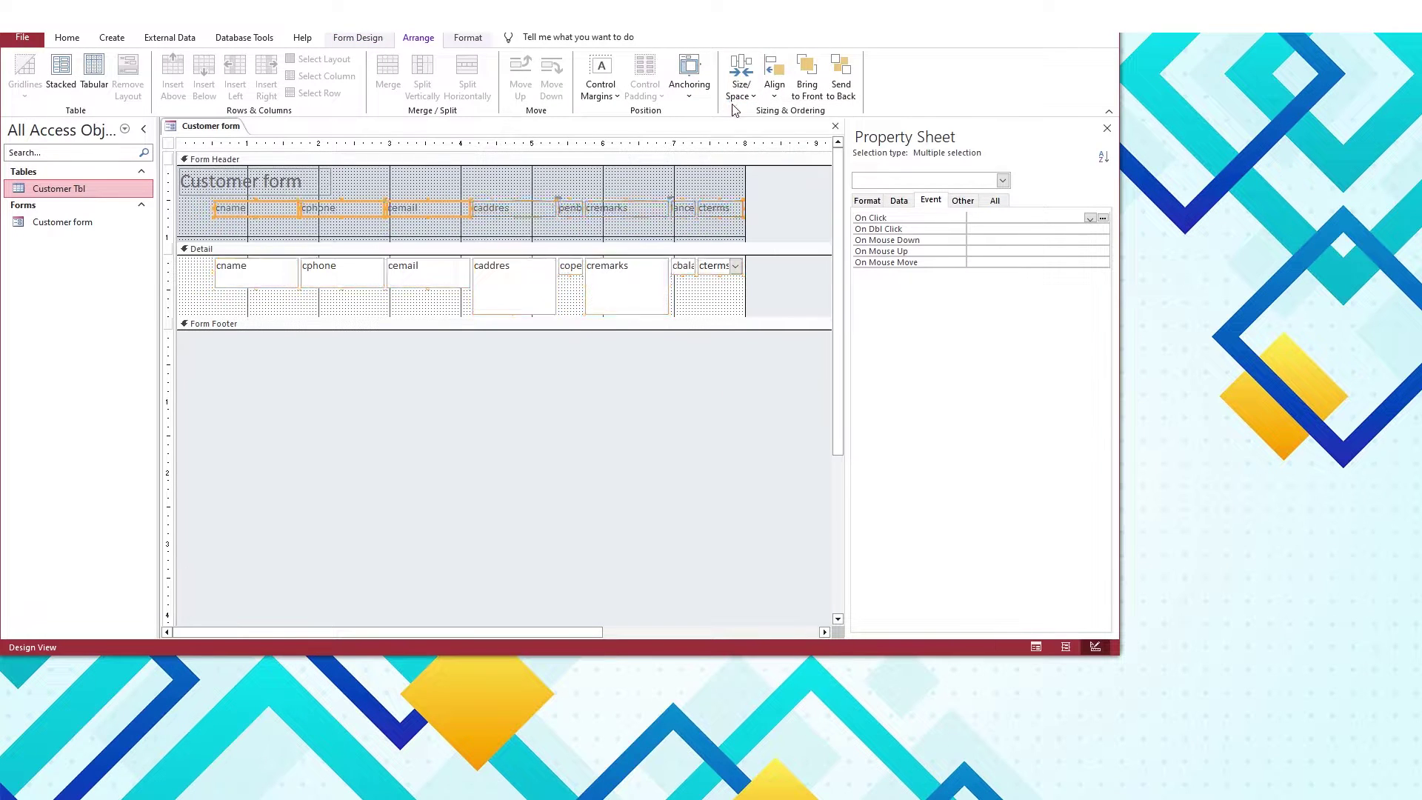
click(741, 88)
click(455, 289)
key(ctrl+a)
right_click(254, 265)
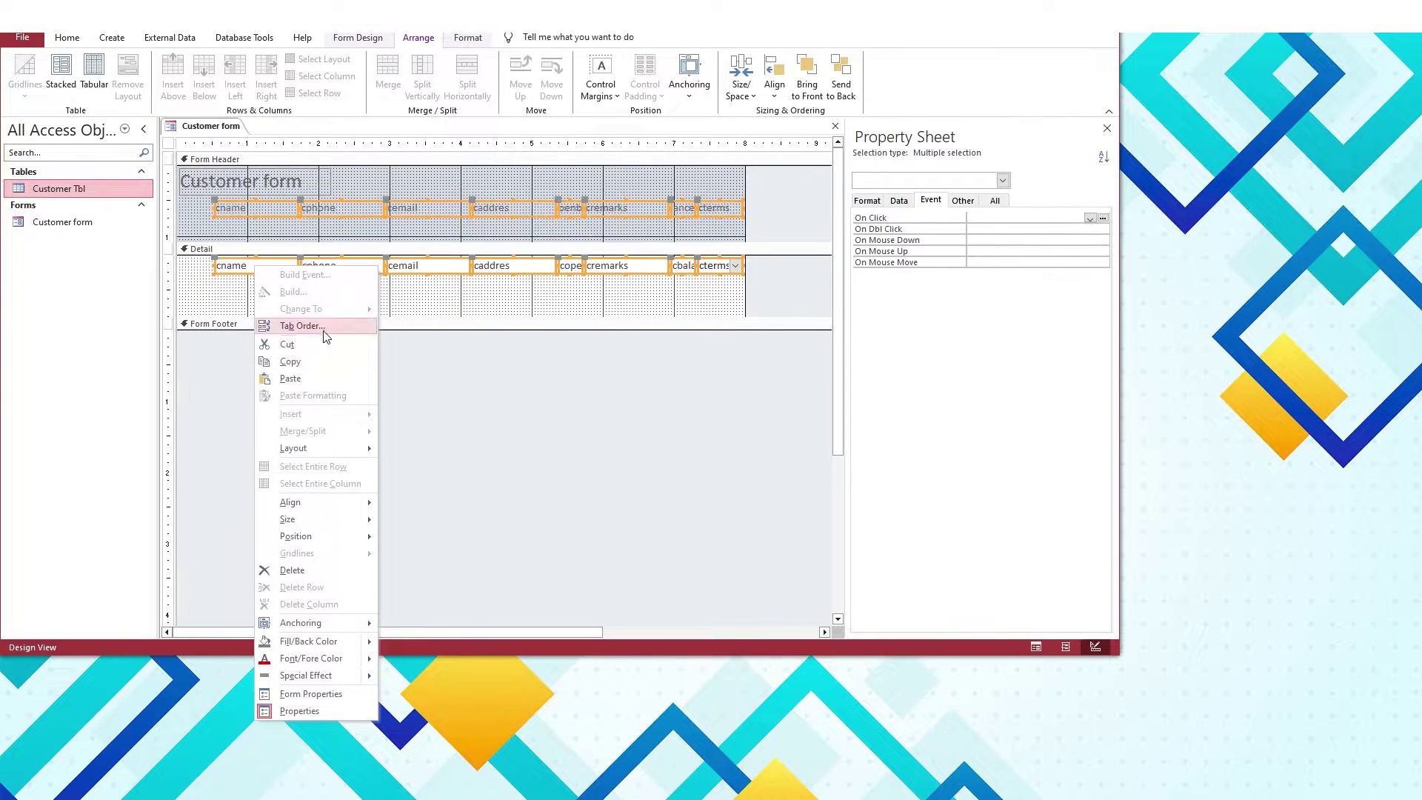
click(447, 457)
key(ctrl+z)
key(ctrl+z)
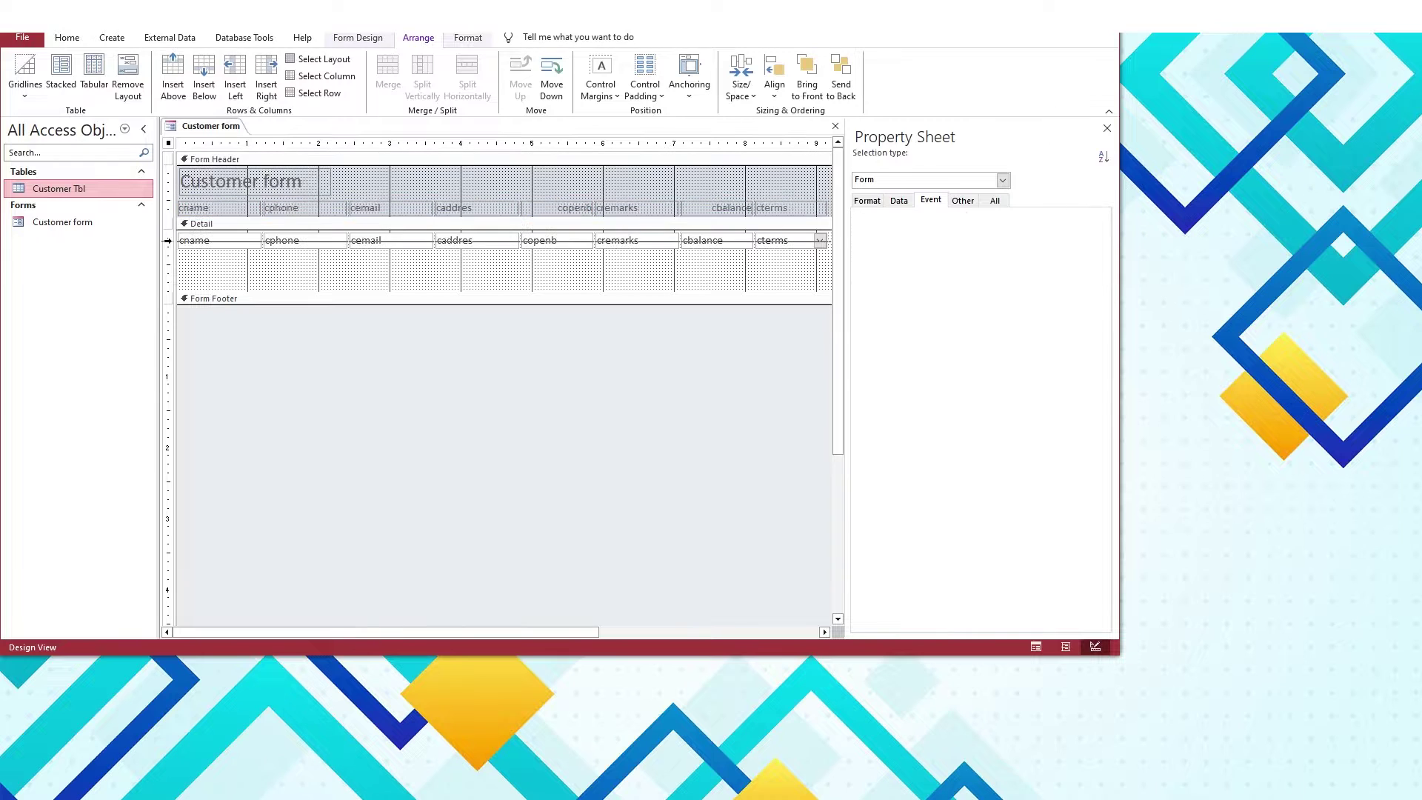
Apply control padding to the detail row and widen the caddres address box
click(168, 240)
click(645, 89)
click(670, 119)
click(334, 273)
click(513, 240)
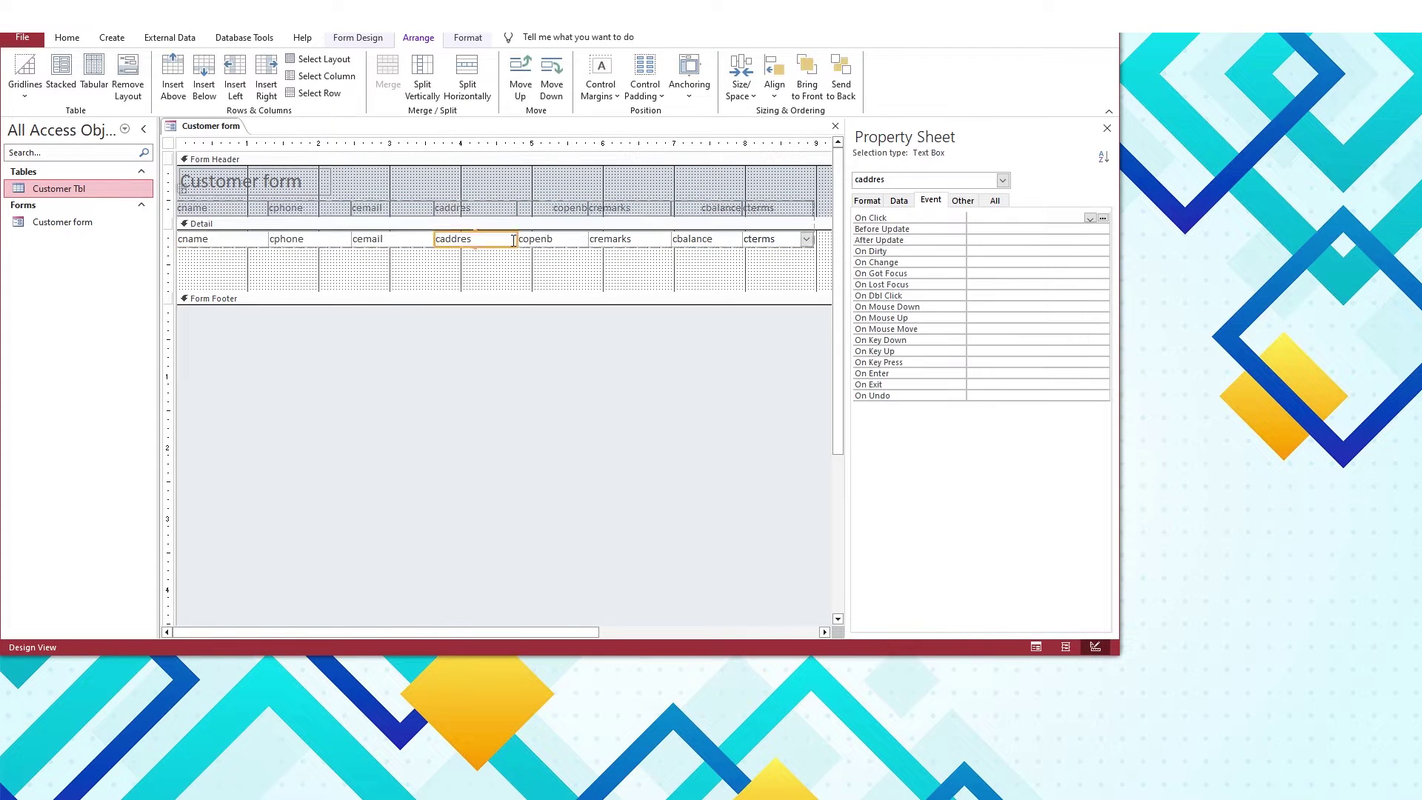
drag(513, 240, 558, 240)
click(446, 200)
Fill the header dark blue-gray and make the title bold Poppins
click(676, 110)
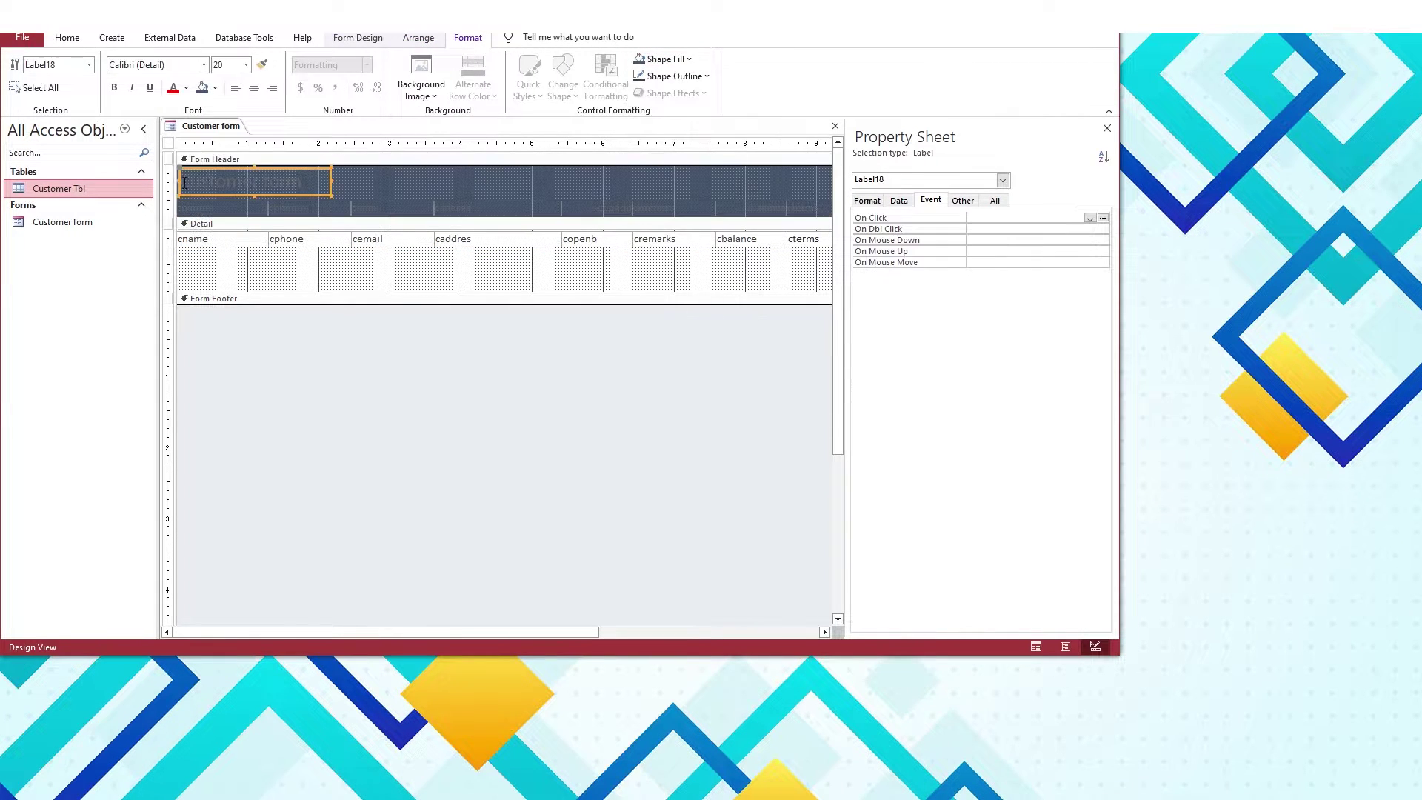
click(241, 180)
key(Return)
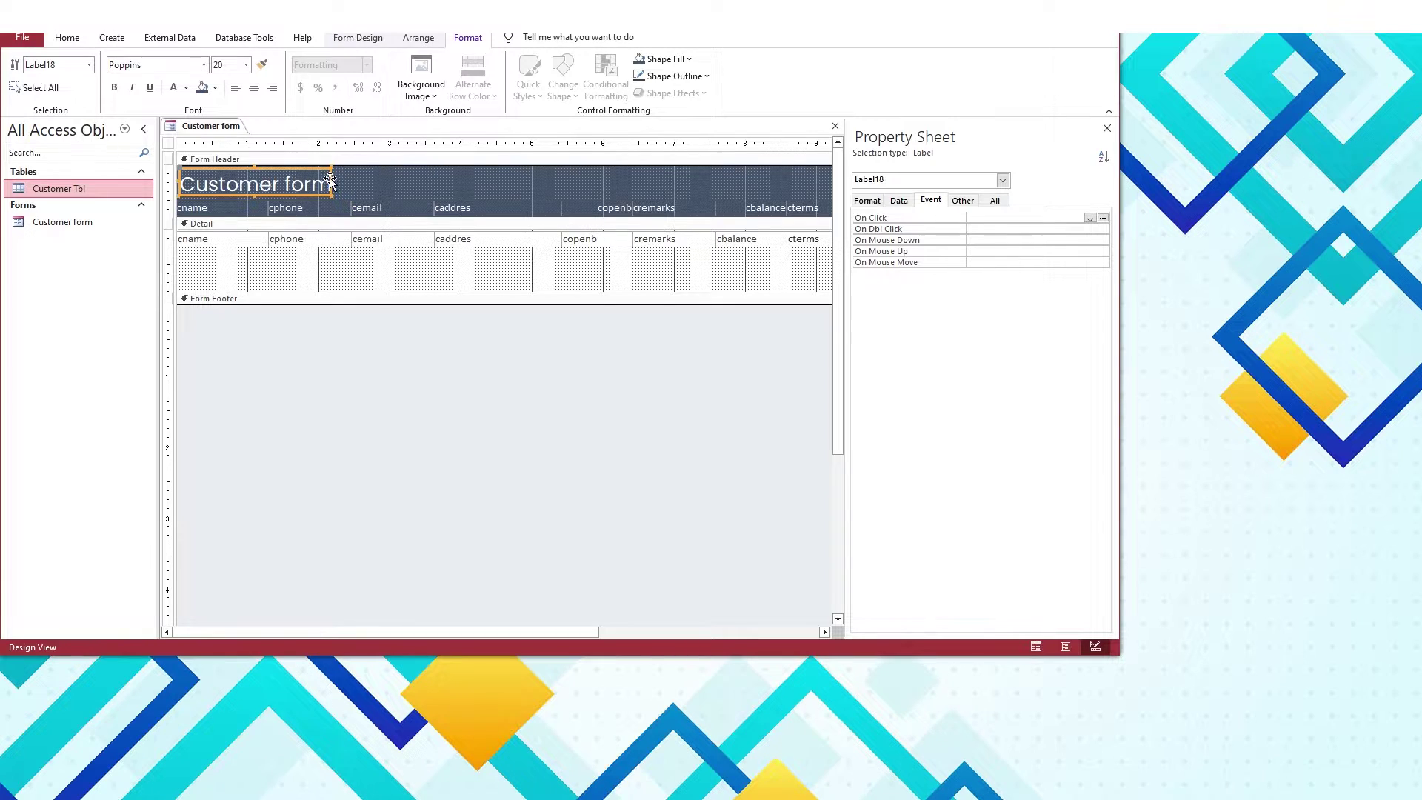
click(114, 88)
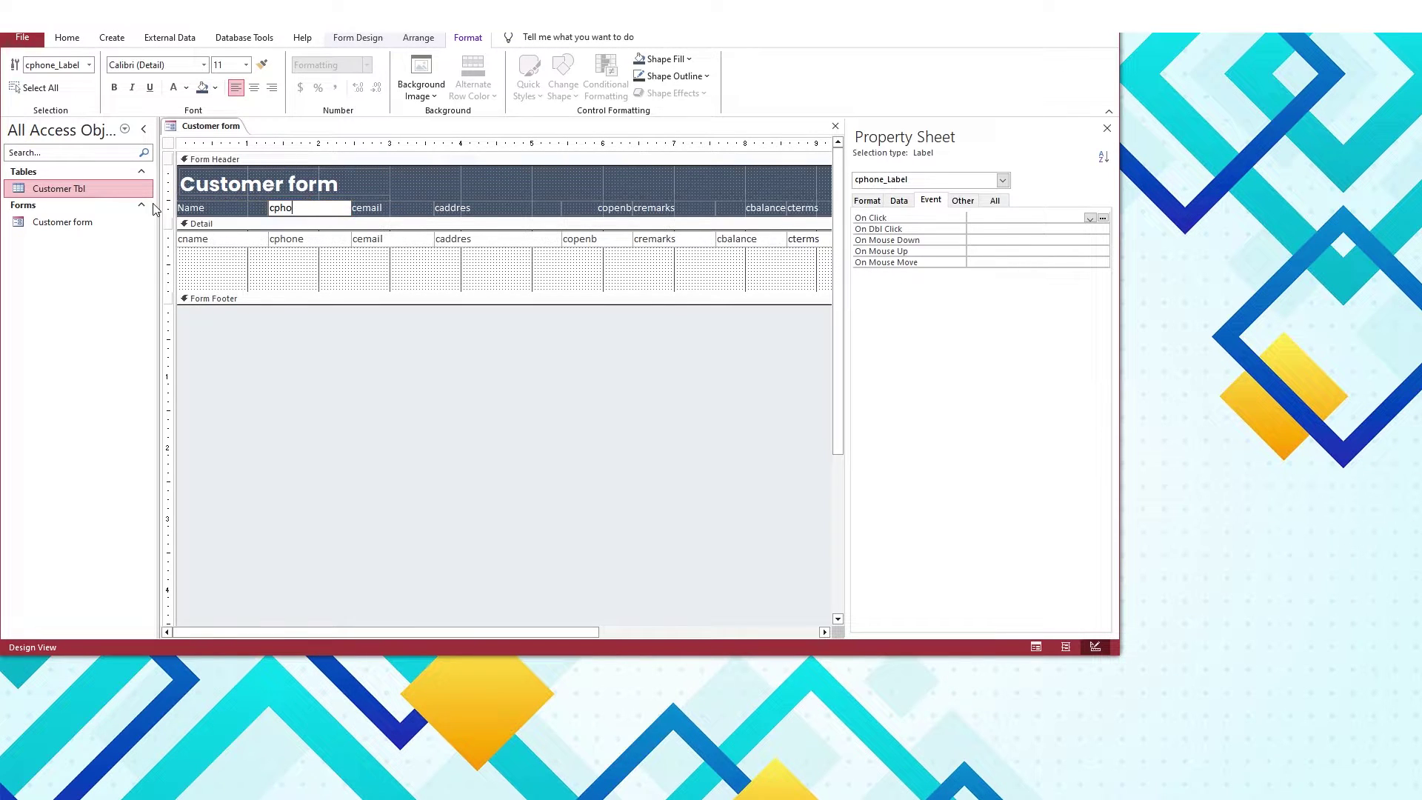
Retype the header labels as Phone, Address, Opning Balance, Remarks, Current Balance and Terms
key(BackSpace)
key(BackSpace)
key(BackSpace)
key(BackSpace)
text(Phone)
key(Tab)
text(Address)
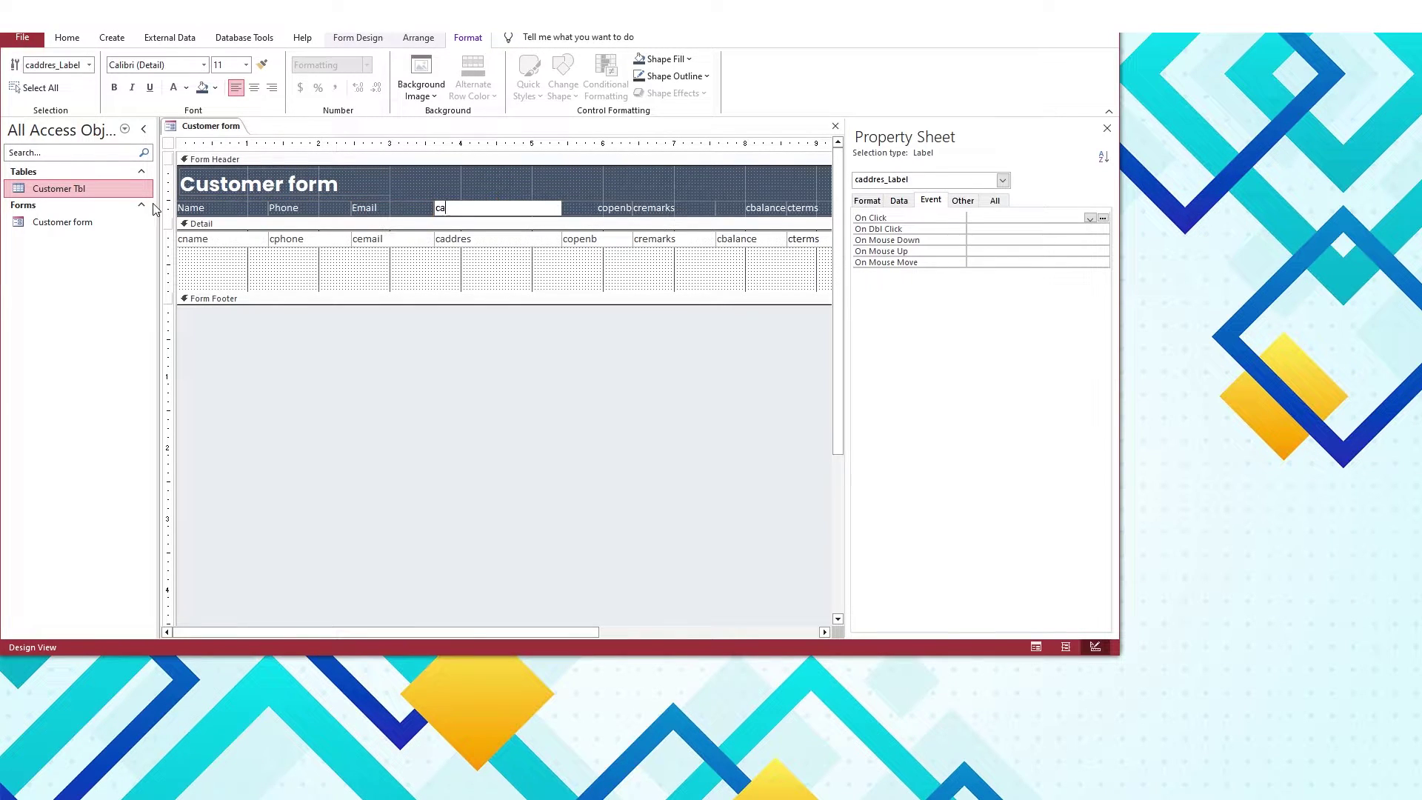
key(Tab)
text(Opning Balance)
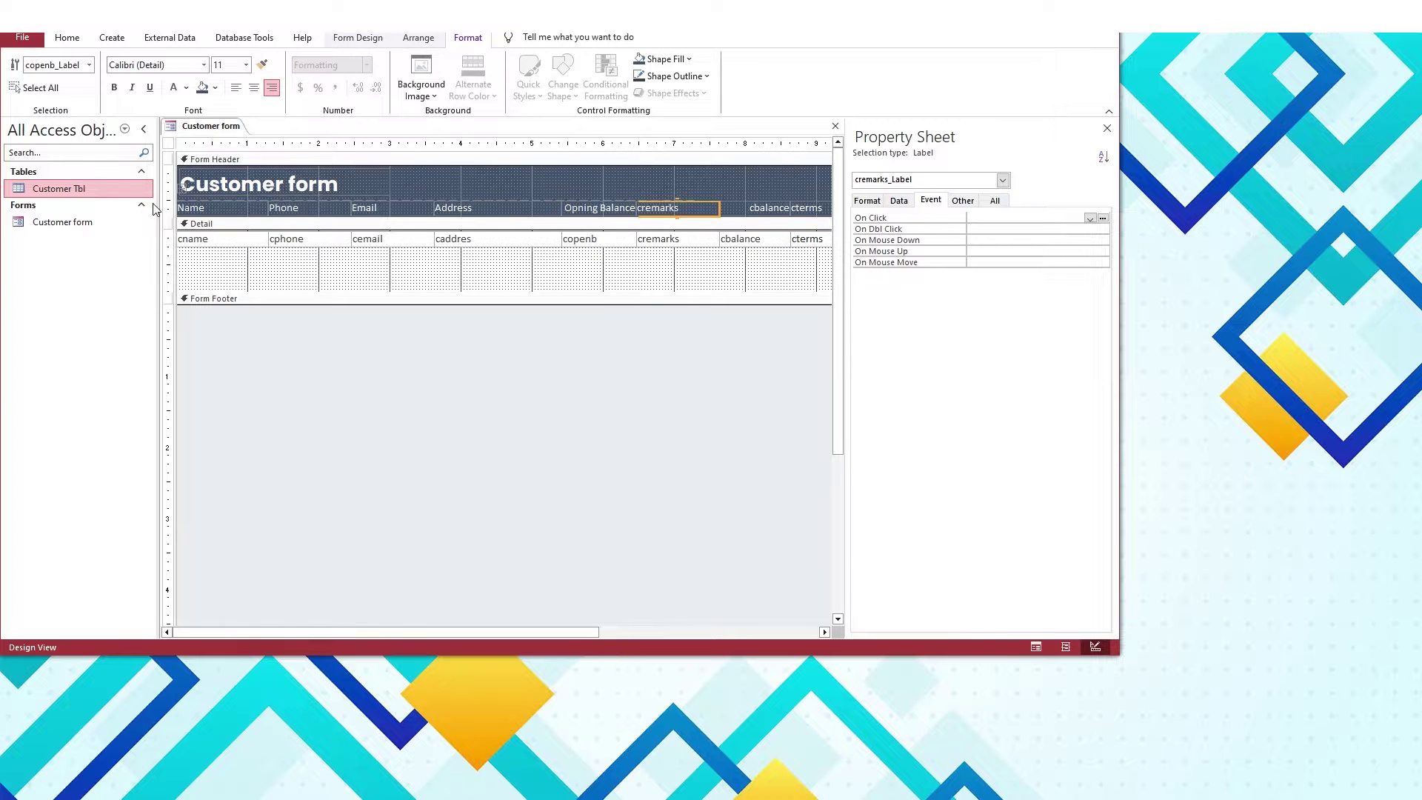
key(Tab)
text(Remarks)
key(Tab)
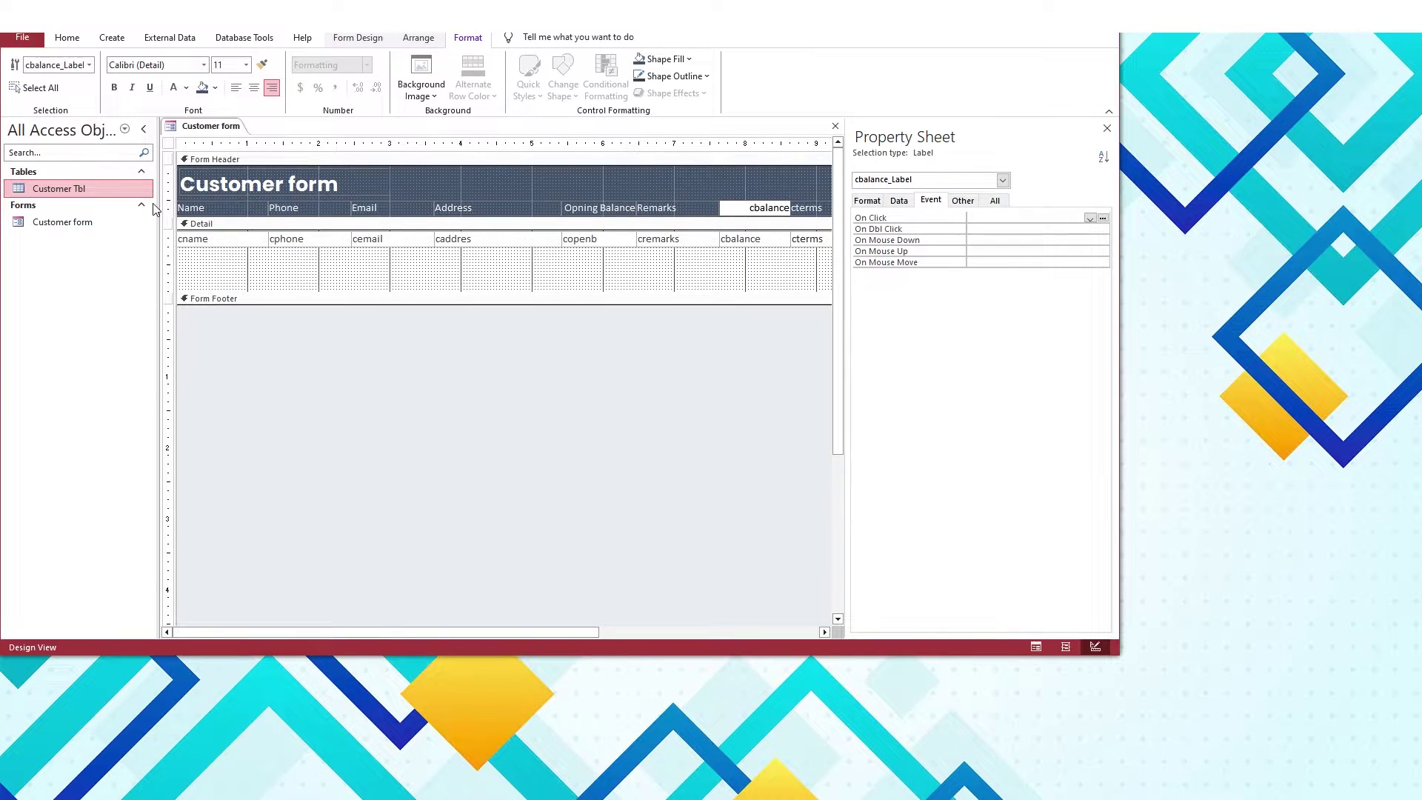
text(Current Balance)
key(Tab)
key(BackSpace)
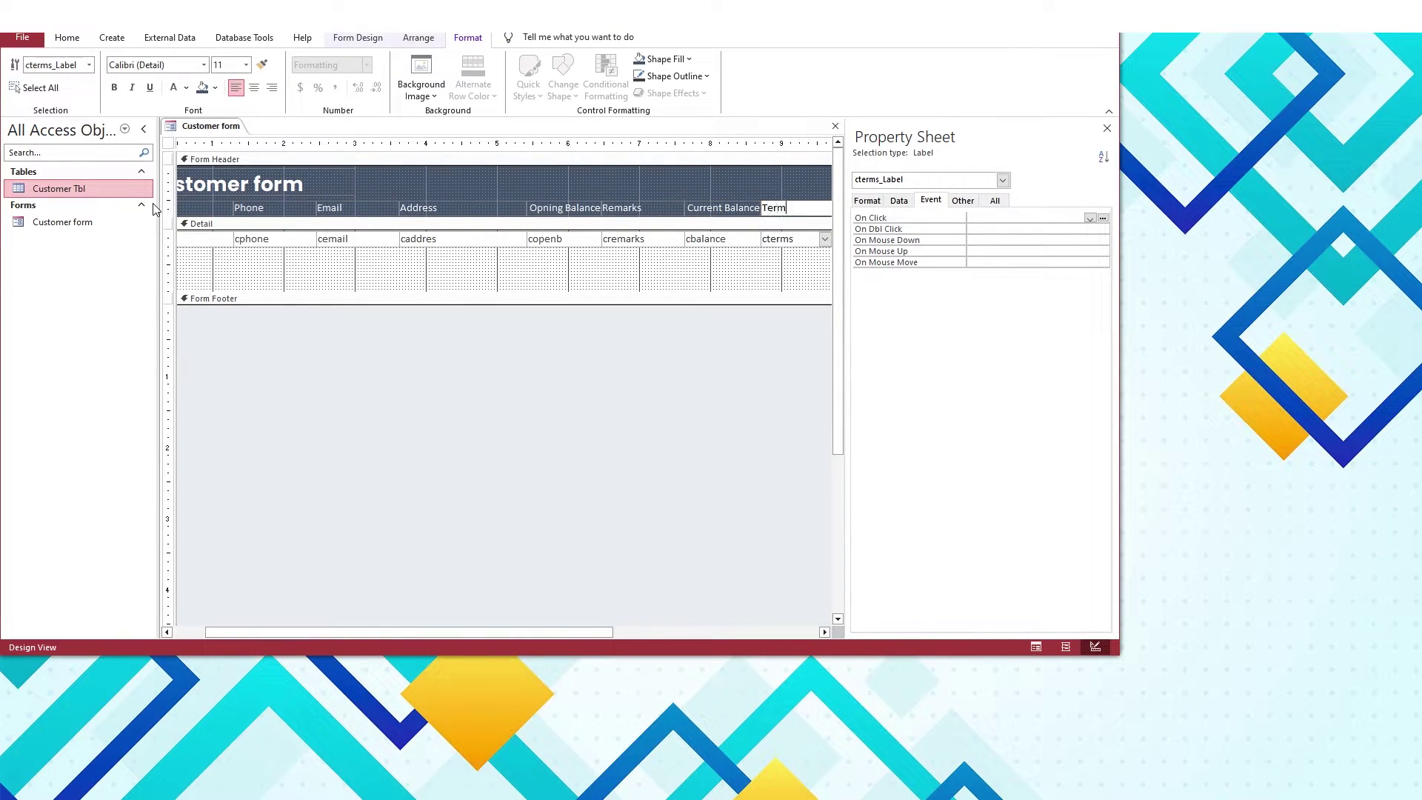
drag(846, 289, 948, 297)
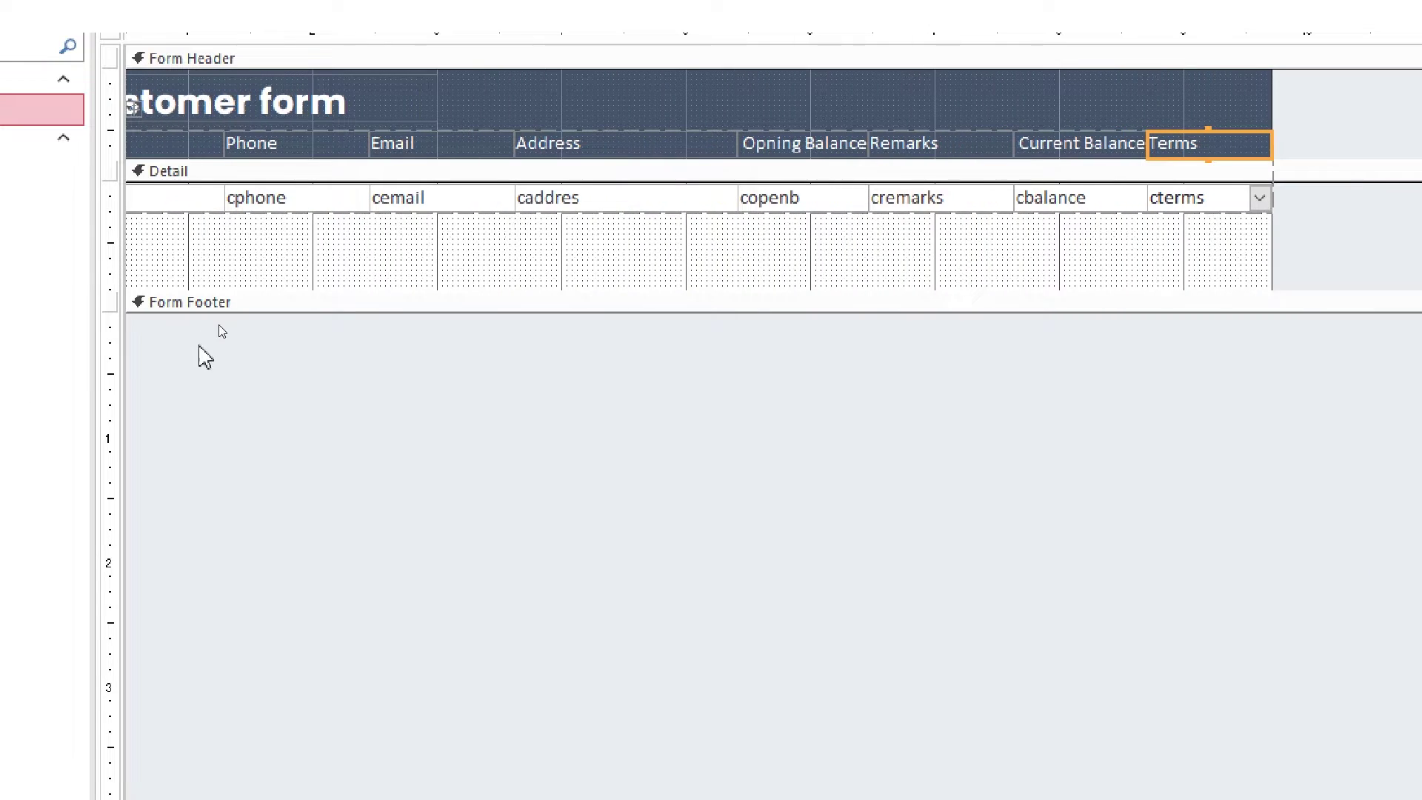
key(shift+Tab)
key(shift+Tab)
key(shift+Tab)
key(shift+Tab)
key(shift+Tab)
key(shift+Tab)
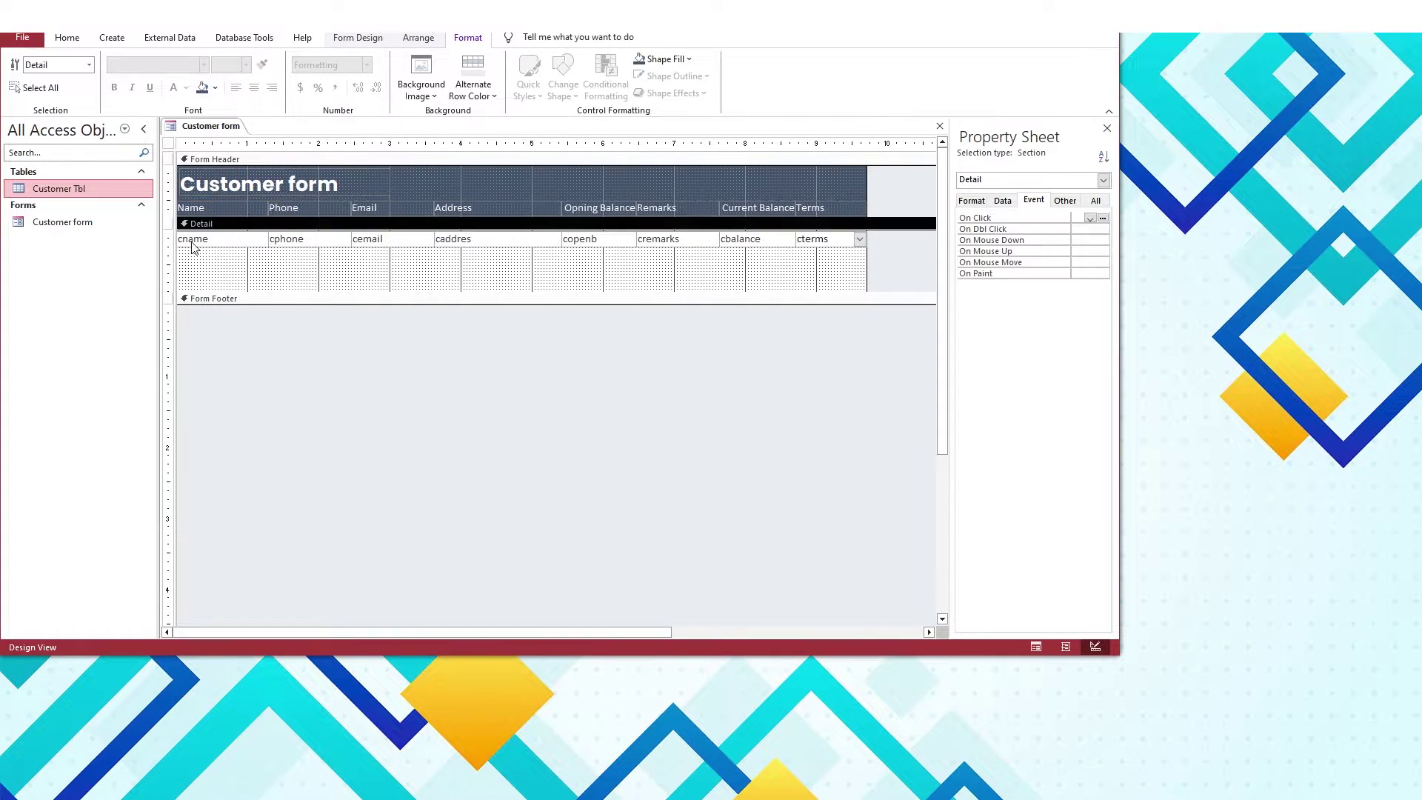
Shrink the Detail section to one row and apply a control margin setting
click(63, 199)
drag(222, 253, 221, 254)
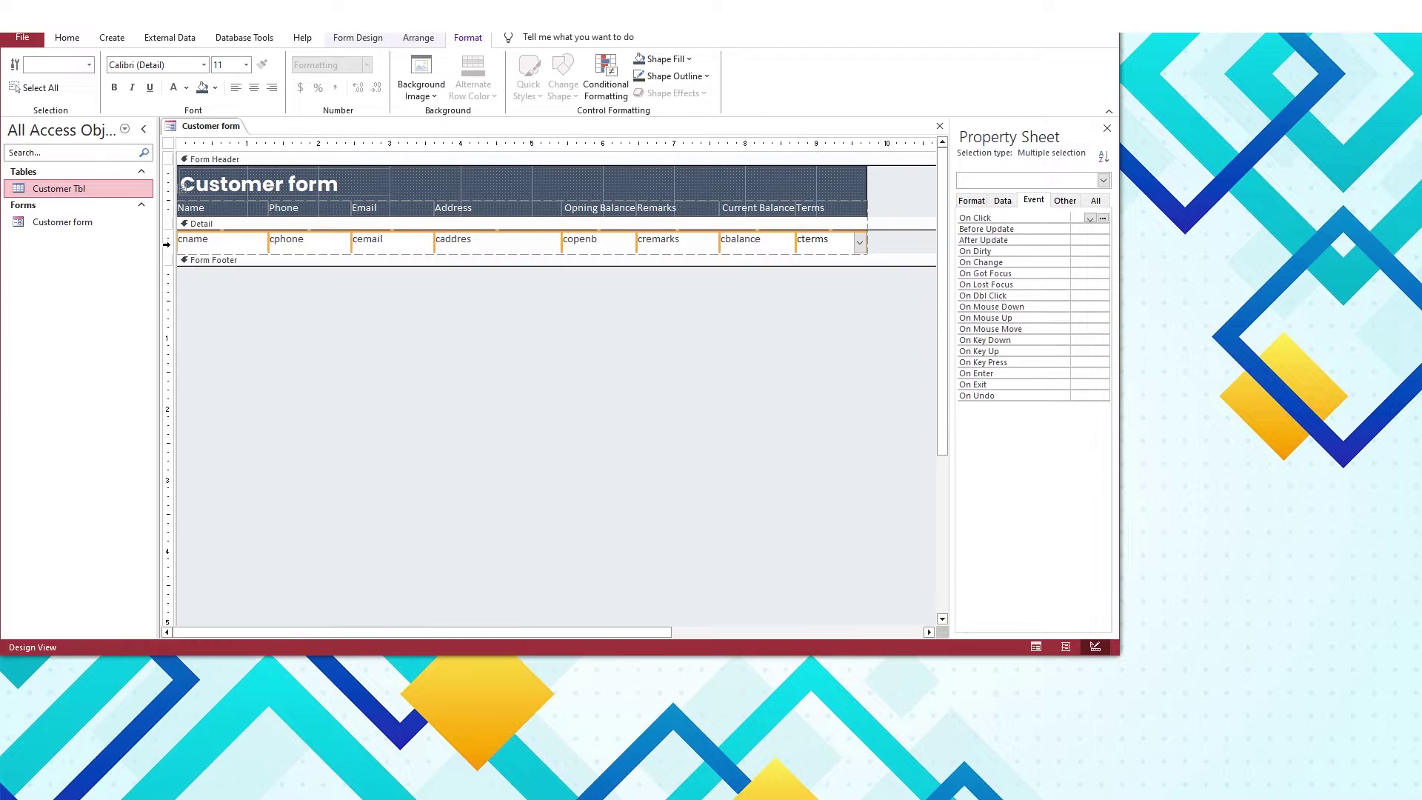
click(419, 37)
click(601, 82)
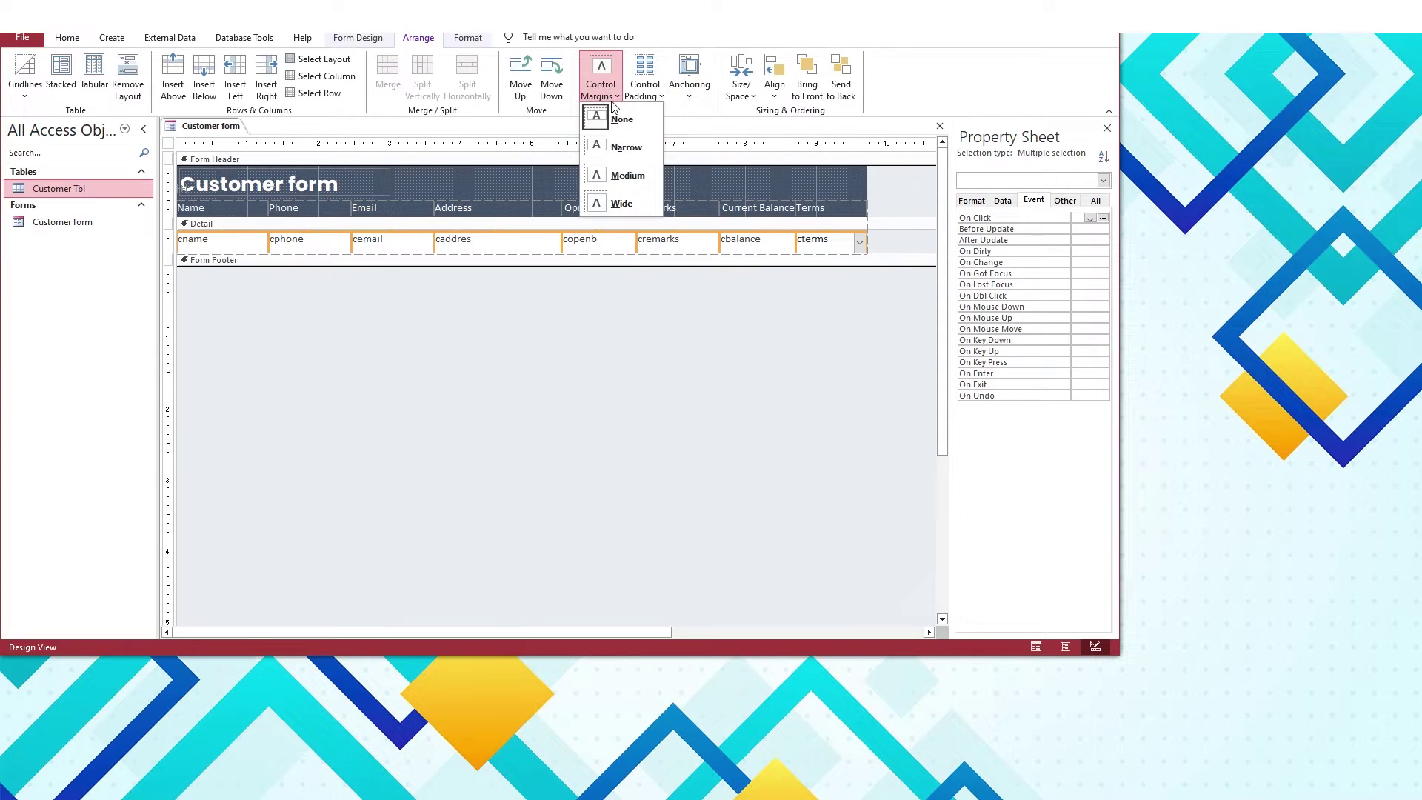
click(626, 147)
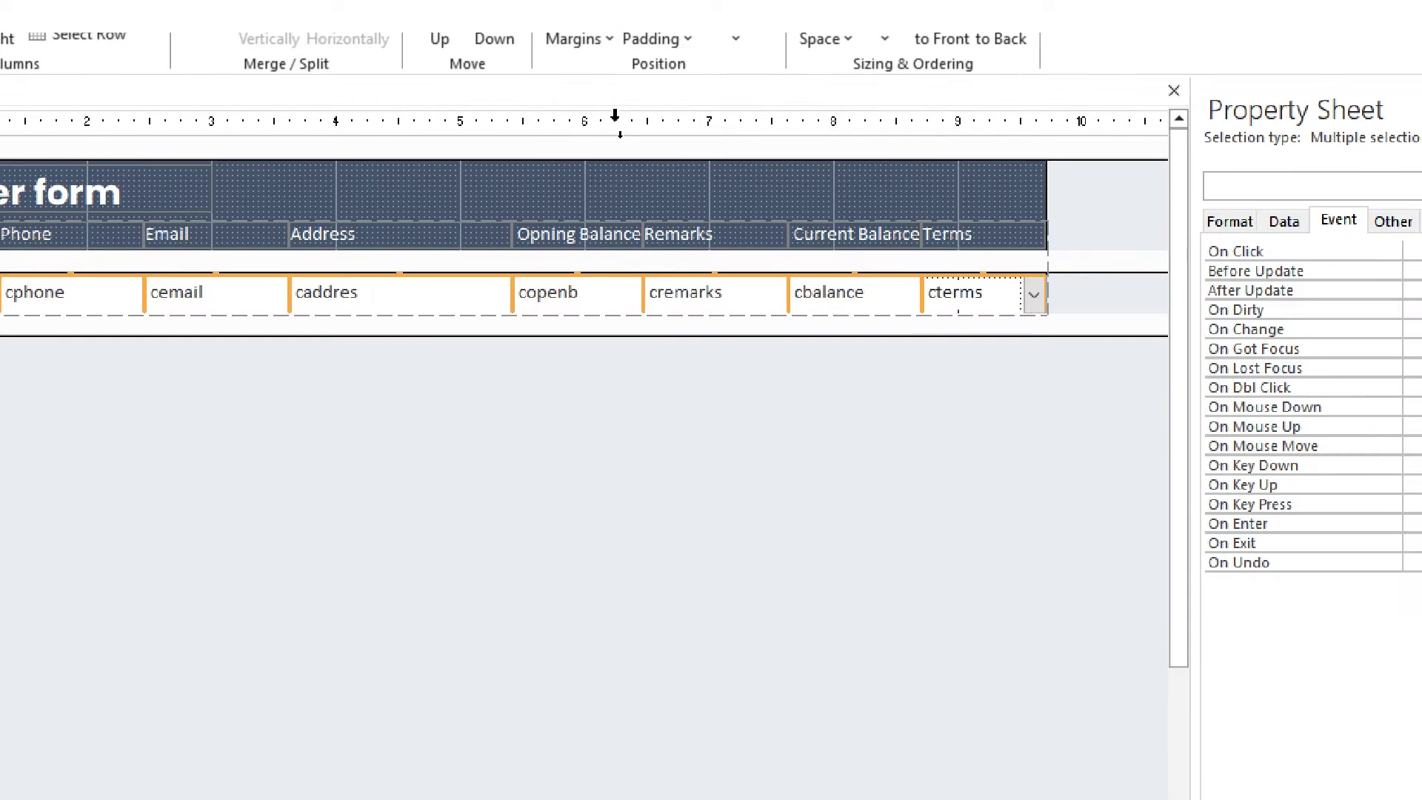
click(637, 445)
drag(607, 632, 762, 632)
click(358, 37)
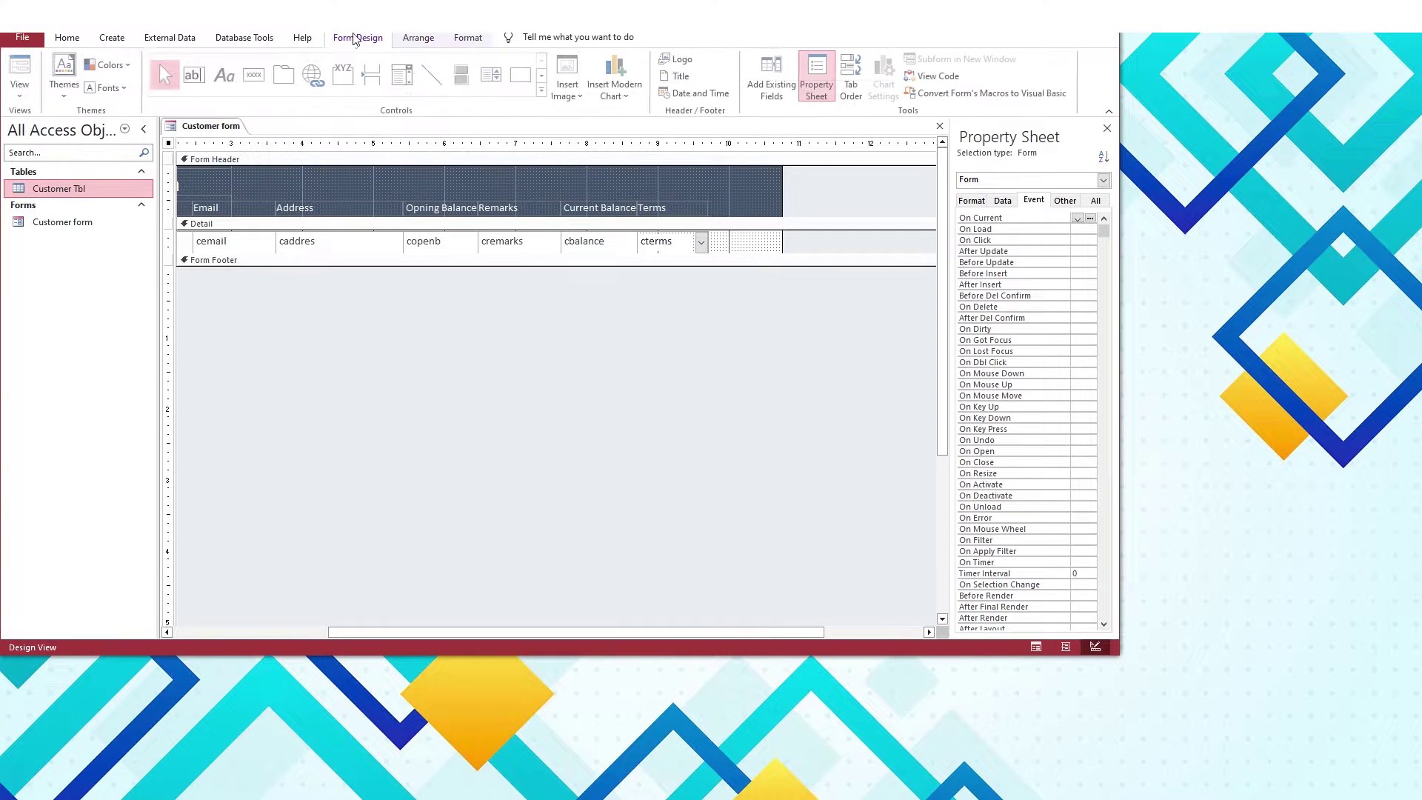
click(255, 74)
Place a command button beside cterms named btn_update with caption Update
click(730, 245)
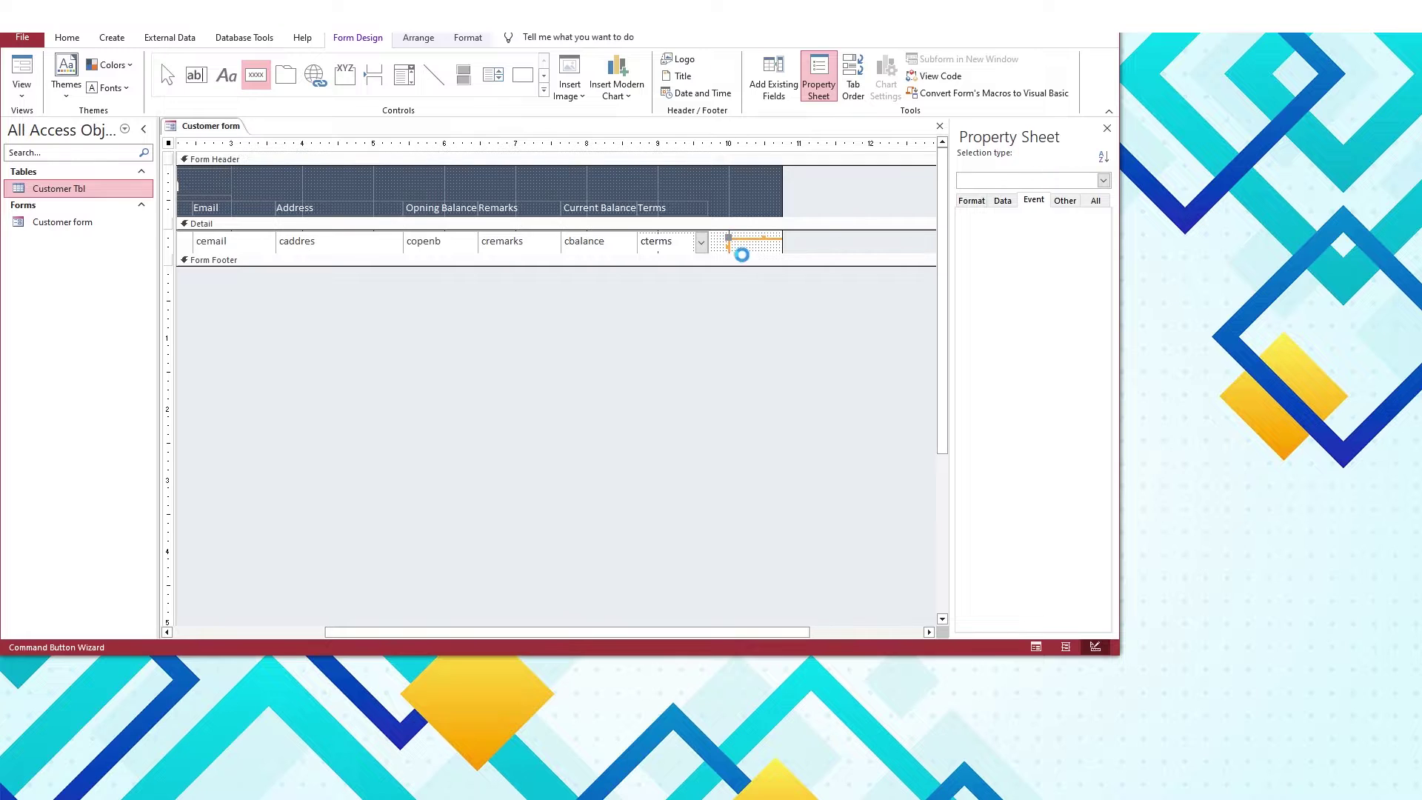
key(Escape)
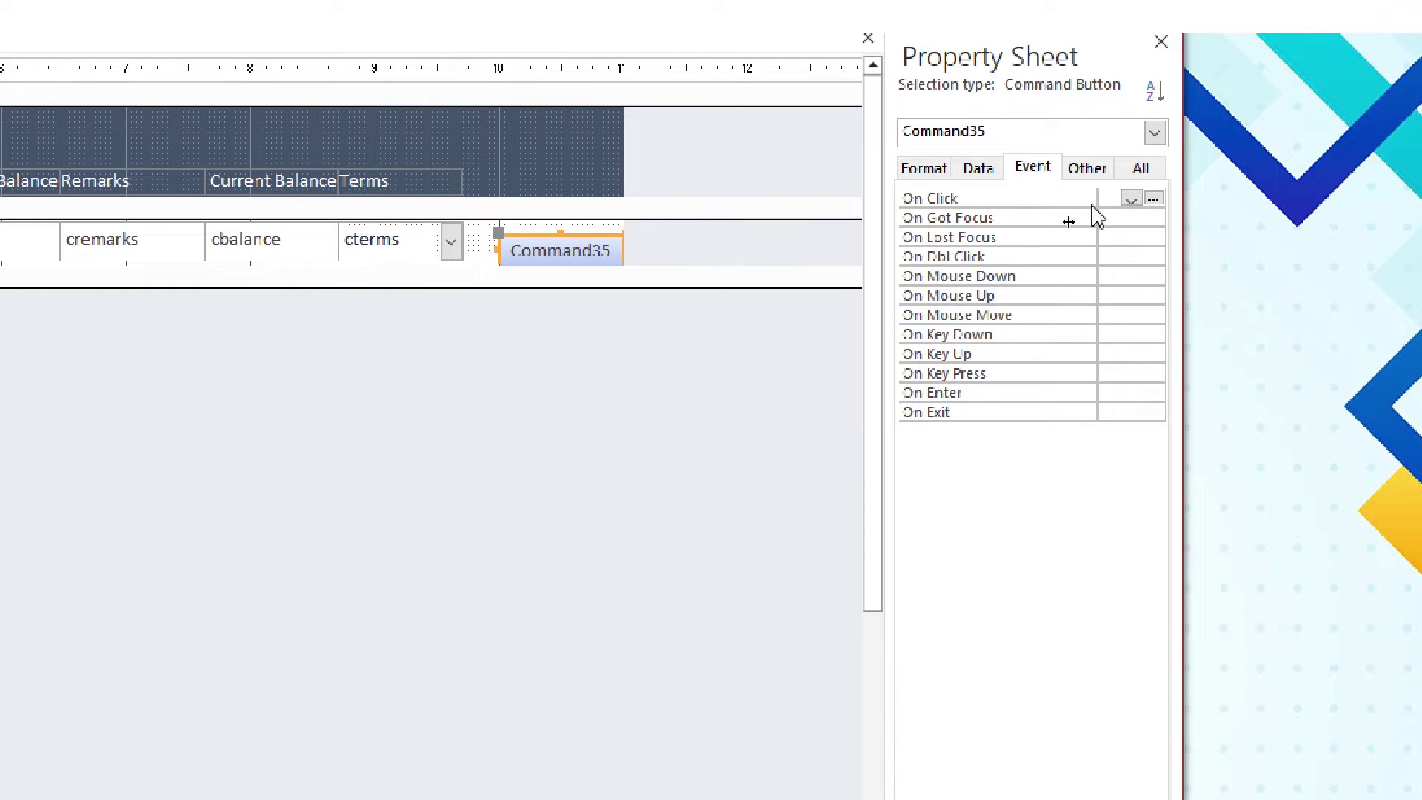
drag(1096, 214, 1035, 213)
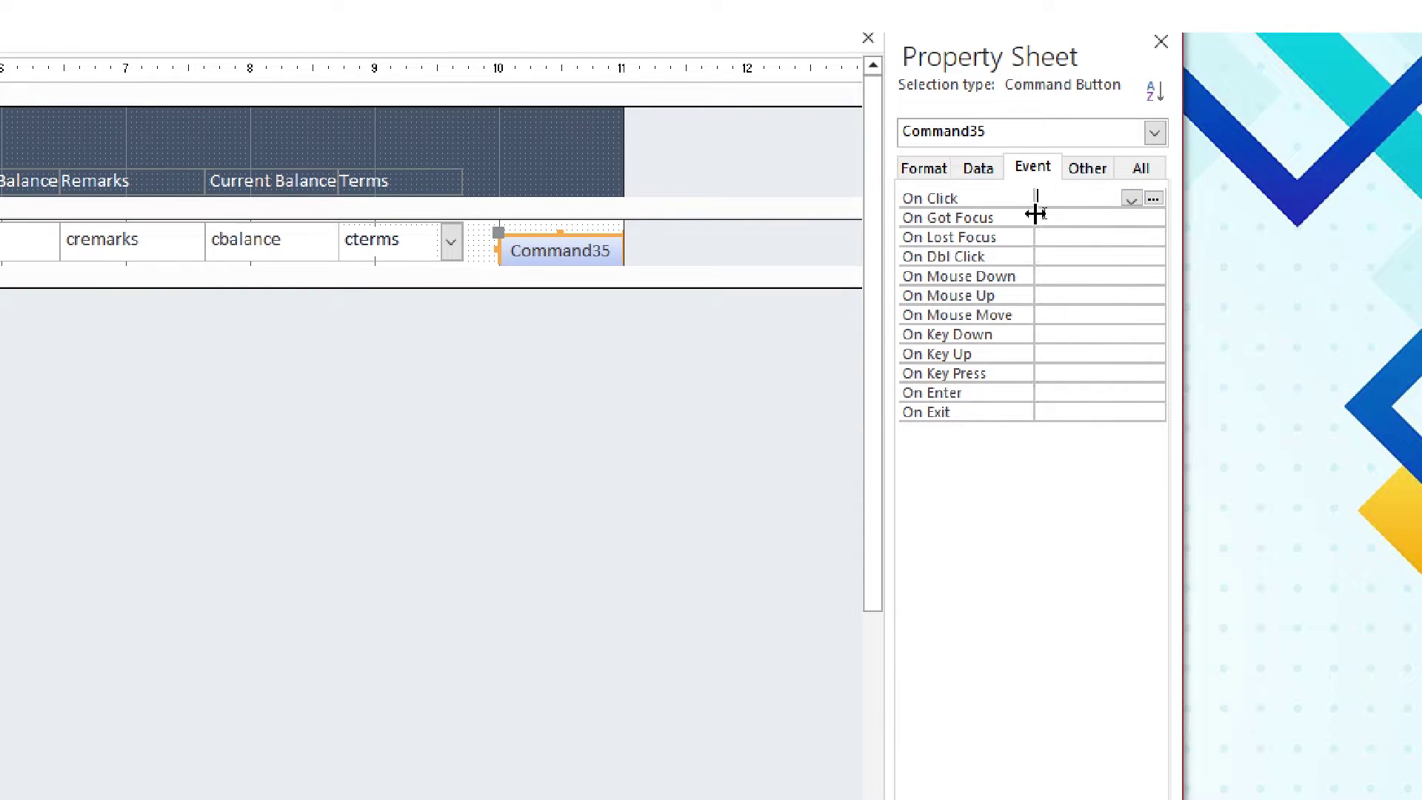
click(1088, 168)
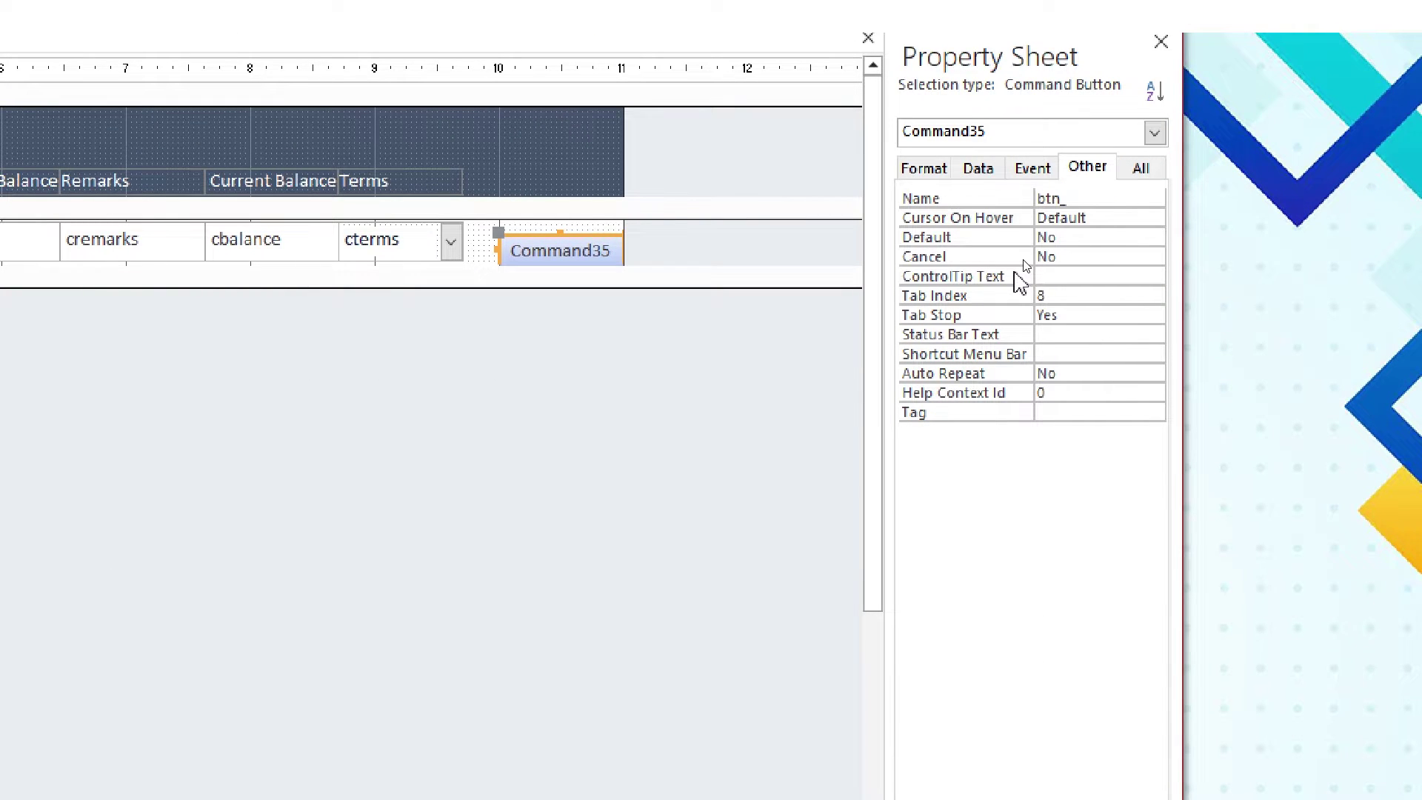
text(btn_update)
key(Return)
key(Up)
click(948, 167)
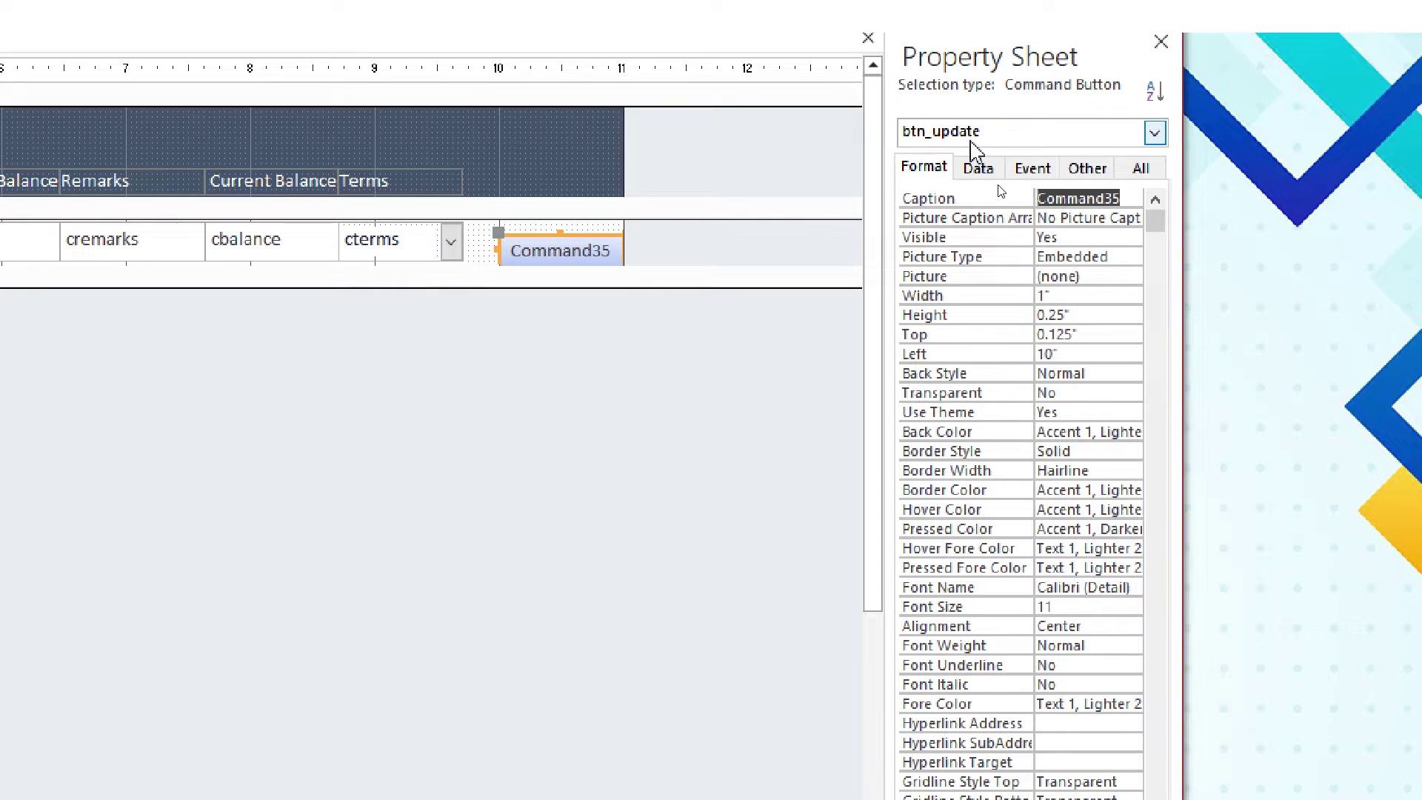
text(Update)
key(Return)
Duplicate it as a Delete button named btn_delete and set both side by side
key(ctrl+d)
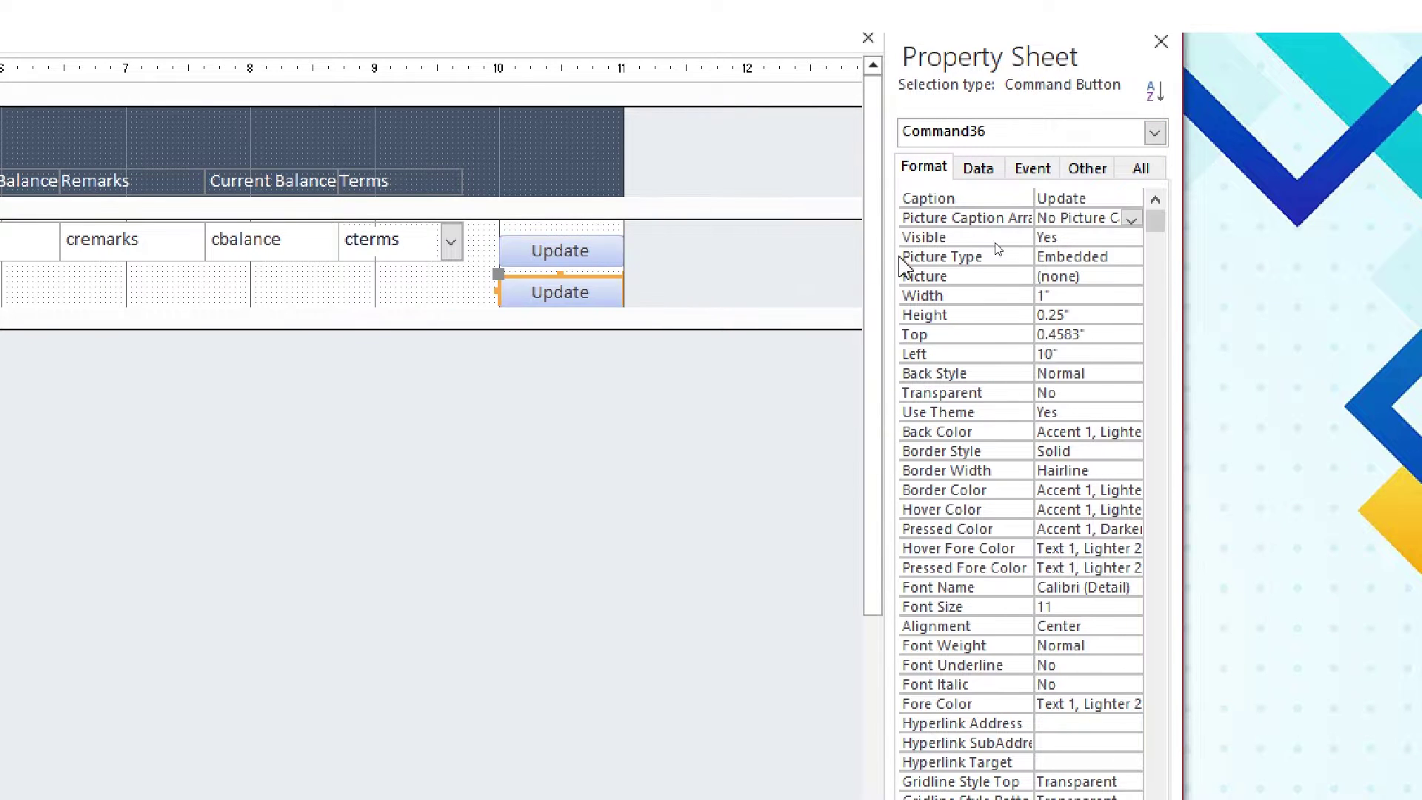
text(Delete)
key(Return)
click(1085, 168)
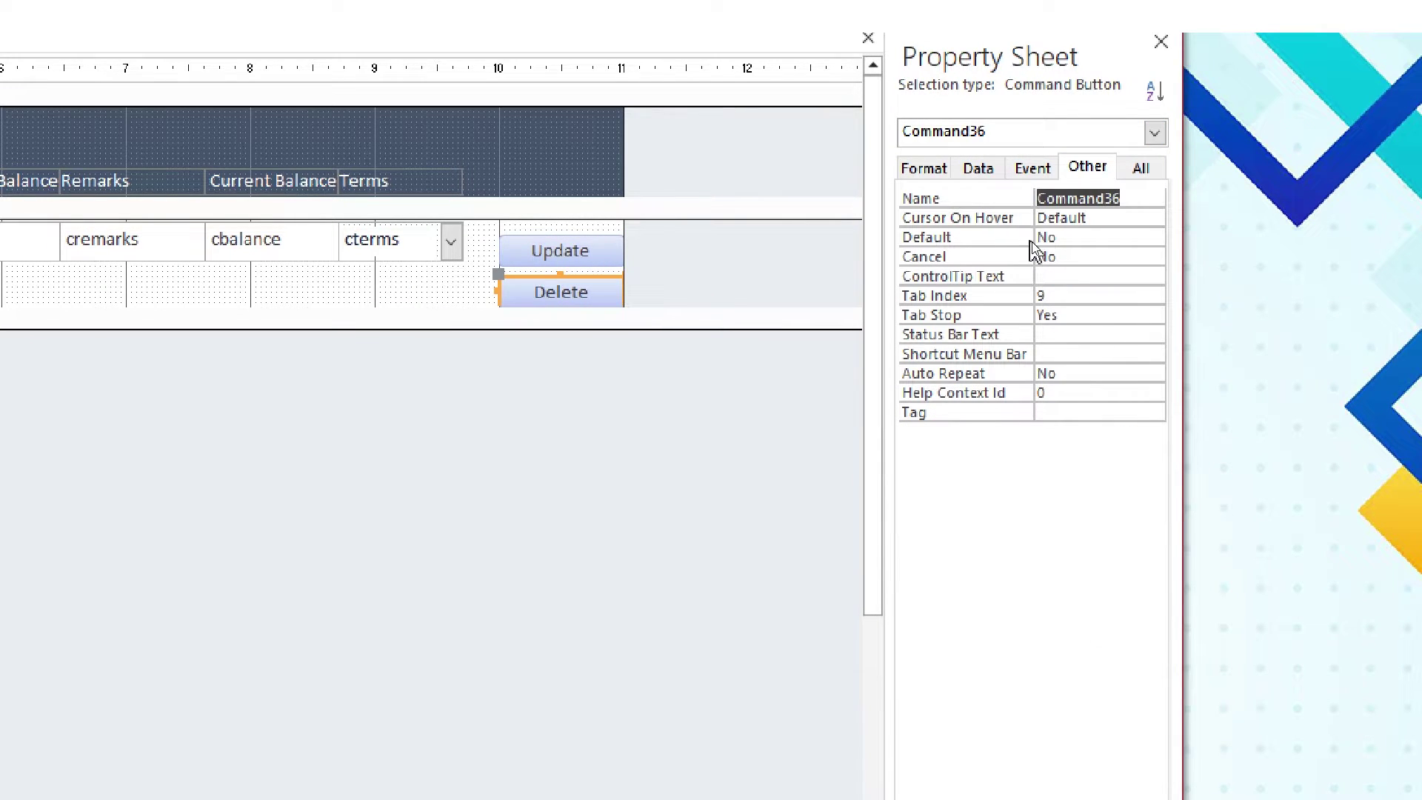
text(btn_delete)
key(Return)
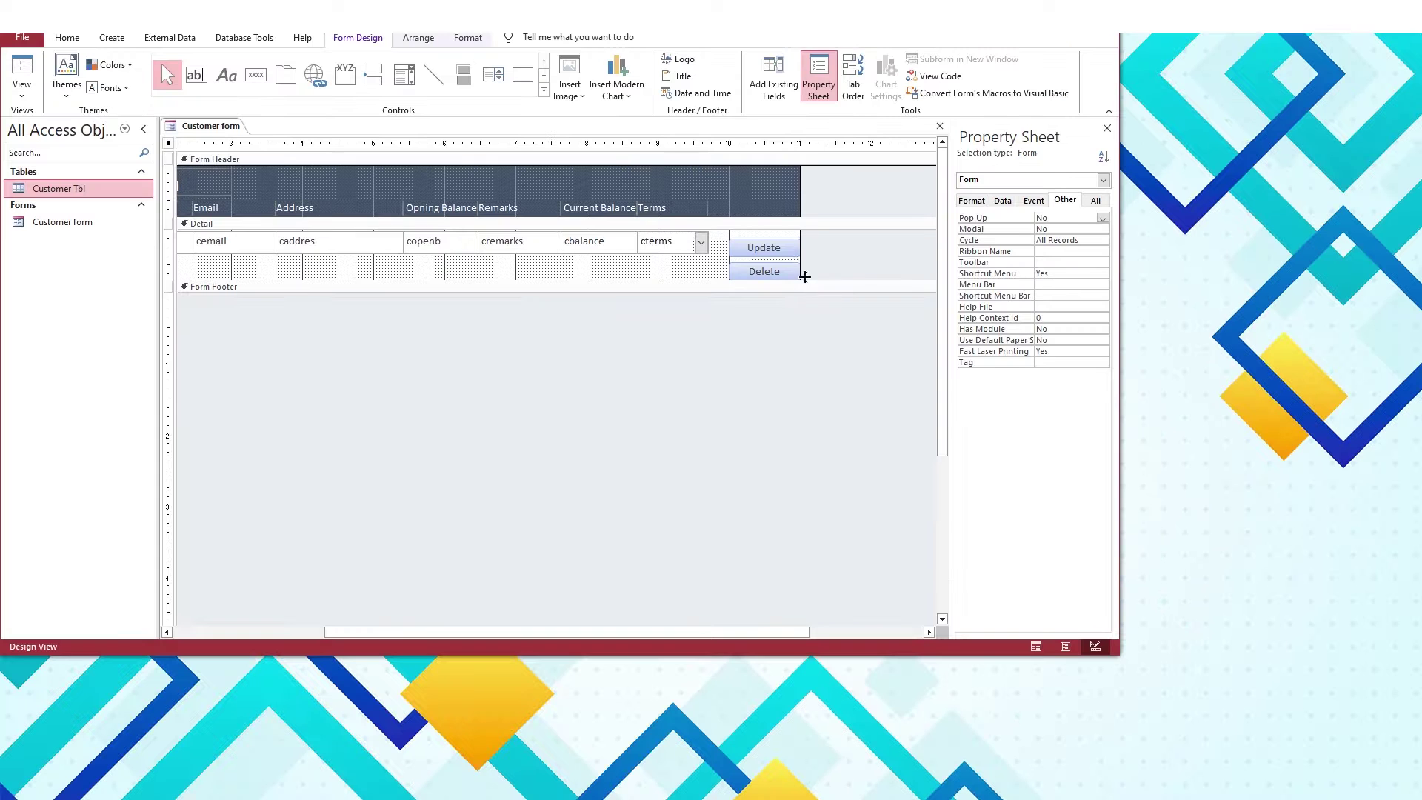
click(559, 246)
drag(559, 246, 590, 242)
drag(782, 244, 864, 248)
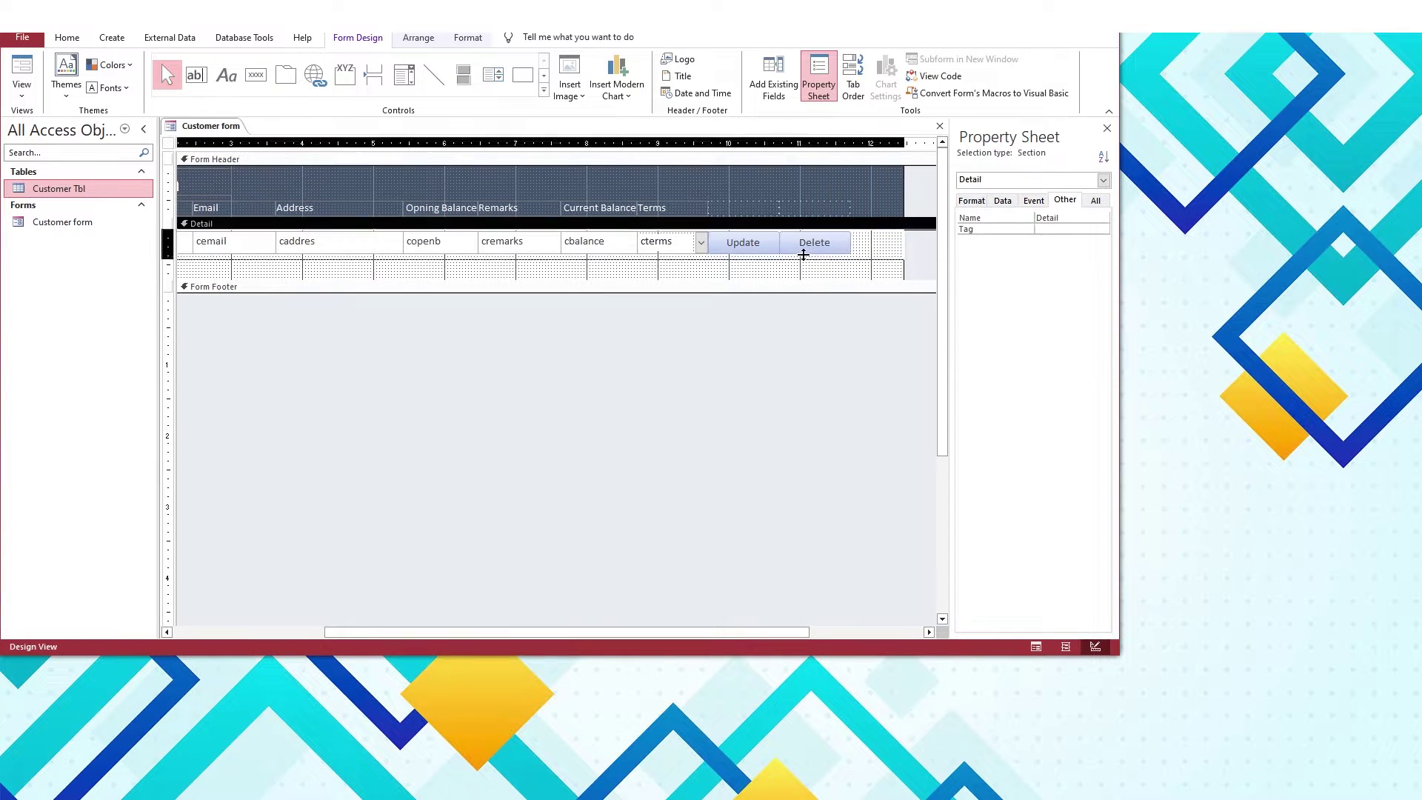
click(740, 242)
click(468, 37)
click(531, 85)
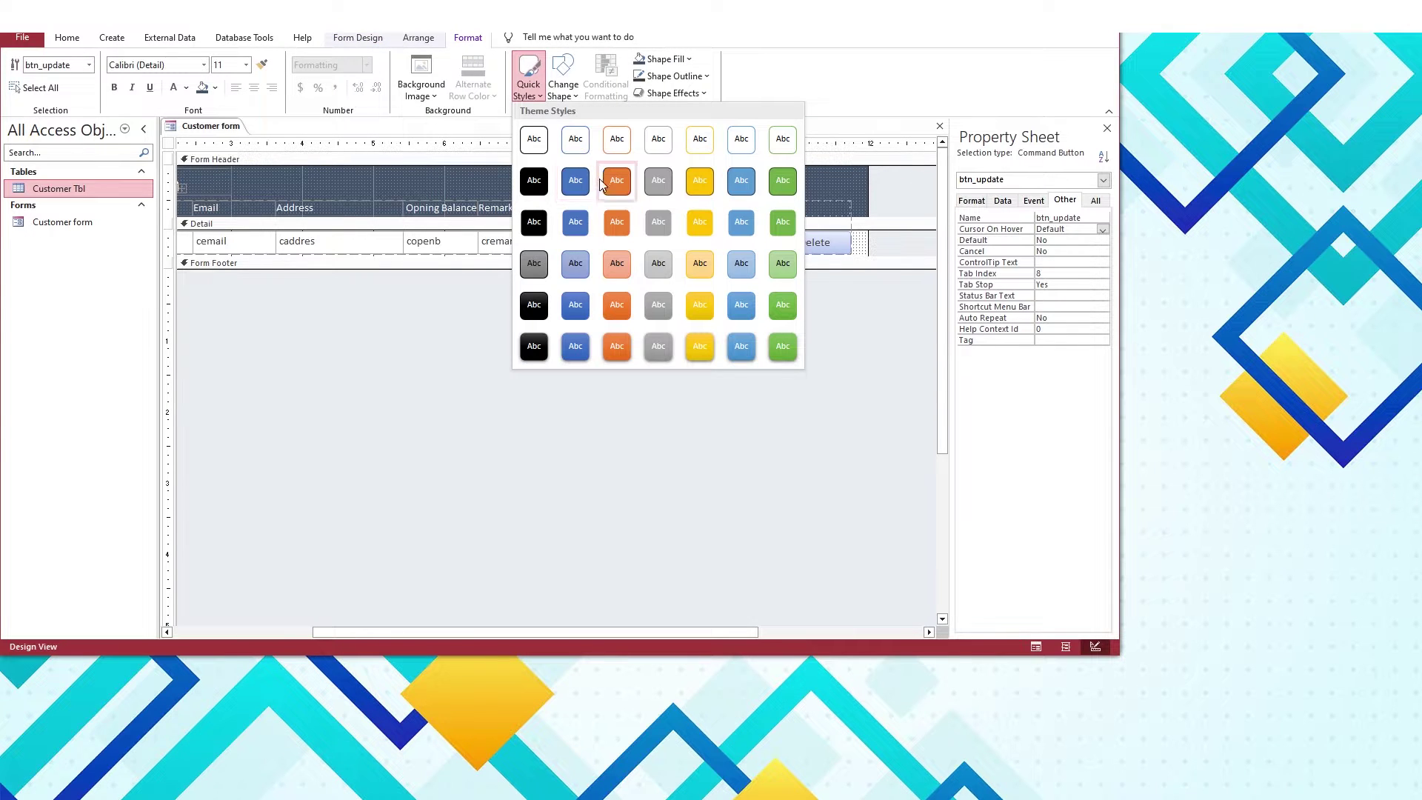
click(586, 194)
click(815, 242)
click(529, 86)
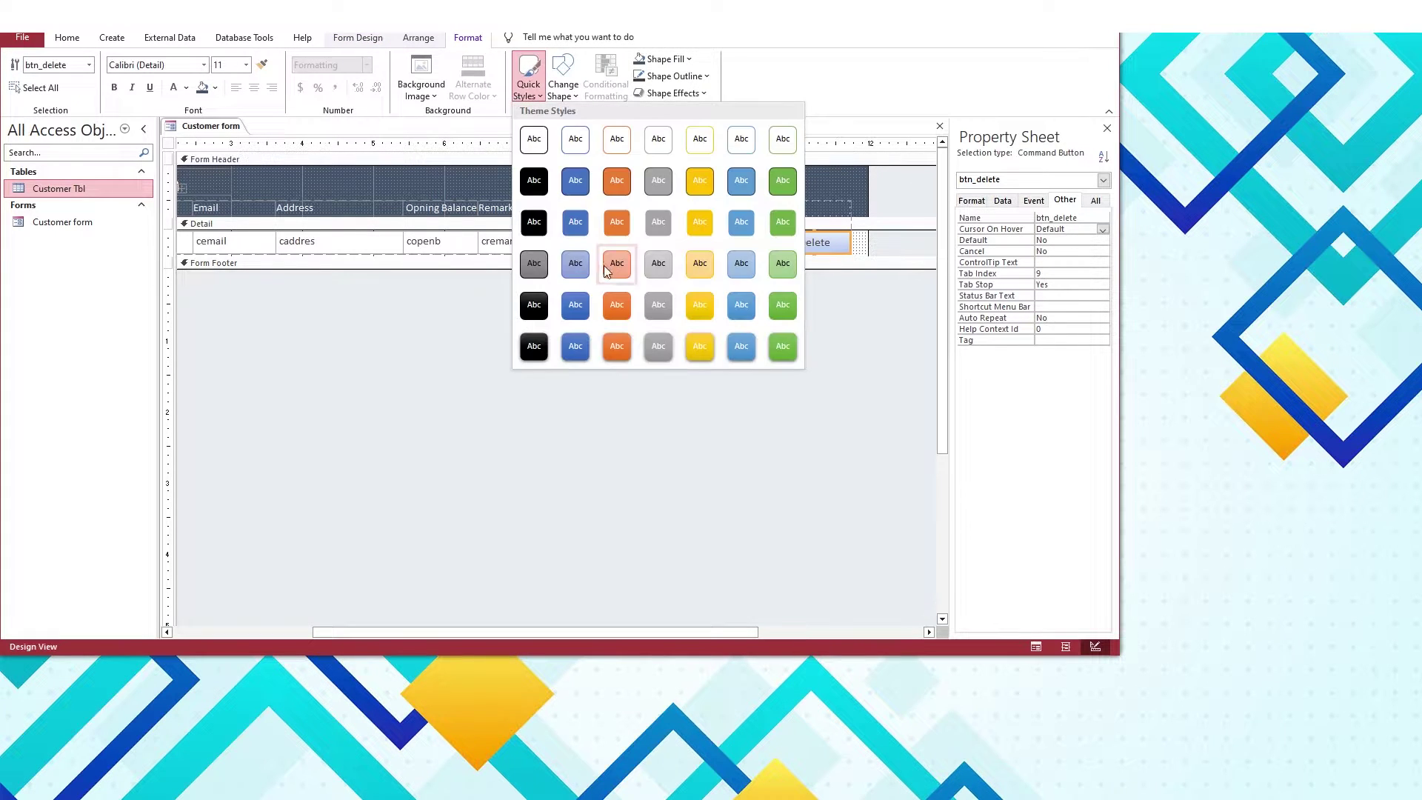
click(623, 187)
click(971, 200)
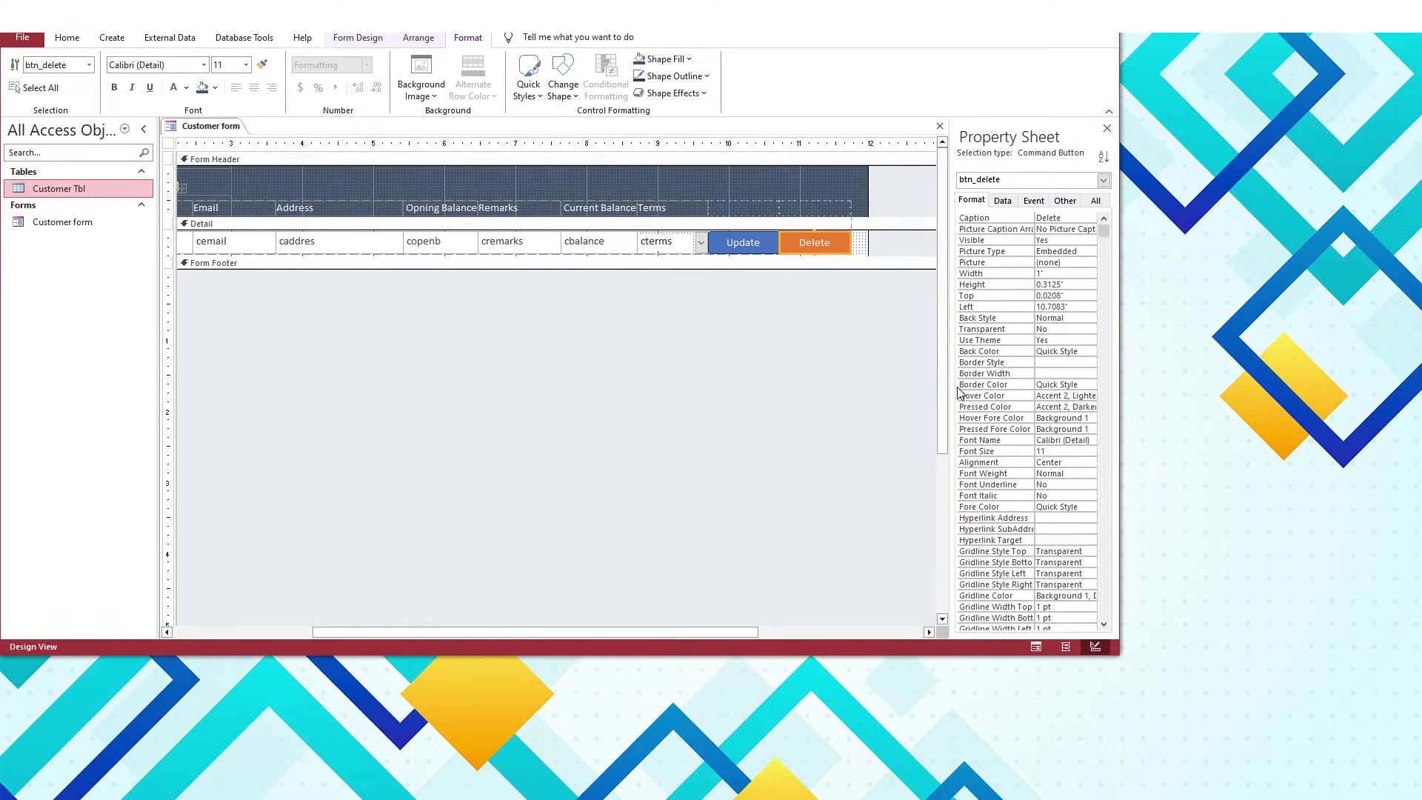
click(660, 59)
click(639, 270)
click(845, 273)
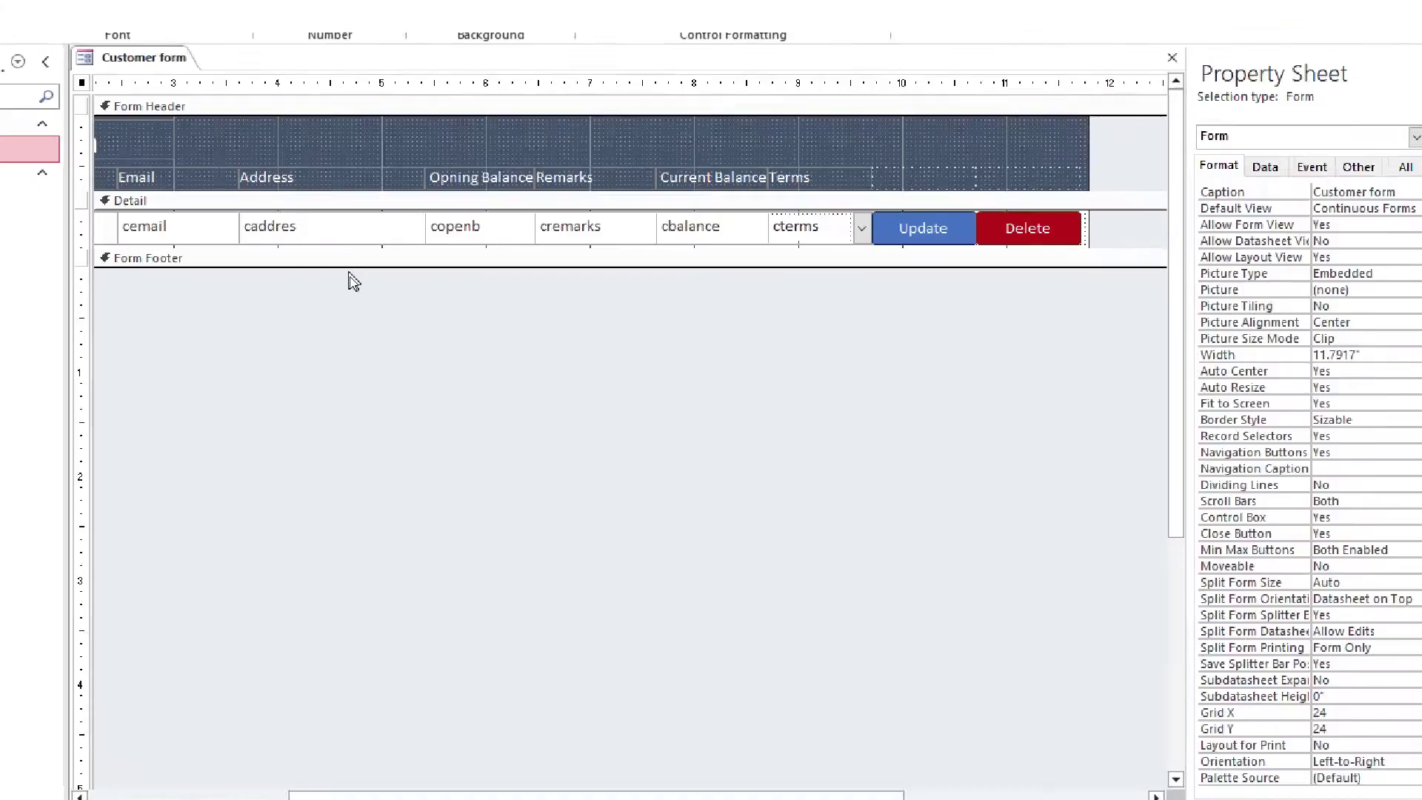
right_click(209, 127)
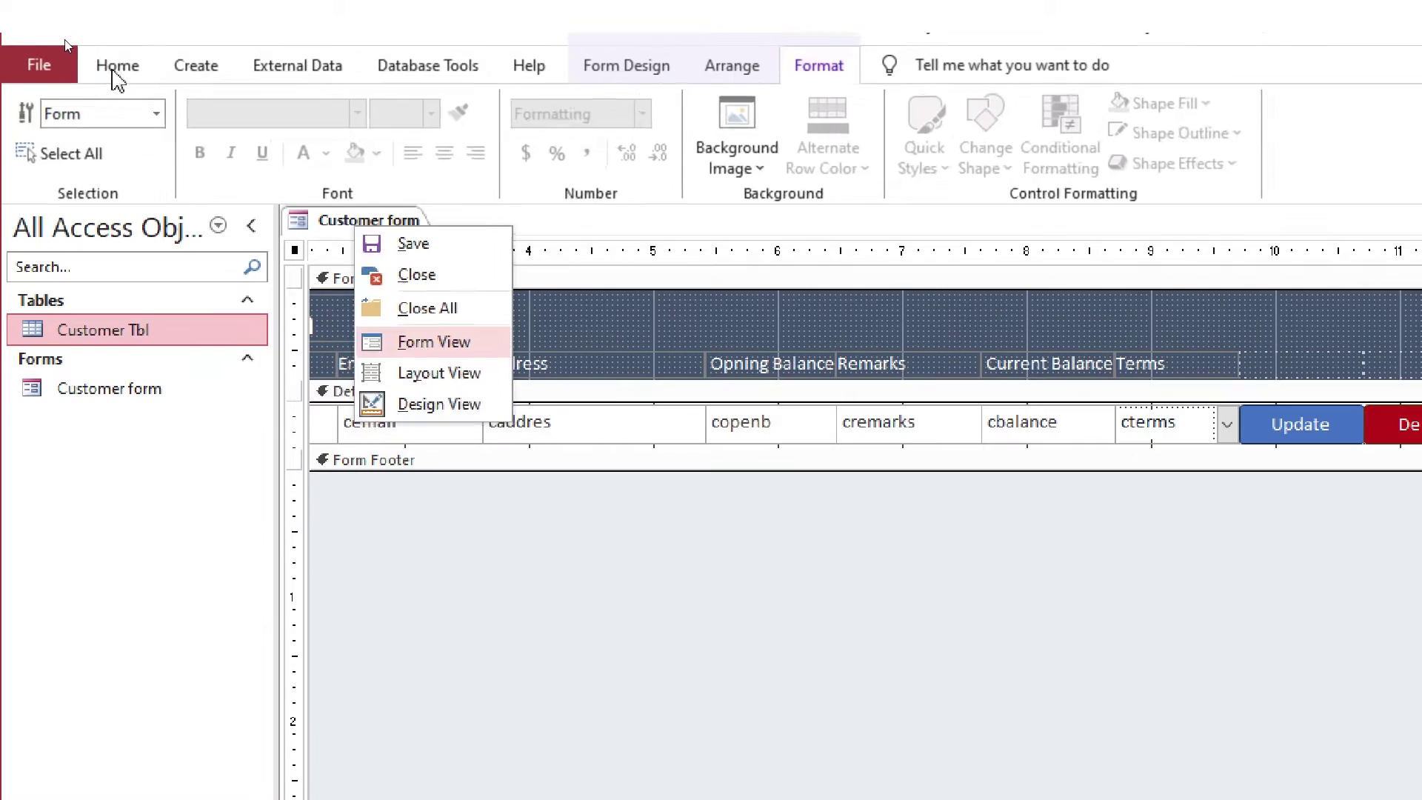
click(118, 65)
click(38, 165)
click(67, 205)
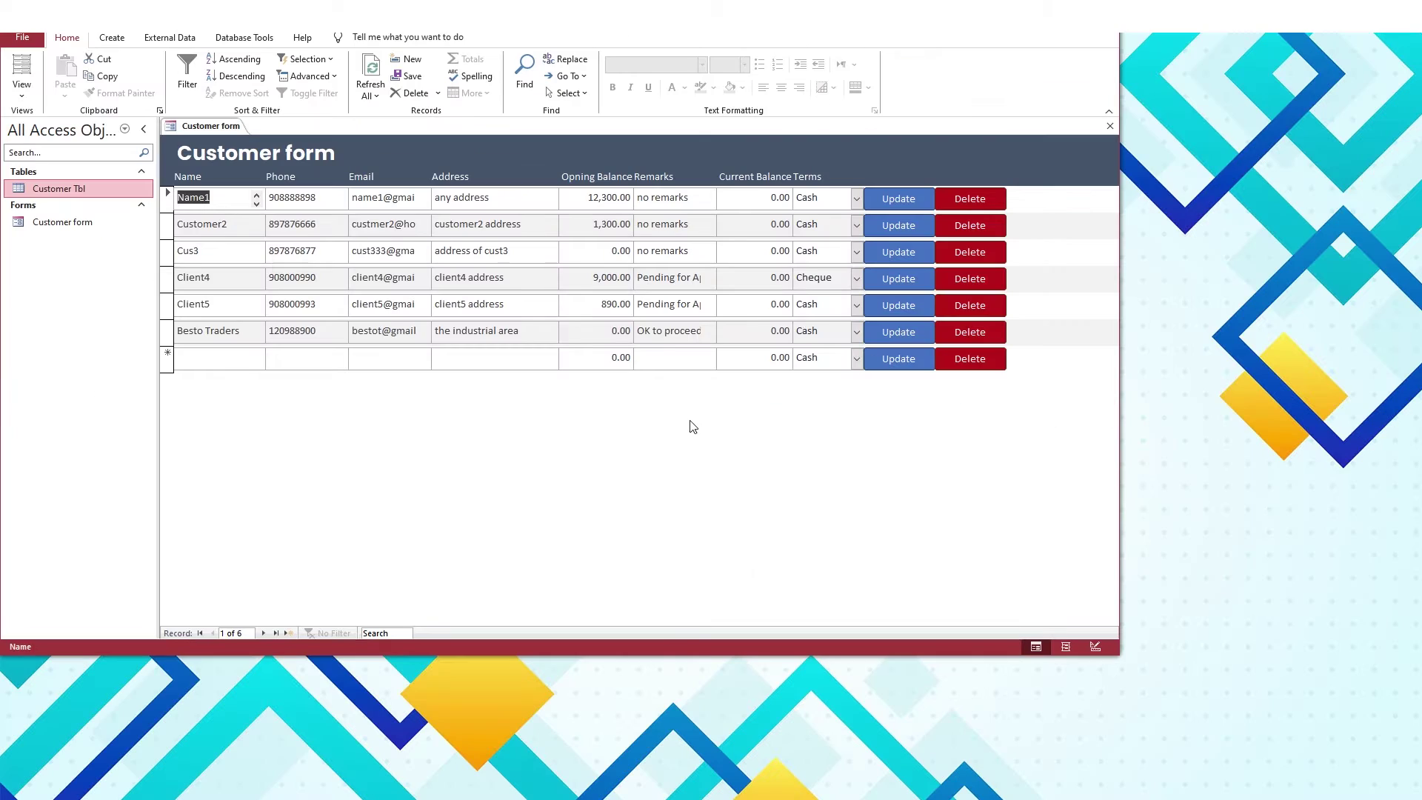
click(818, 279)
click(815, 261)
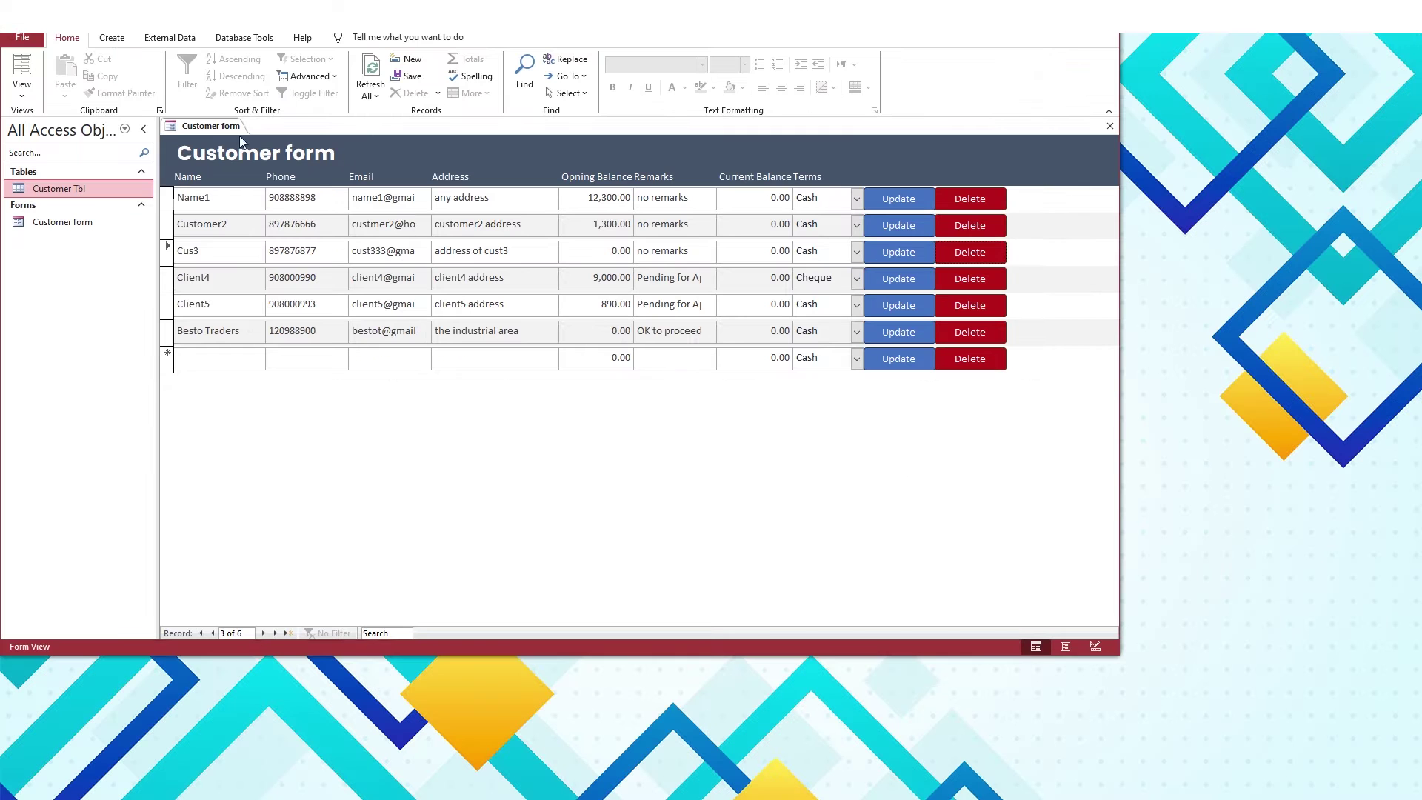
right_click(230, 127)
Back in Design View, add a header button captioned New and named btn_new
click(259, 223)
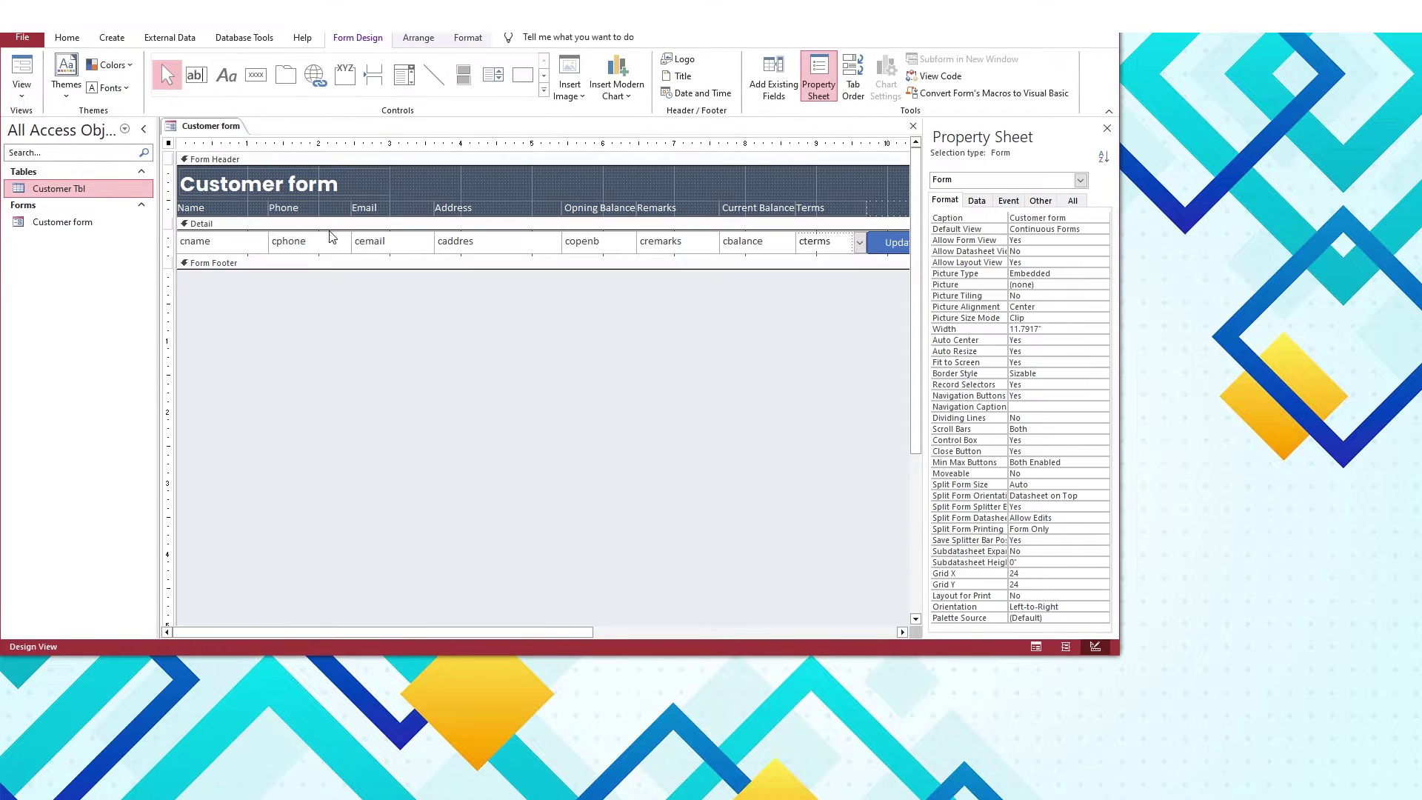
click(256, 74)
click(478, 177)
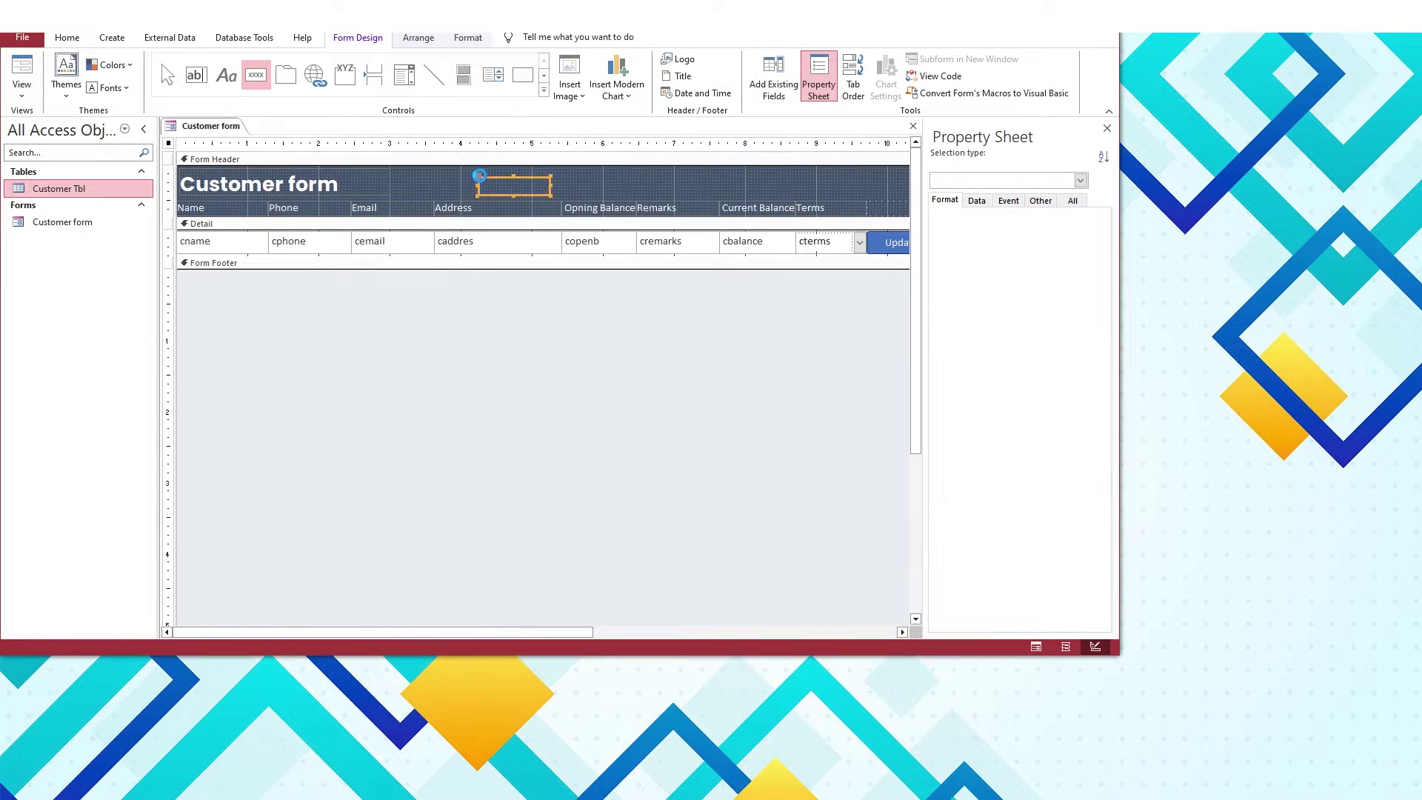
click(505, 359)
click(975, 221)
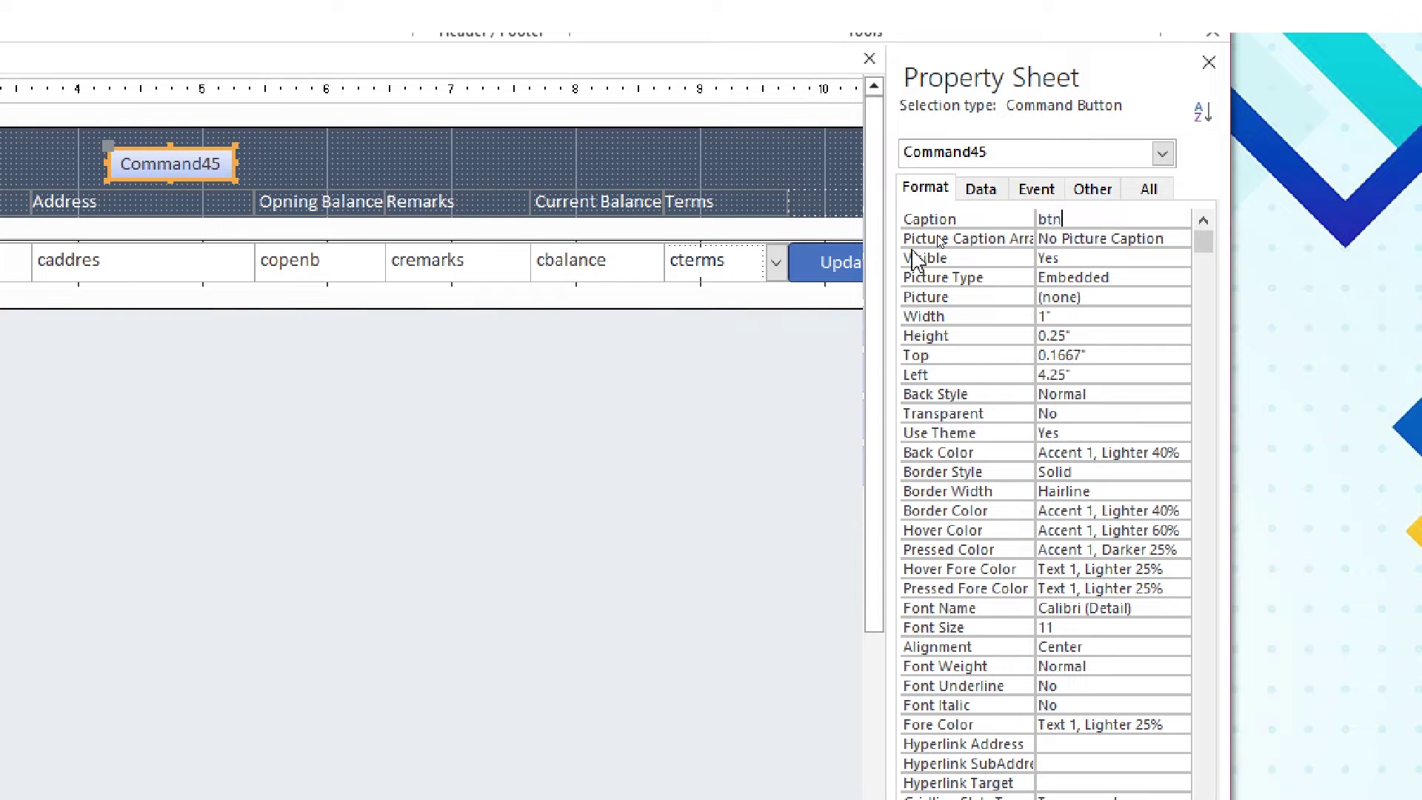
text(btn_new)
key(Return)
text(New)
key(Return)
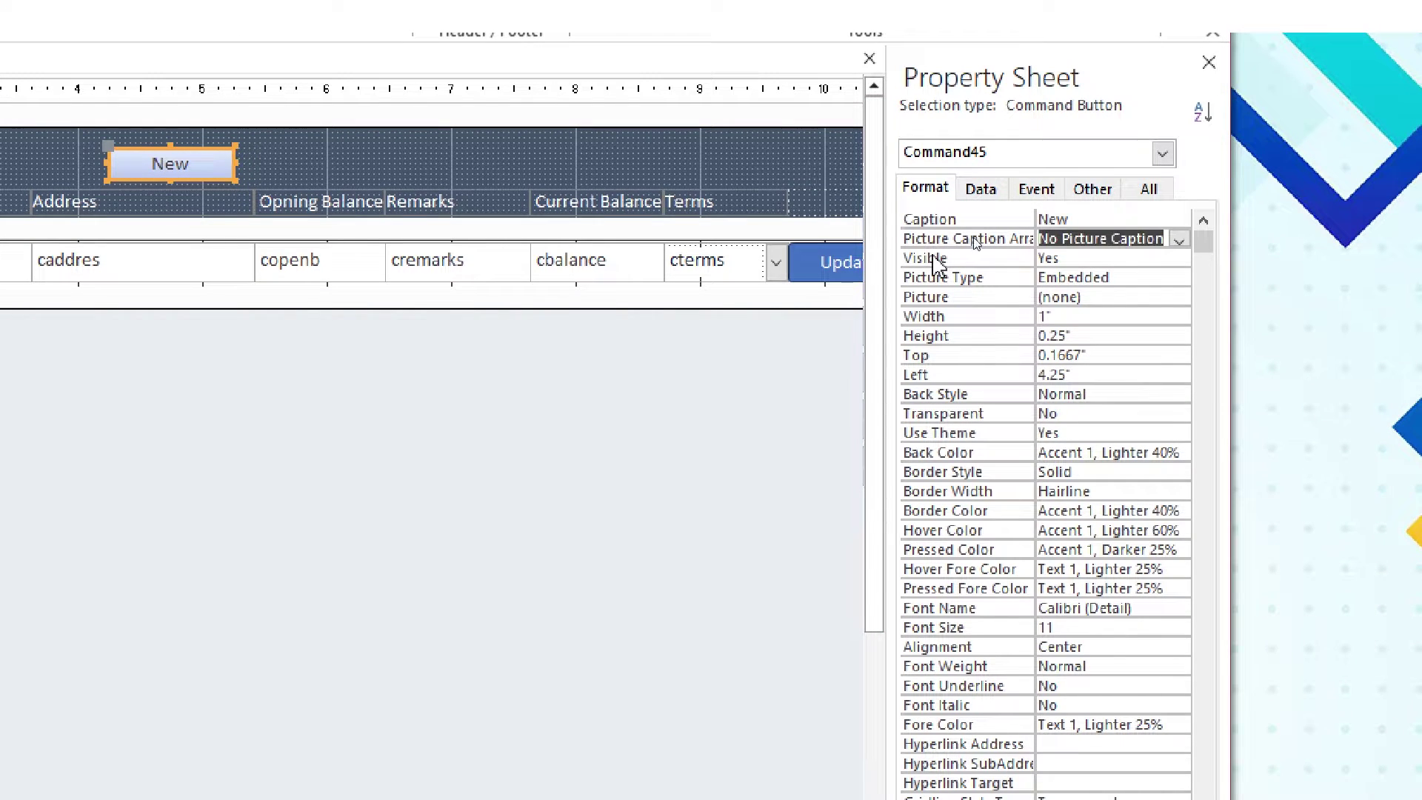
click(1093, 189)
text(btn_new)
key(Return)
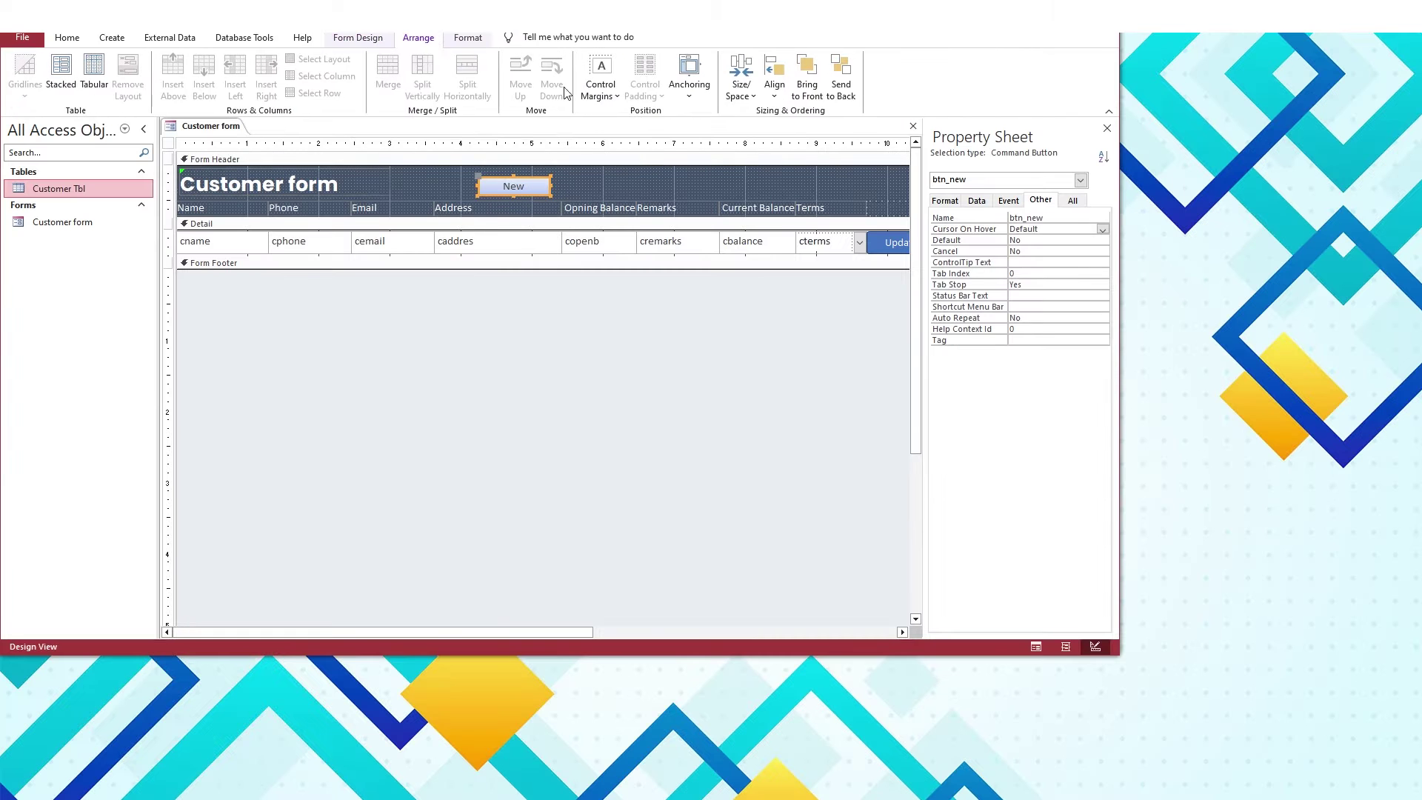
Give the New button a green quick style, move it beside the title and widen it
click(689, 78)
click(468, 37)
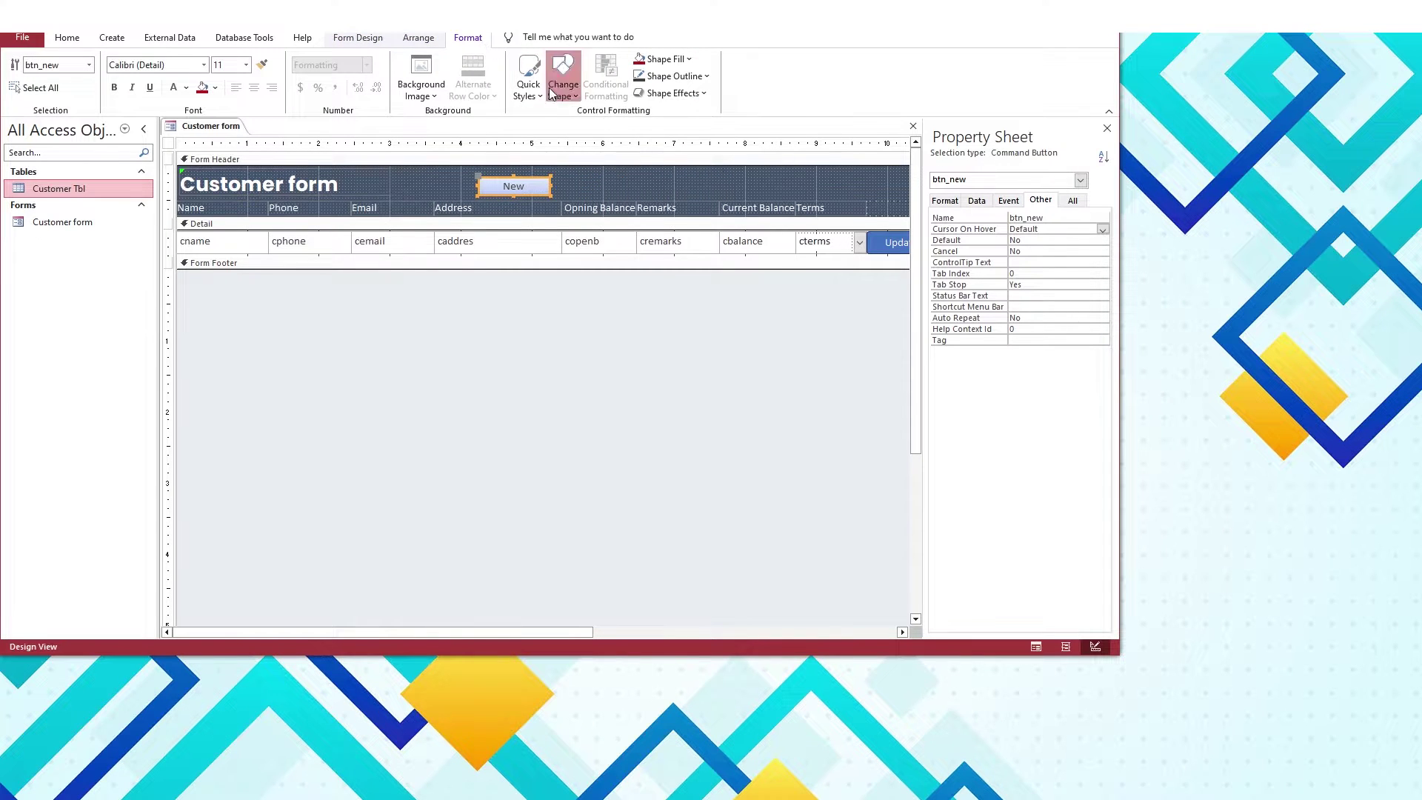
click(529, 82)
click(617, 184)
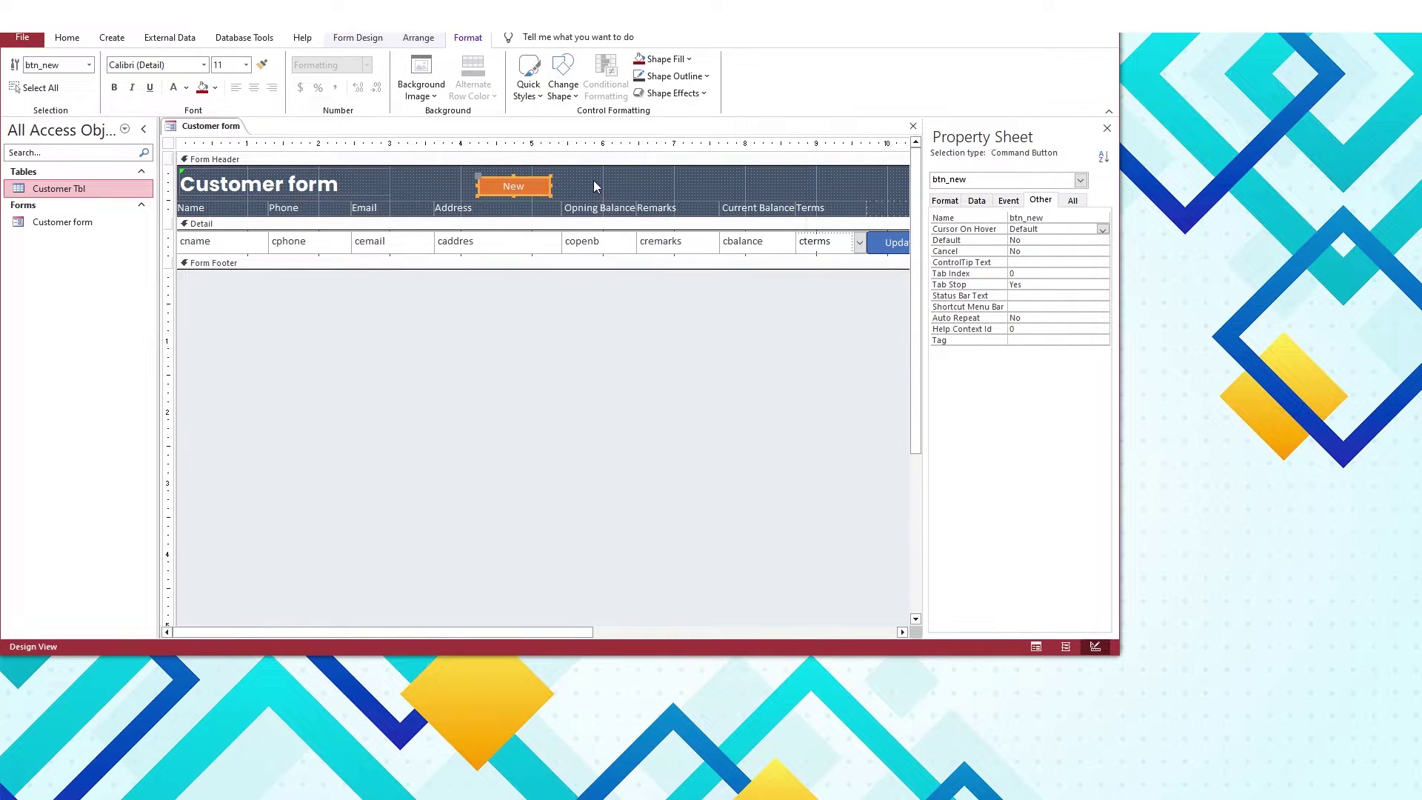
click(529, 82)
click(684, 196)
drag(515, 185, 508, 183)
click(433, 183)
click(463, 312)
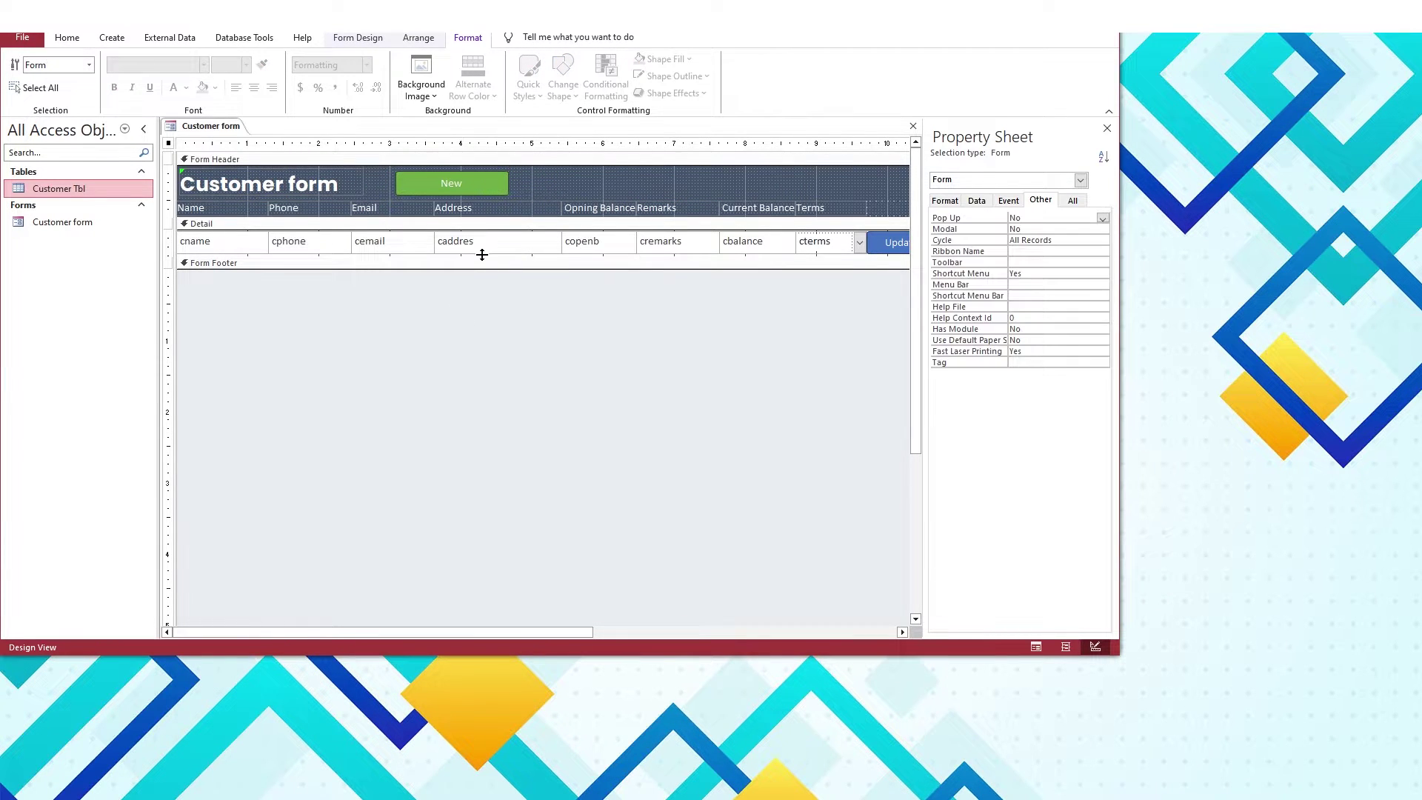
drag(483, 255, 482, 252)
drag(190, 251, 223, 258)
Preview the Customer form in Form View, then return to Design View
click(295, 311)
key(F5)
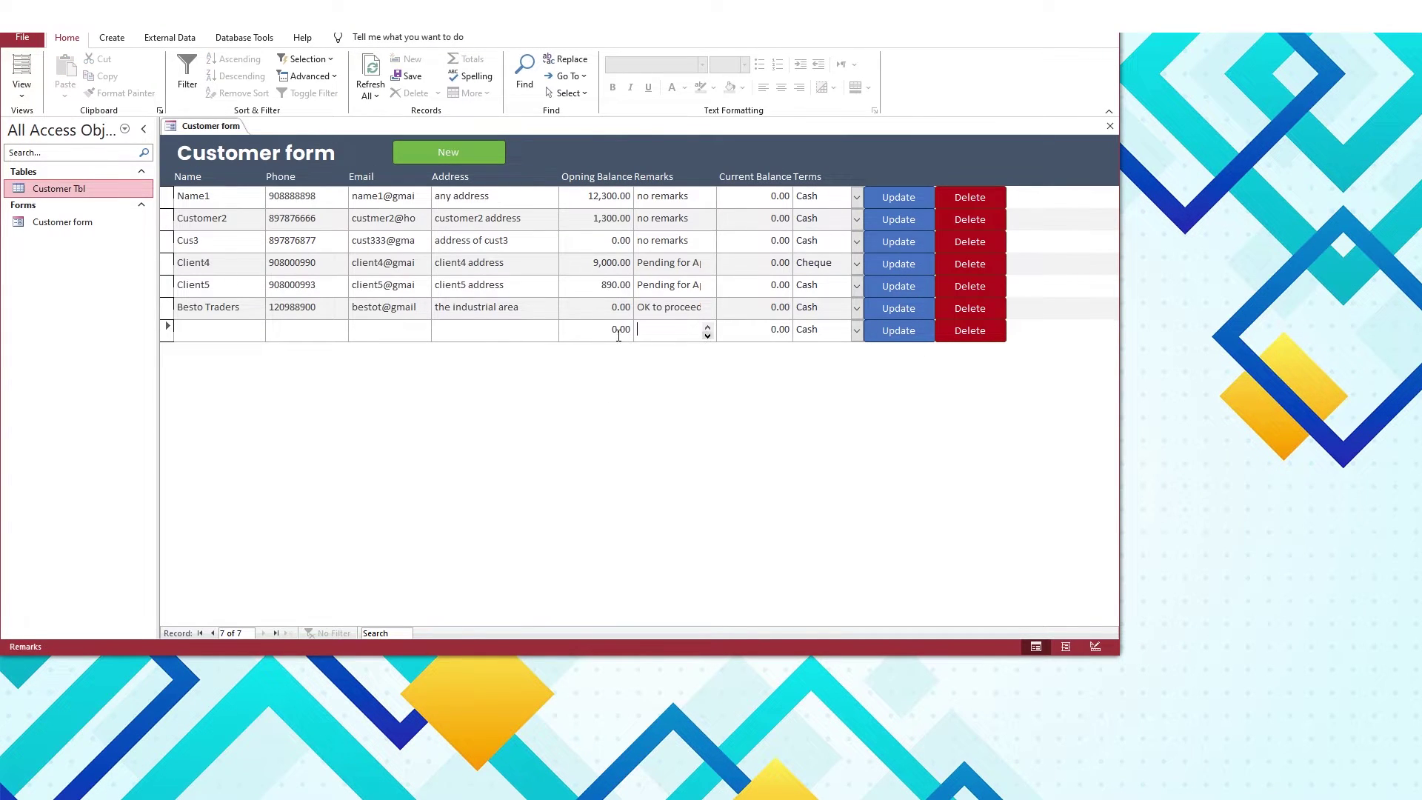
click(216, 328)
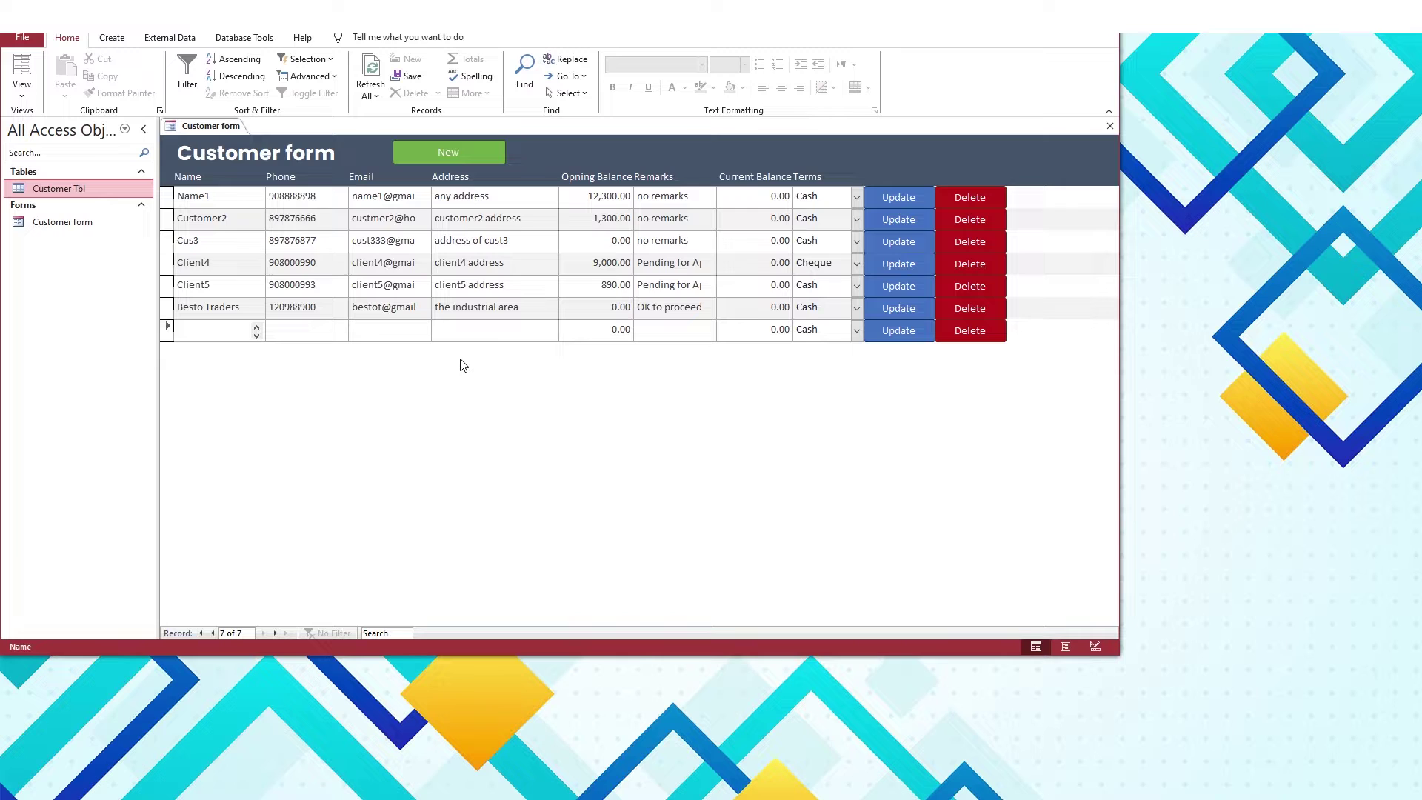
right_click(224, 127)
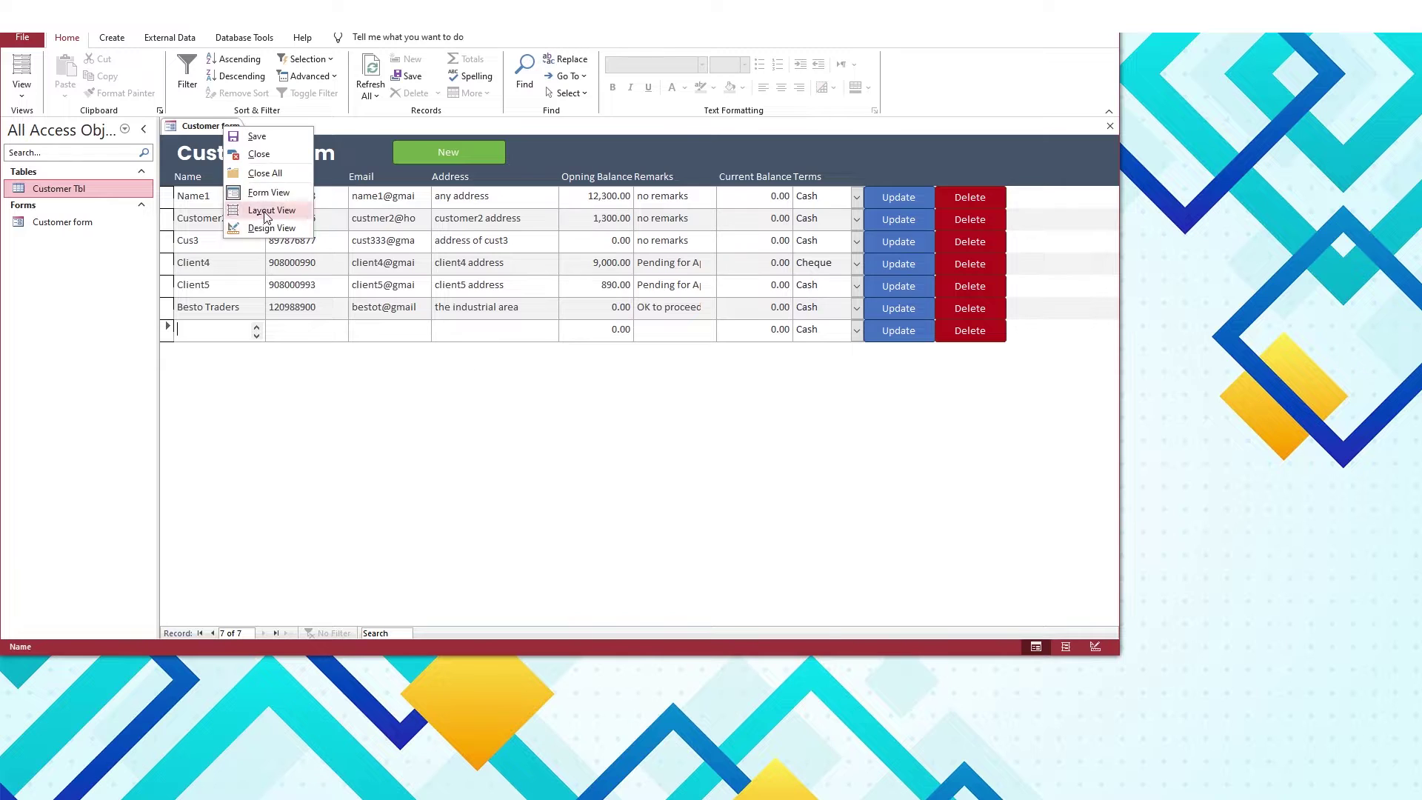
click(271, 228)
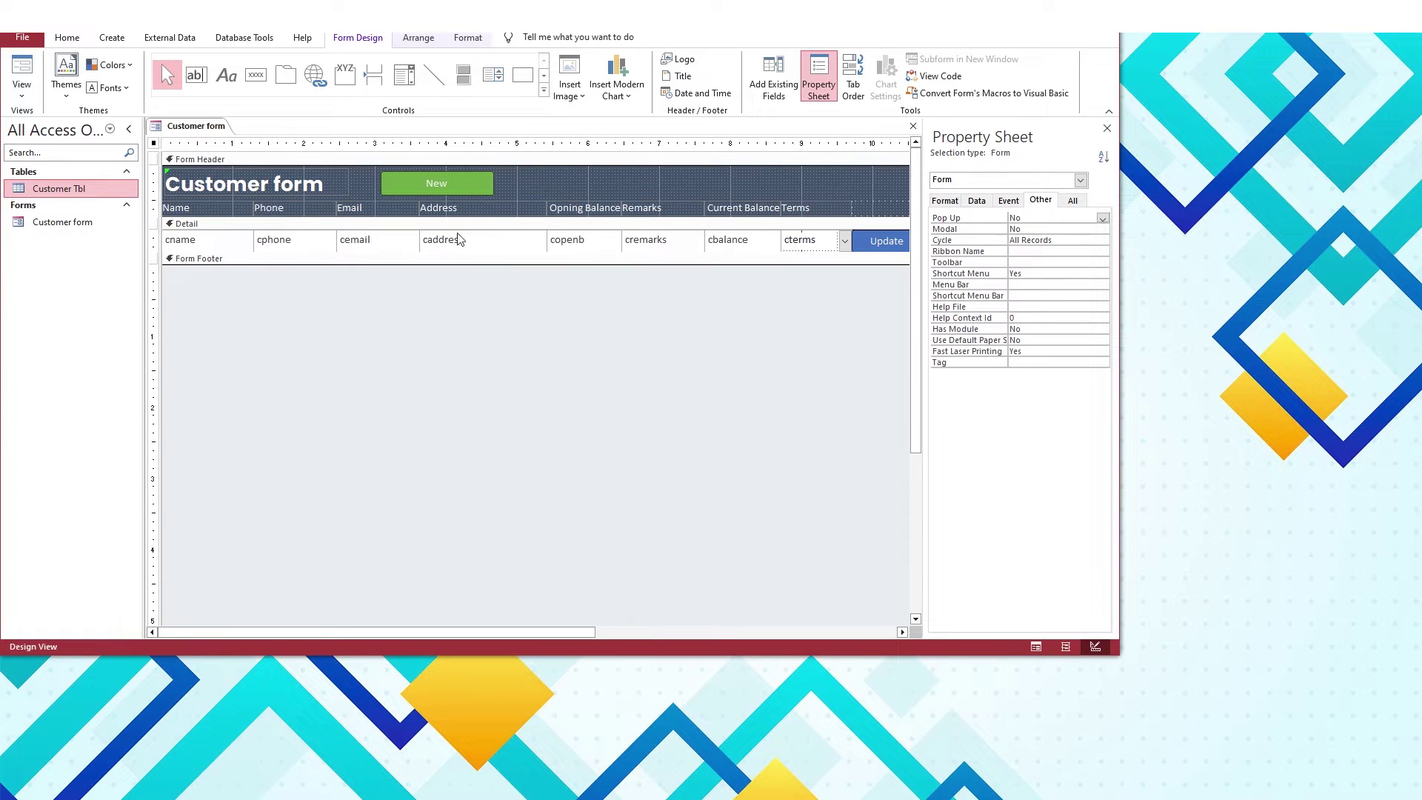
Set Allow Additions to No, verify it in Form View, and start a blank Form Design
click(977, 201)
click(1032, 320)
click(1103, 322)
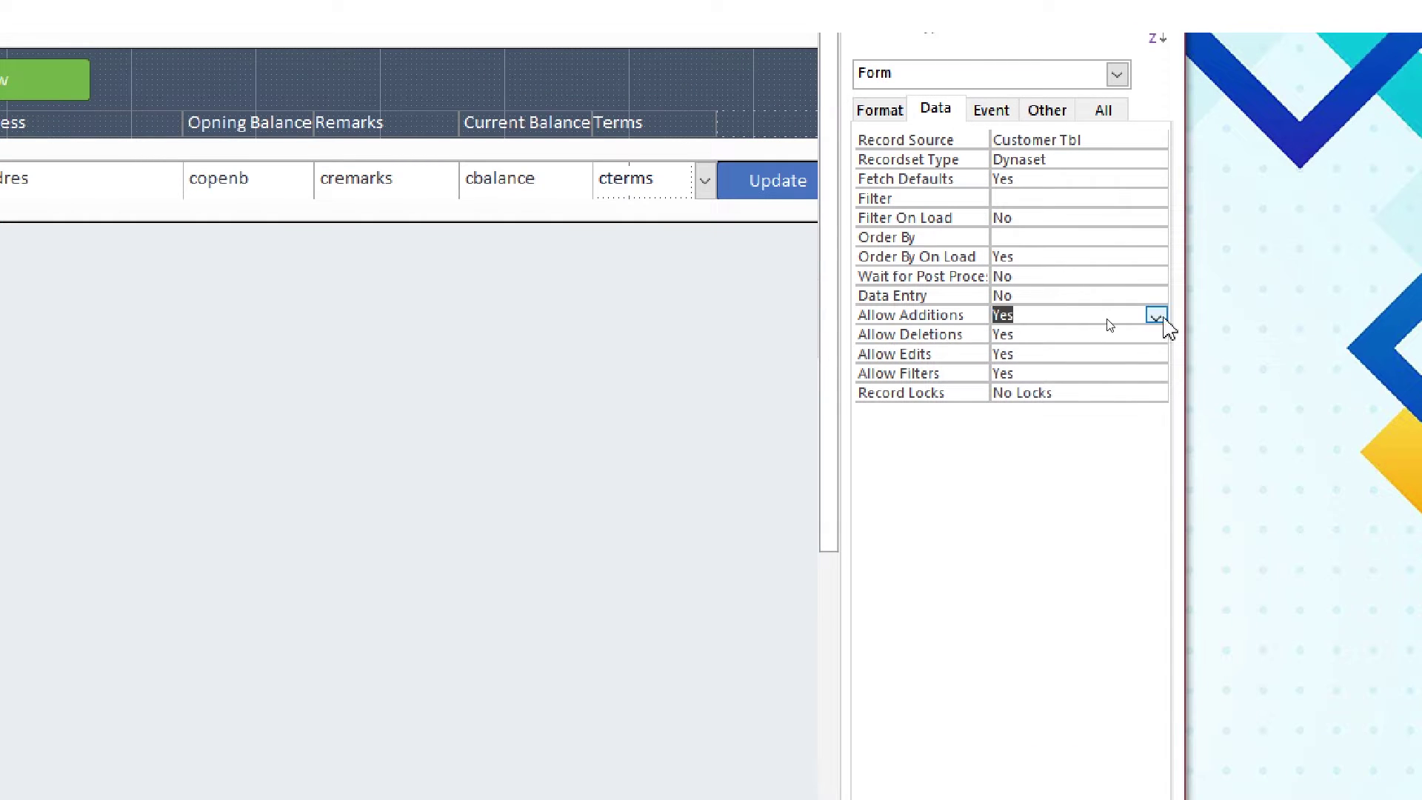
click(1029, 340)
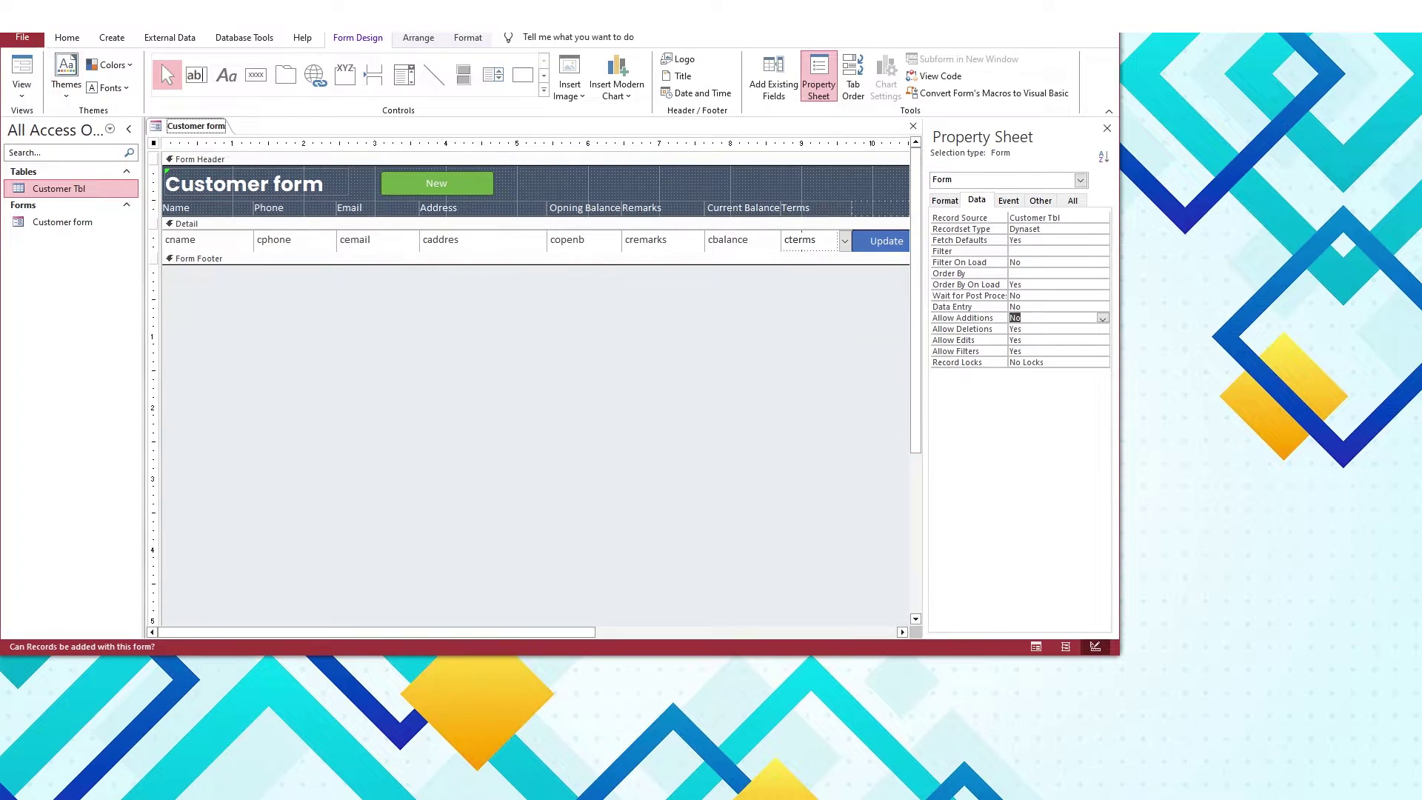
key(F5)
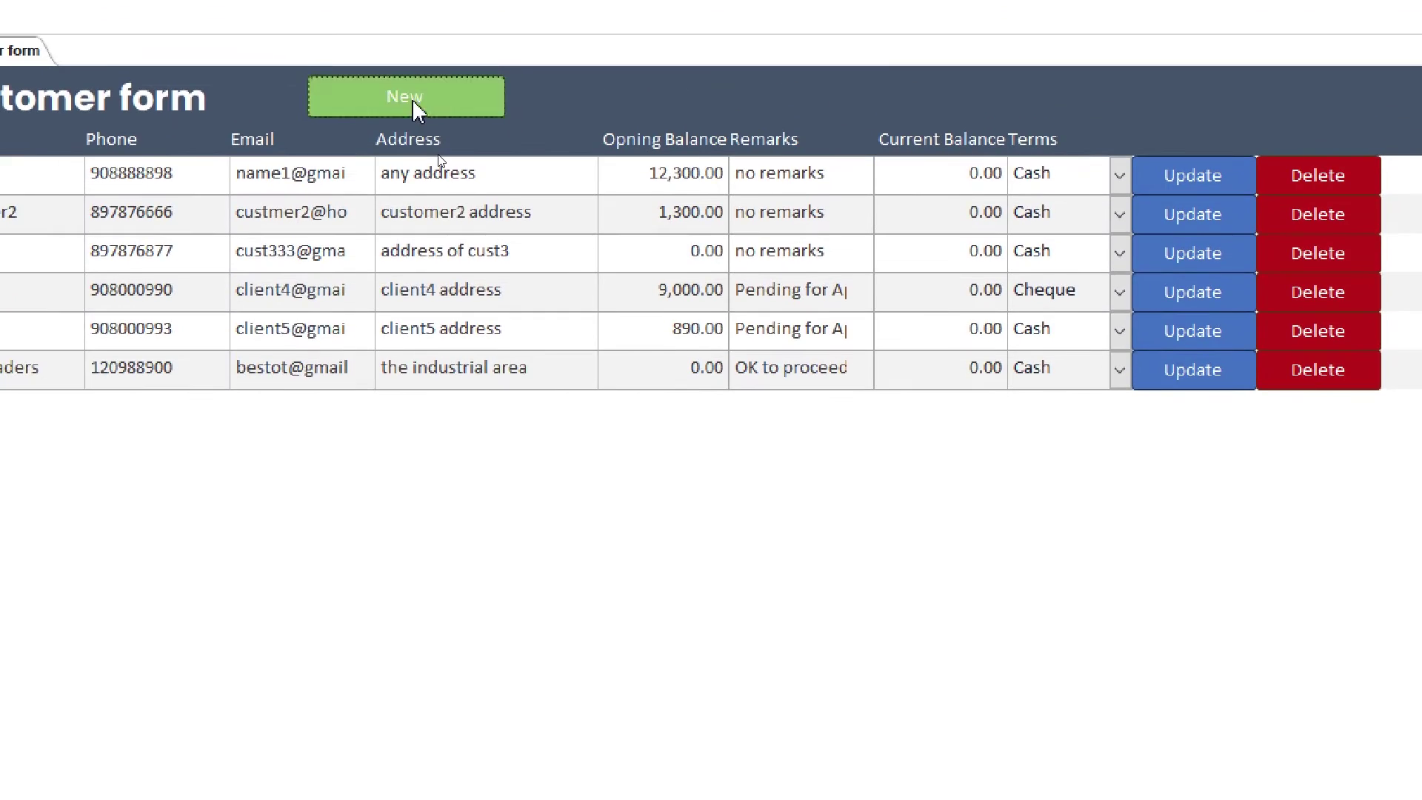
click(208, 130)
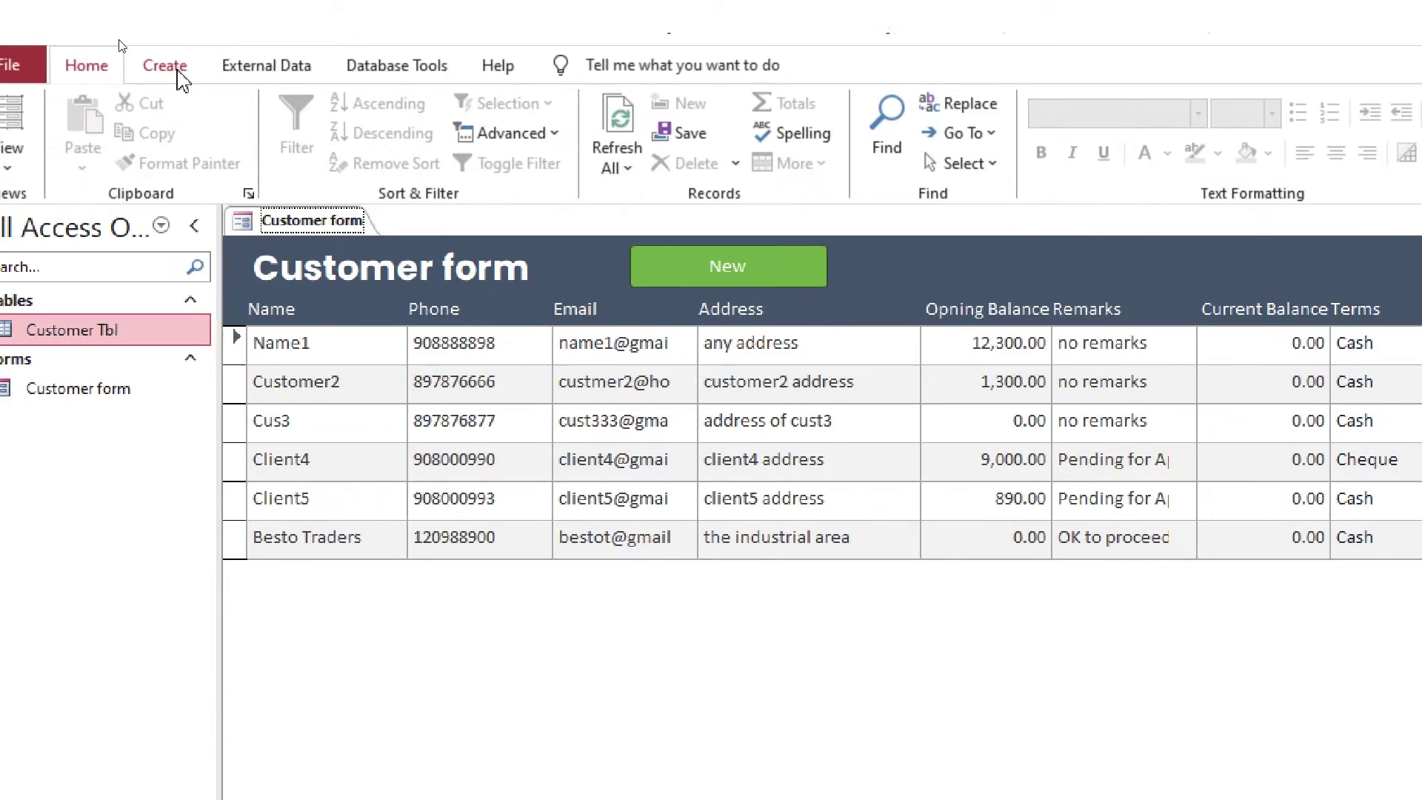
click(177, 72)
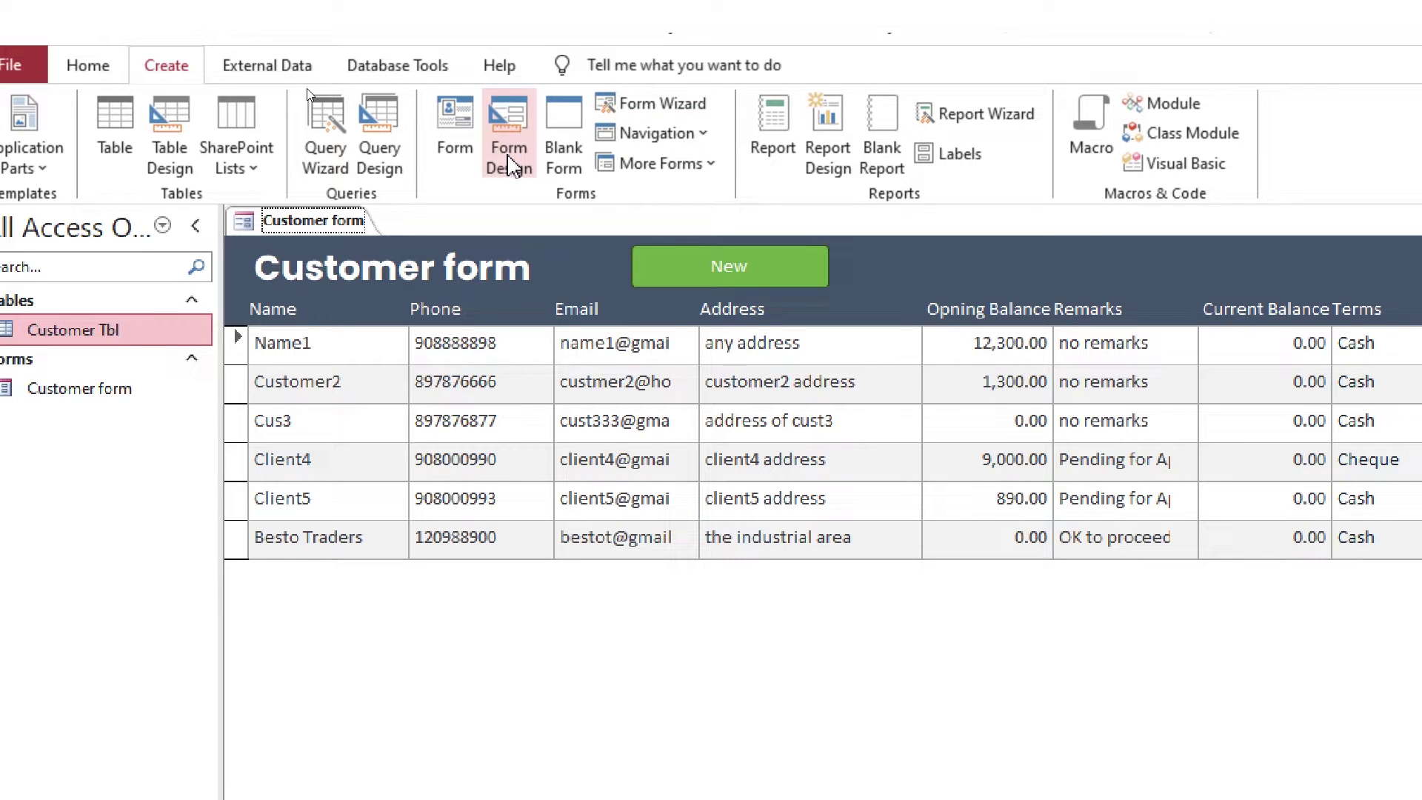
click(510, 164)
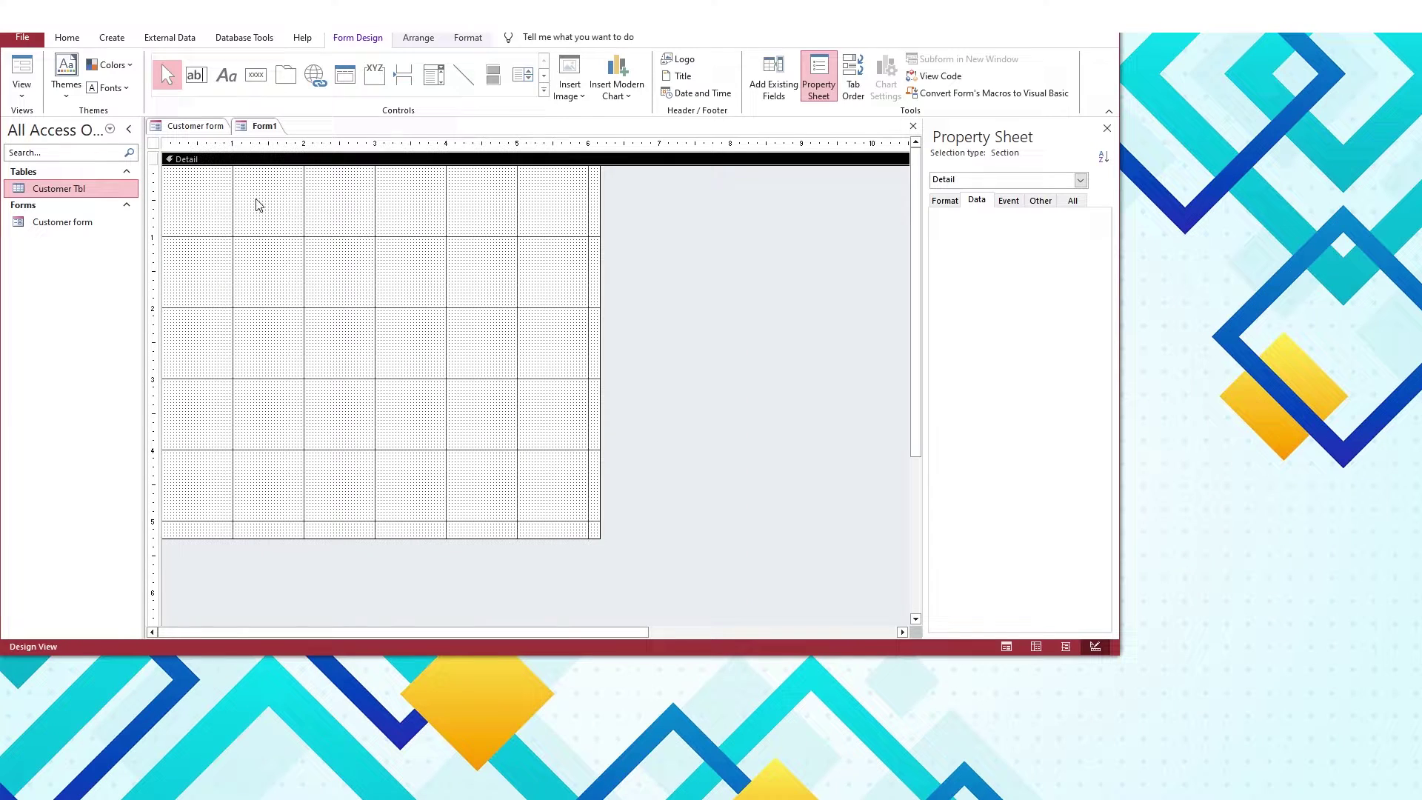
Add Page Header/Footer sections to Form1 and fill the page header blue
right_click(416, 337)
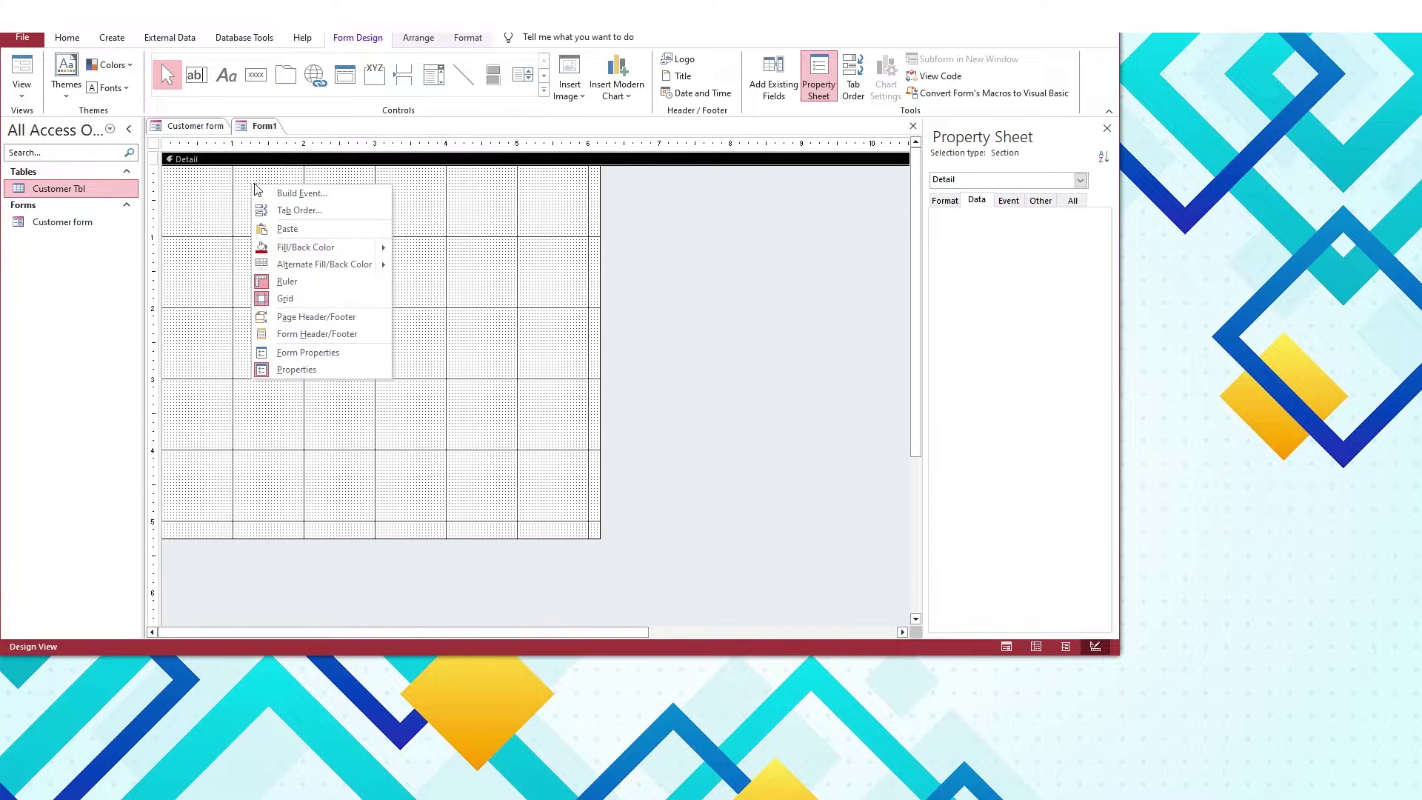
click(484, 555)
click(293, 316)
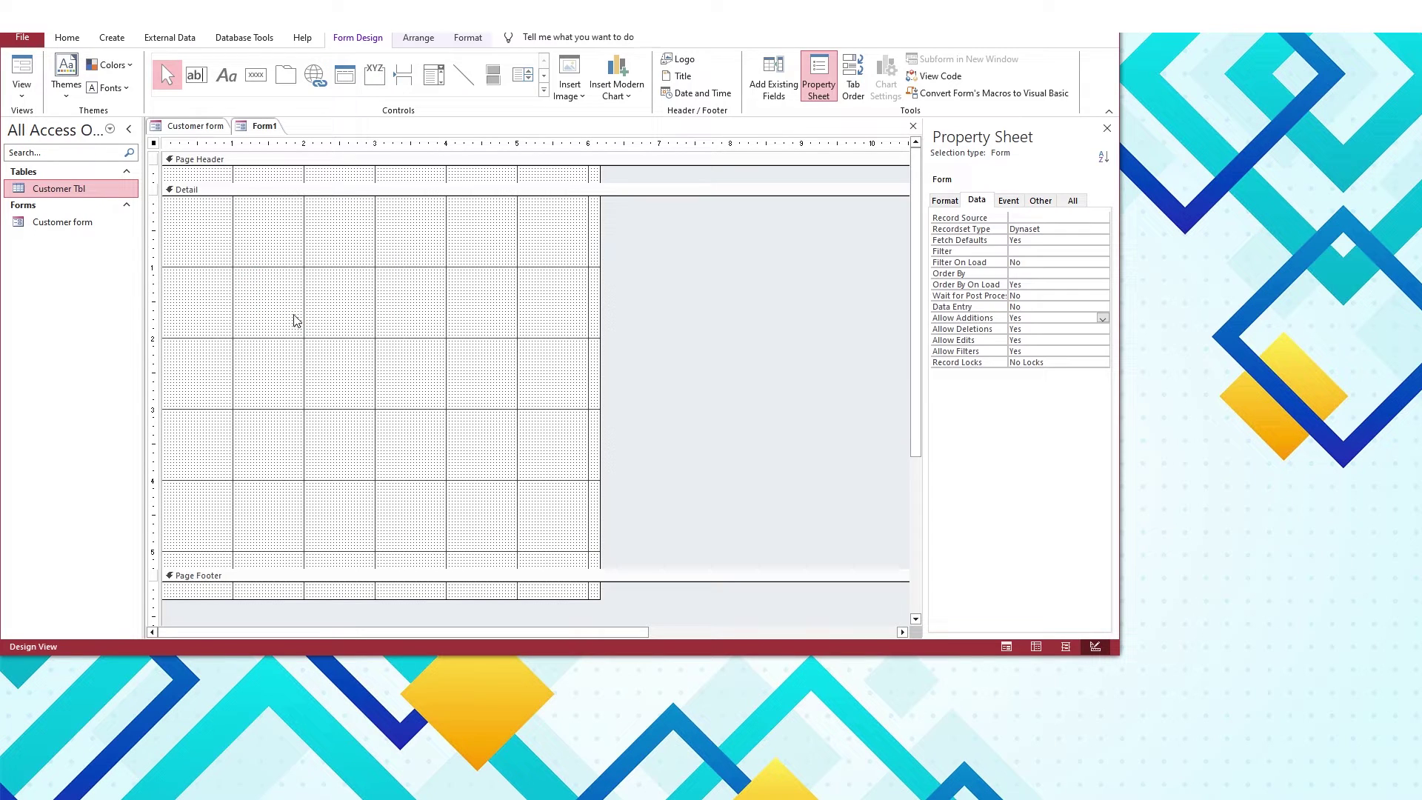
click(296, 205)
click(468, 37)
click(660, 57)
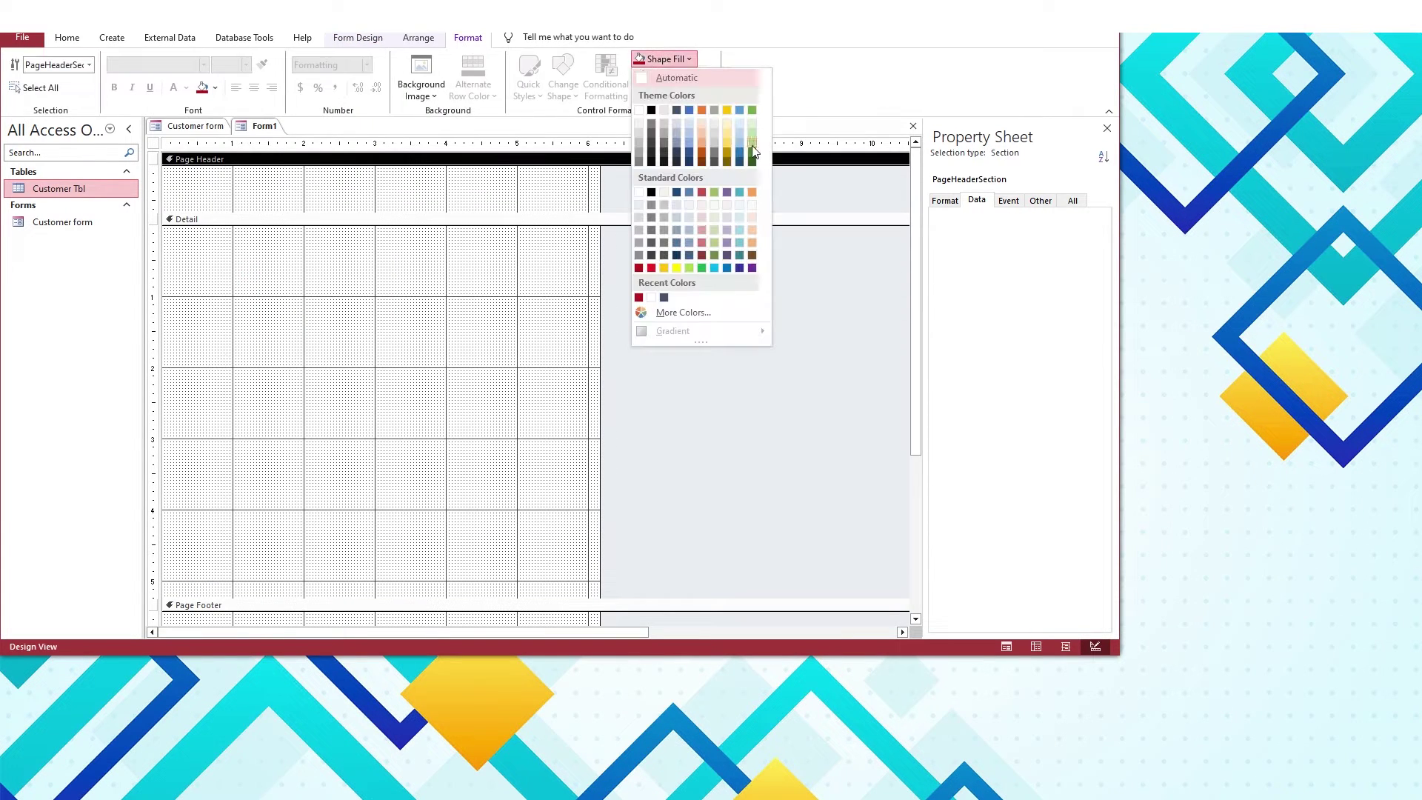
click(752, 148)
Draw a 'New Customer' title label in the page header in bold 18-point Poppins and shrink the header to fit
click(366, 41)
click(226, 74)
drag(188, 177, 261, 193)
click(468, 38)
click(152, 65)
text(Poppins)
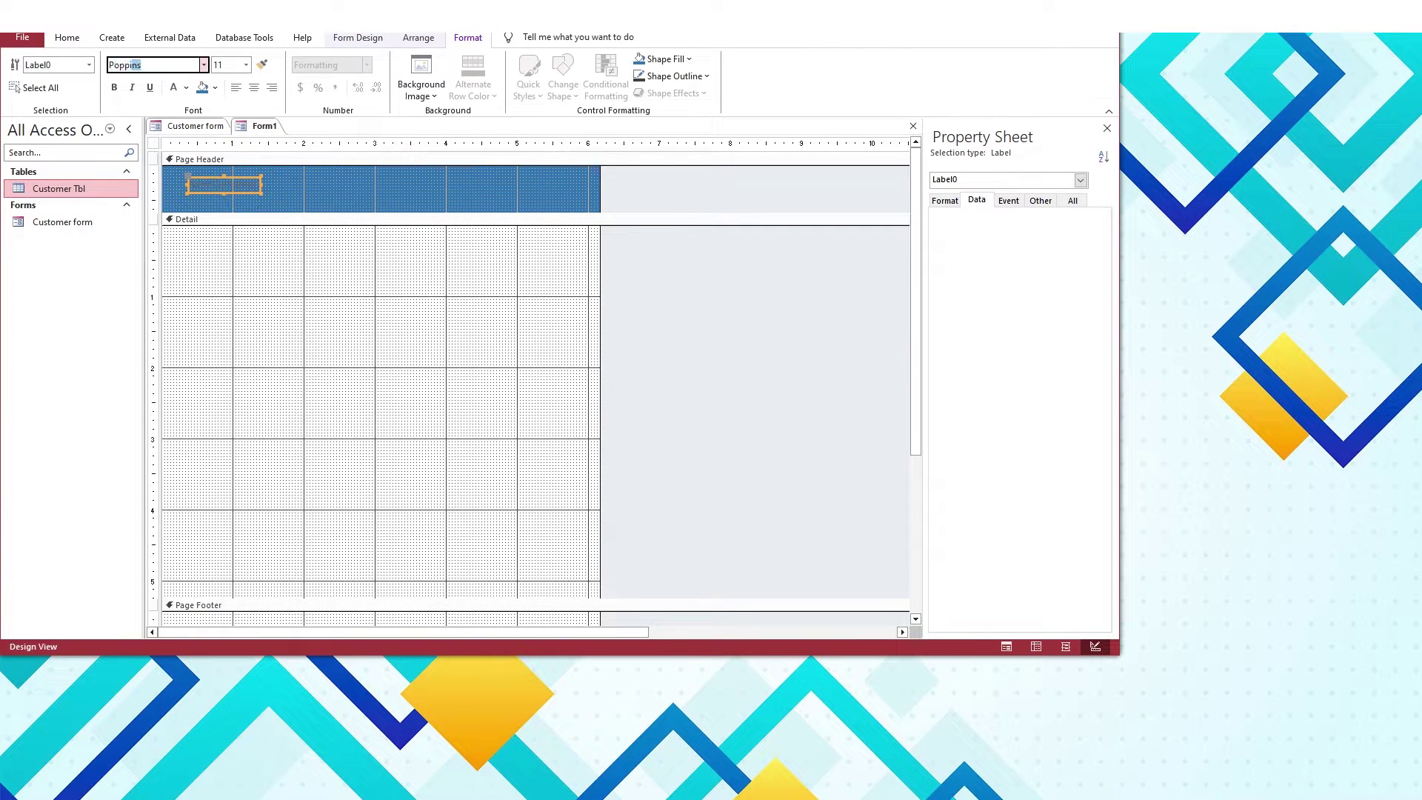
click(114, 88)
click(246, 65)
click(222, 189)
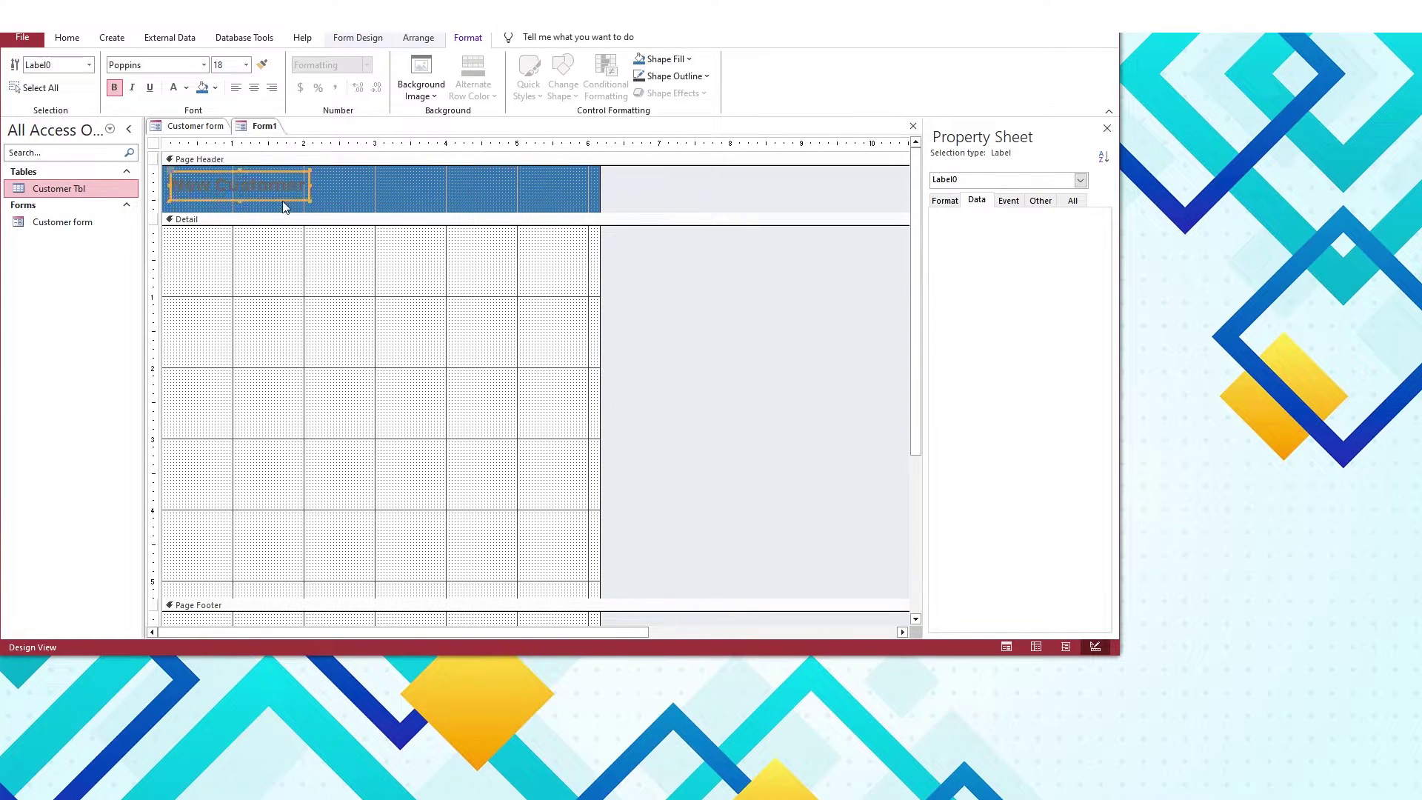
drag(286, 213, 363, 199)
Place an unbound text box in the Detail section
click(286, 263)
click(358, 37)
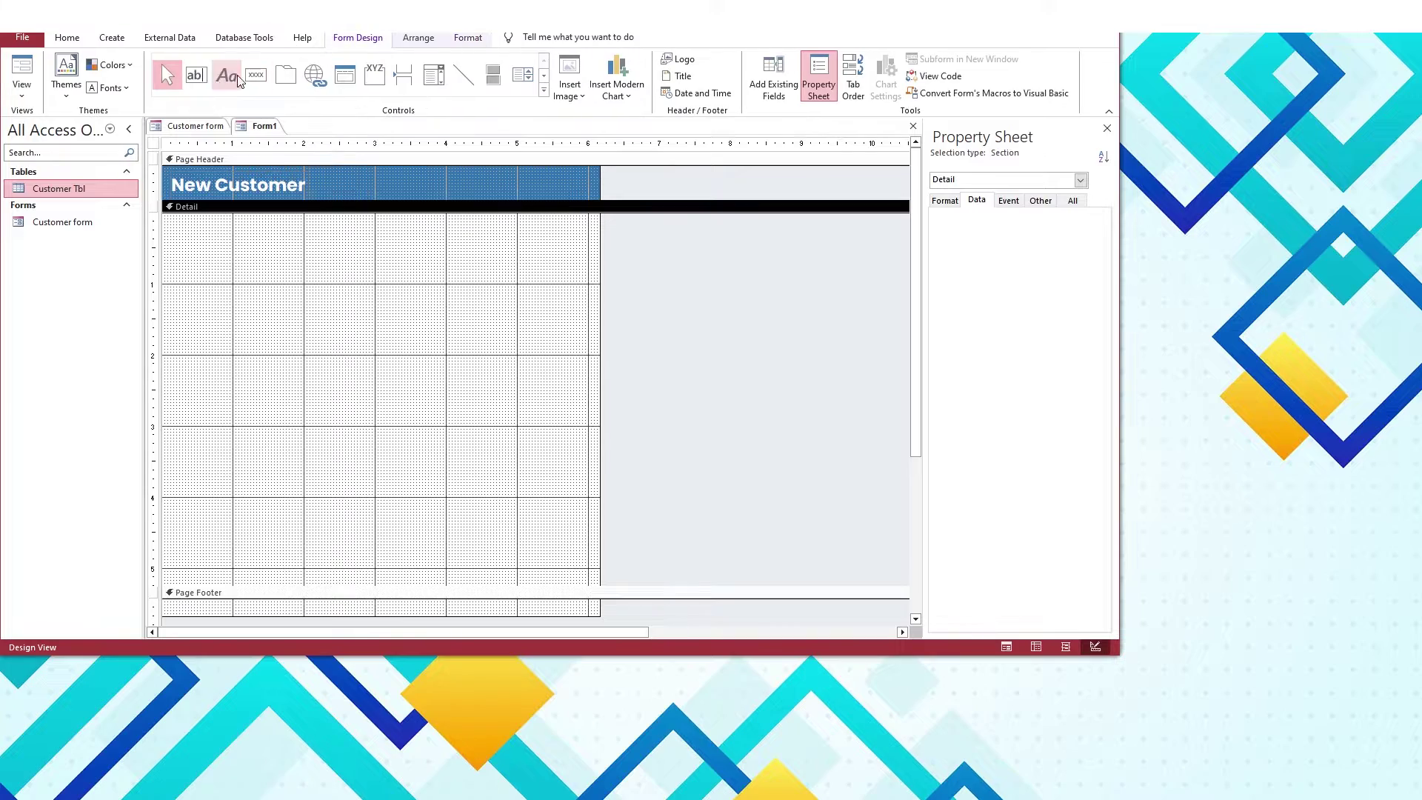
click(197, 74)
click(253, 261)
Move the Text1 label above the Unbound box and colour its text blue
click(199, 263)
drag(198, 263, 413, 282)
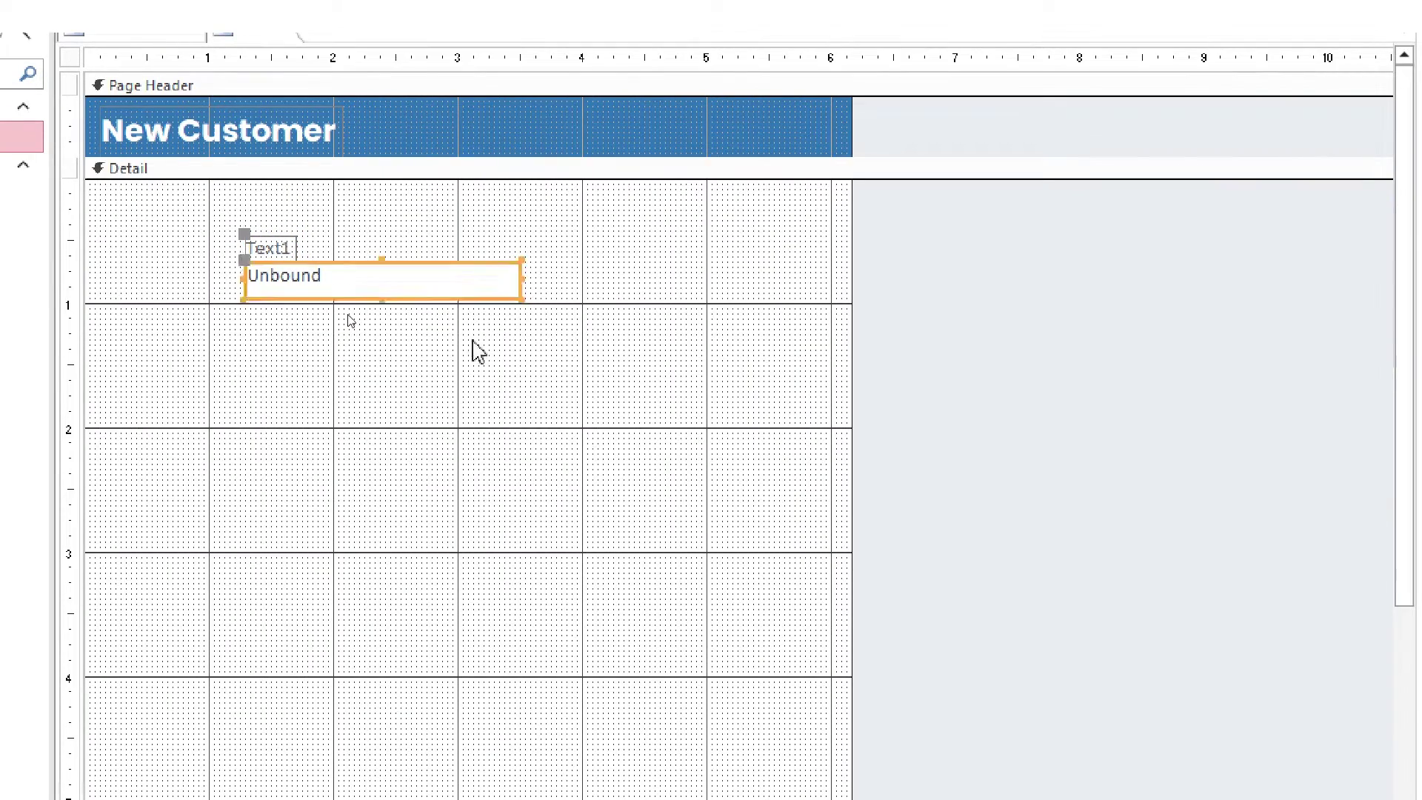
click(270, 248)
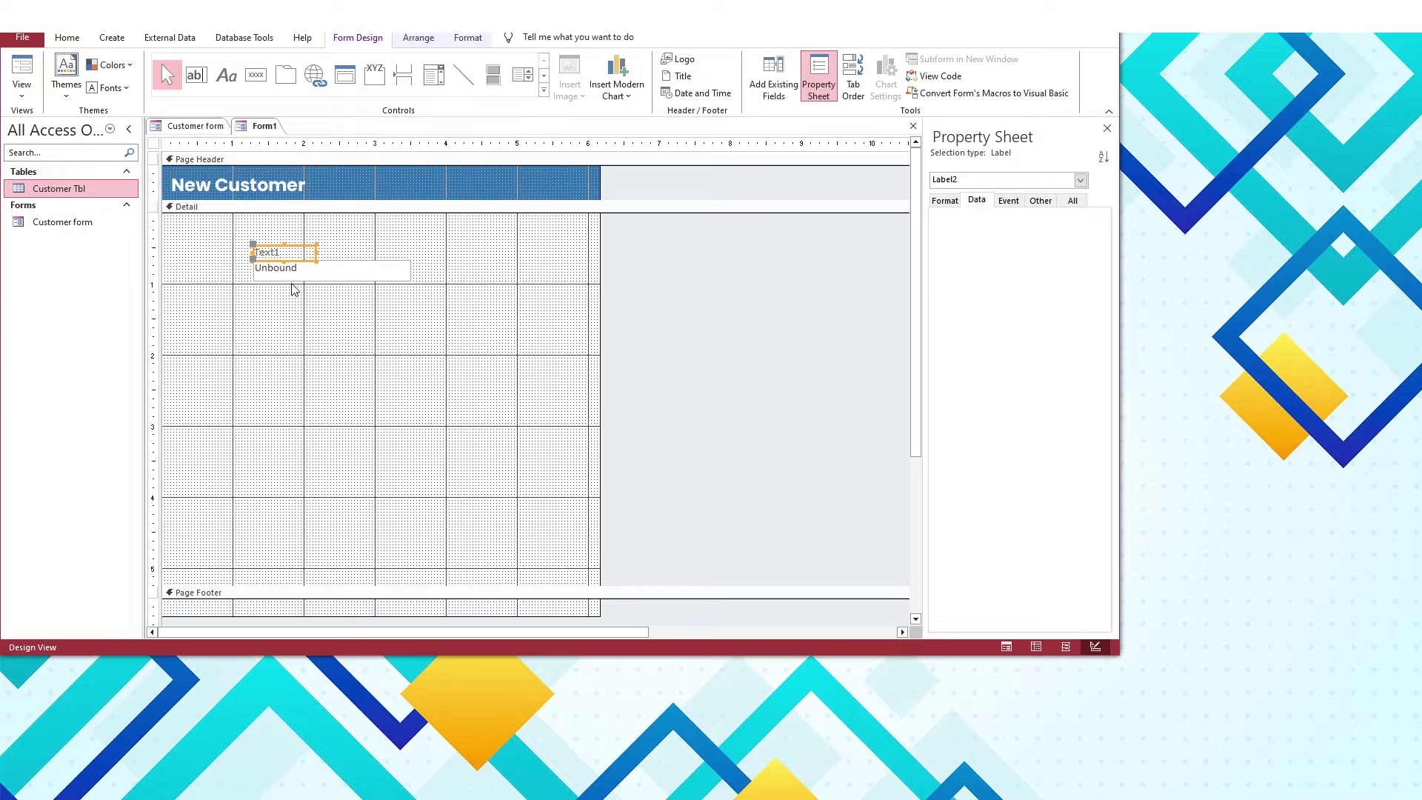
click(468, 37)
click(186, 88)
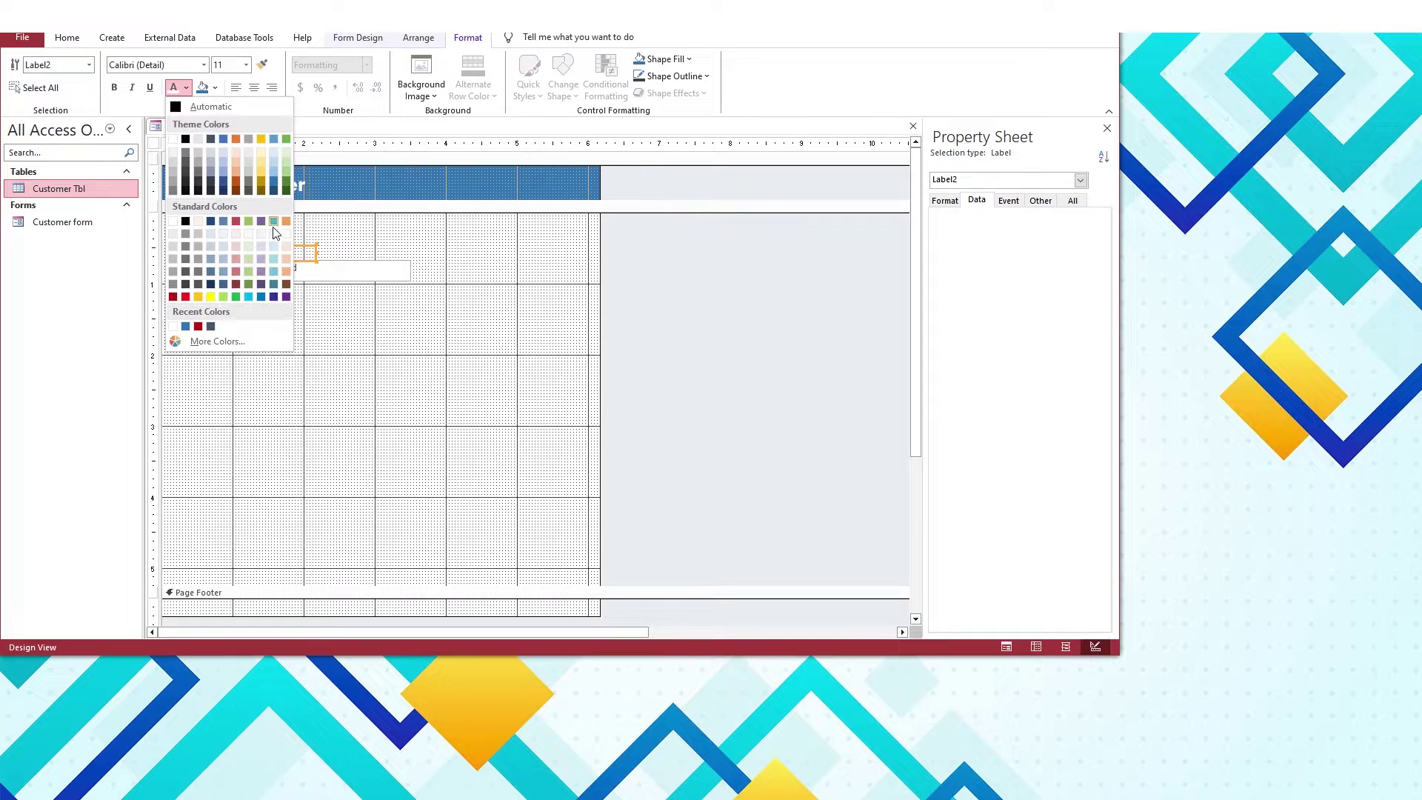
click(261, 297)
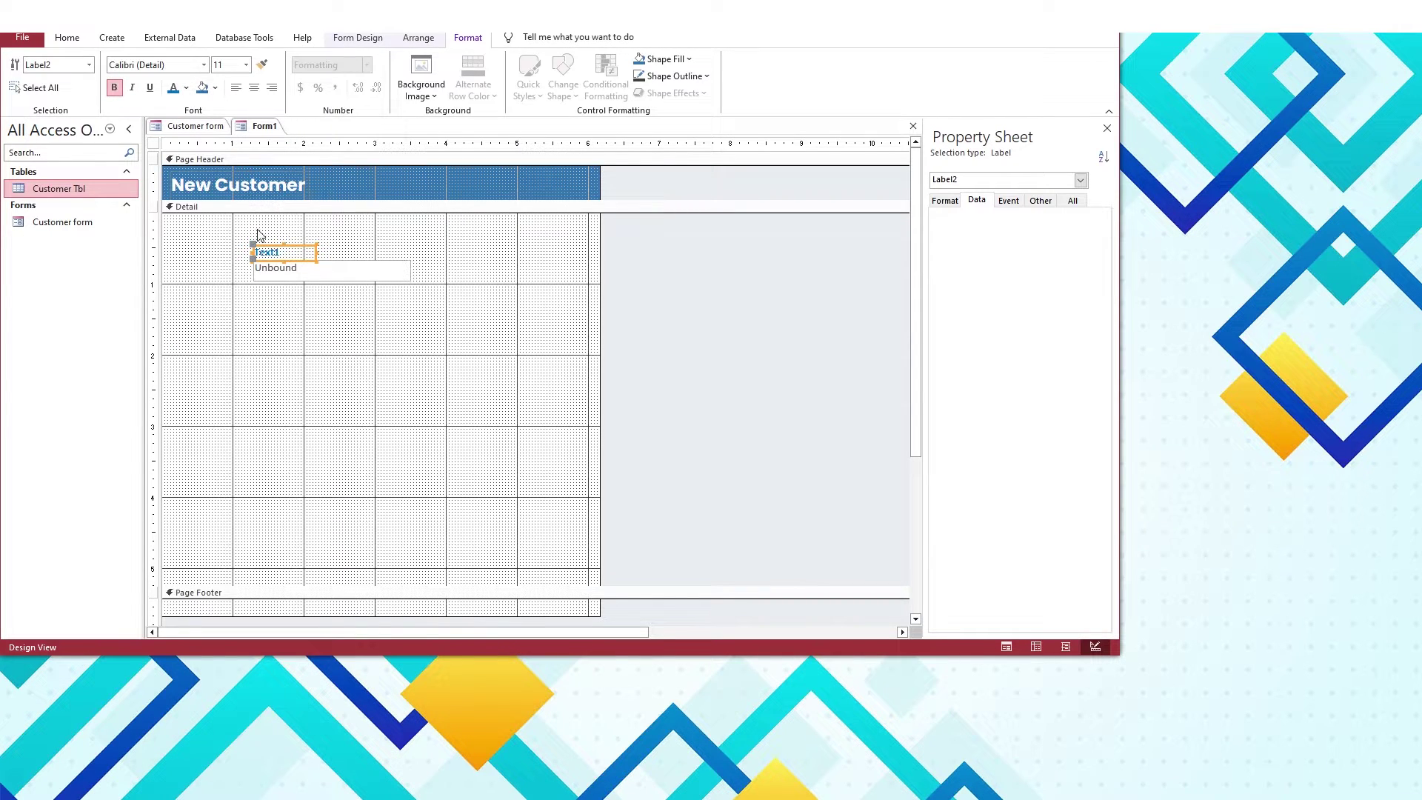
Give the Unbound text box Medium control margins, then select it together with the Text1 label
click(311, 272)
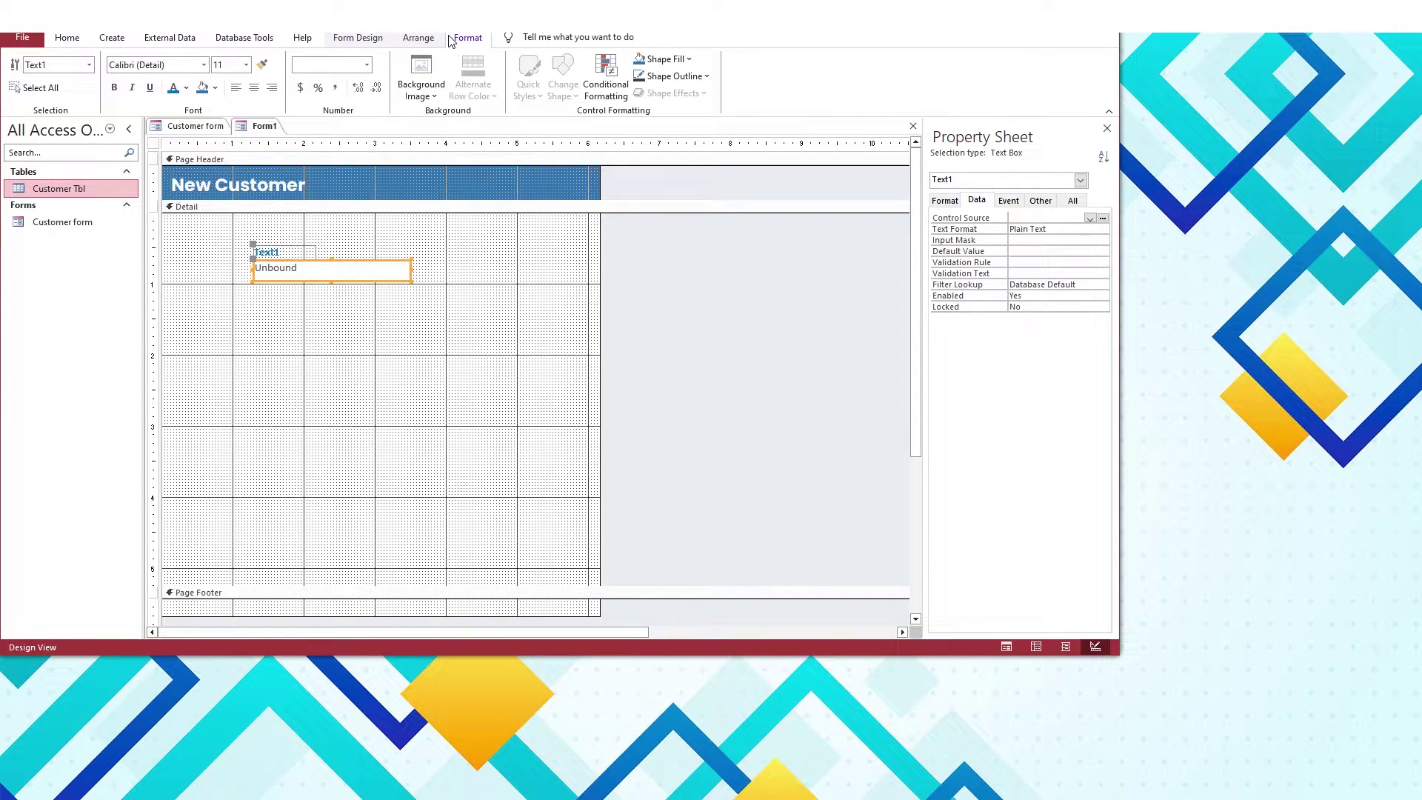
click(419, 37)
click(601, 84)
click(630, 175)
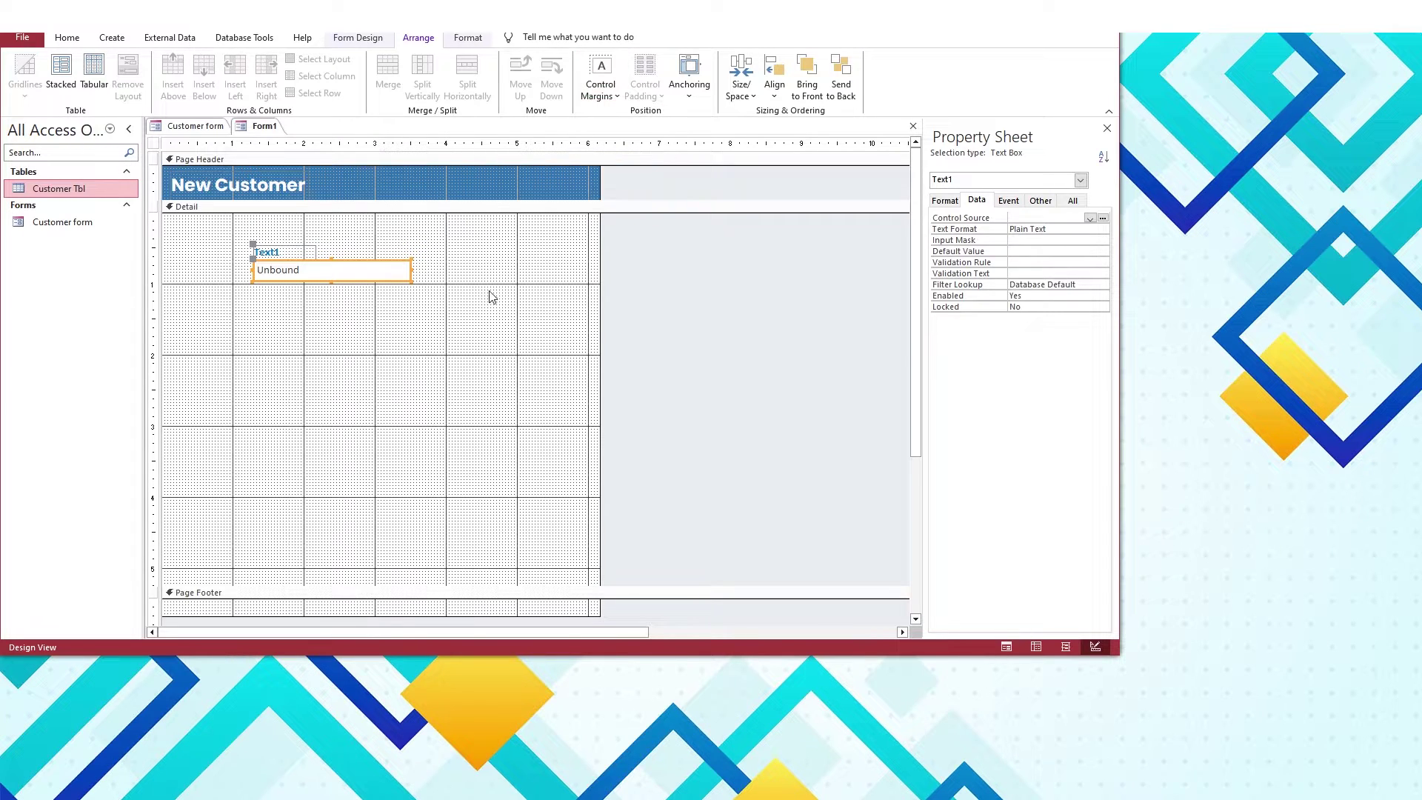
shift+click(267, 252)
click(468, 37)
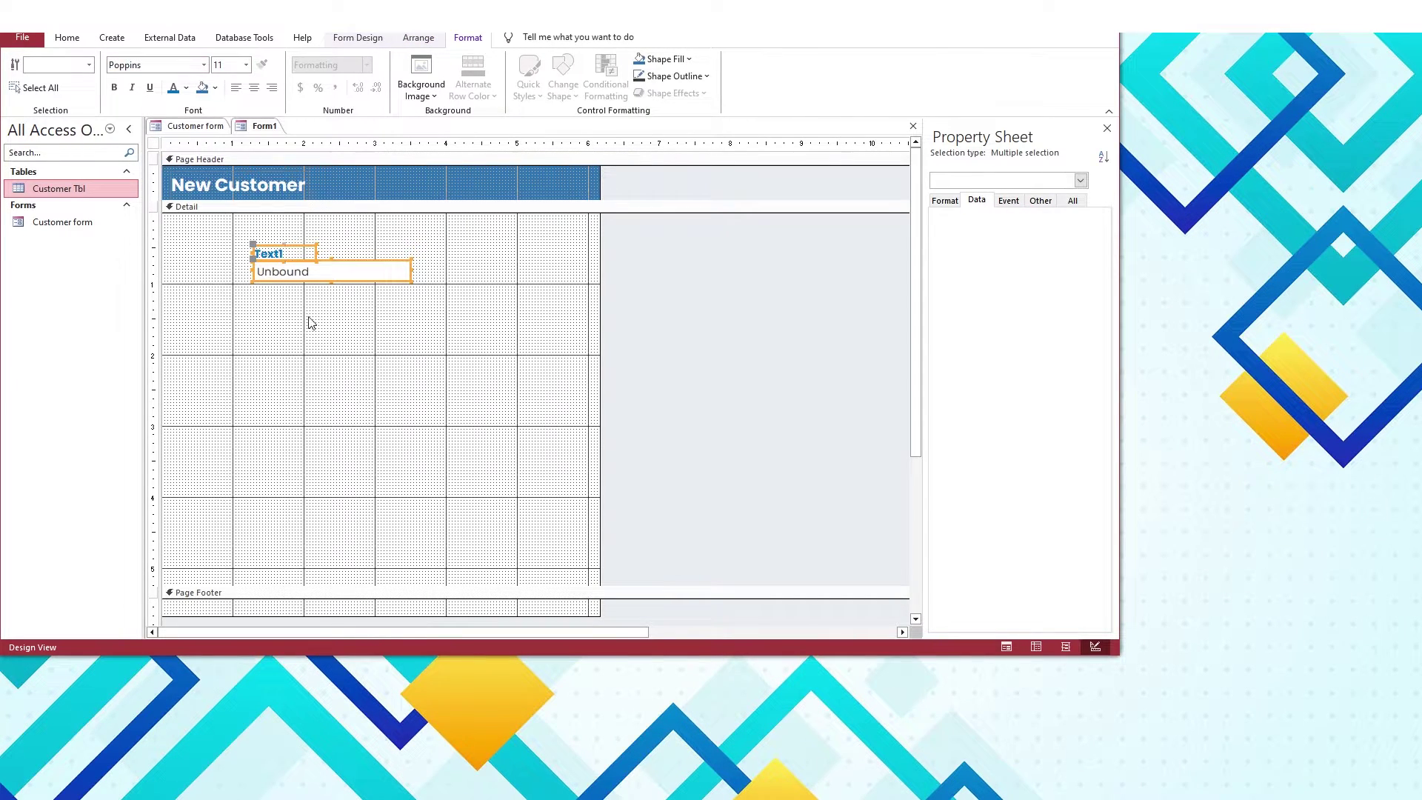
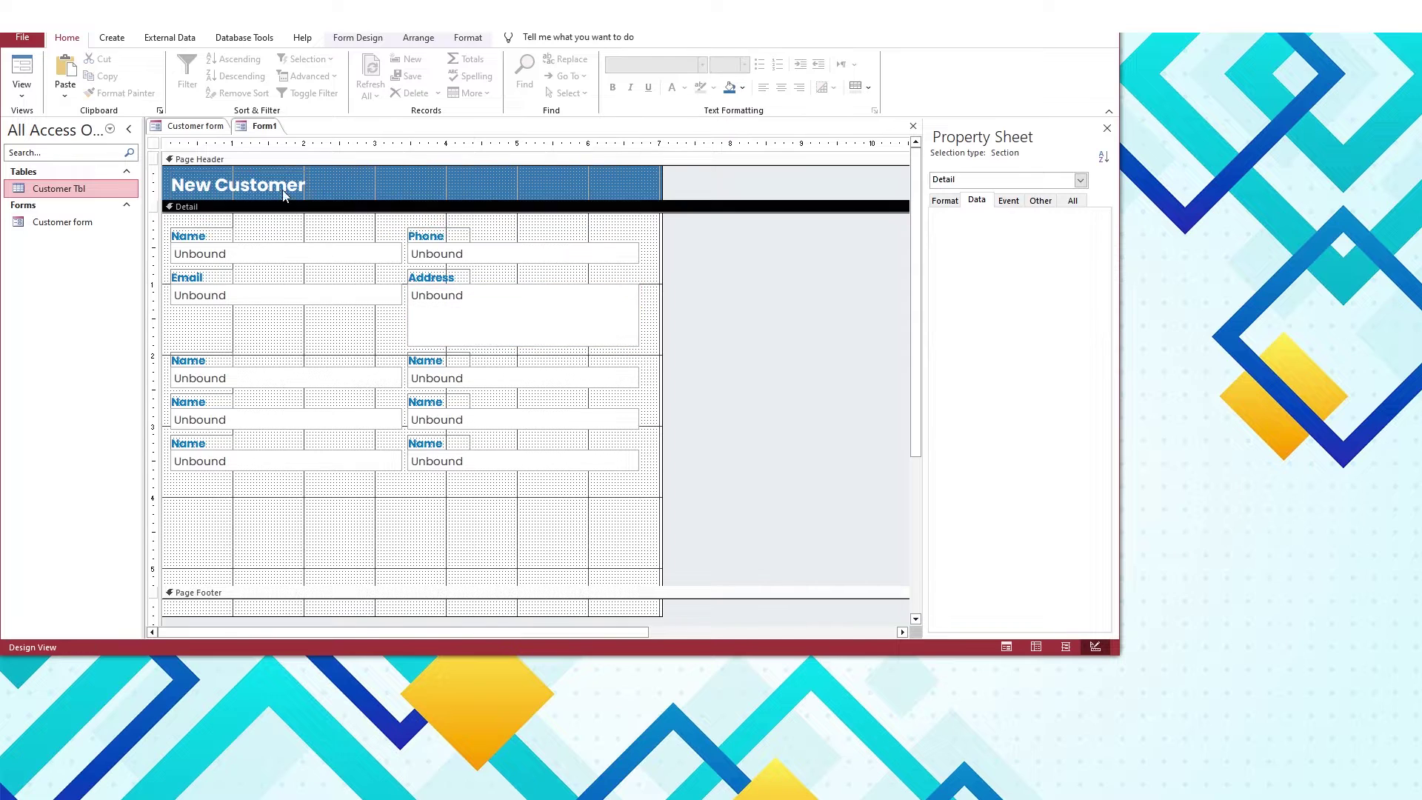
Relabel the copied Name labels as Opening Balance, Remarks and Current Balance
click(196, 126)
click(264, 126)
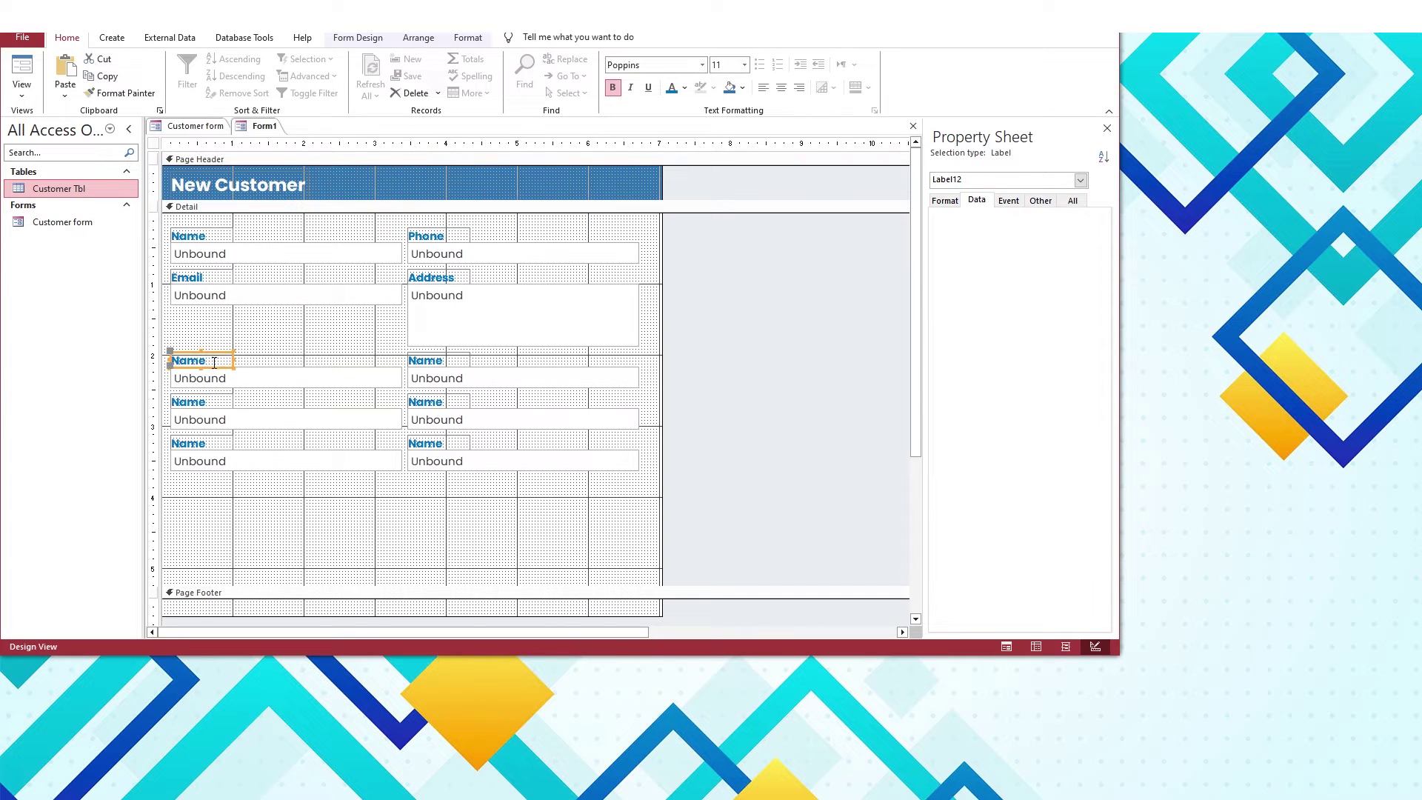
text(ening Balanc)
double_click(426, 360)
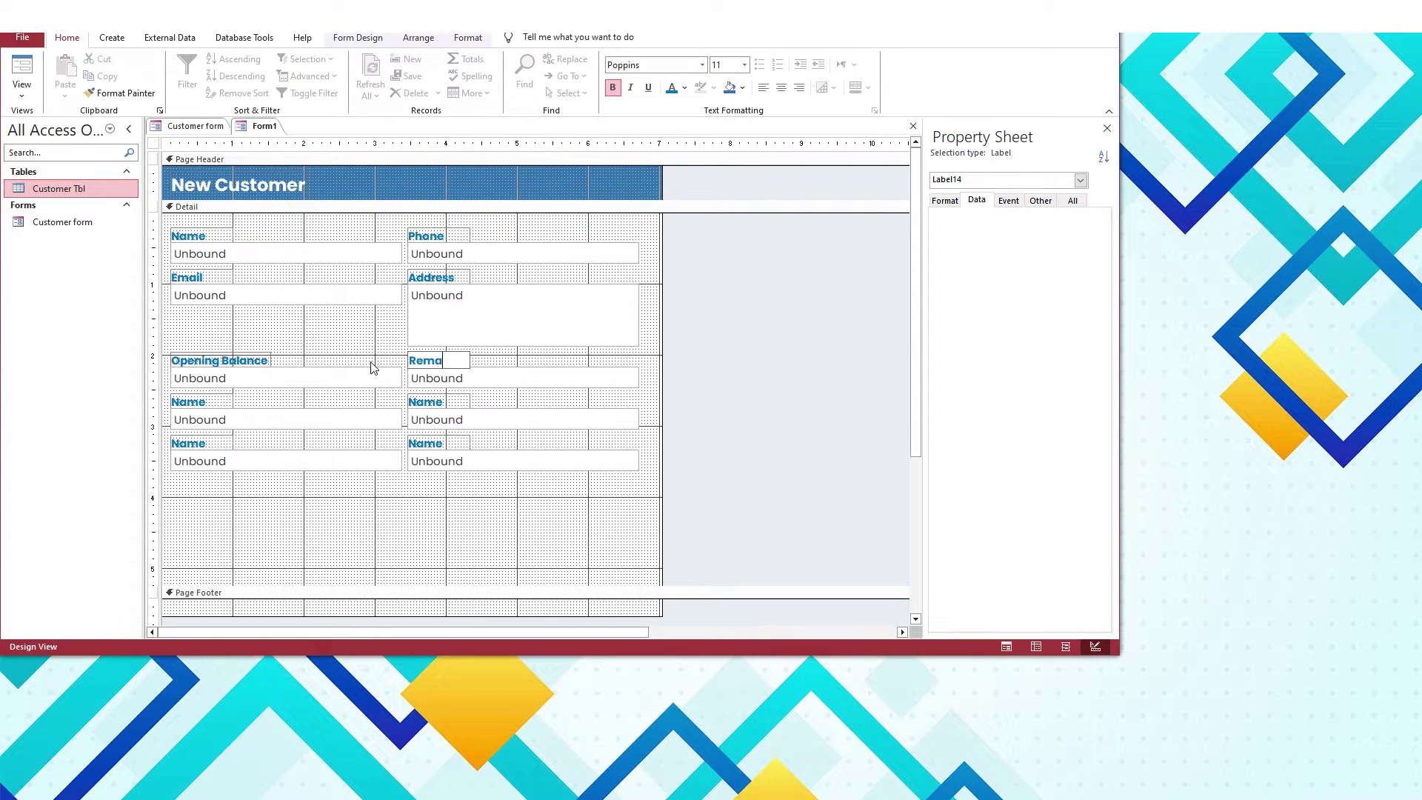
text(Remarks)
double_click(188, 401)
text(Current Balan)
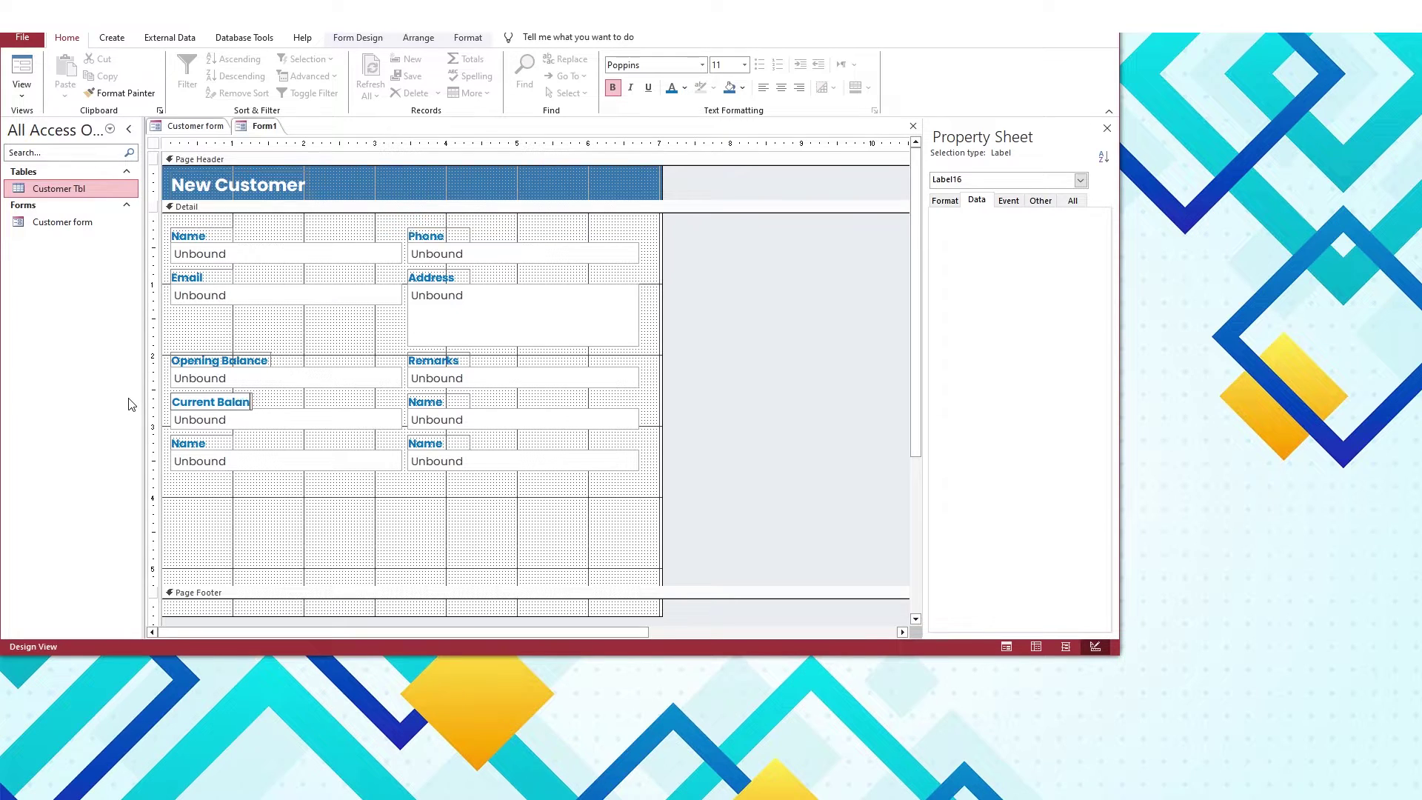
text(ce)
Relabel the third-row label Terms of Payment and delete the unused bottom row of Name fields
click(195, 126)
click(264, 127)
click(465, 419)
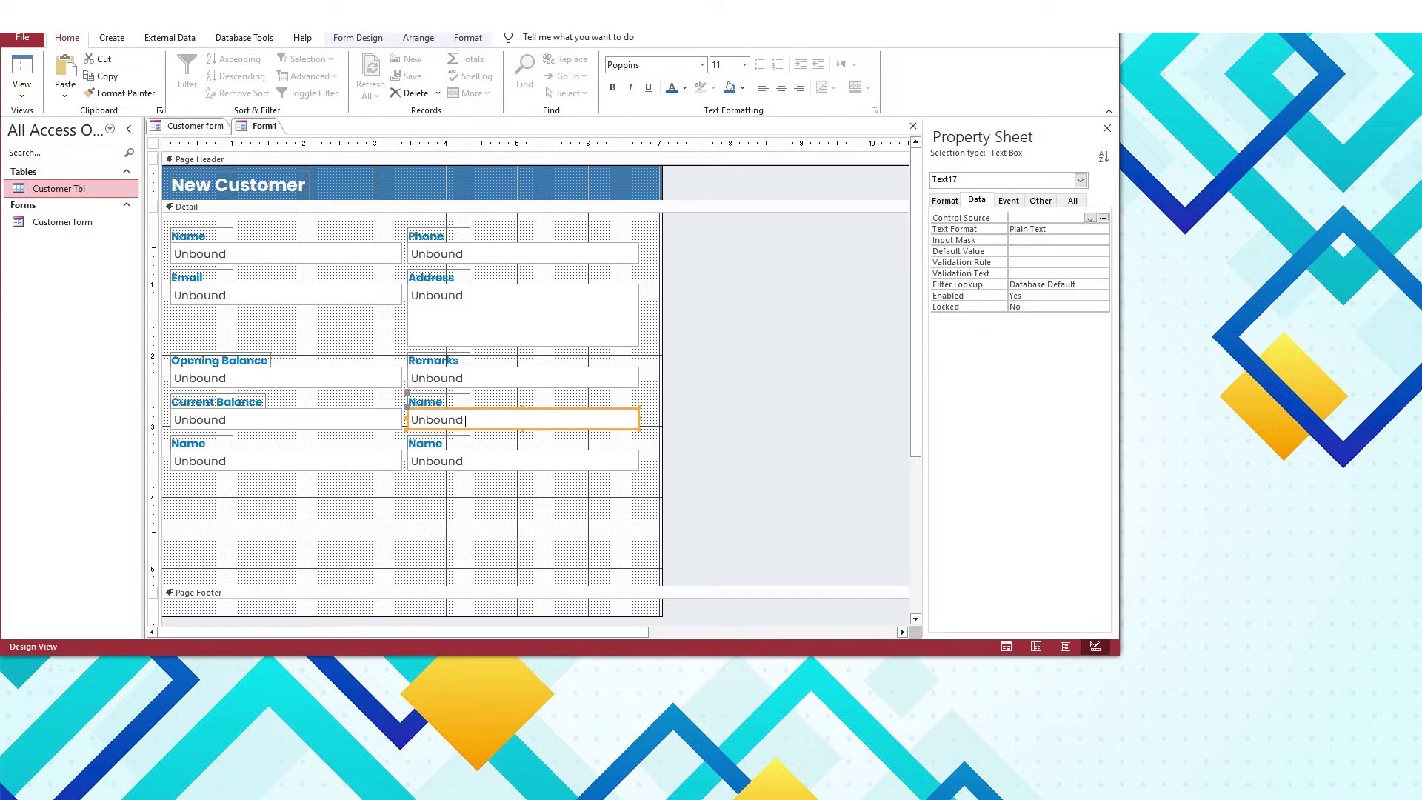
double_click(425, 401)
text(Terms of Payment)
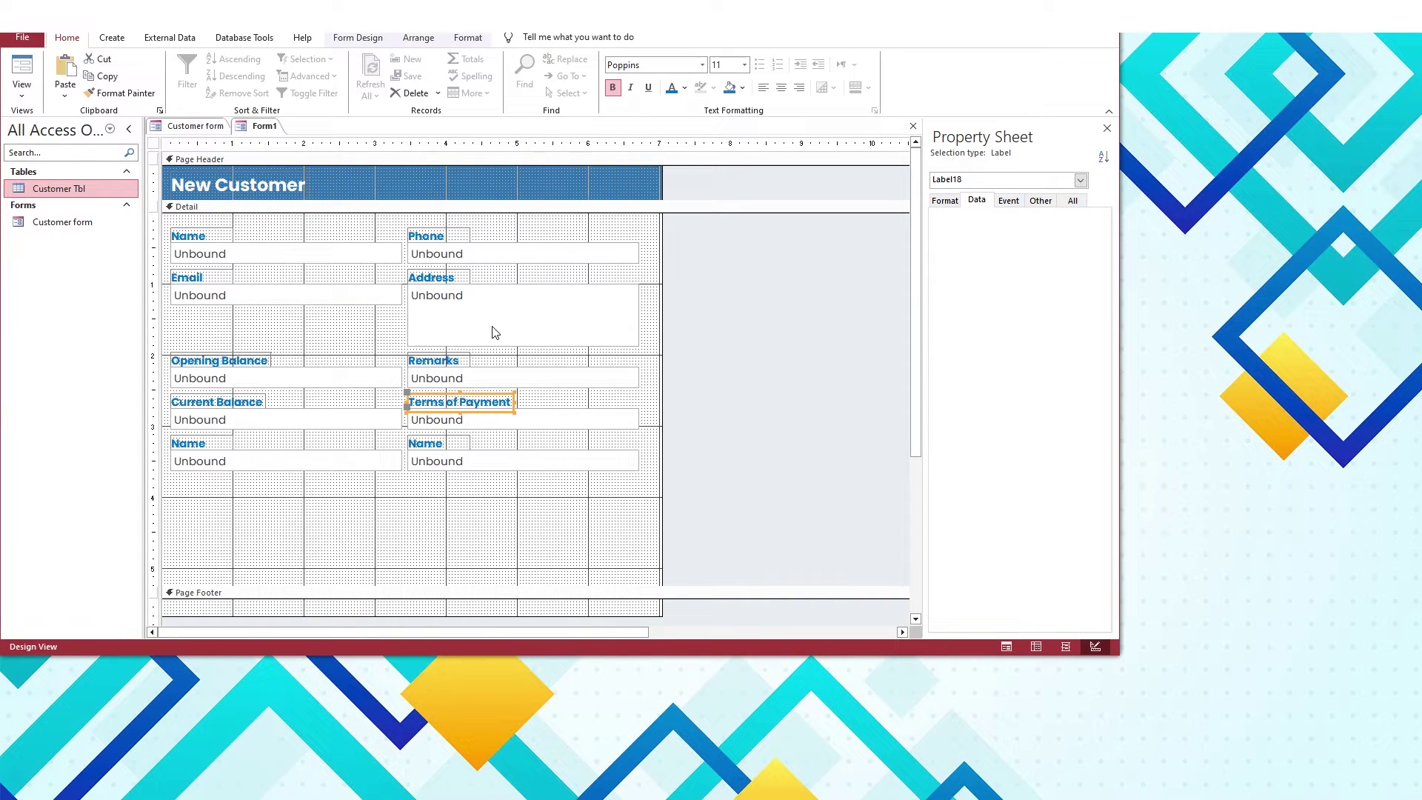
drag(458, 480, 226, 437)
key(Delete)
Shorten the Detail section and convert the Terms of Payment text box to a combo box
drag(435, 590, 445, 528)
right_click(498, 419)
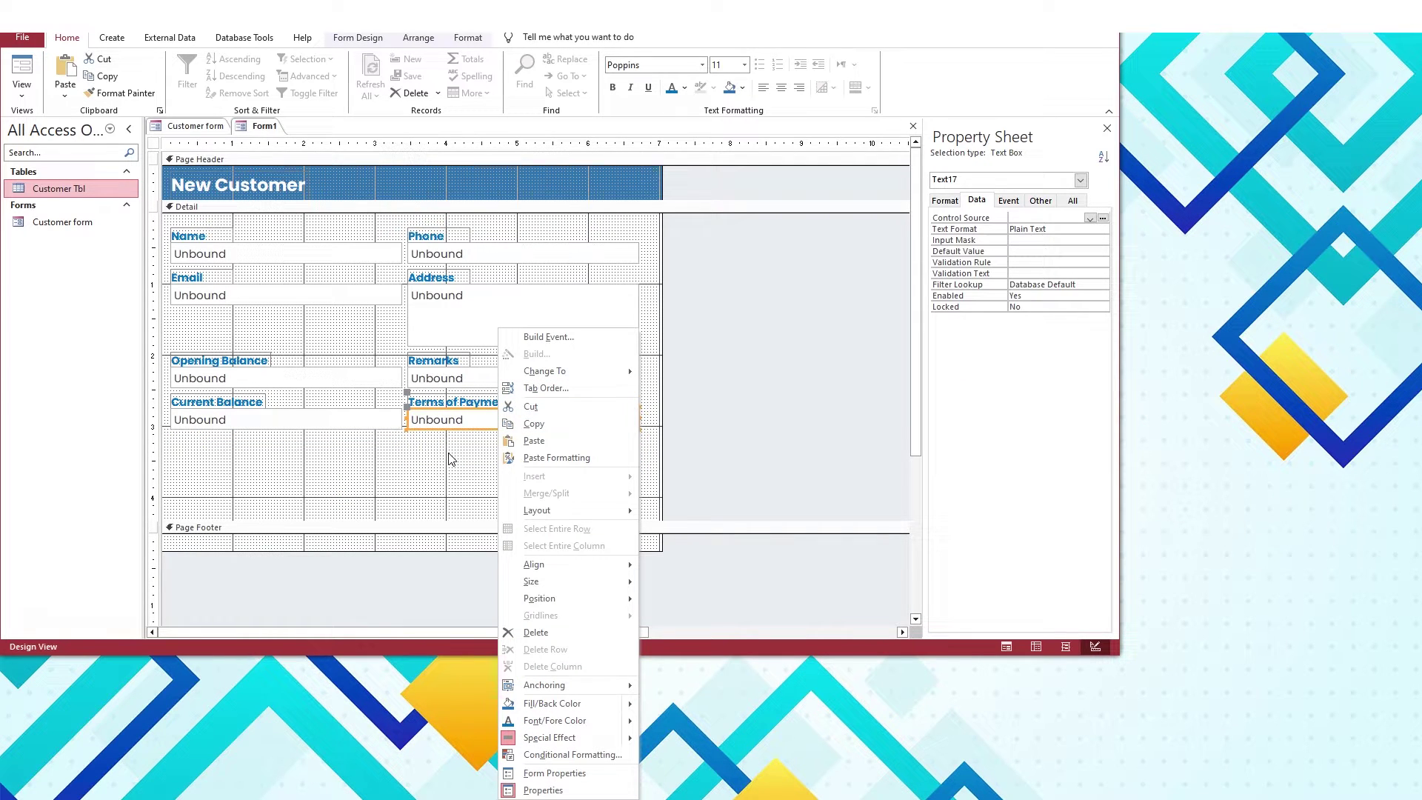
mouse_move(563, 370)
click(700, 419)
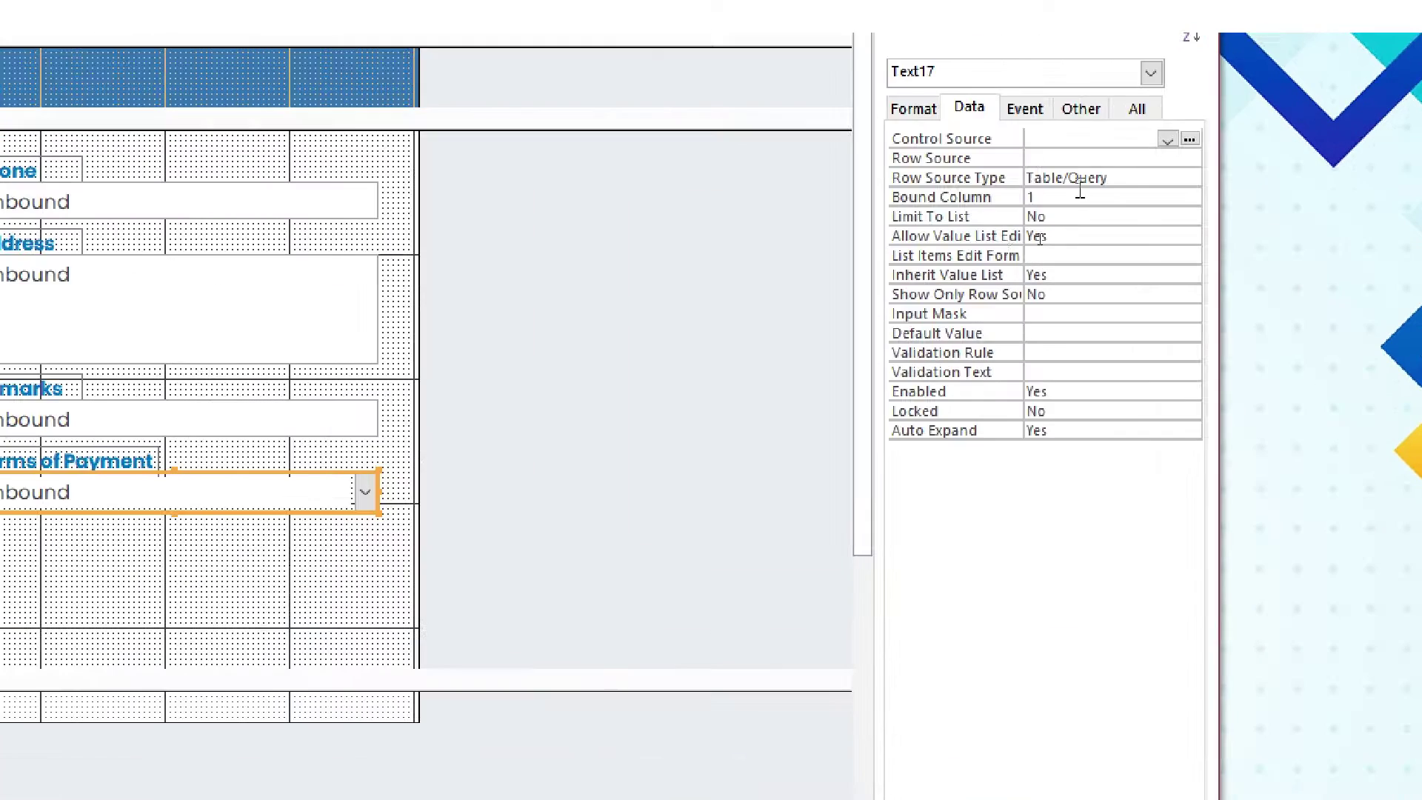
Give the combo a Value List of Cash, Cheque and Other defaulting to Cash, then shrink Detail
click(1037, 240)
click(1103, 240)
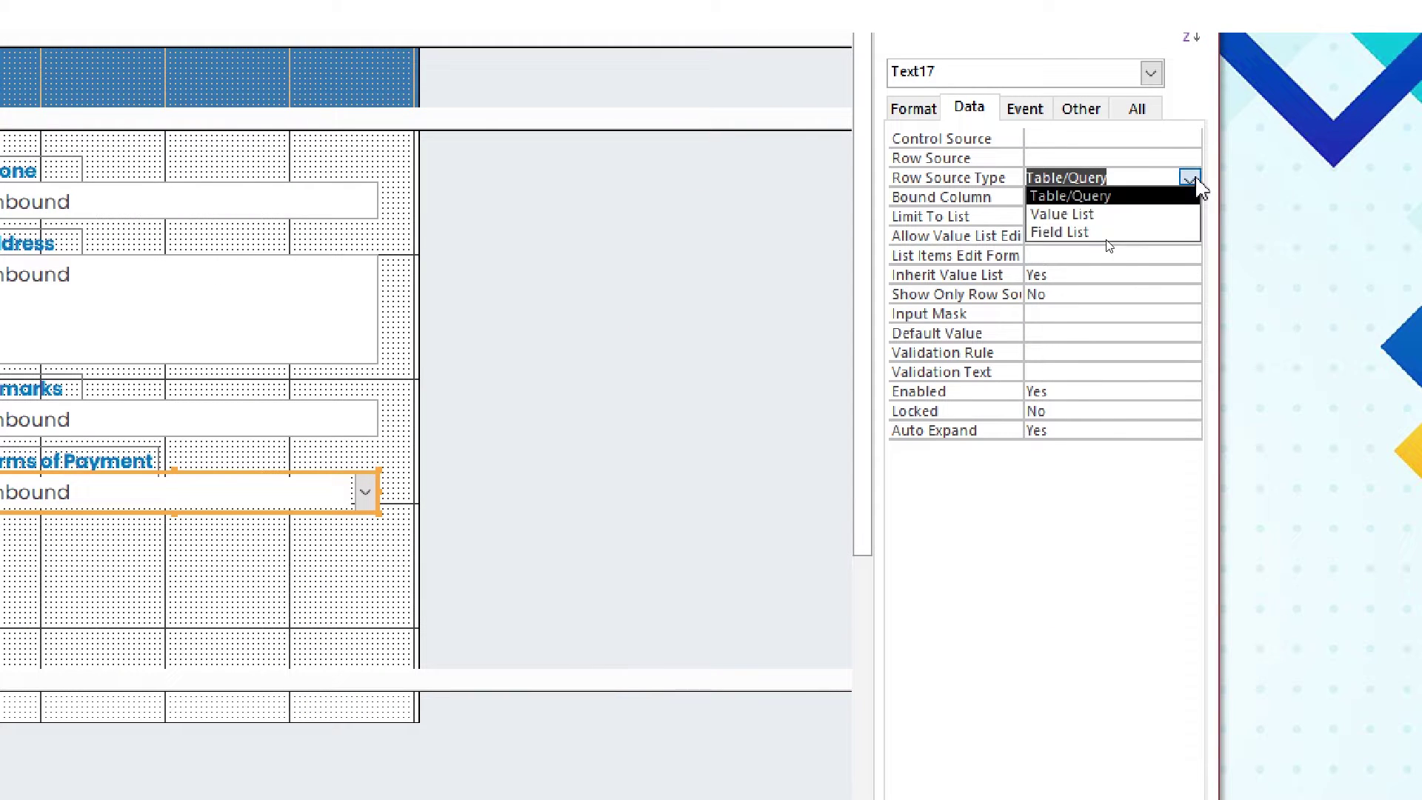
click(1122, 216)
click(1093, 197)
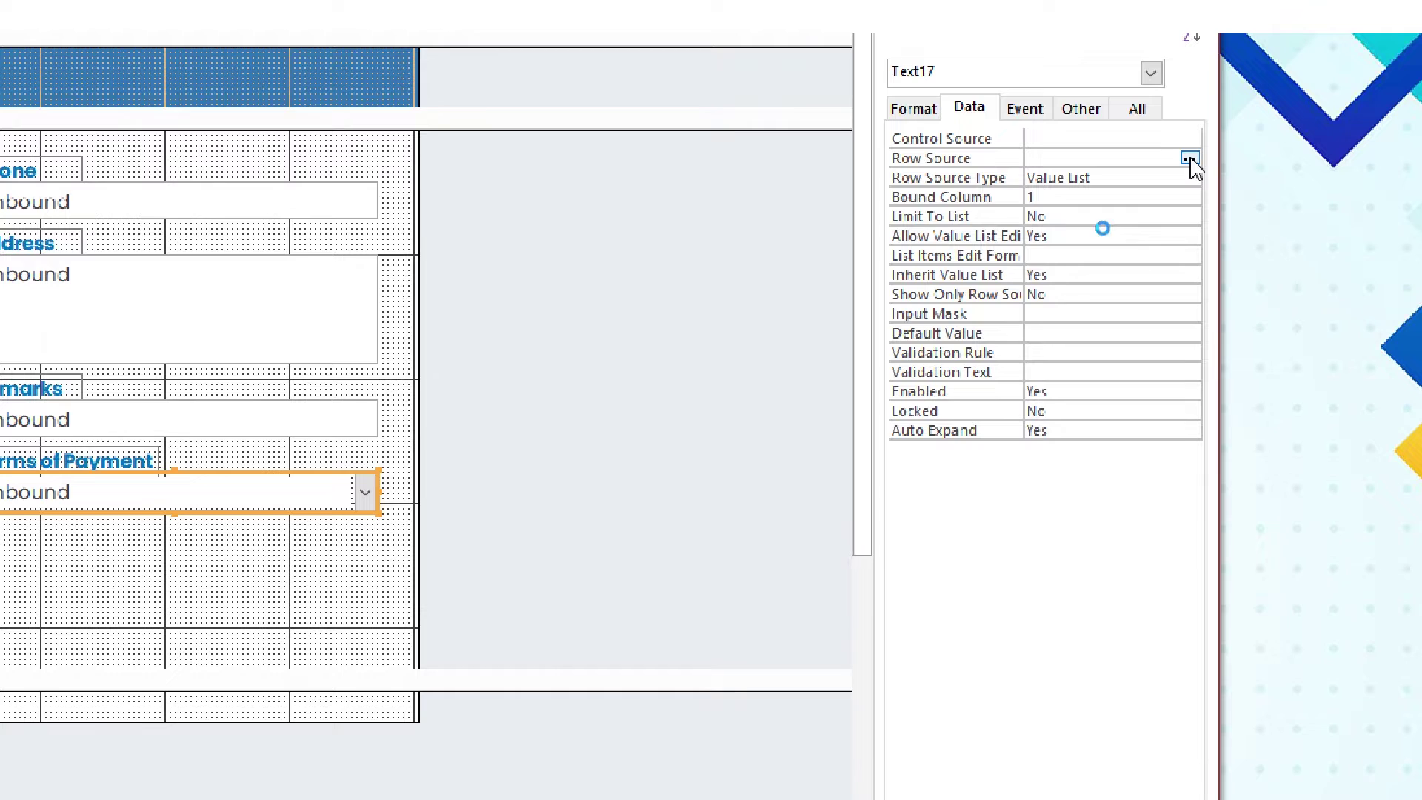
click(1189, 159)
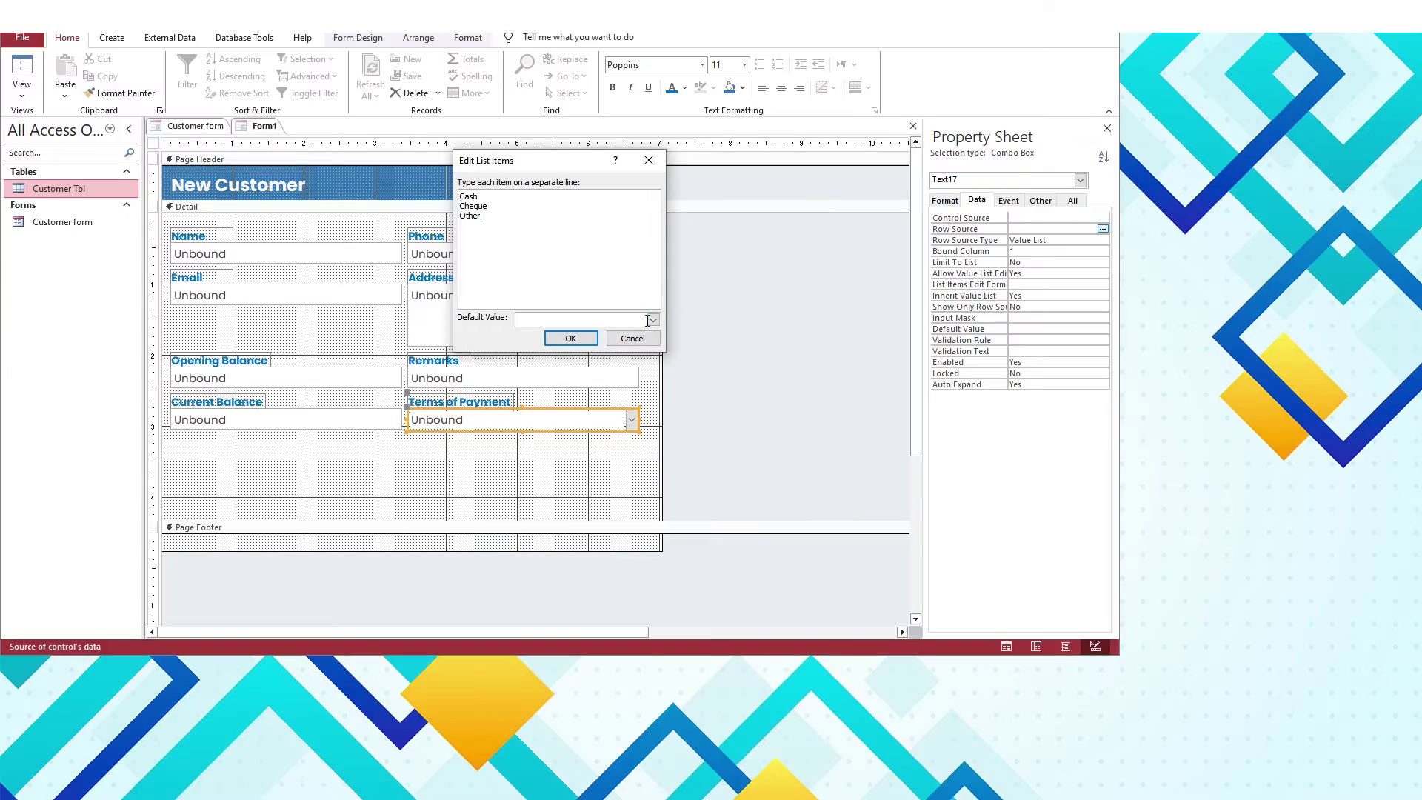
click(531, 317)
click(466, 356)
click(415, 350)
drag(437, 523, 435, 460)
click(358, 37)
Add a button to the Page Footer with a blue Quick Style, without the wizard
click(256, 74)
click(496, 496)
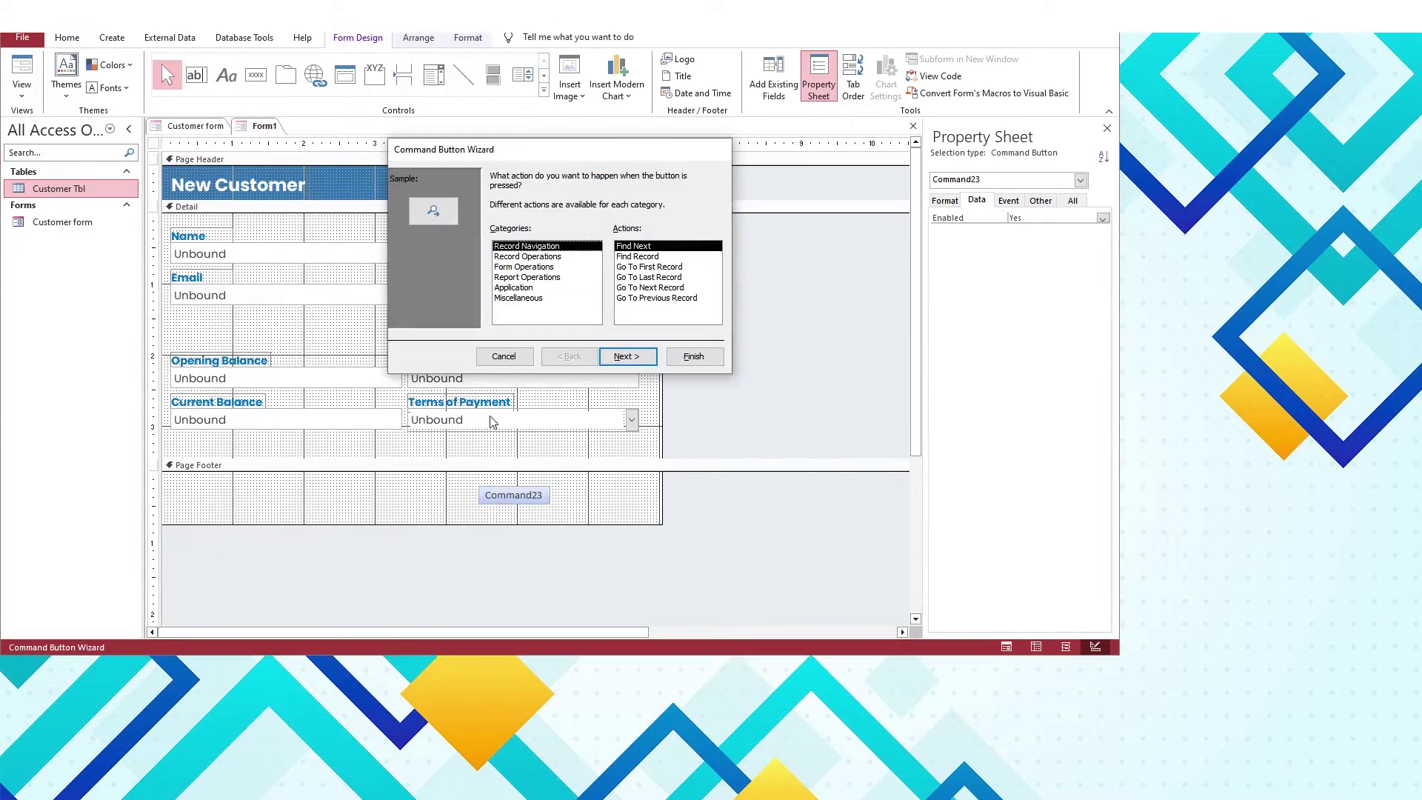
click(501, 353)
click(468, 37)
click(528, 76)
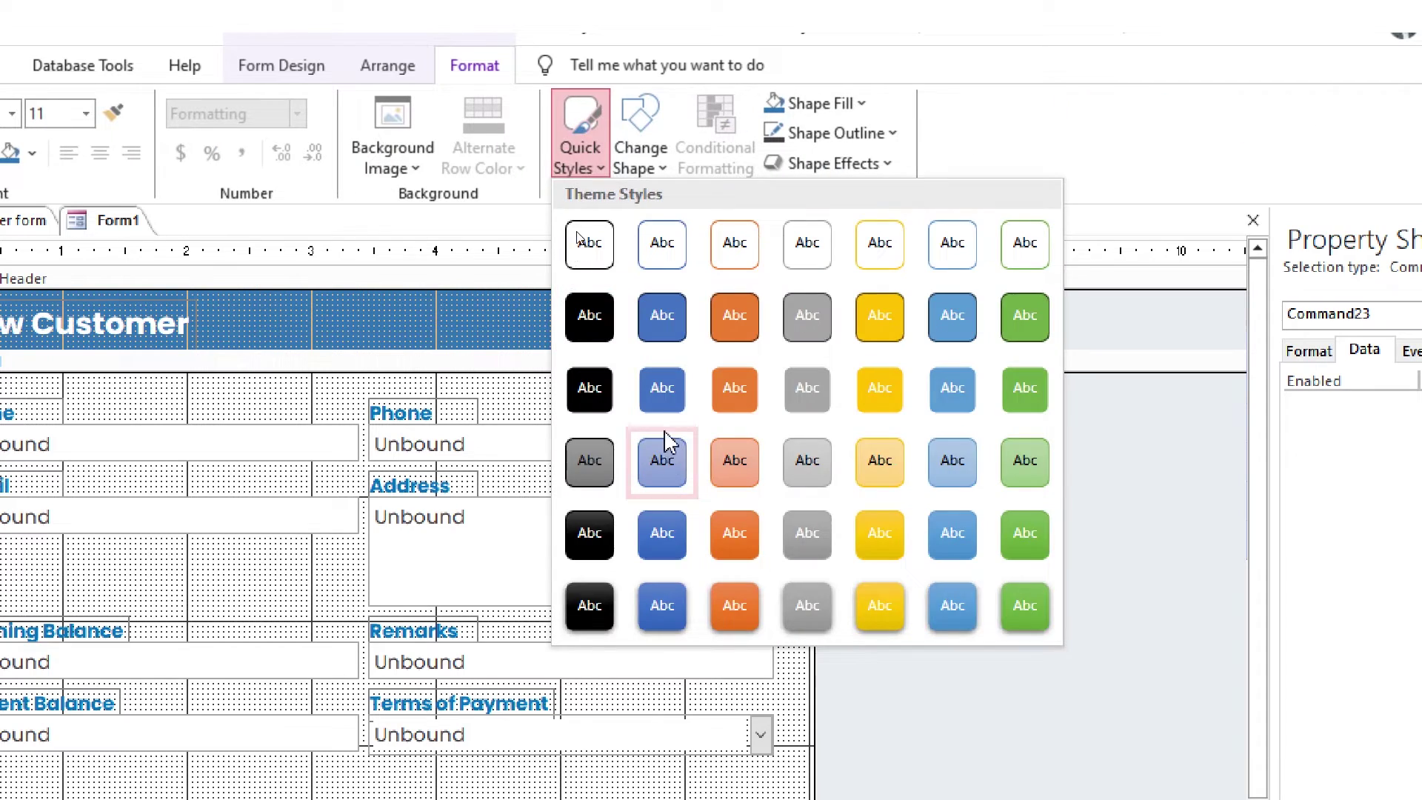
click(662, 460)
click(605, 523)
drag(613, 495, 618, 492)
Set the footer button's caption to SAVE
click(179, 66)
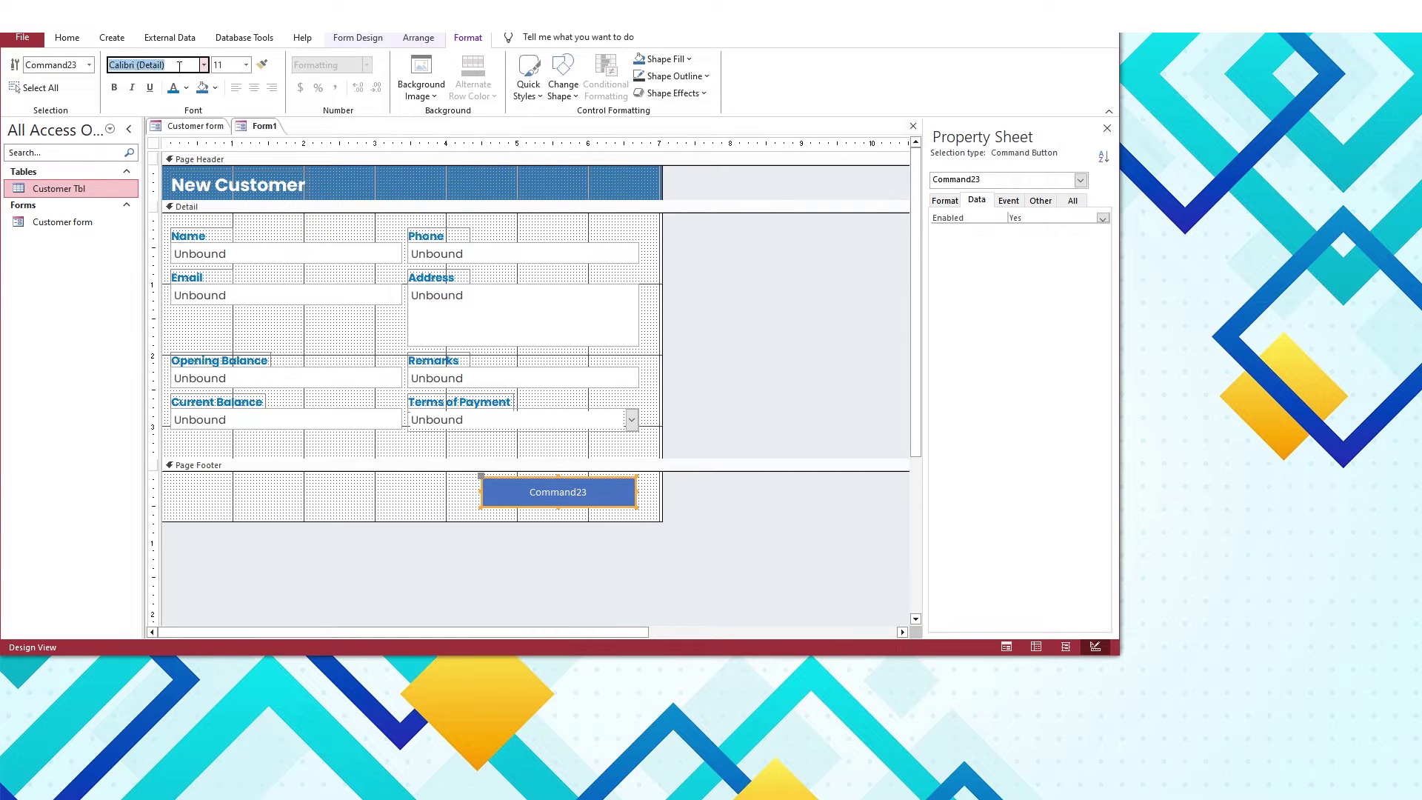
click(944, 198)
text(SAVE)
key(Return)
click(949, 221)
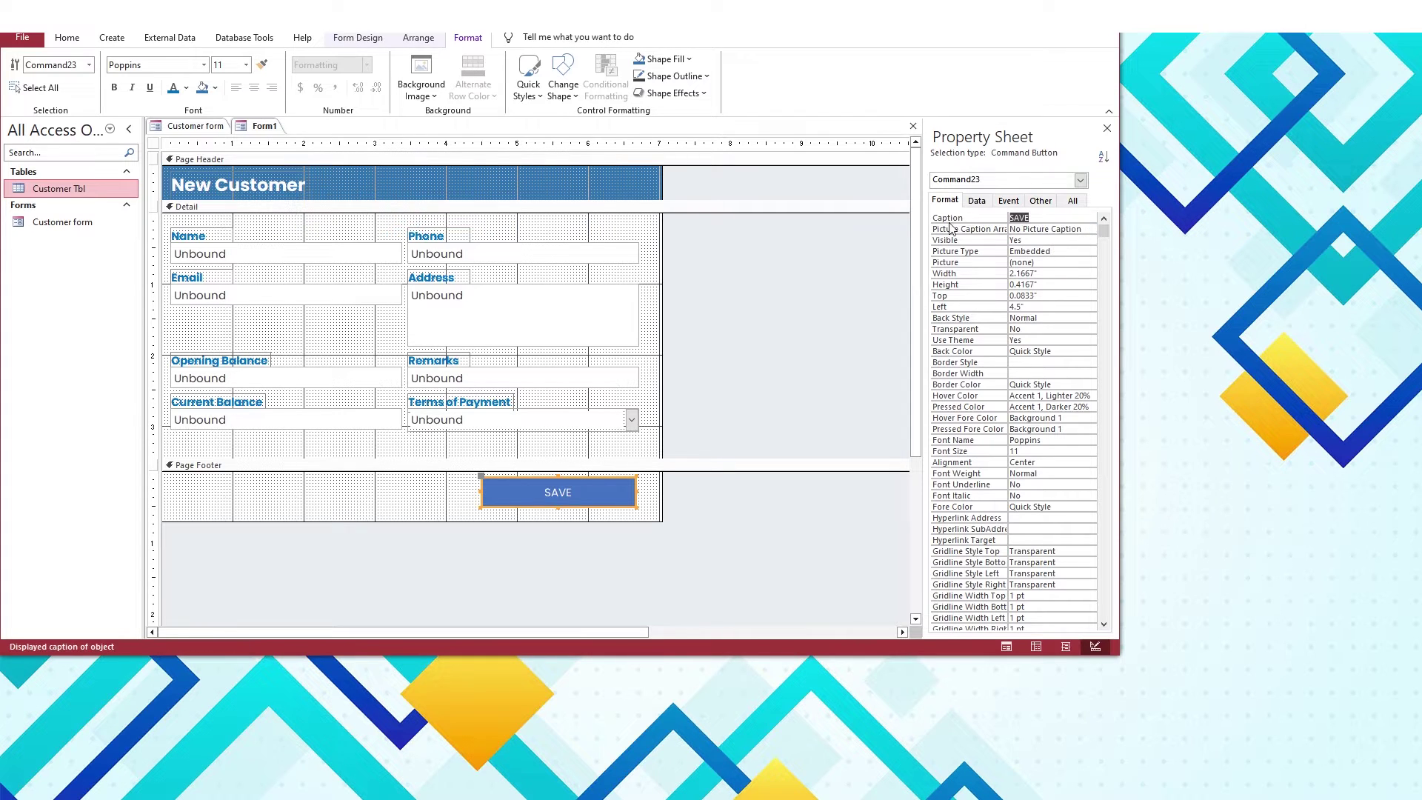
click(1039, 201)
Add a second button captioned Close to the Page Header
click(419, 510)
click(416, 194)
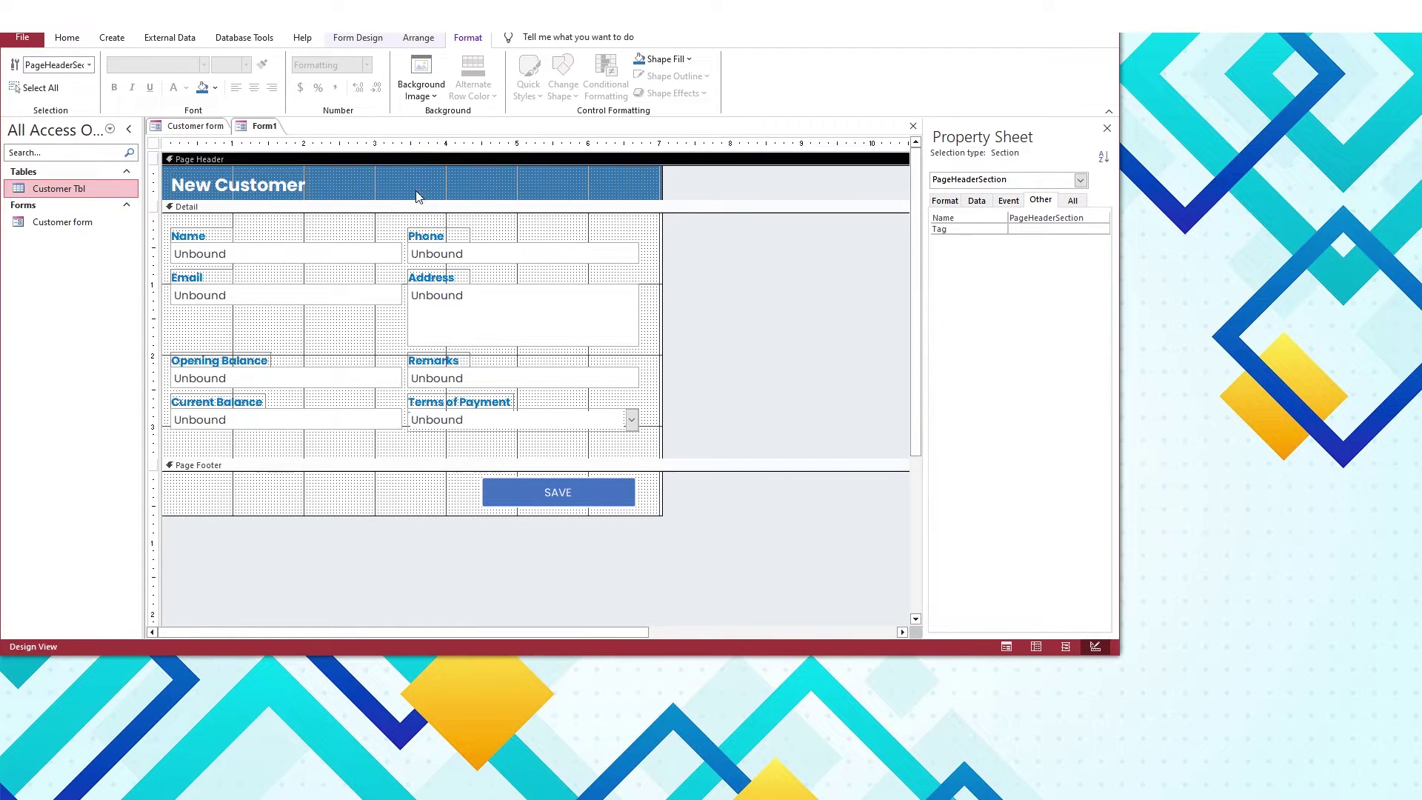
click(358, 38)
click(256, 74)
click(535, 176)
key(Escape)
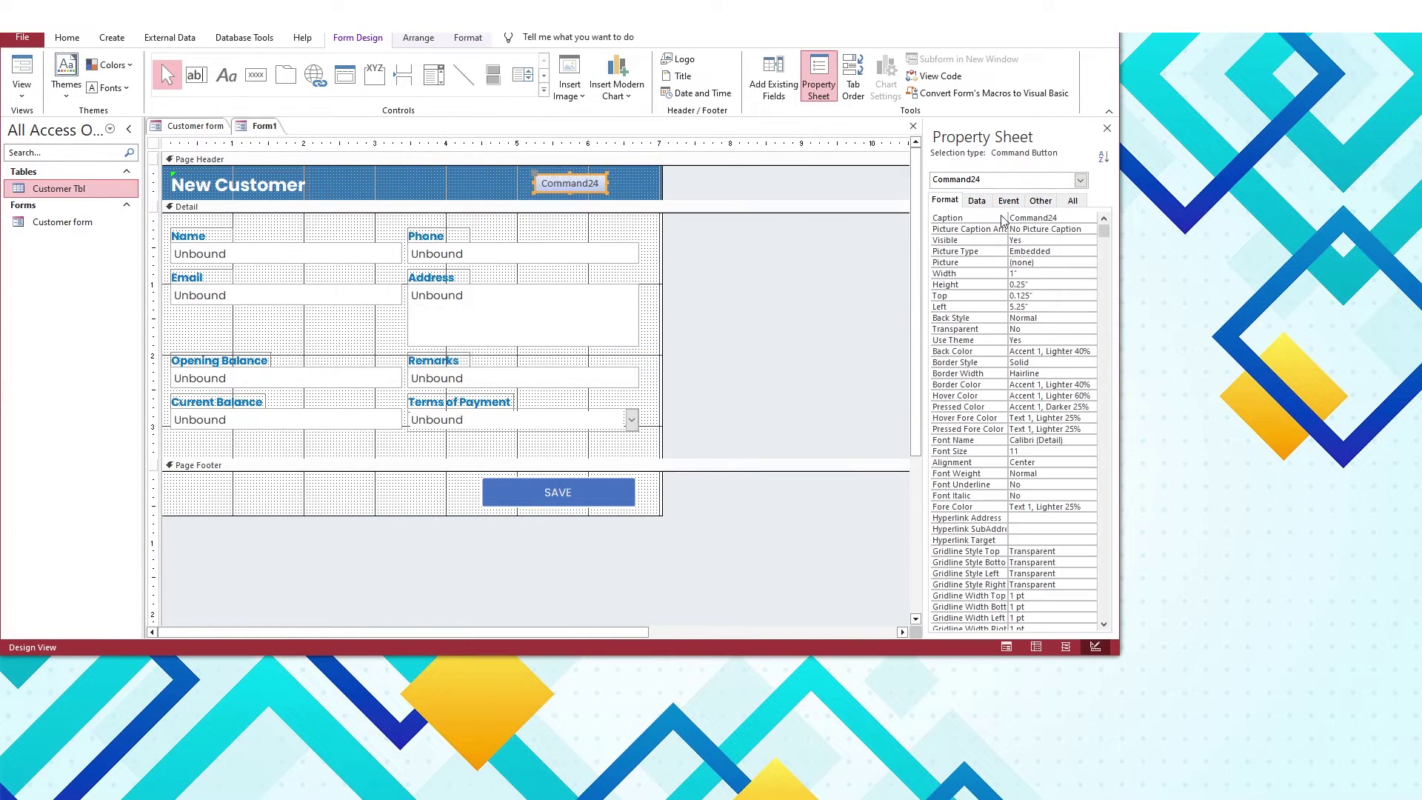
text(Close)
key(Return)
Name the buttons btn_close and btn_save in the Property Sheet
click(1039, 201)
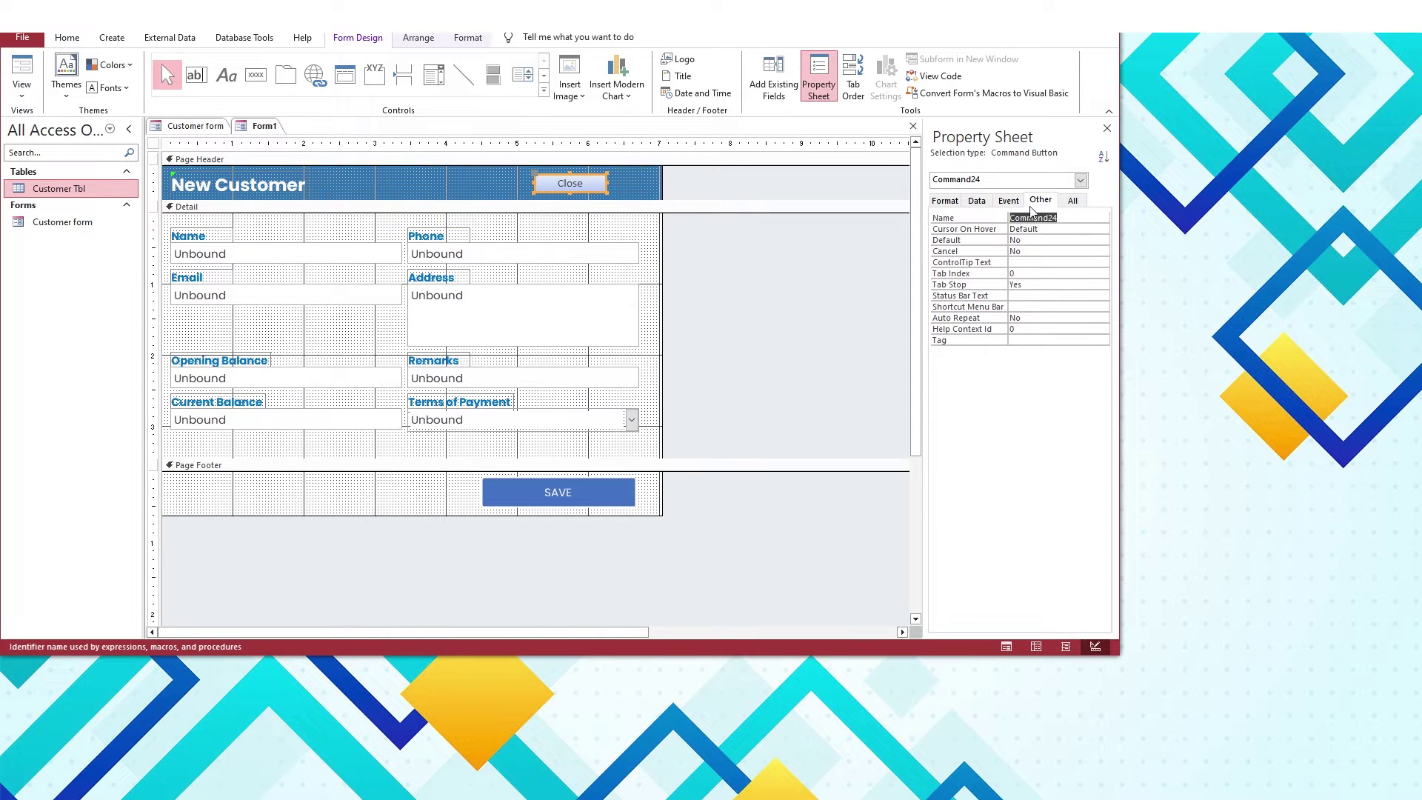
text(btn_close)
click(562, 492)
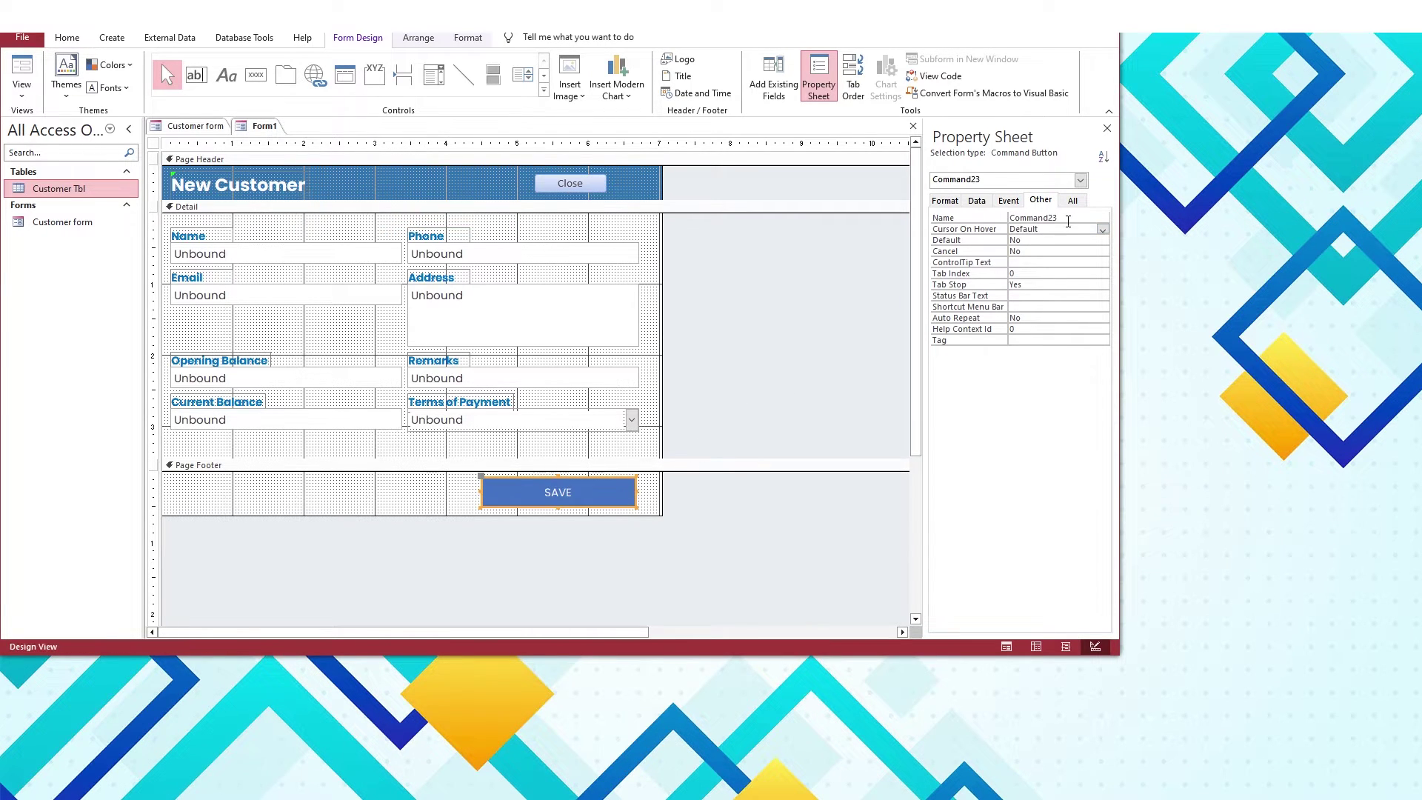
click(943, 218)
text(btn_save)
key(Return)
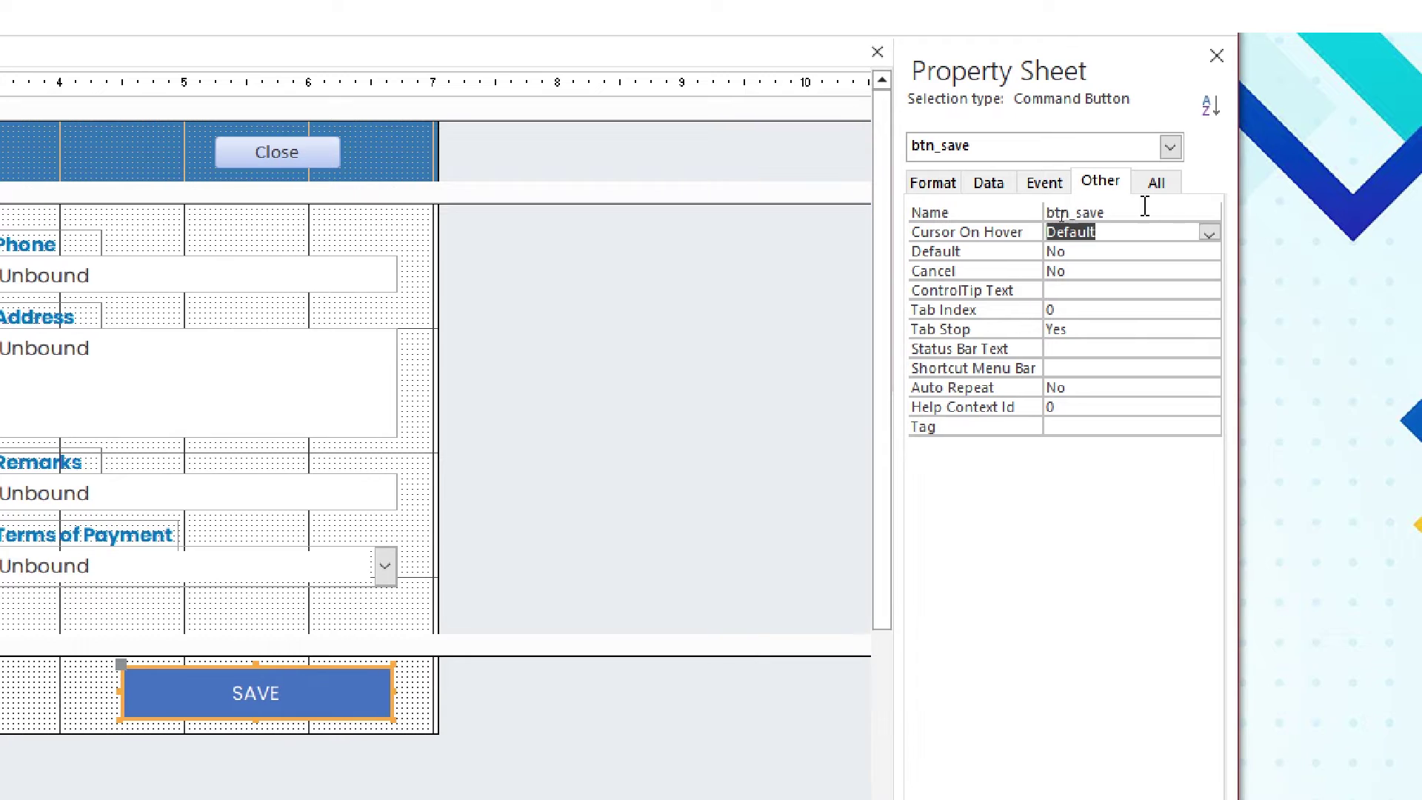
Verify the button names and tab through the form's controls
click(579, 178)
click(1078, 218)
click(533, 474)
click(560, 493)
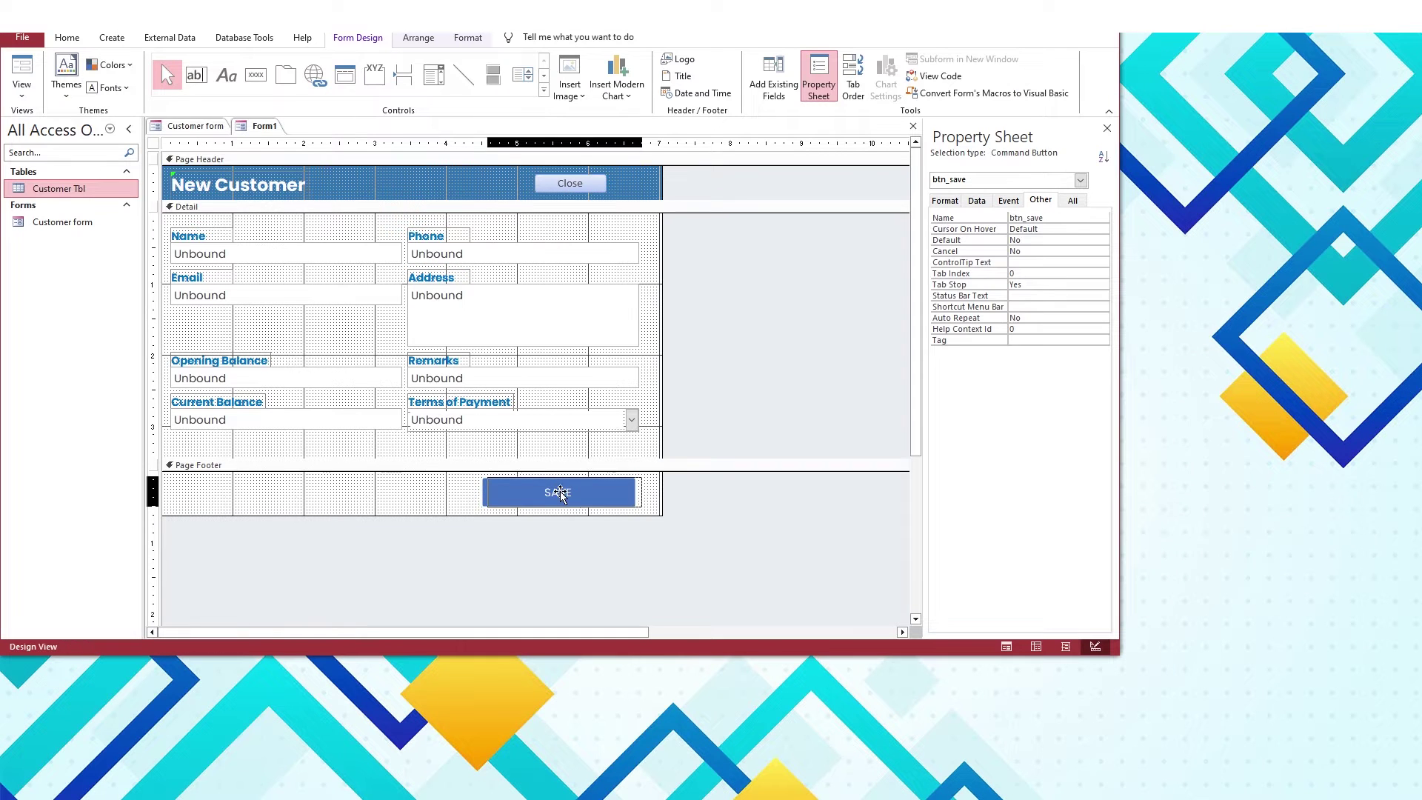
click(381, 477)
click(296, 254)
key(Tab)
key(Tab)
key(Tab)
key(Tab)
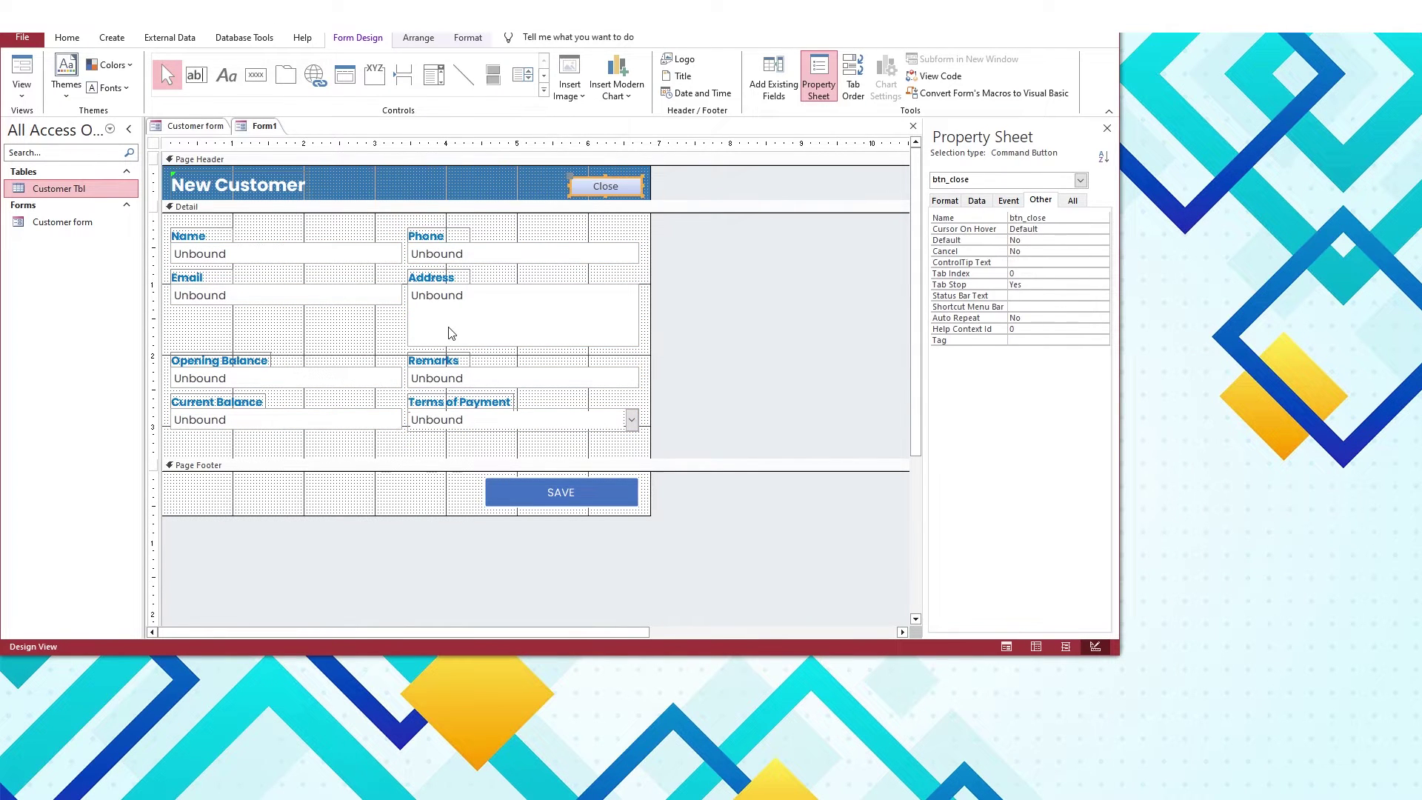
right_click(263, 124)
Save the form as NewCustomer Form
click(297, 133)
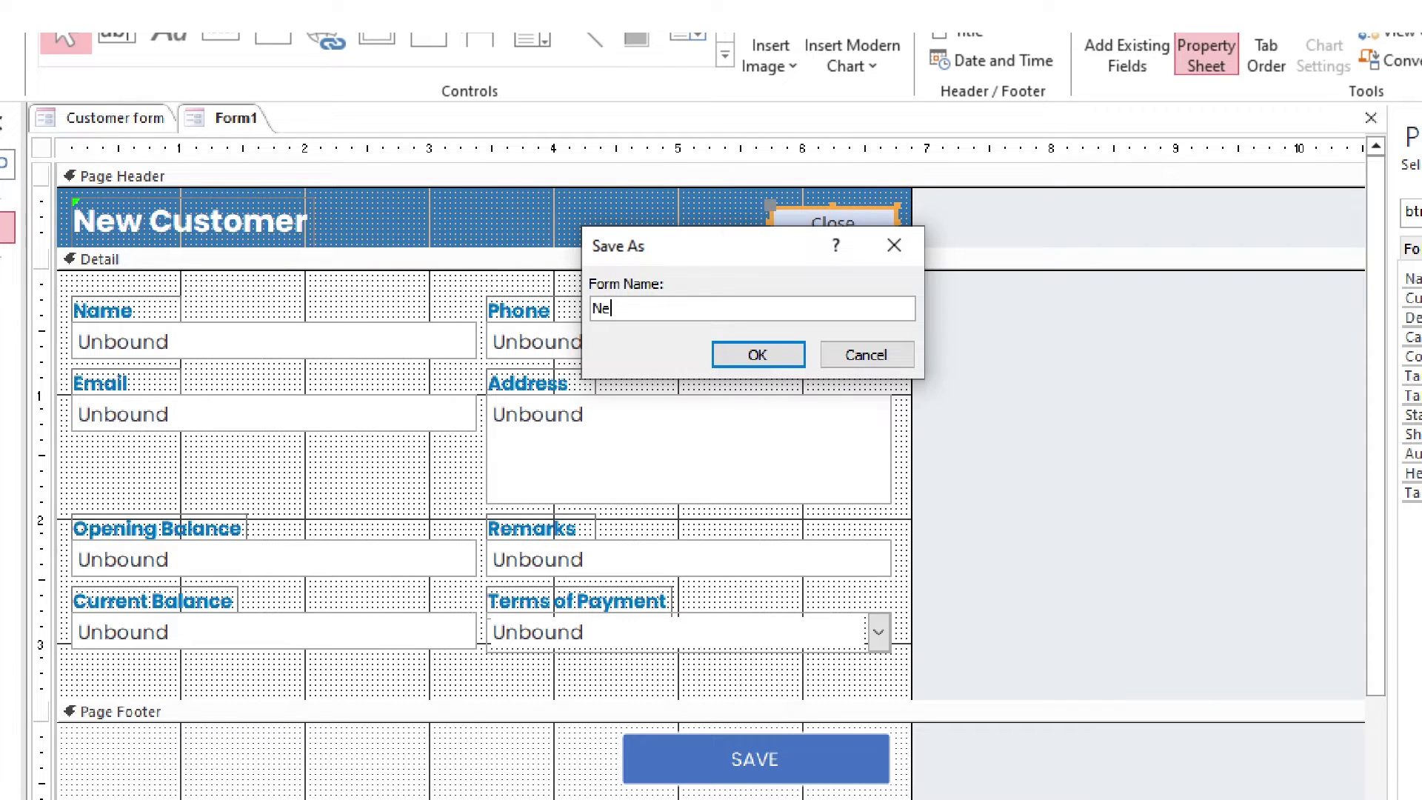
text(NewCustomer For)
text(m)
key(Return)
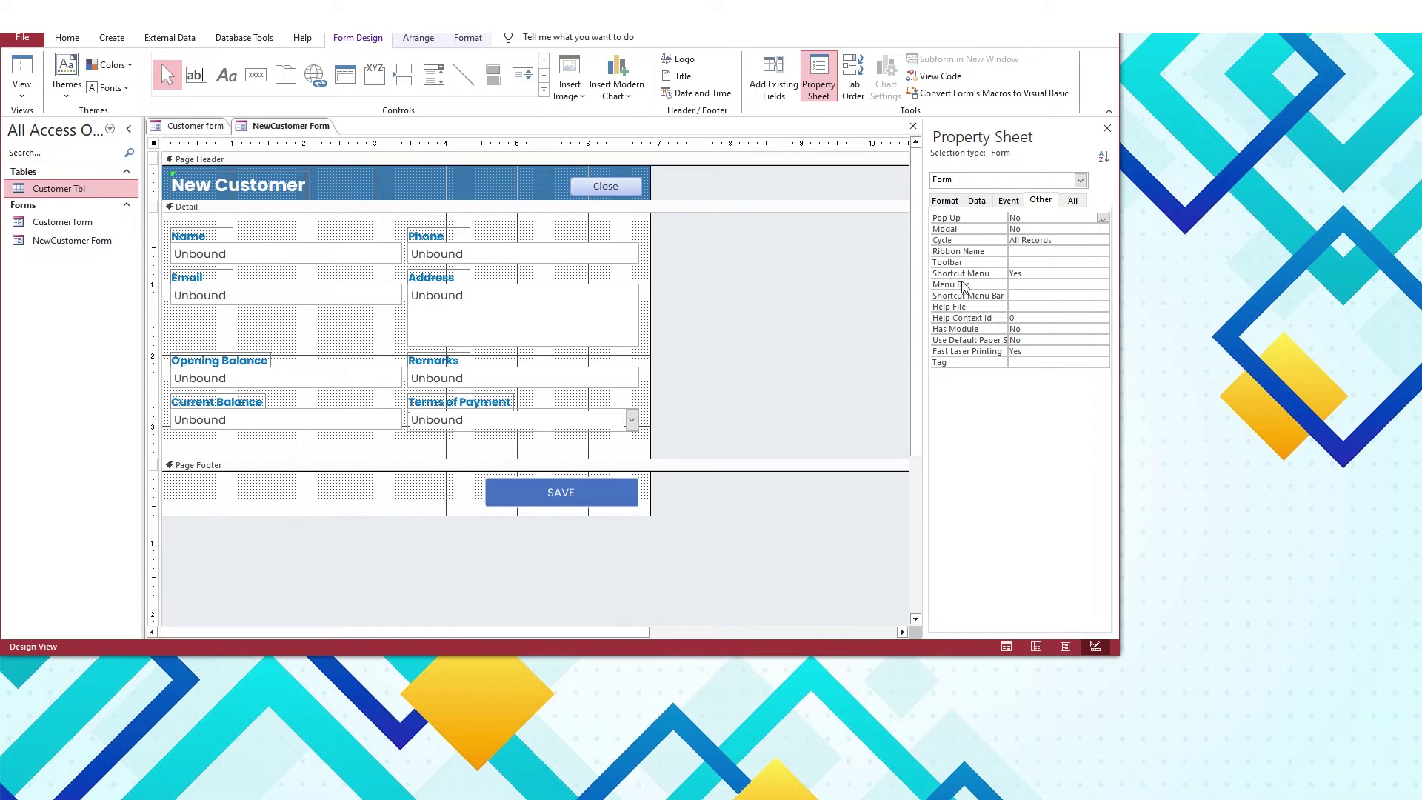
Turn off Record Selectors and Navigation Buttons and set Scroll Bars to Neither
click(949, 201)
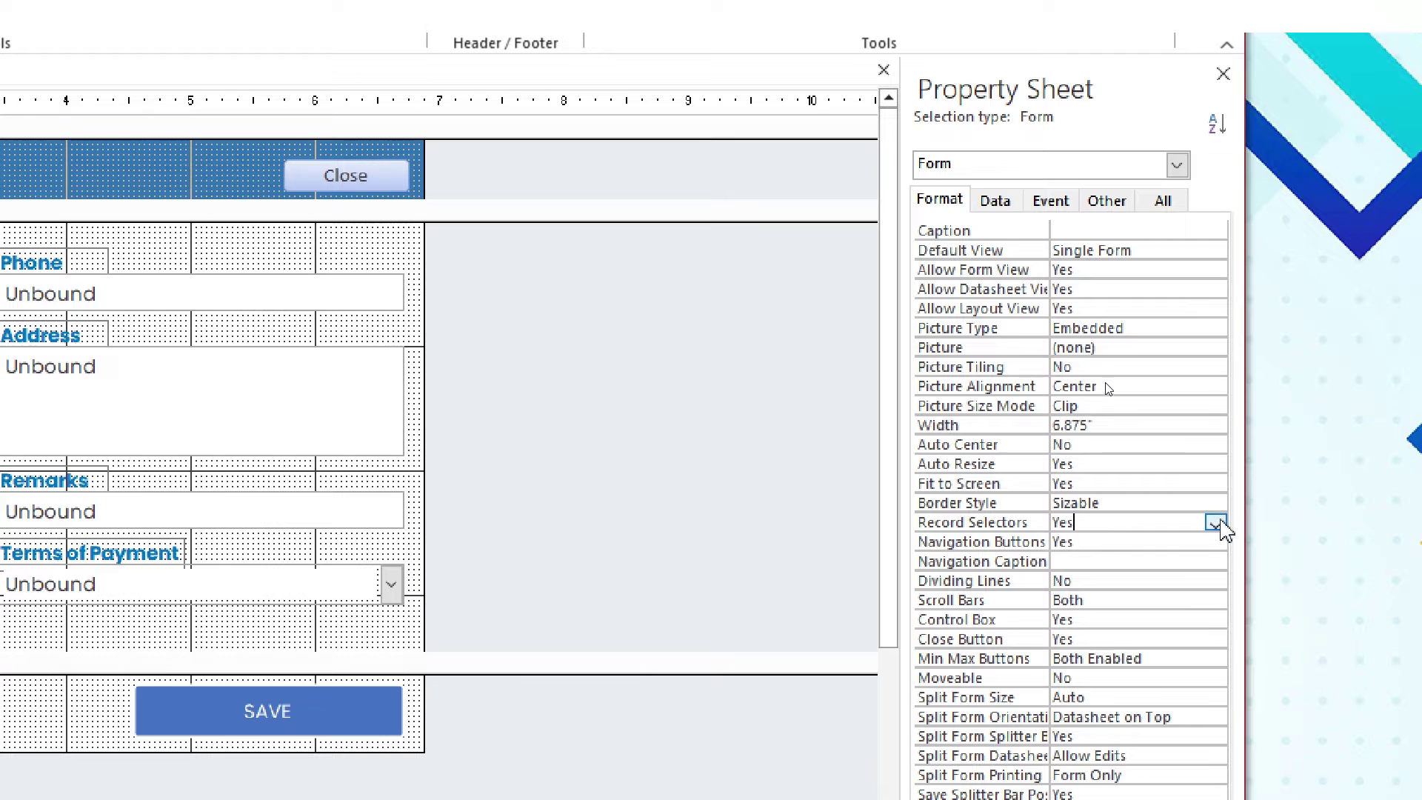
click(1215, 523)
click(1162, 561)
click(1185, 541)
click(1215, 541)
click(1185, 579)
click(1184, 593)
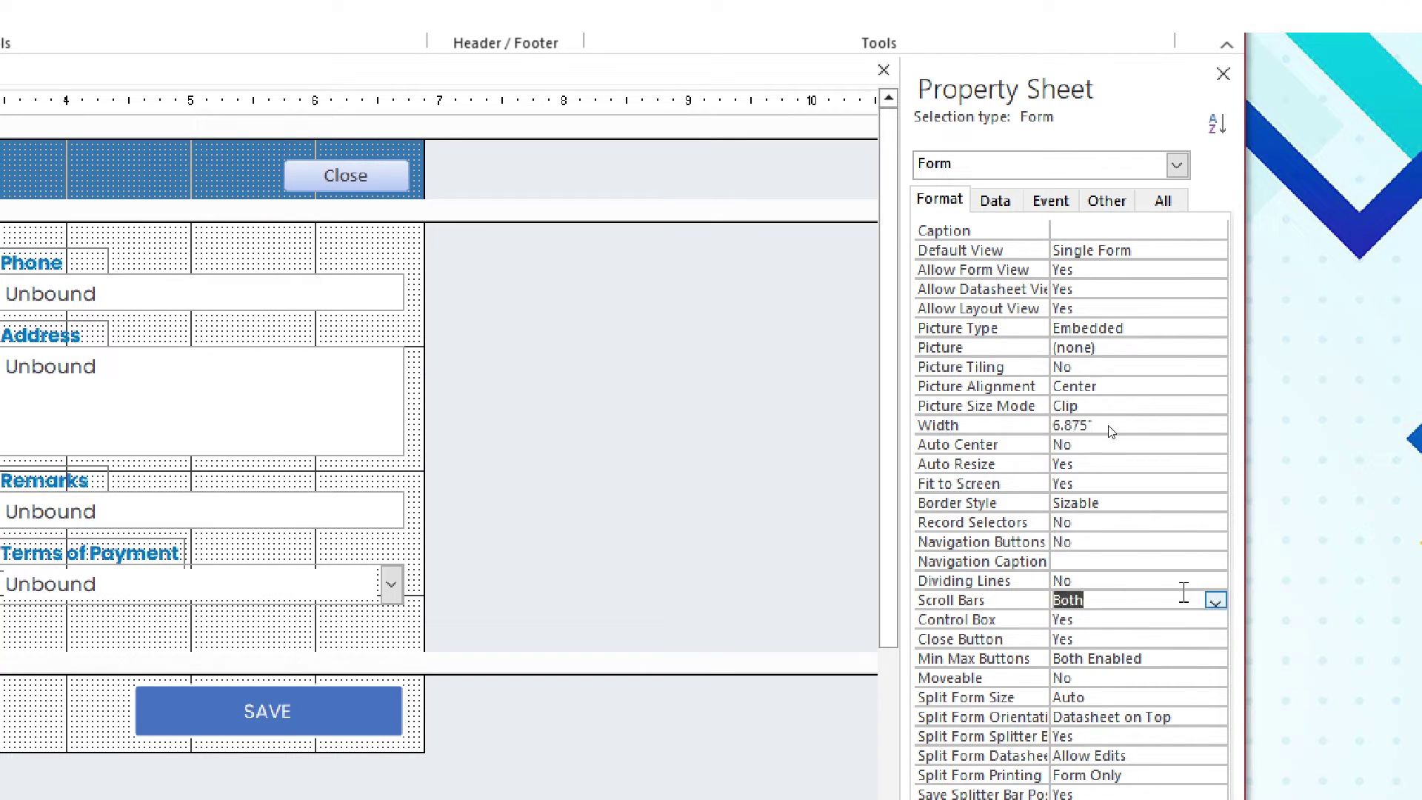
click(1215, 600)
Set Control Box to No, Min Max Buttons to None and Close Button to No
click(1082, 620)
click(1186, 619)
click(1215, 619)
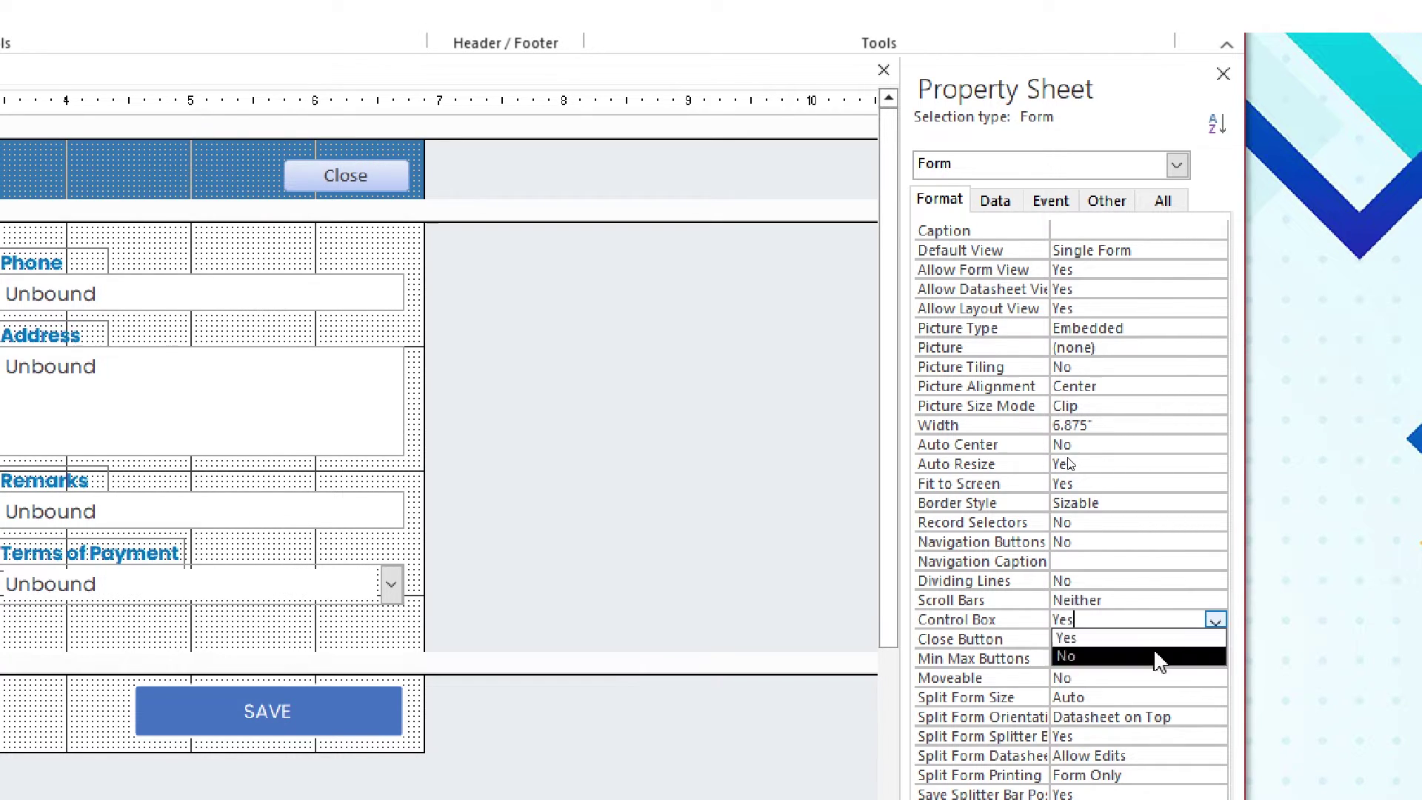
click(1160, 655)
click(1185, 639)
click(1215, 638)
click(1157, 657)
click(1208, 658)
click(1216, 658)
click(1081, 676)
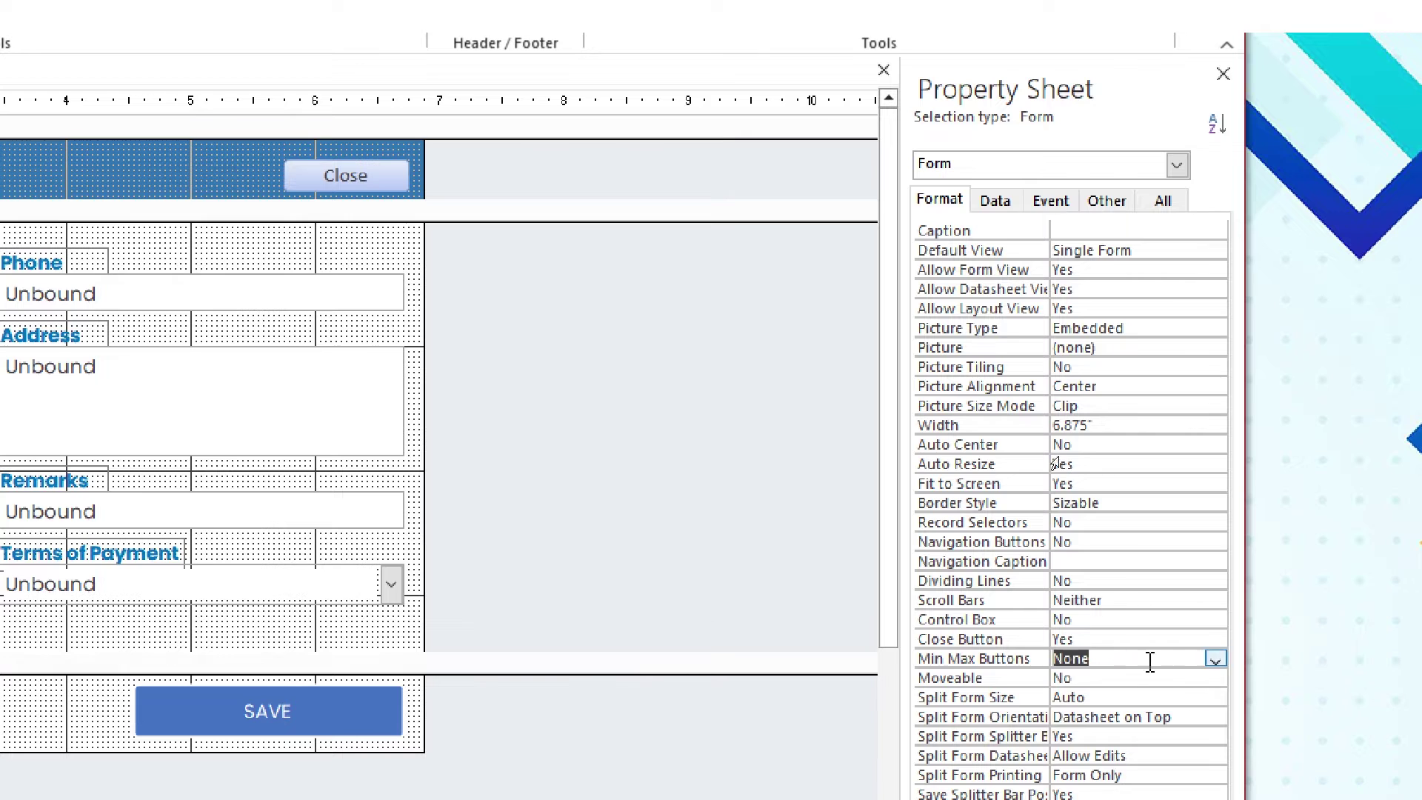
click(1216, 638)
click(1127, 676)
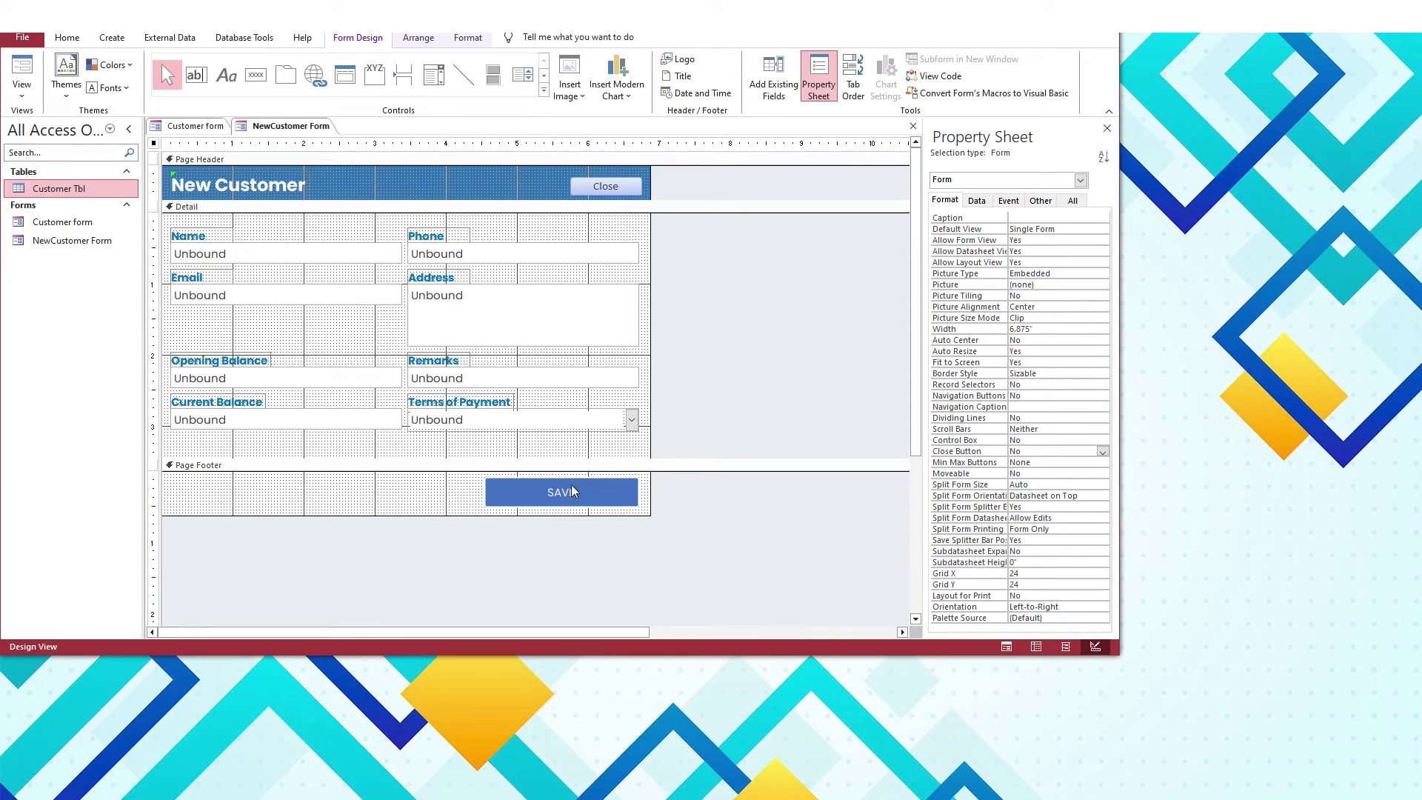
Preview the form, return to Design View, and make the Page Header taller
click(21, 73)
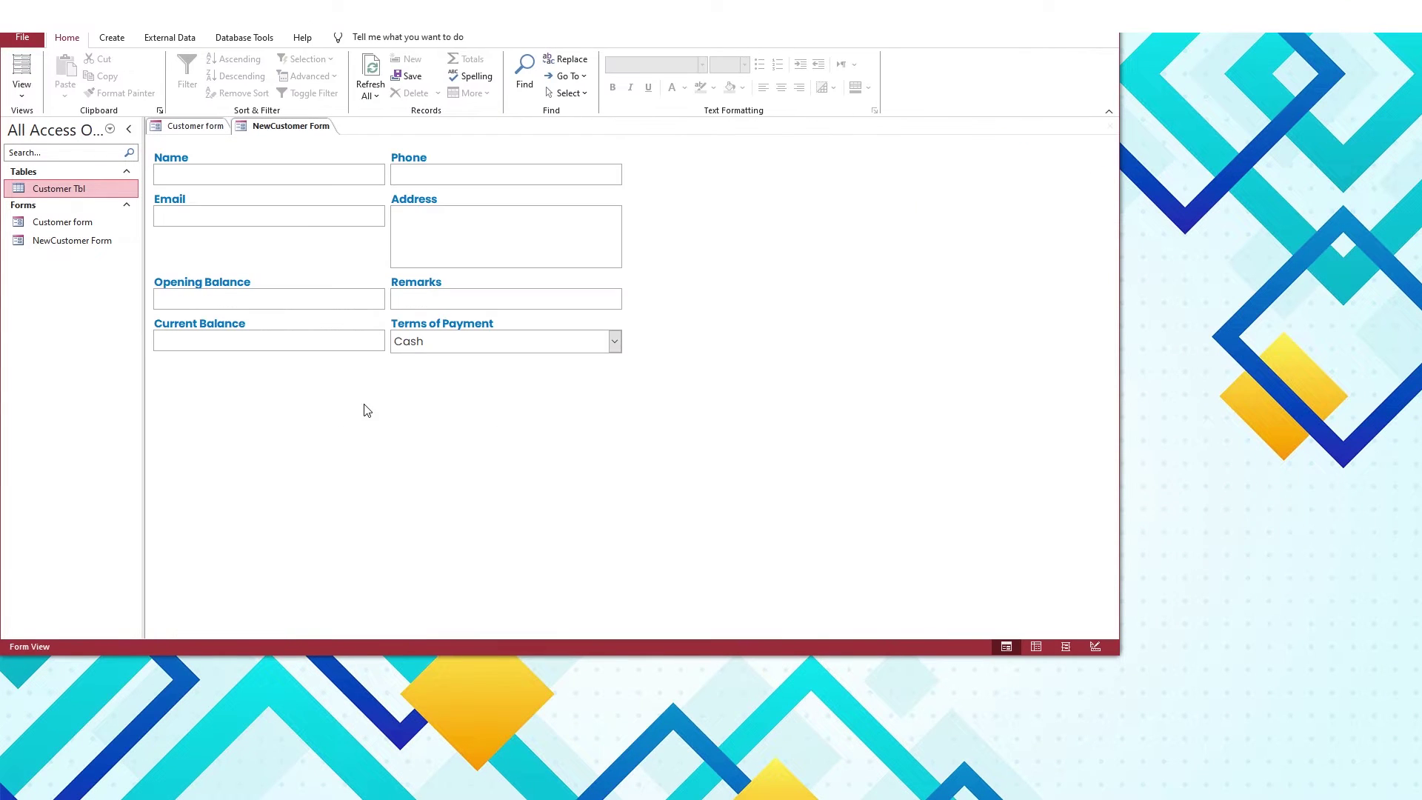
right_click(274, 127)
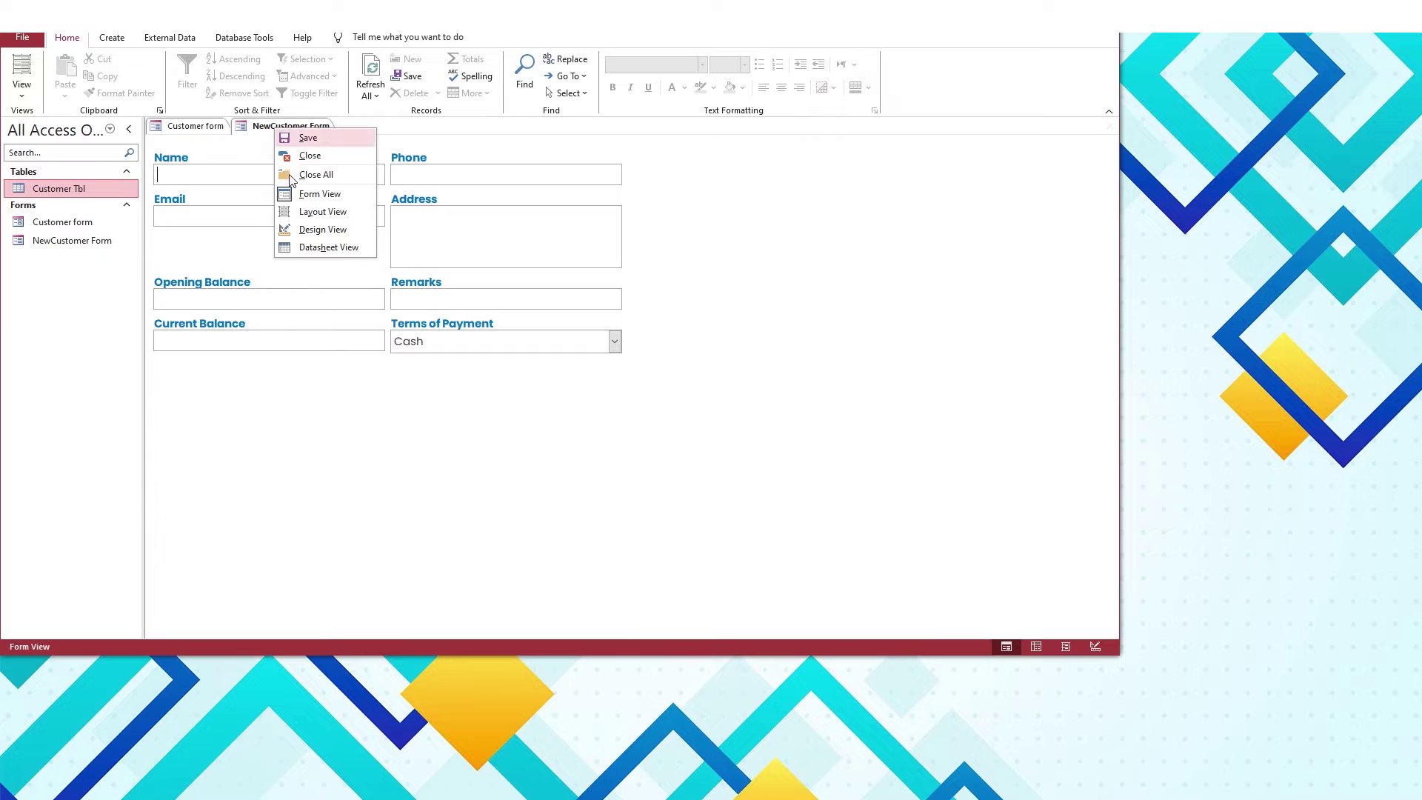
click(305, 229)
click(436, 460)
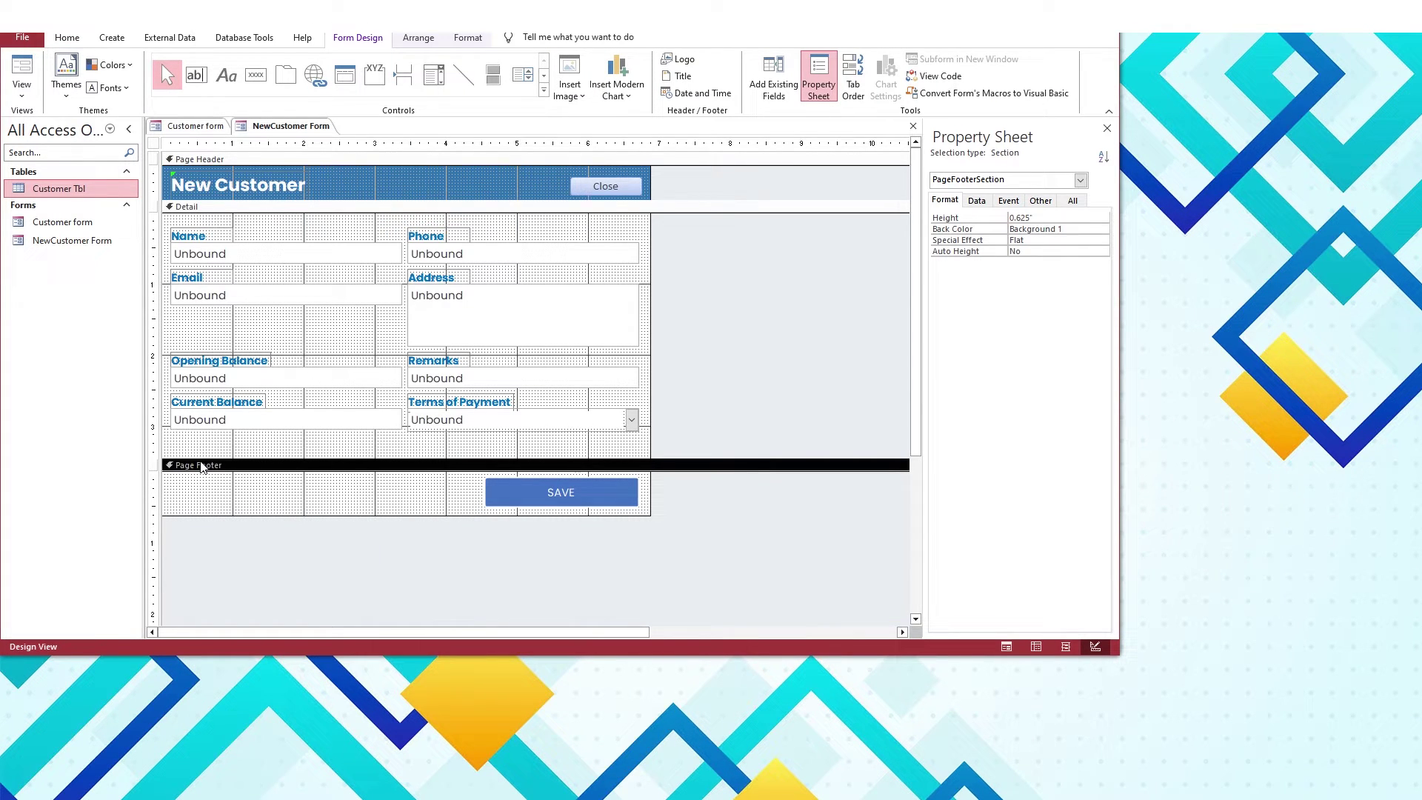
click(232, 193)
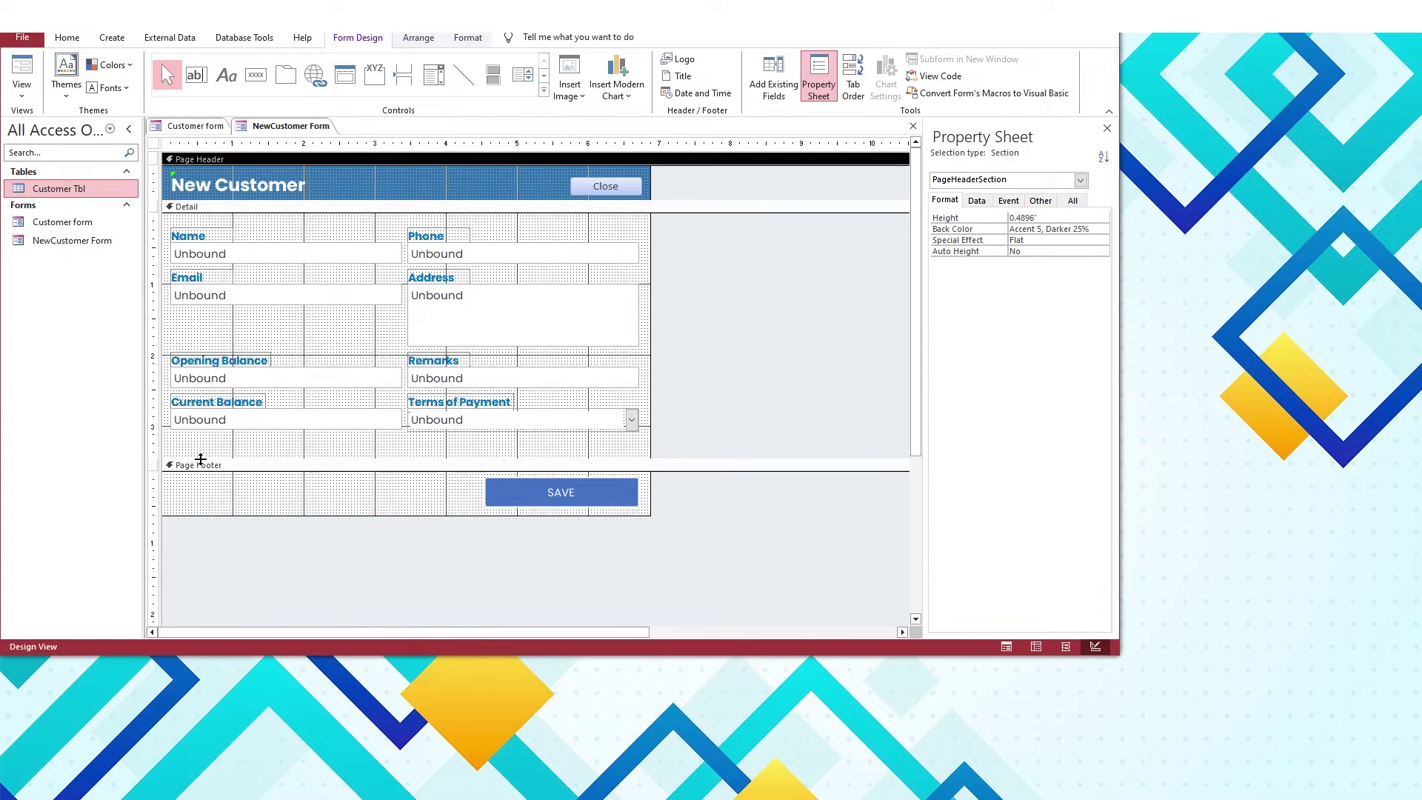
click(206, 482)
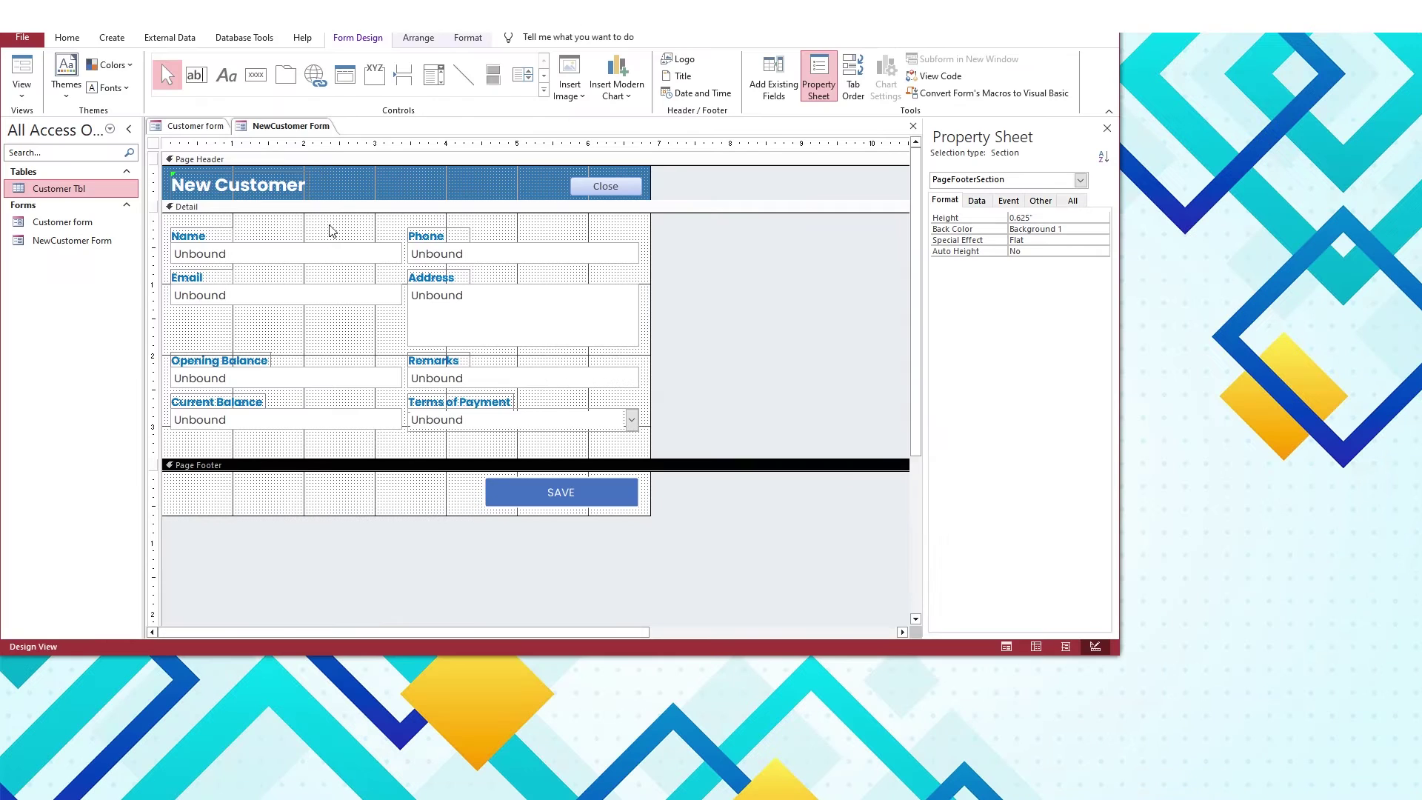
drag(327, 208, 327, 247)
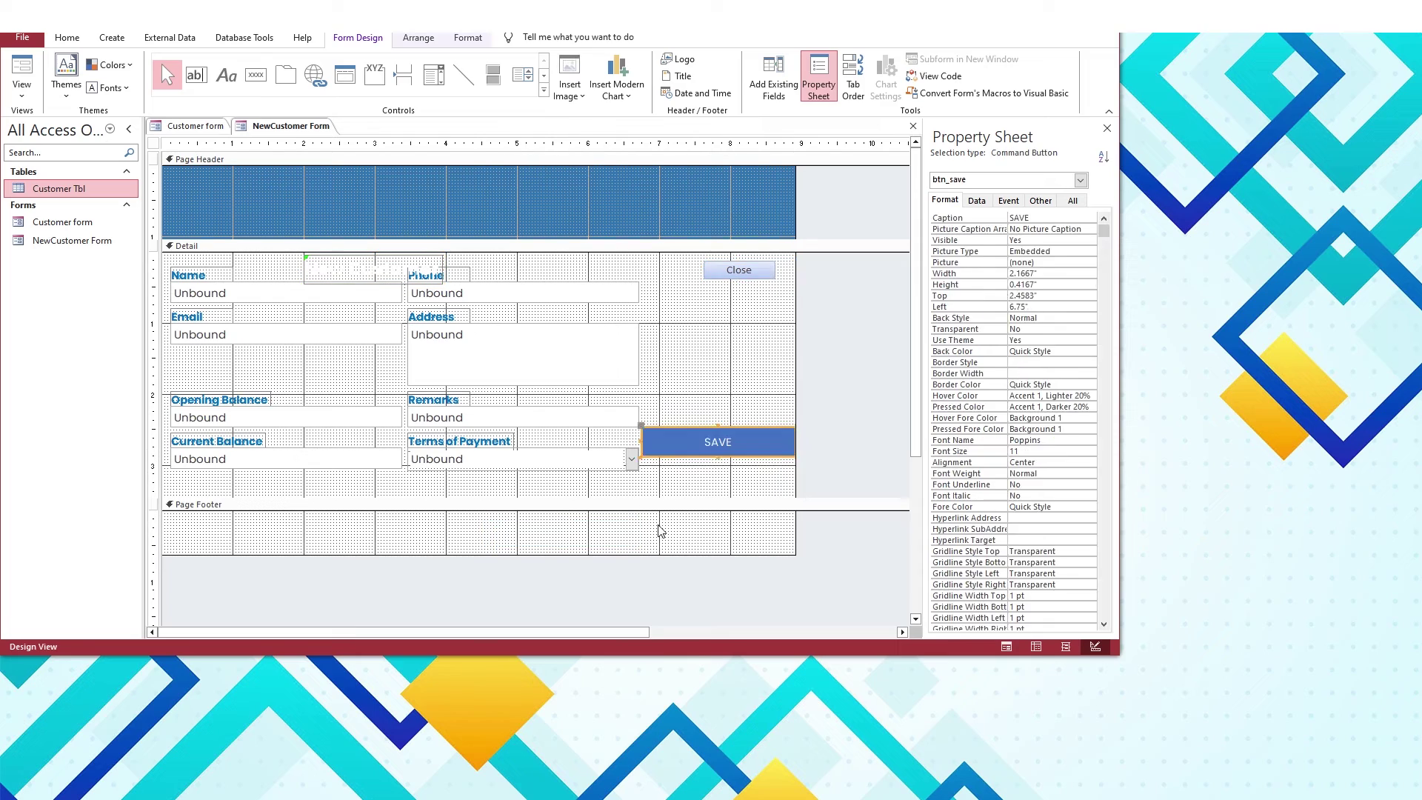
click(699, 375)
scroll(711, 415, down, 2)
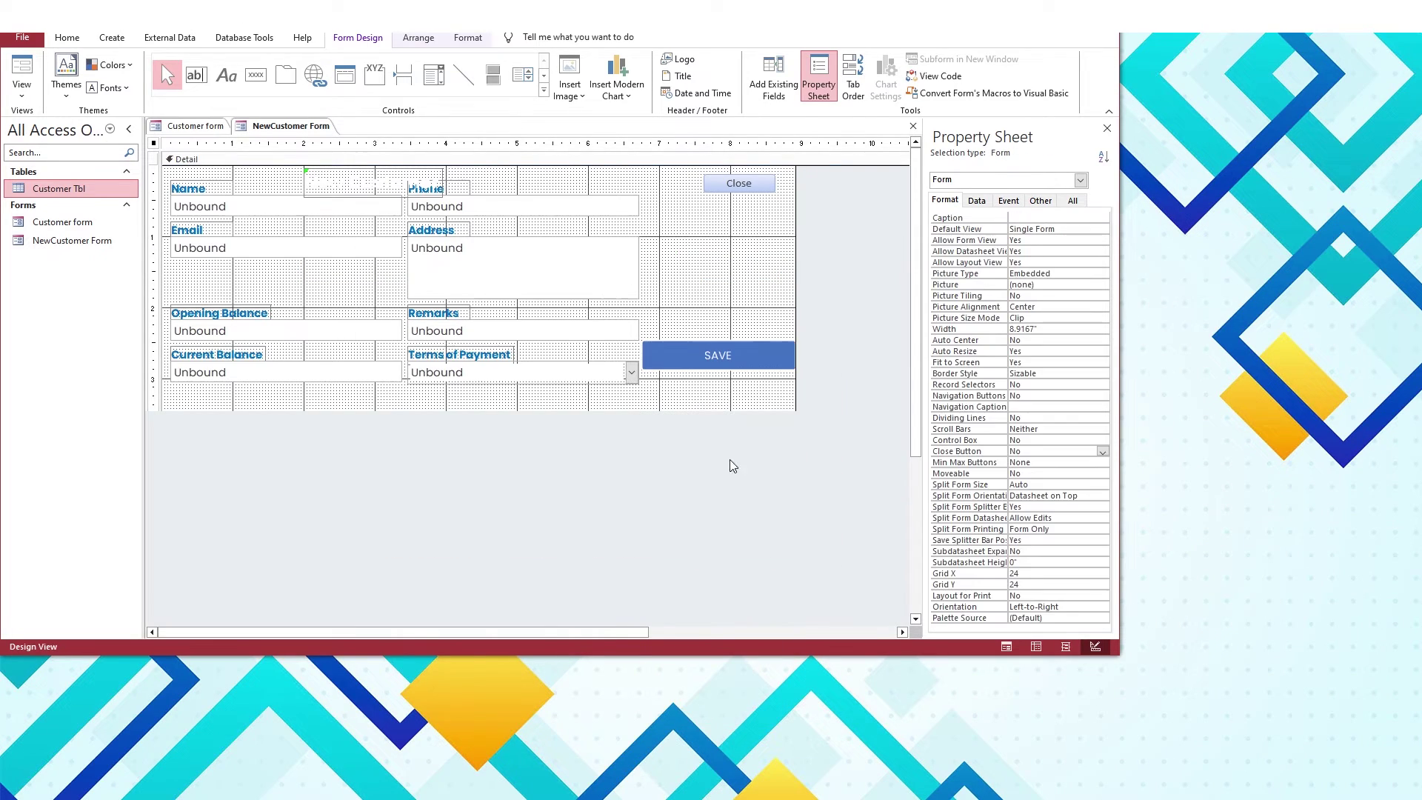
Add Form Header and Footer sections and fill the Form Header blue
right_click(697, 319)
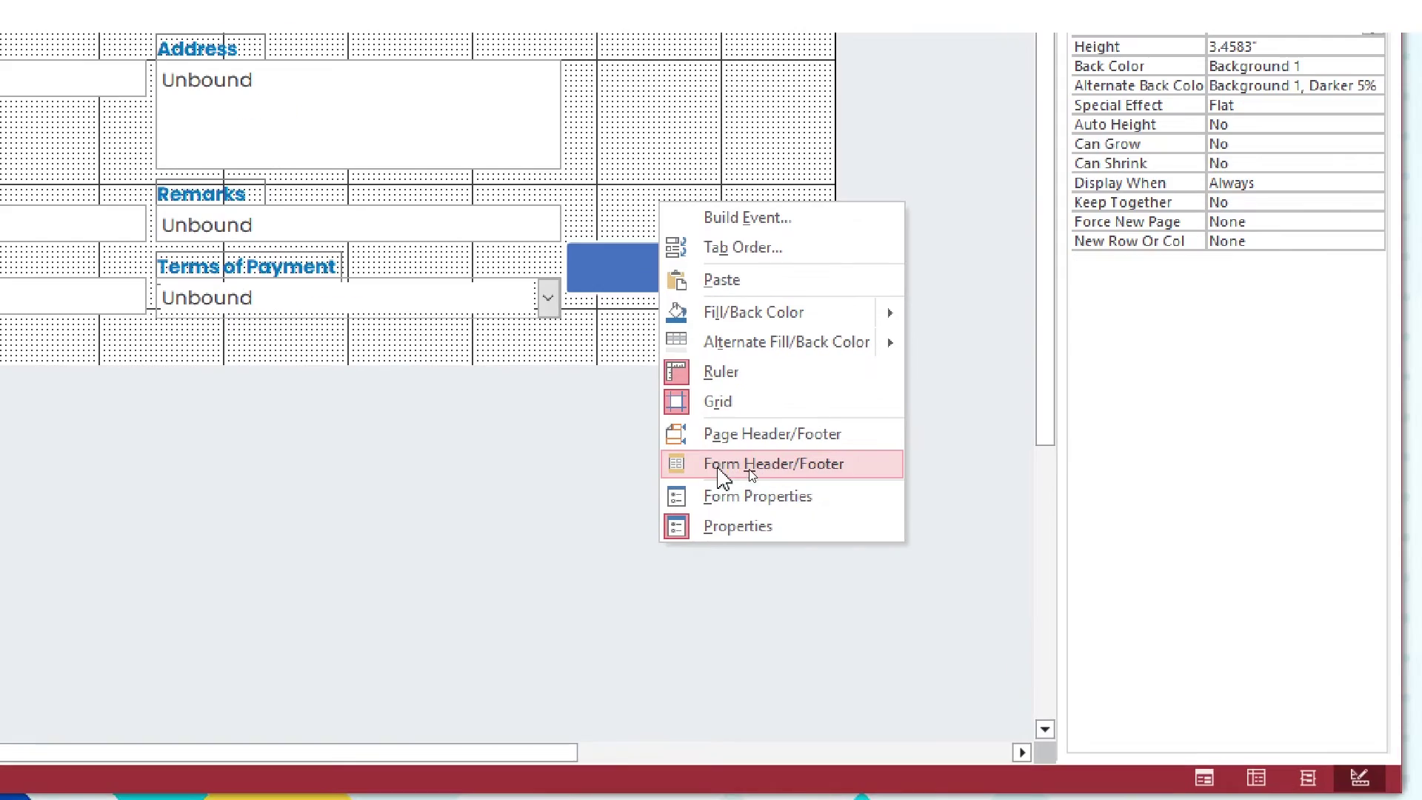
click(724, 463)
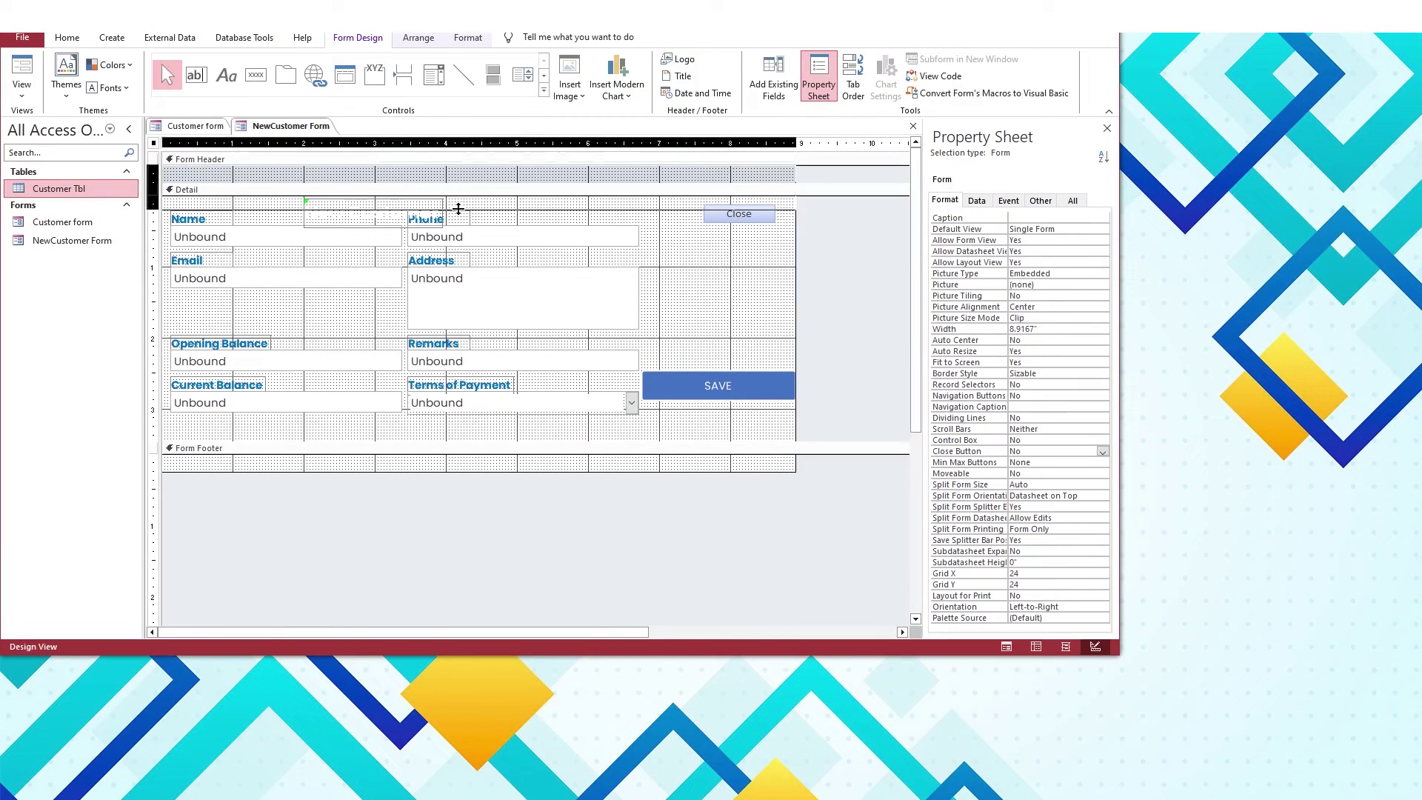
click(460, 200)
click(468, 37)
click(663, 58)
click(727, 269)
Move the New Customer title and Close button into the header and SAVE into the footer
click(374, 239)
shift+click(737, 241)
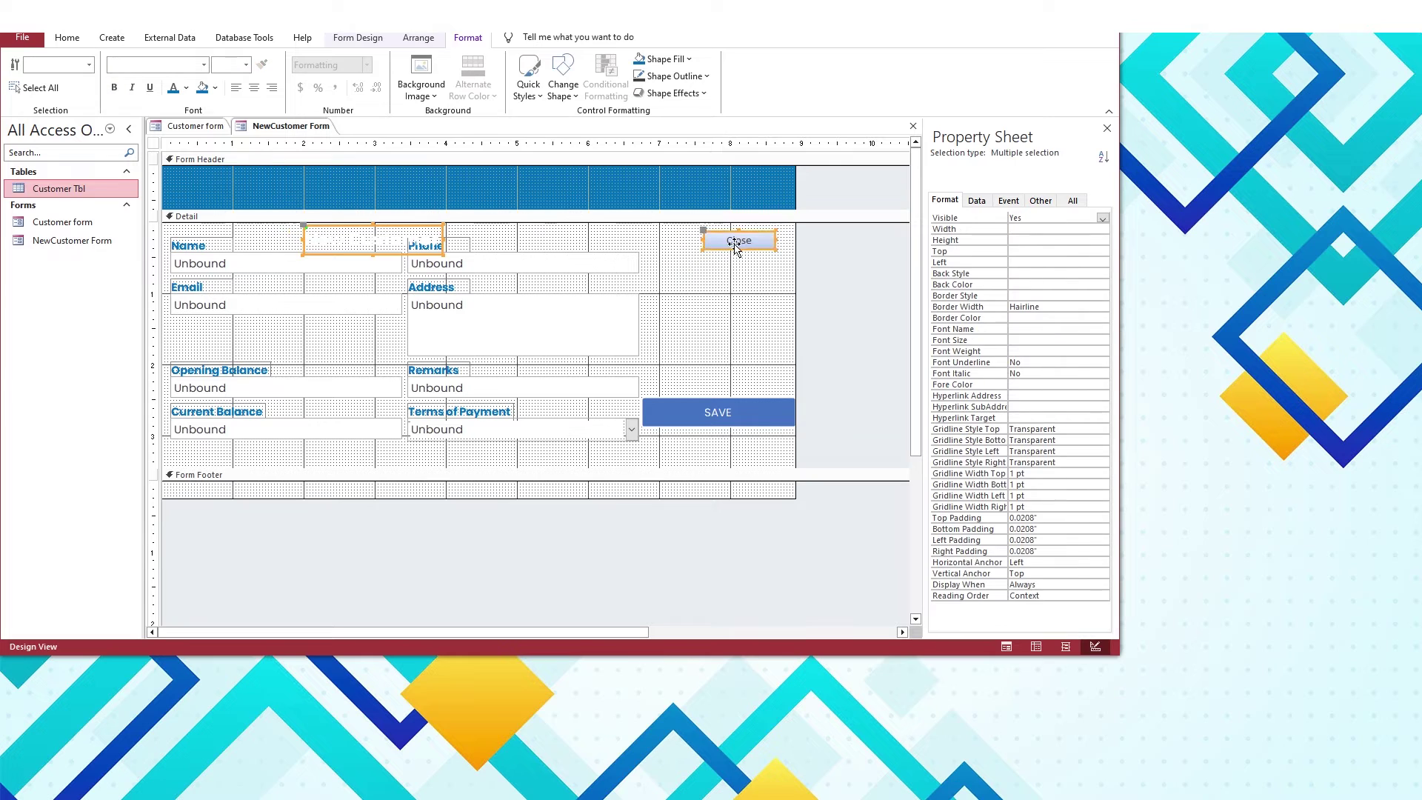
drag(737, 241, 557, 211)
drag(695, 403, 546, 499)
drag(795, 385, 647, 382)
click(574, 482)
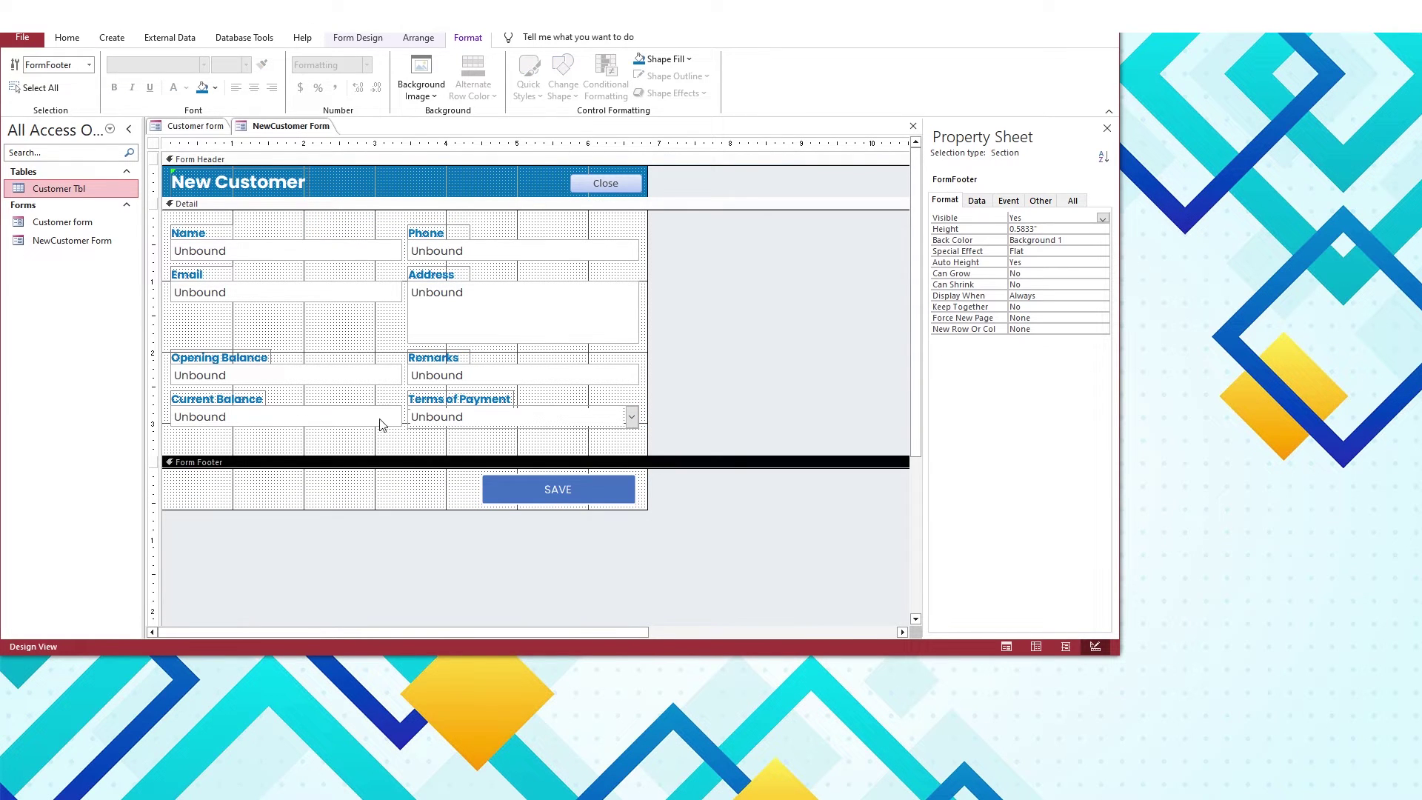
key(F5)
key(ctrl+period)
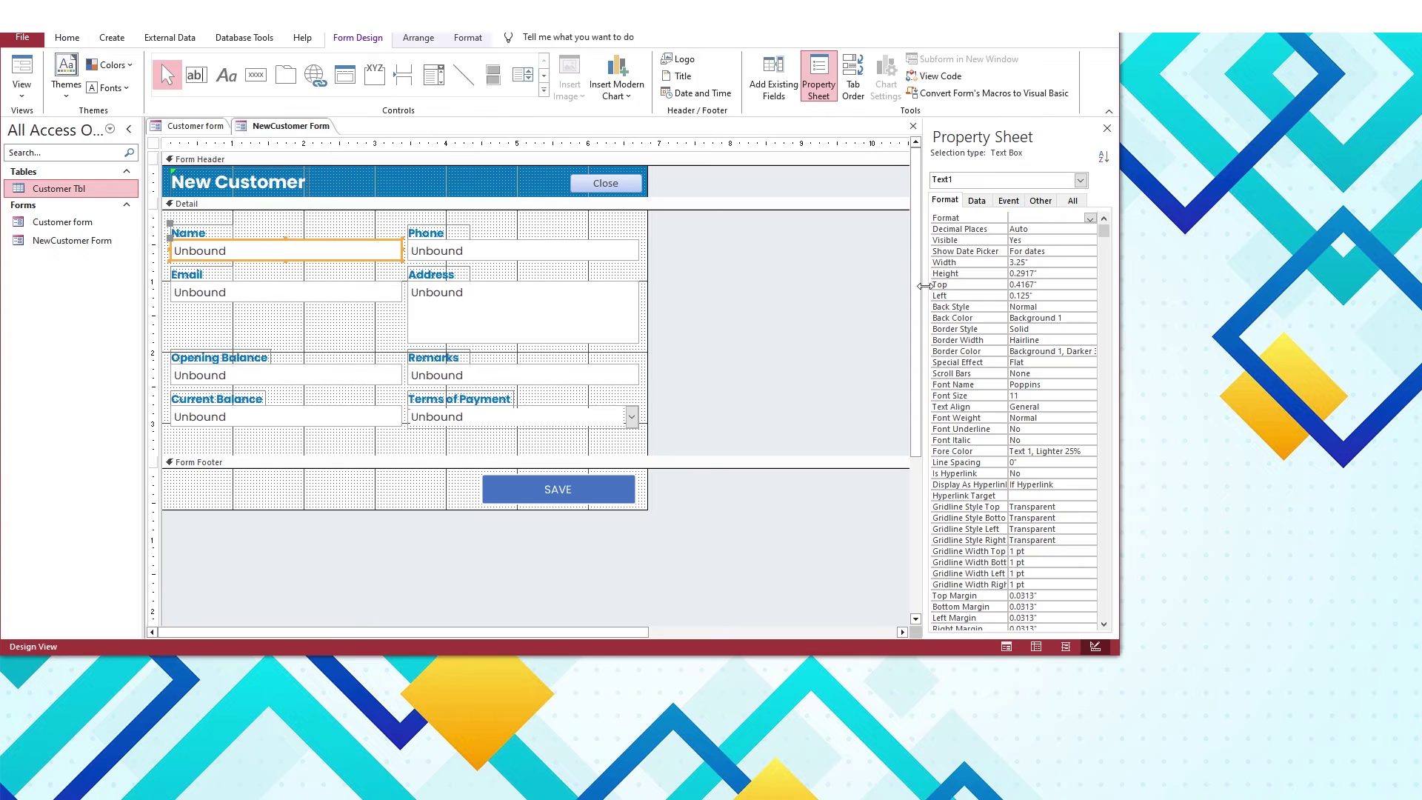
Float and enlarge the Property Sheet on its Other tab, selecting the Phone, Email and Address boxes
drag(995, 152, 732, 239)
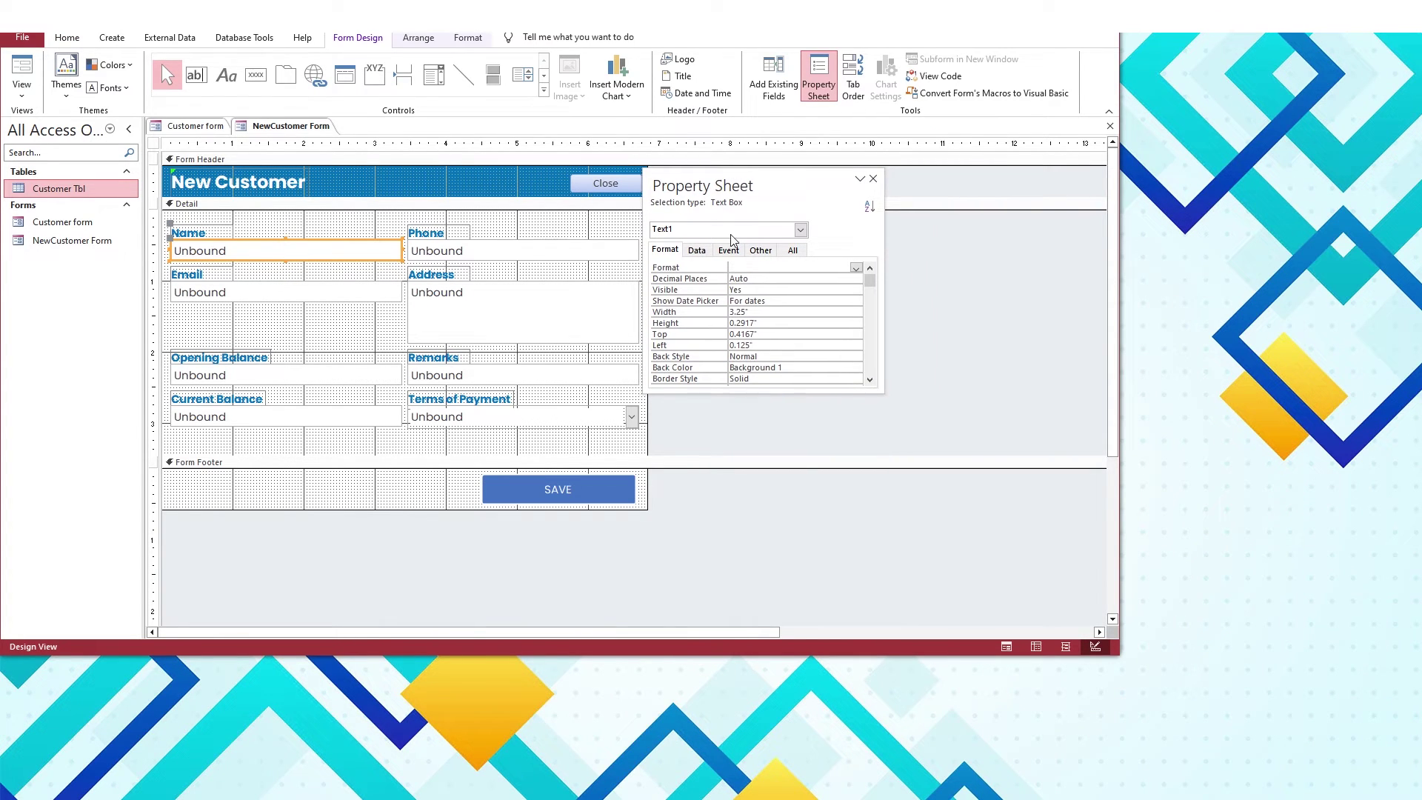
drag(726, 390, 726, 652)
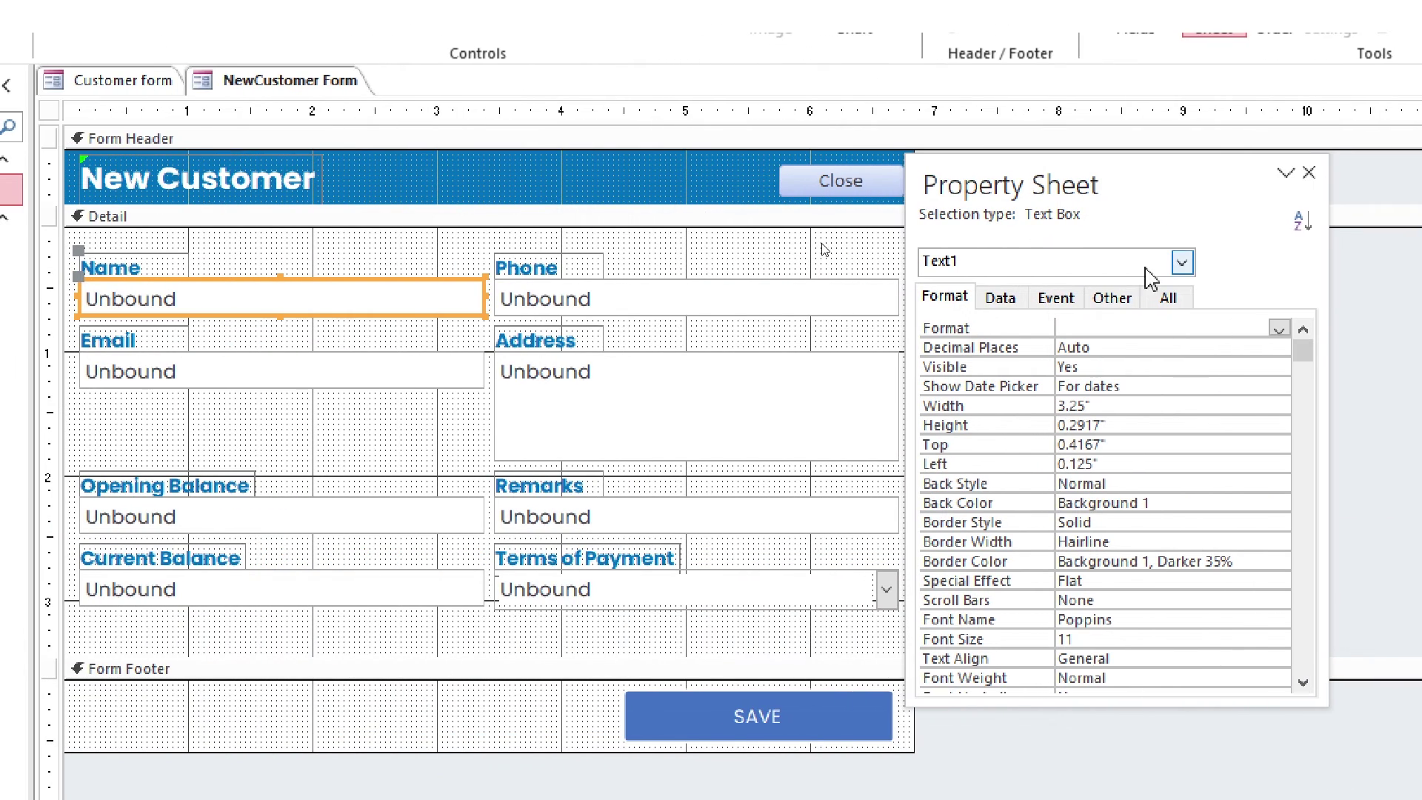
click(1001, 298)
click(1111, 297)
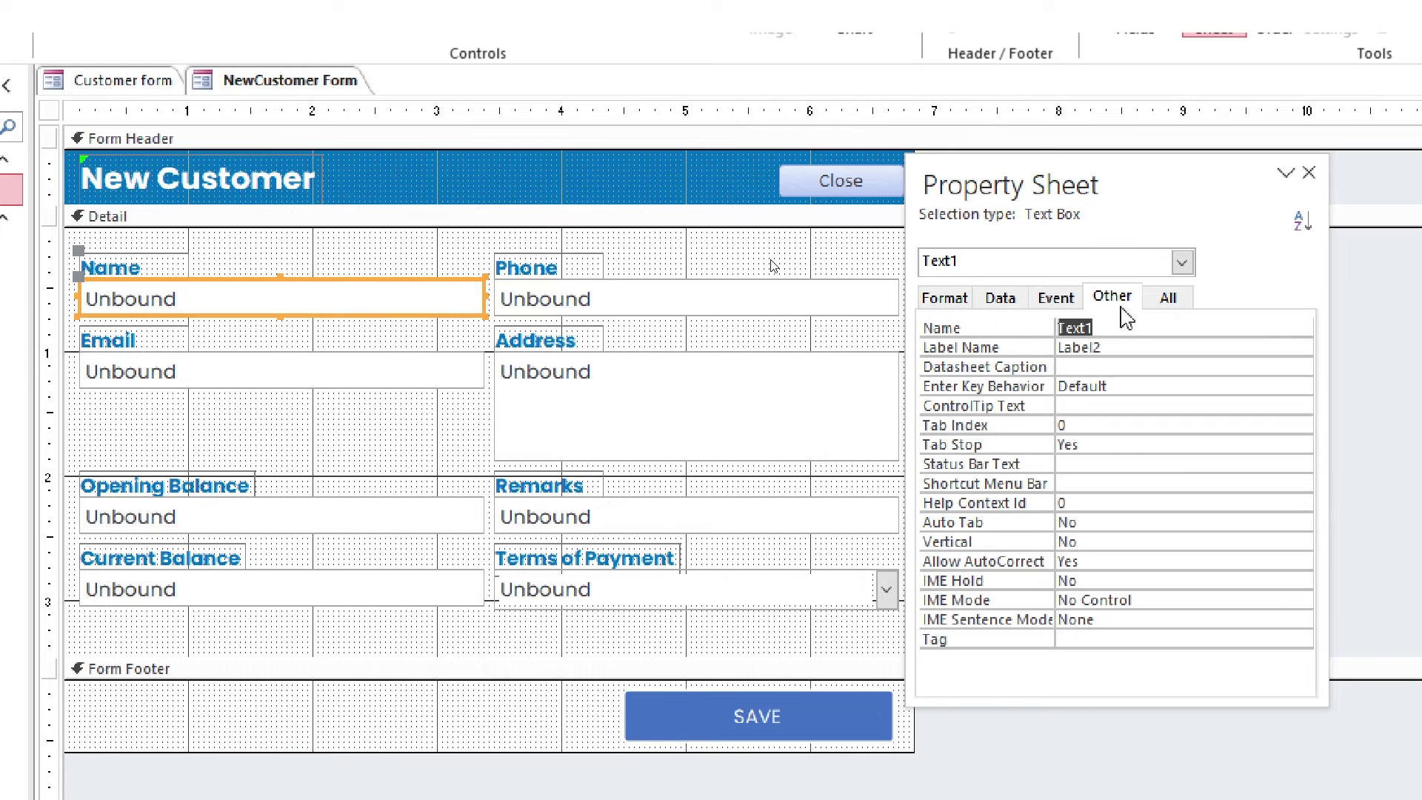
click(706, 296)
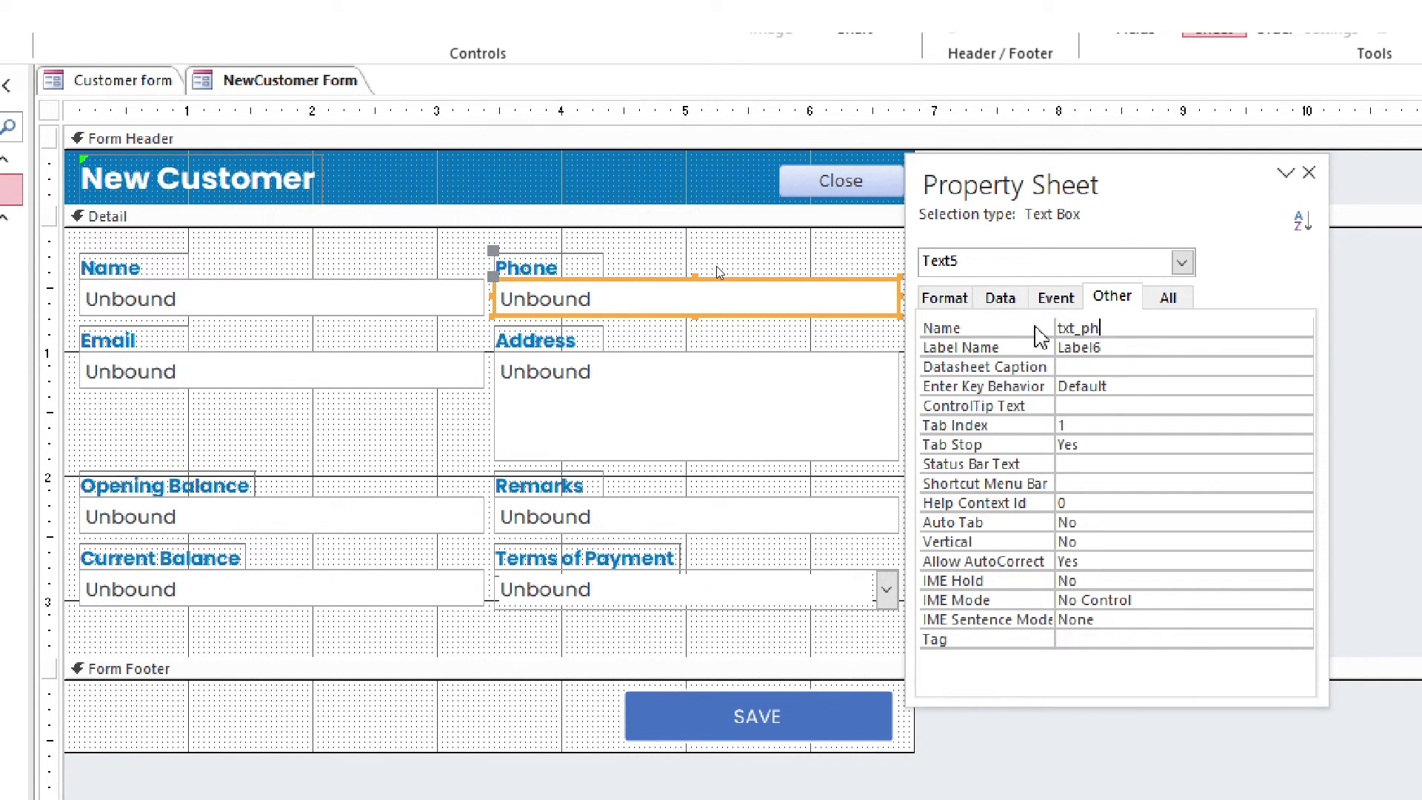
click(330, 357)
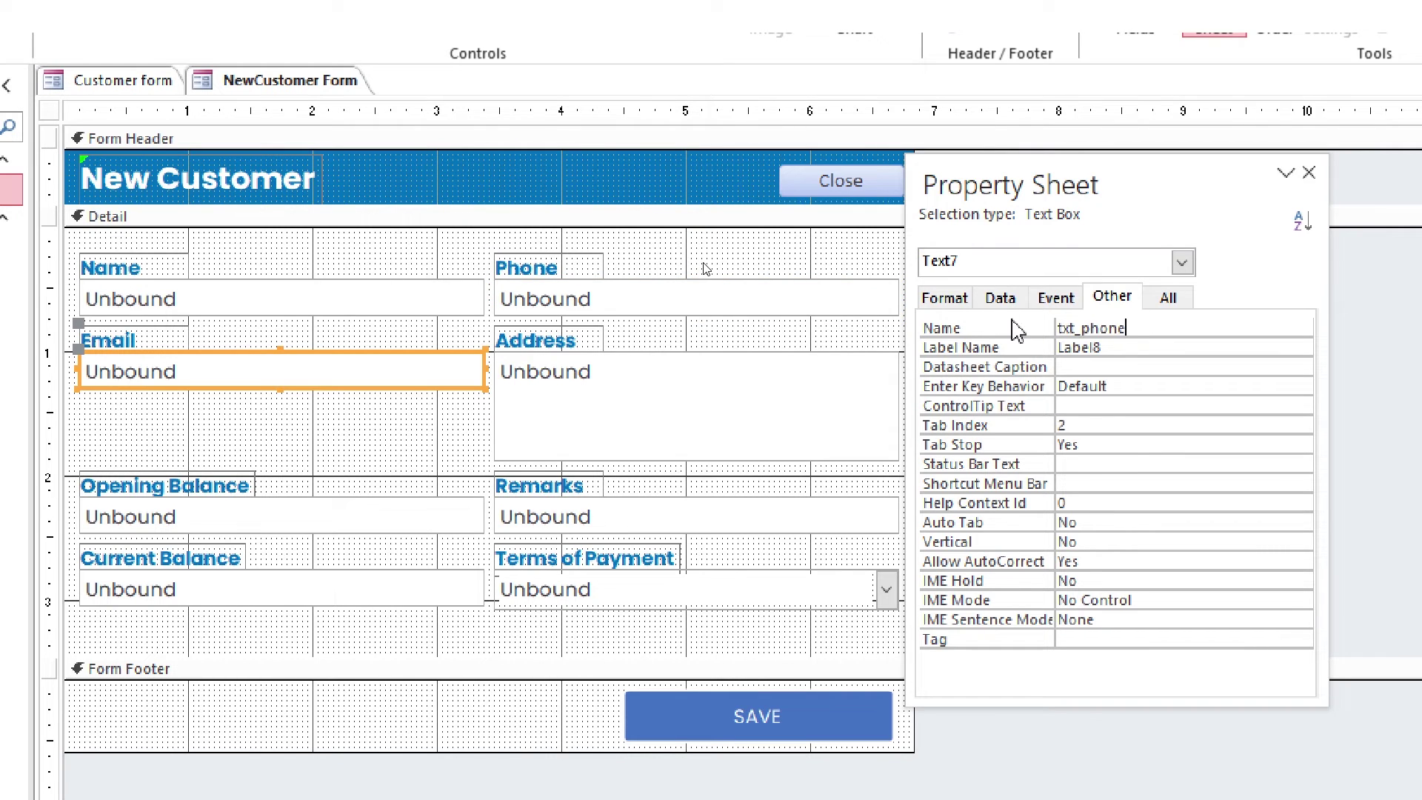
click(696, 404)
Rename the Address and Opening Balance text boxes txt_address and txt_openingbalance
double_click(1081, 328)
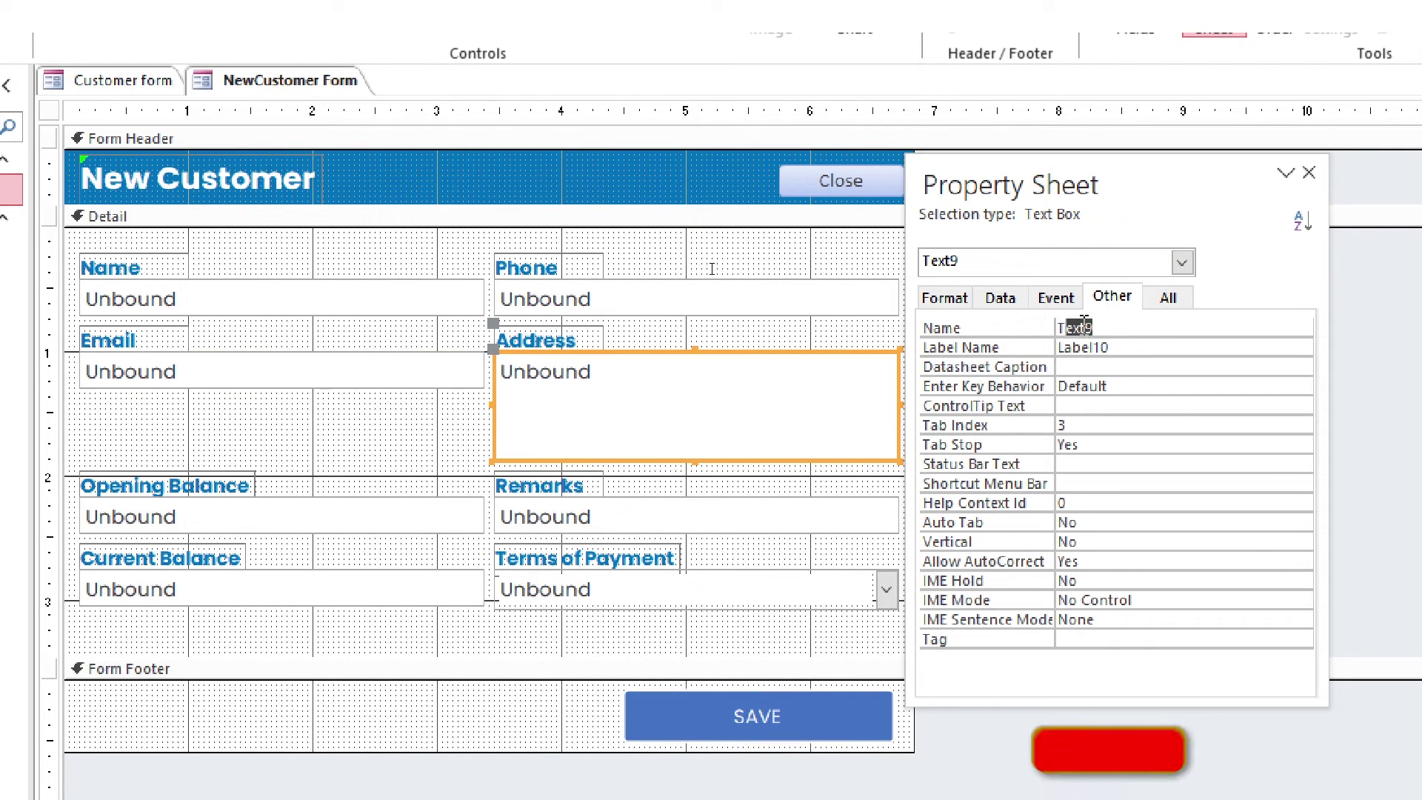
text(txt_address)
key(Return)
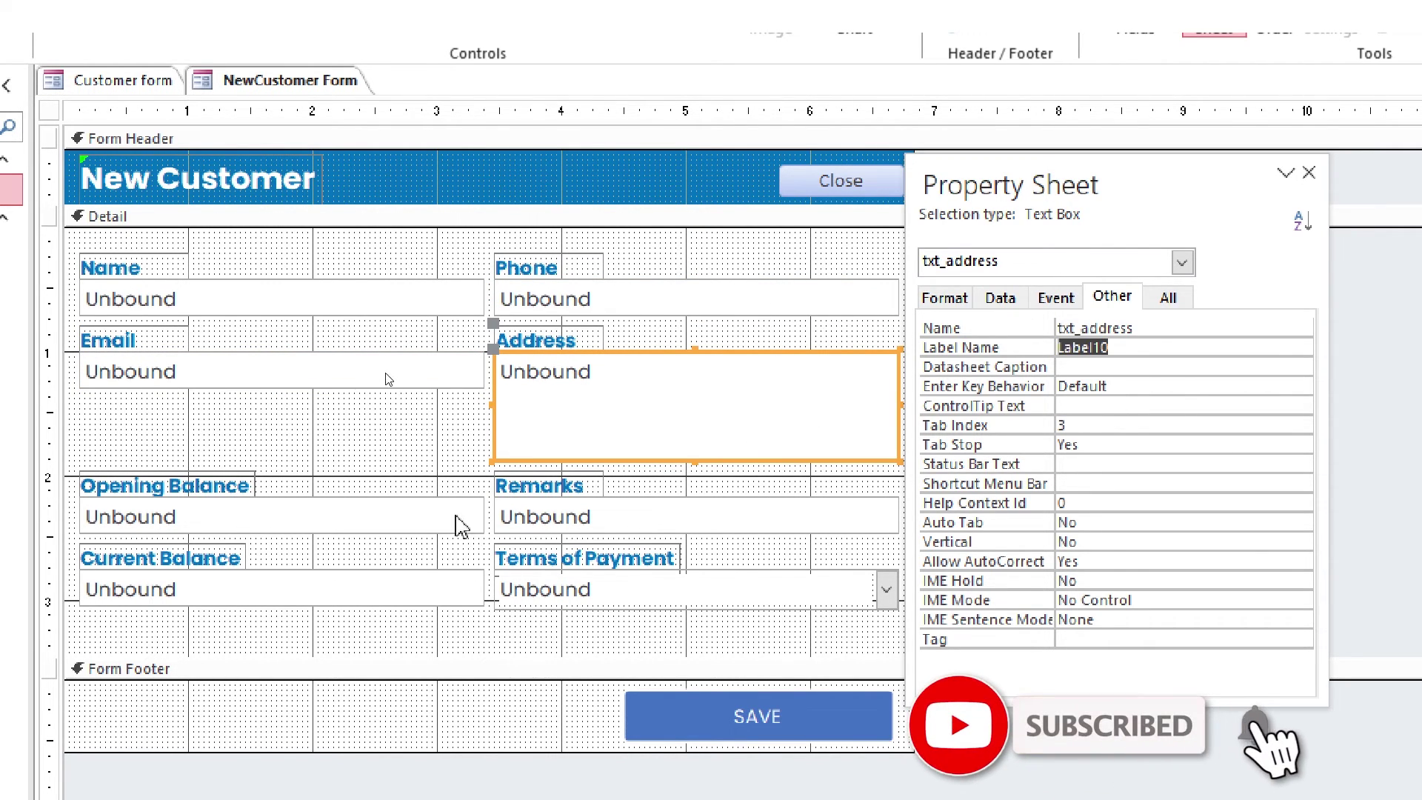
click(460, 519)
click(1037, 324)
text(txt_open)
key(F4)
text(in)
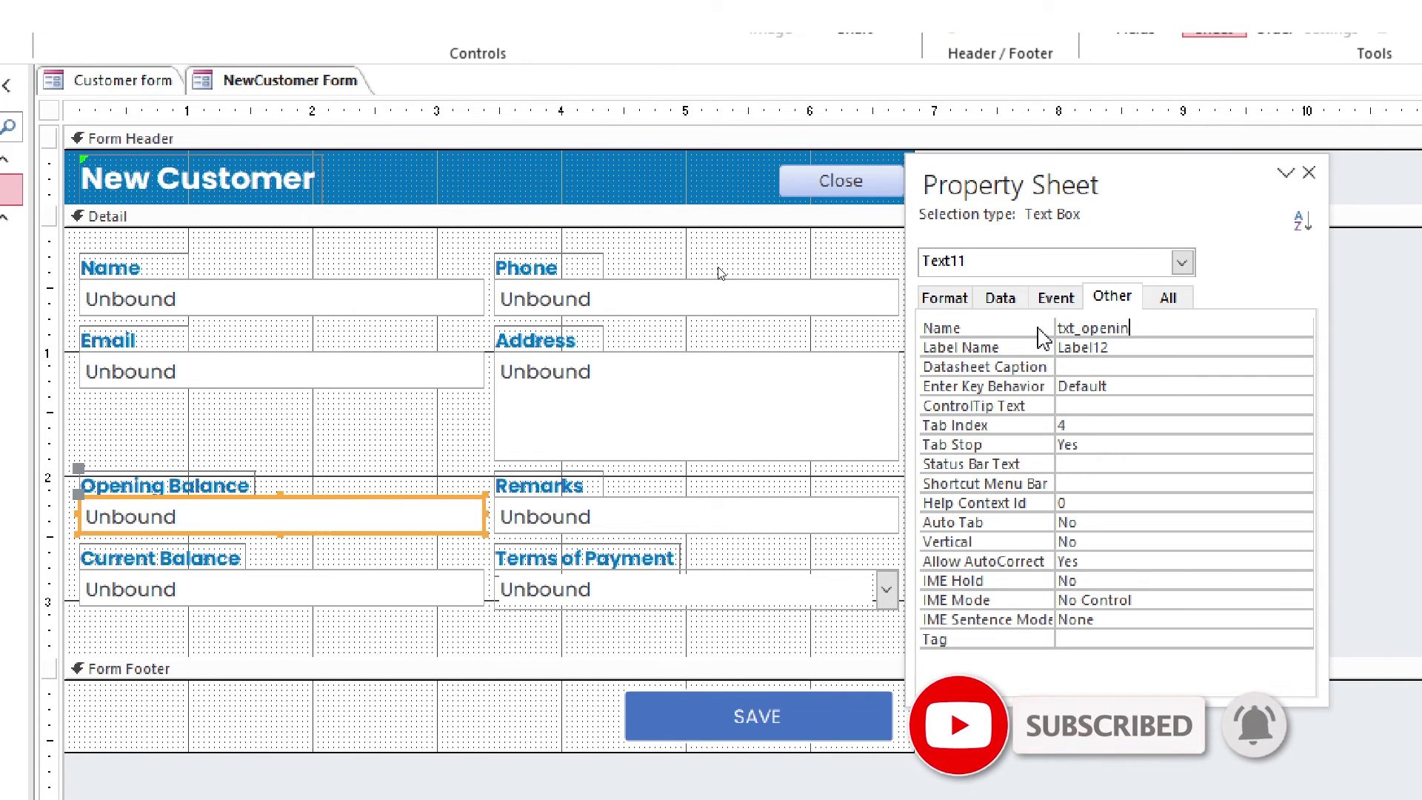
text(g balance)
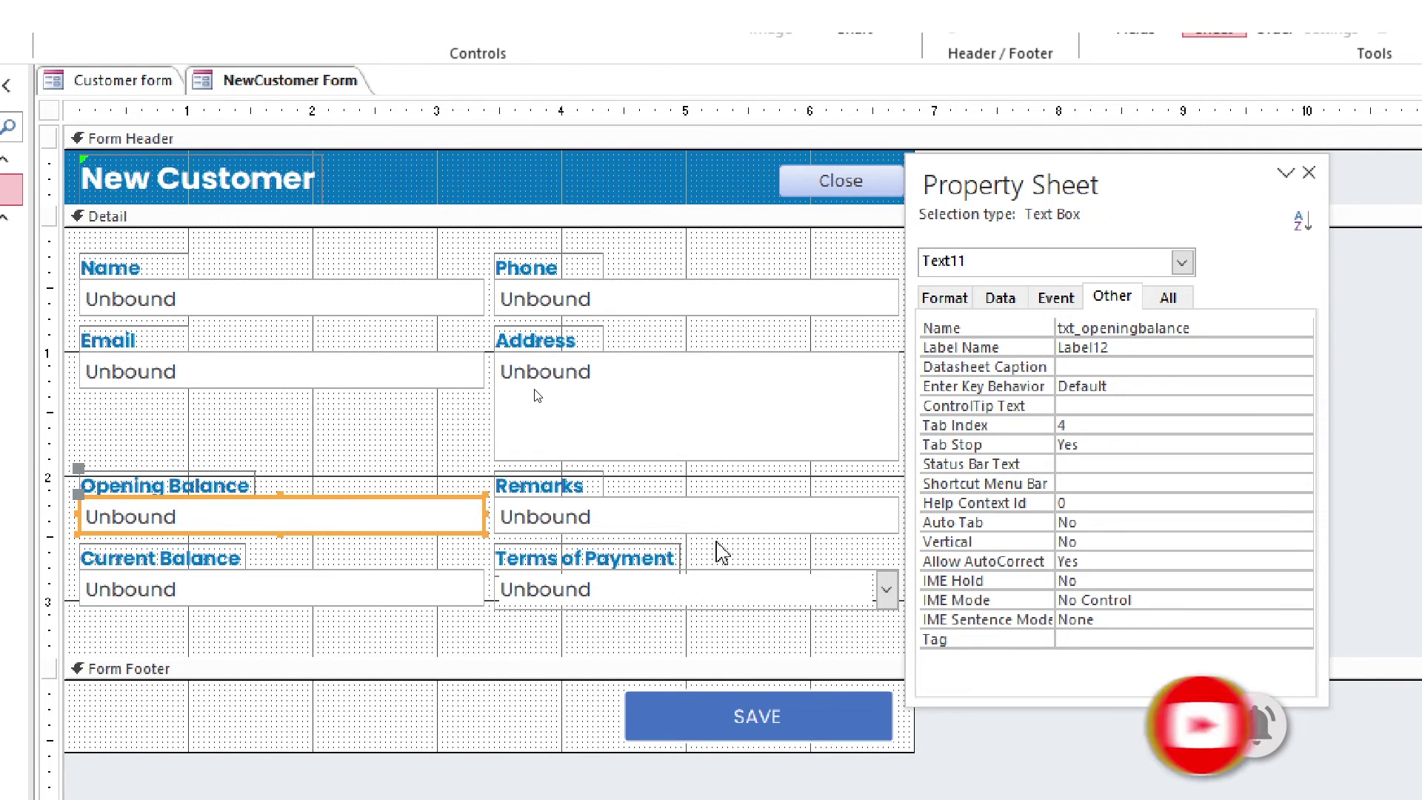
Select the Remarks, Current Balance and Terms of Payment controls to edit their names
click(730, 522)
click(1013, 328)
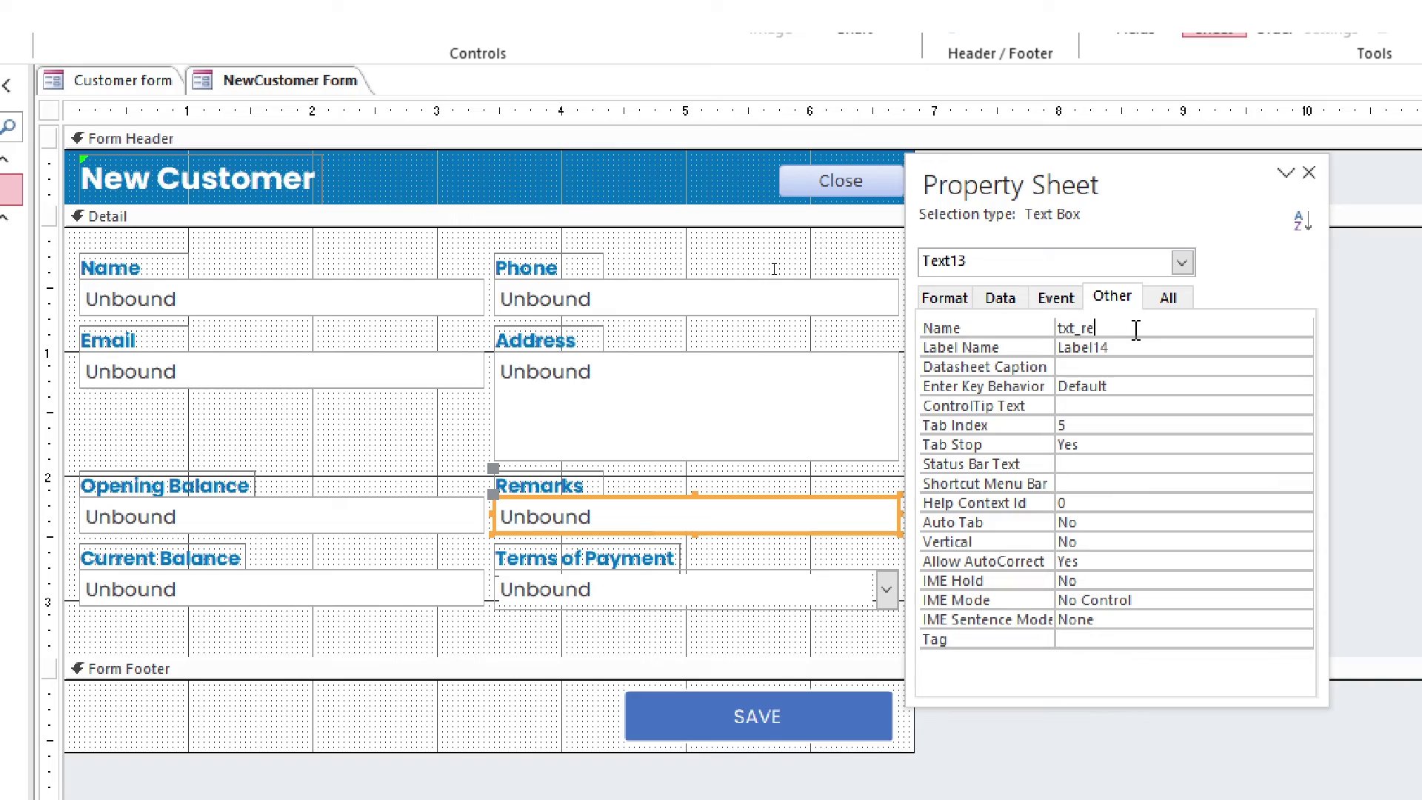
click(454, 587)
click(666, 589)
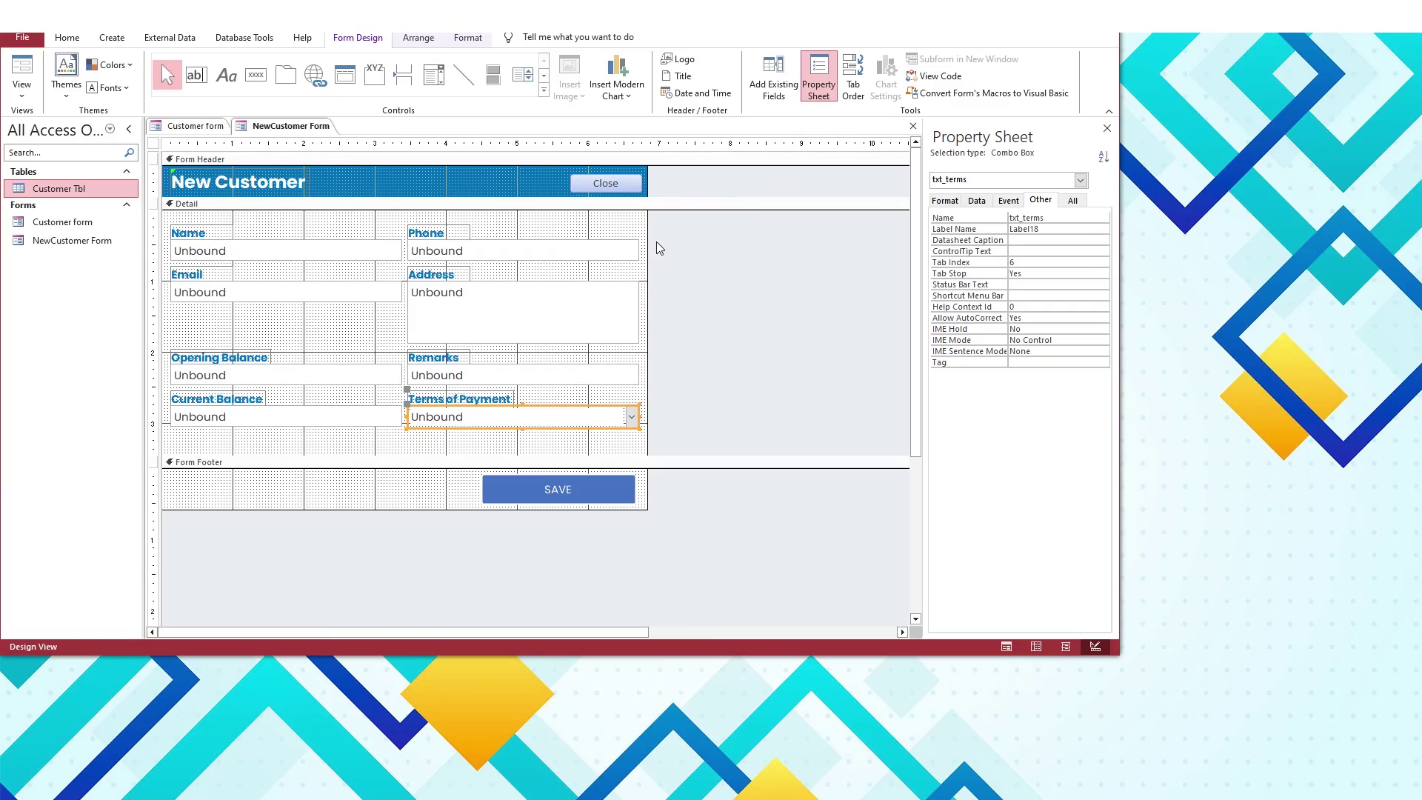
click(357, 437)
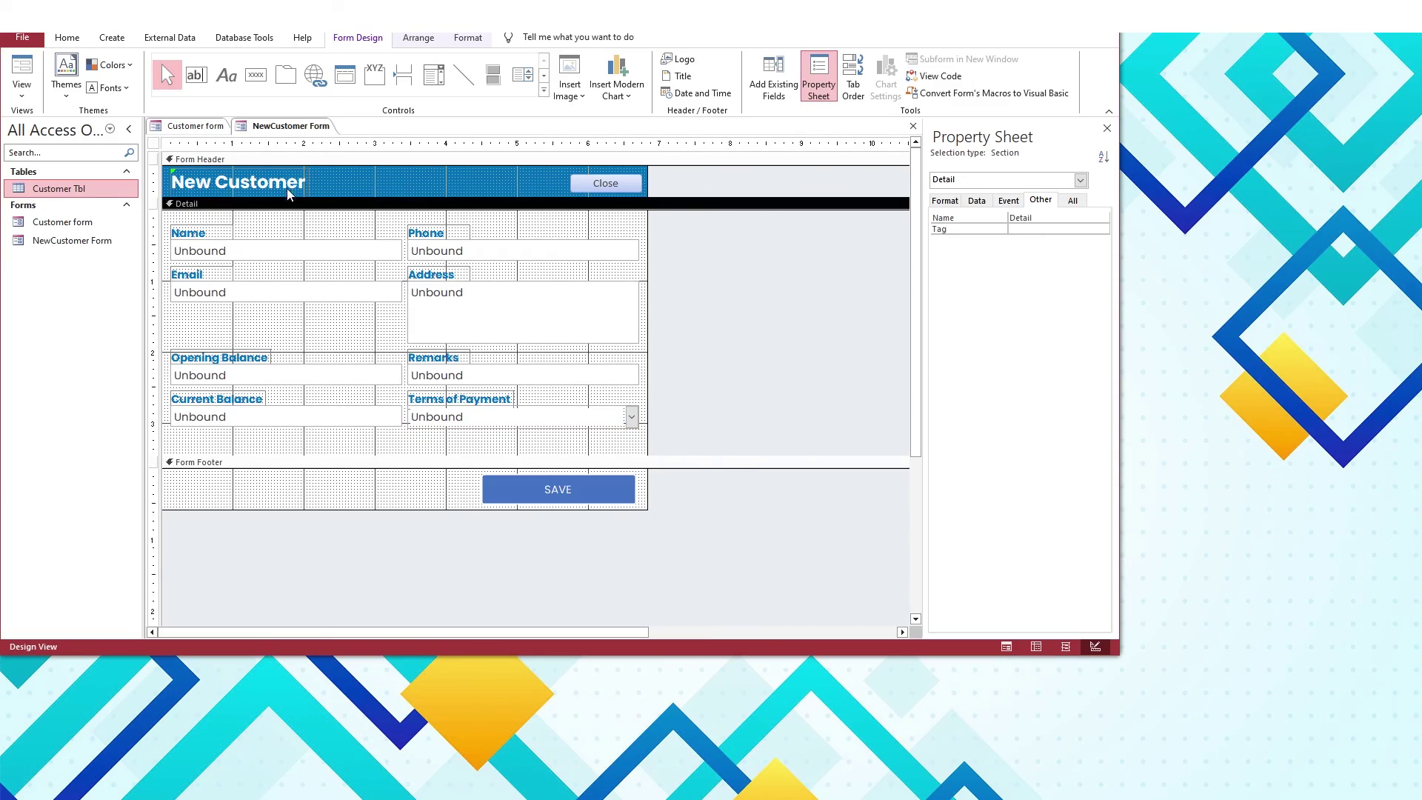